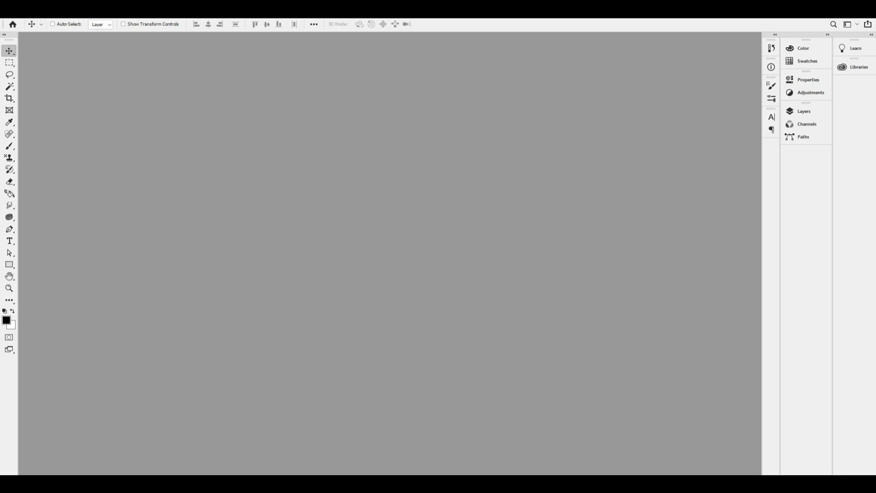
Set up a new document from the A4 print preset in landscape orientation.
{"action": "left_click", "coordinate": [26, 11]}
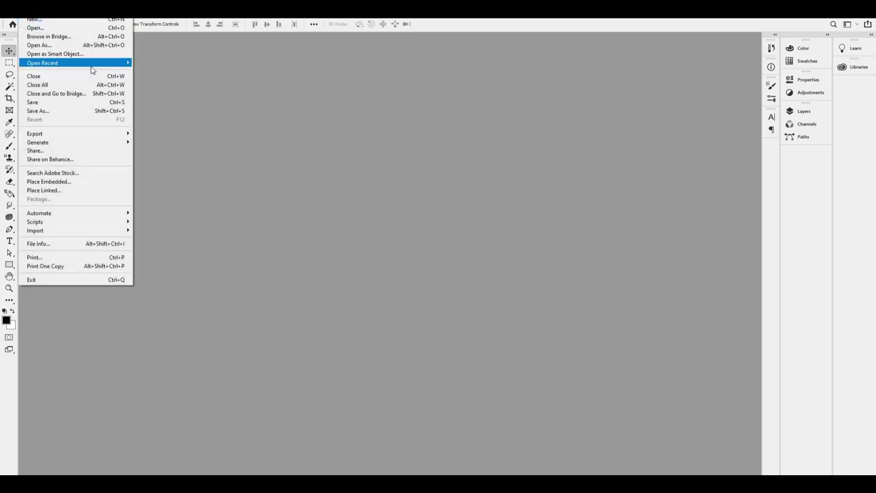
{"action": "left_click", "coordinate": [68, 20]}
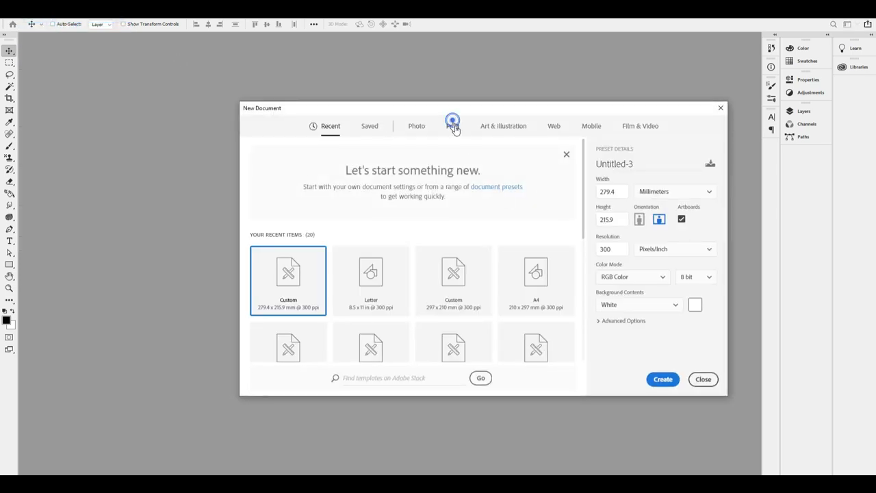
{"action": "left_click", "coordinate": [452, 125]}
{"action": "left_click", "coordinate": [534, 224]}
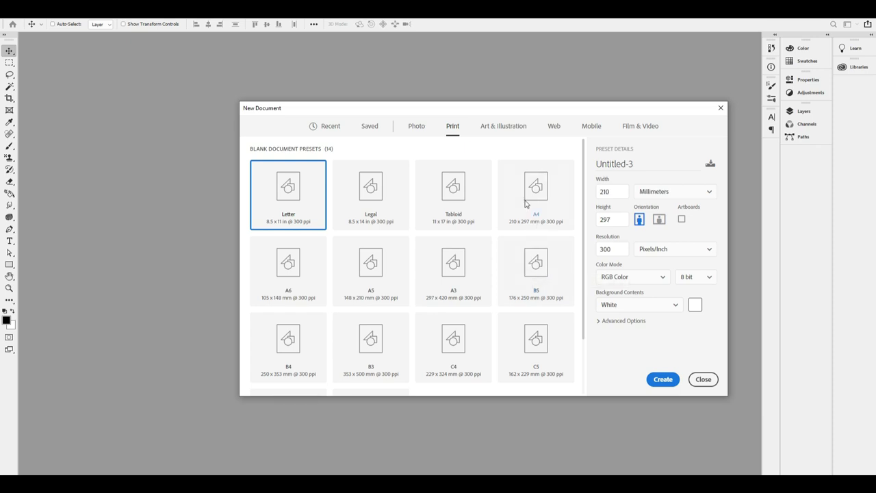
{"action": "left_click", "coordinate": [659, 219]}
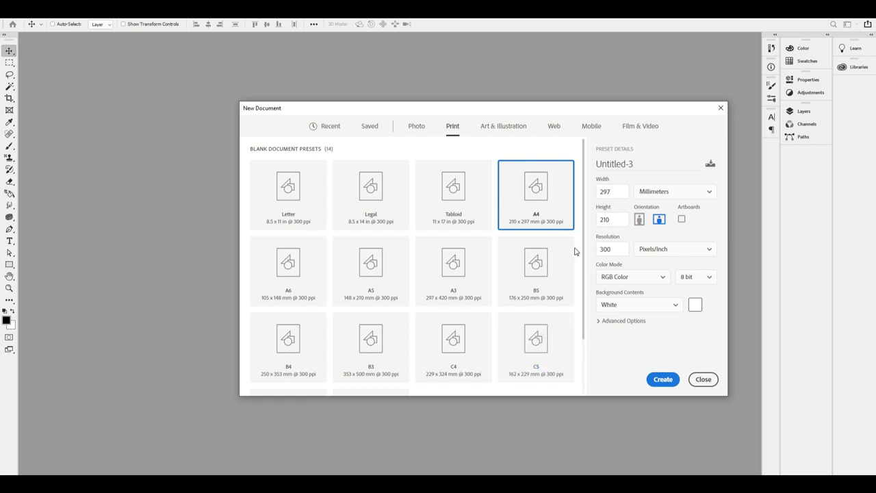
Enable artboards for the 297 x 210 mm document, create it, and maximize its window.
{"action": "left_click_drag", "start_coordinate": [548, 111], "coordinate": [443, 127]}
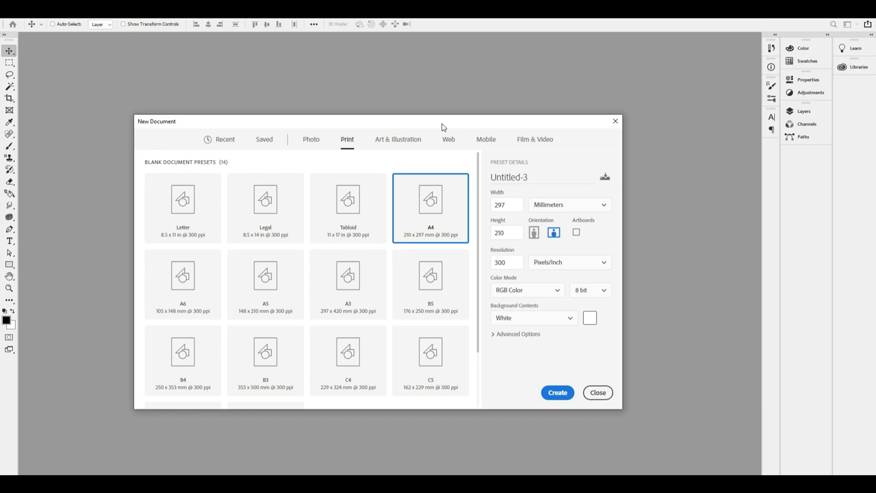
{"action": "left_click", "coordinate": [577, 234]}
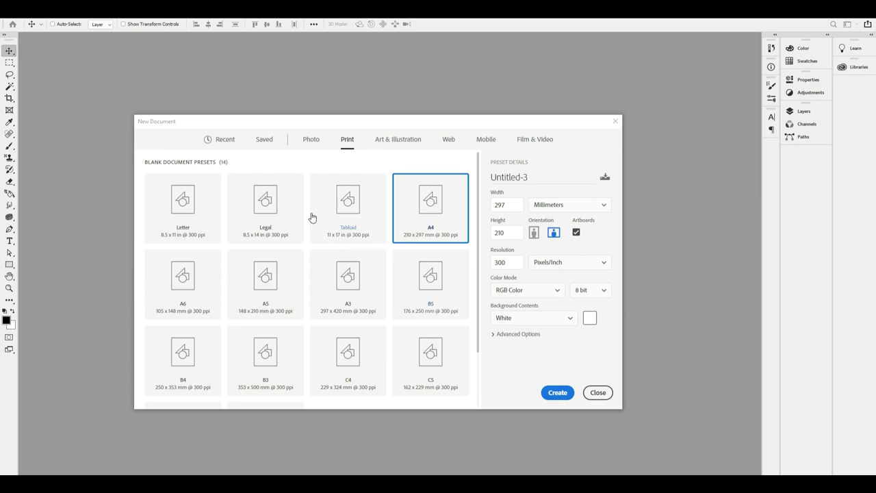
{"action": "left_click", "coordinate": [505, 205]}
{"action": "left_click", "coordinate": [507, 232]}
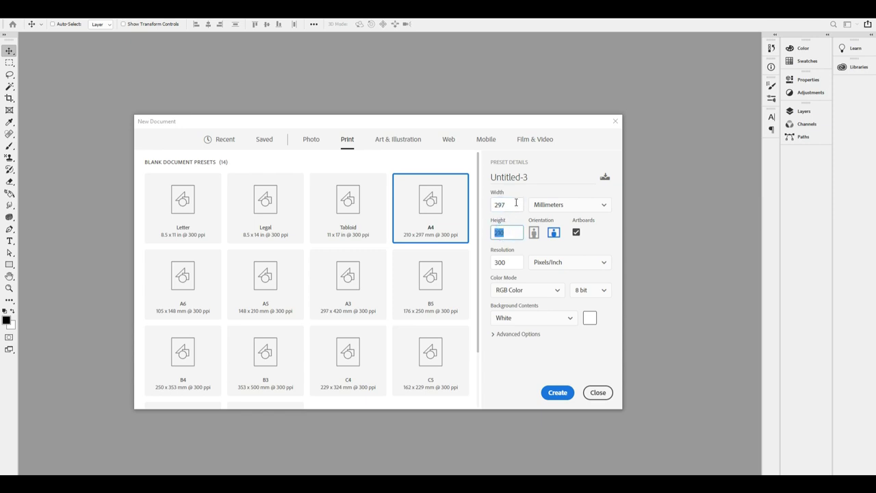
{"action": "left_click", "coordinate": [507, 205]}
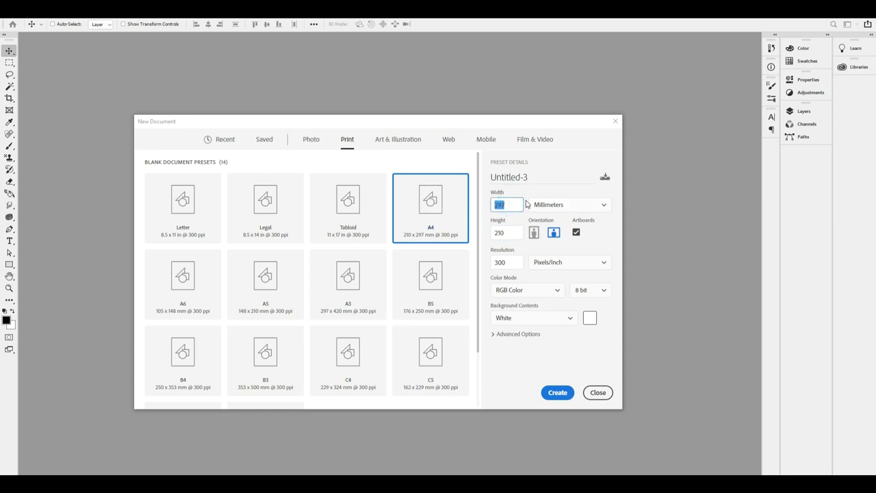
{"action": "left_click", "coordinate": [517, 206]}
{"action": "left_click", "coordinate": [511, 206]}
{"action": "left_click", "coordinate": [512, 234]}
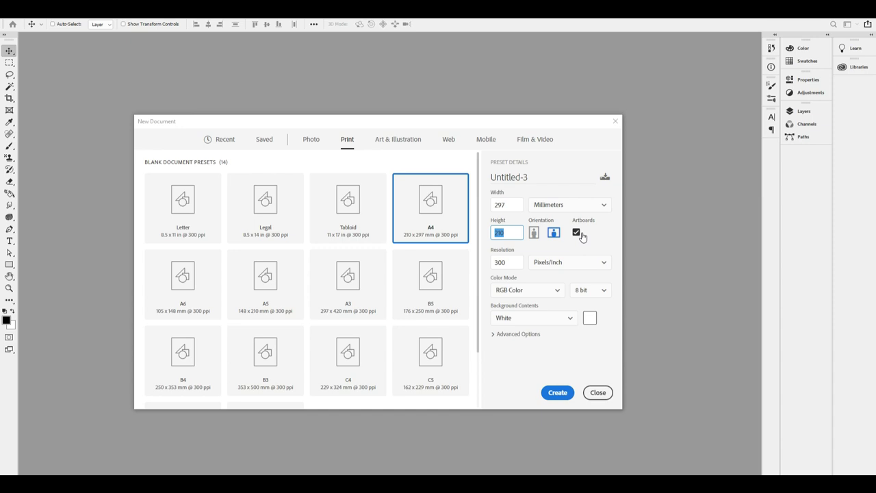
{"action": "left_click", "coordinate": [555, 394]}
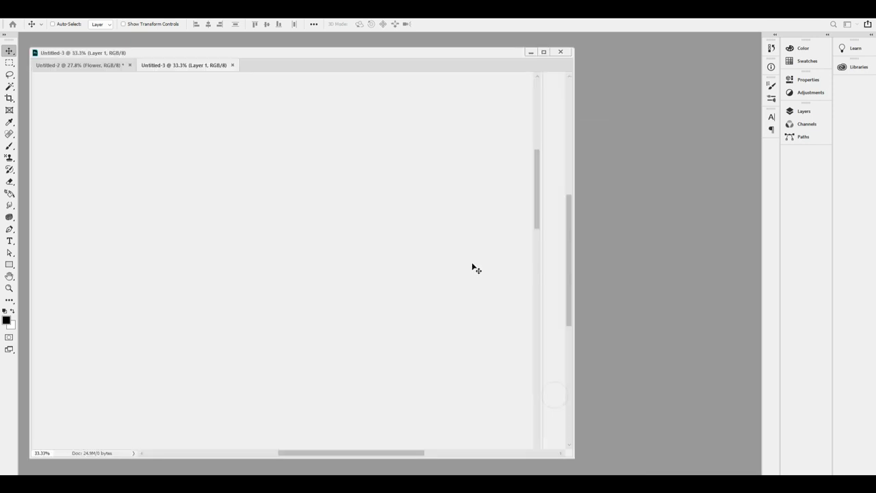
{"action": "left_click", "coordinate": [544, 52]}
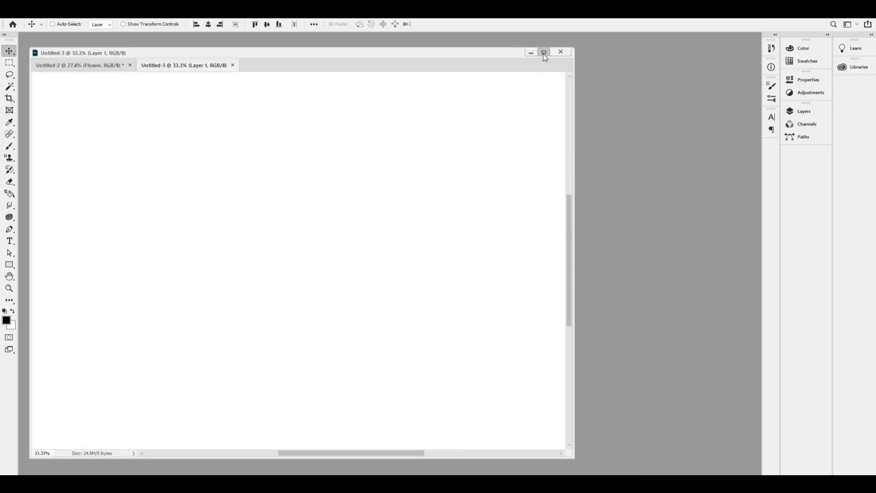
Convert the document to CMYK Color without merging its layers, and bring back the hidden panels.
{"action": "key", "text": "alt+i"}
{"action": "key", "text": "m"}
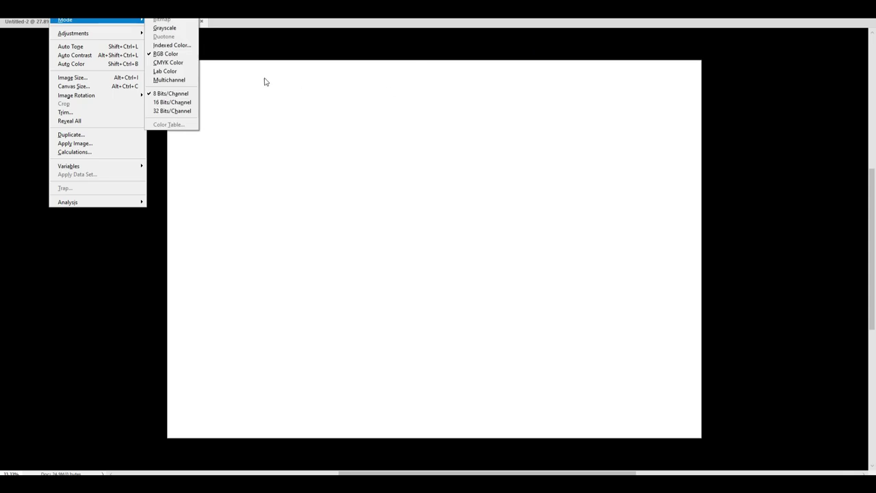
{"action": "left_click", "coordinate": [179, 61]}
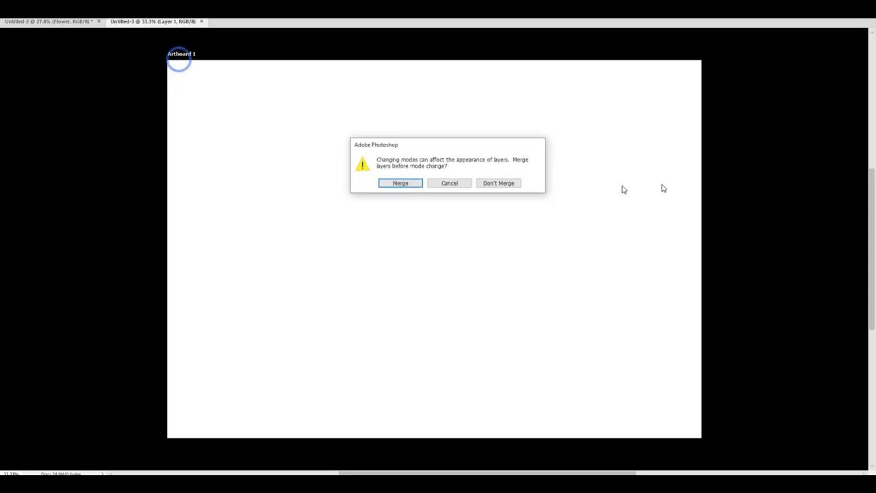
{"action": "left_click", "coordinate": [512, 182]}
{"action": "left_click", "coordinate": [431, 198]}
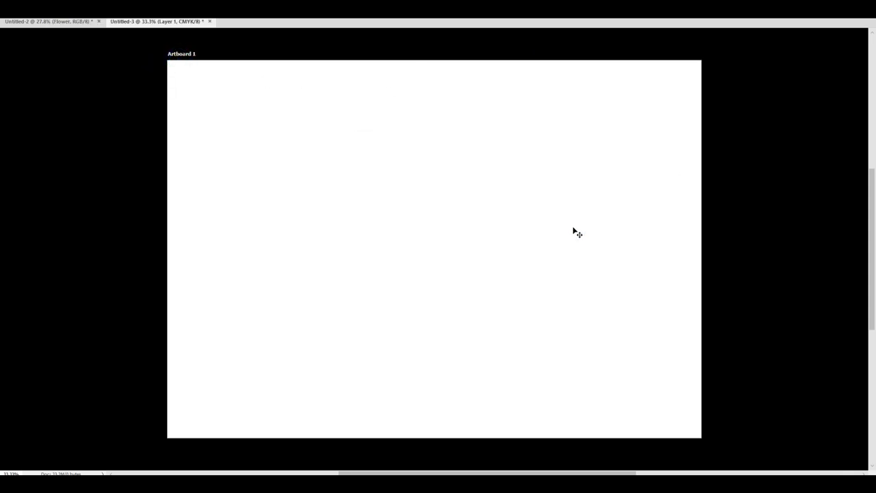
{"action": "key", "text": "alt+i"}
{"action": "key", "text": "m"}
{"action": "key", "text": "Escape"}
{"action": "key", "text": "Escape"}
{"action": "key", "text": "Tab"}
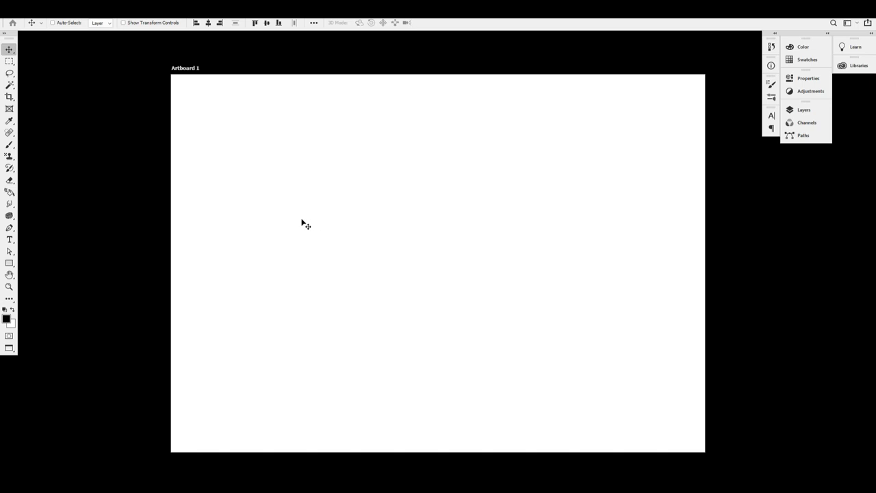
Add two vertical guides, one about 3 mm inside the artboard's left edge and one about 3 mm inside its right edge.
{"action": "key", "text": "alt+v"}
{"action": "key", "text": "e"}
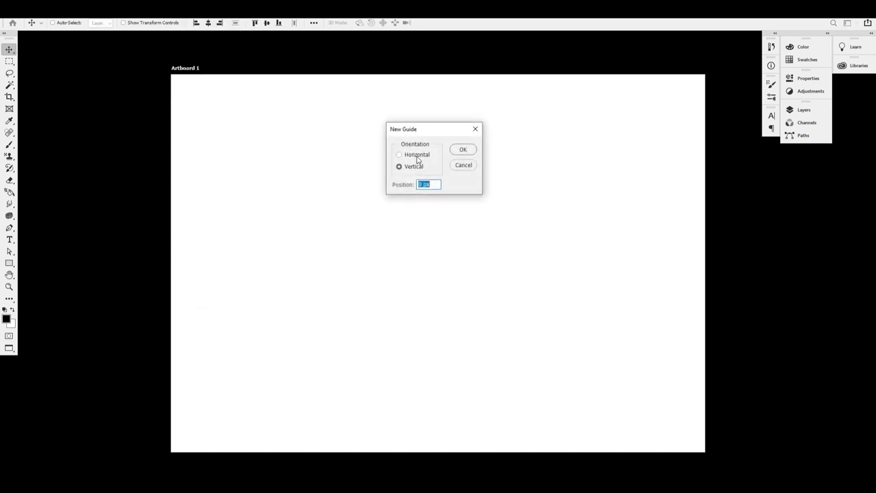
{"action": "type", "text": "10"}
{"action": "key", "text": "Return"}
{"action": "key", "text": "alt+v"}
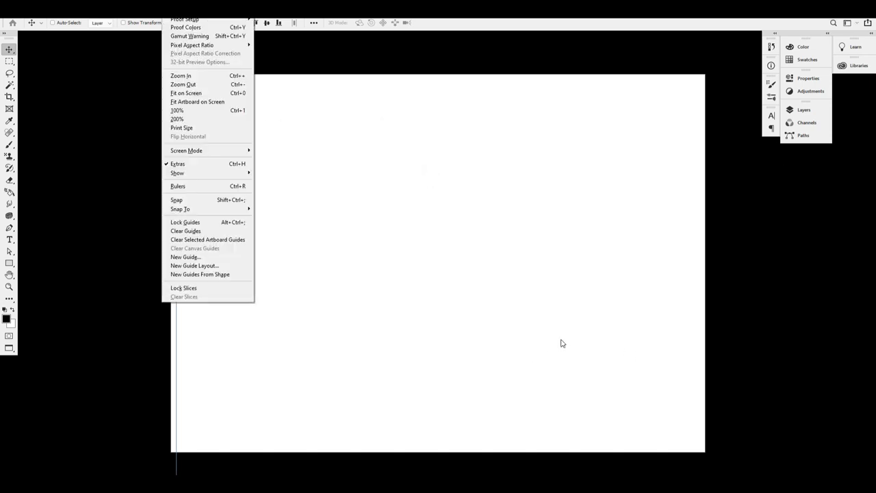
{"action": "key", "text": "e"}
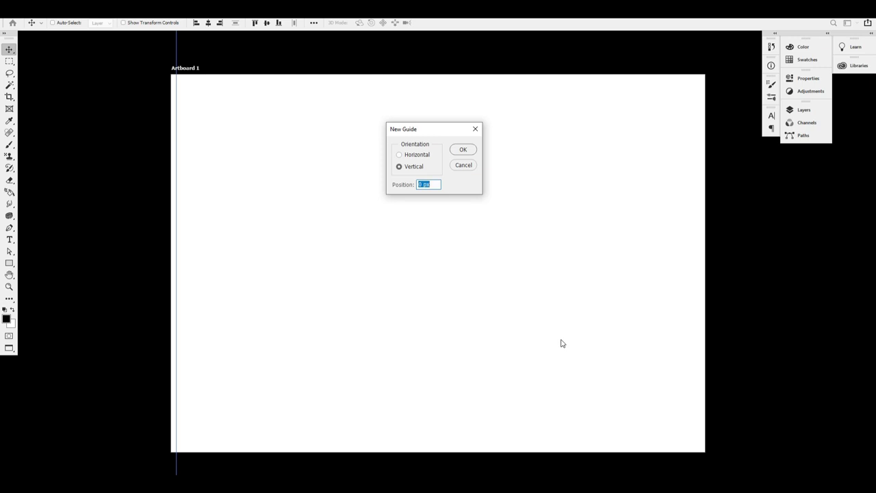
{"action": "type", "text": "297 px"}
{"action": "key", "text": "Return"}
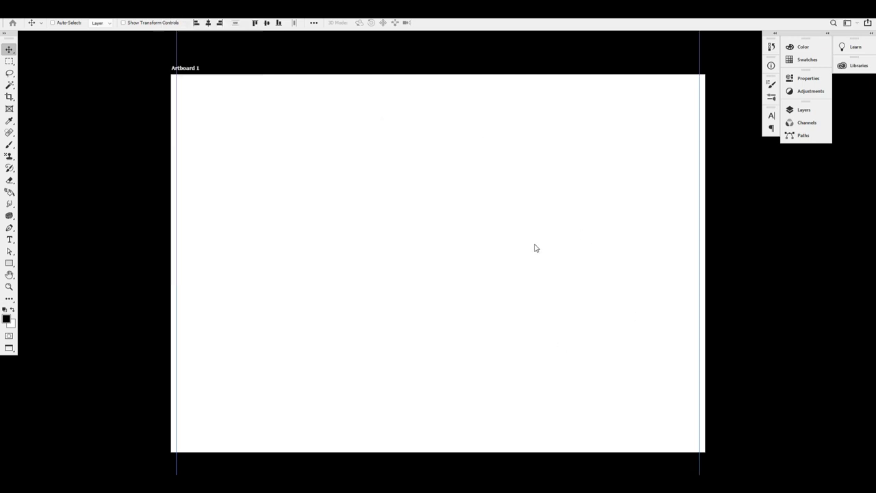
Add a horizontal guide 3 mm below the artboard's top edge.
{"action": "key", "text": "alt+v"}
{"action": "key", "text": "e"}
{"action": "left_click", "coordinate": [419, 143]}
{"action": "left_click", "coordinate": [418, 154]}
{"action": "key", "text": "Tab"}
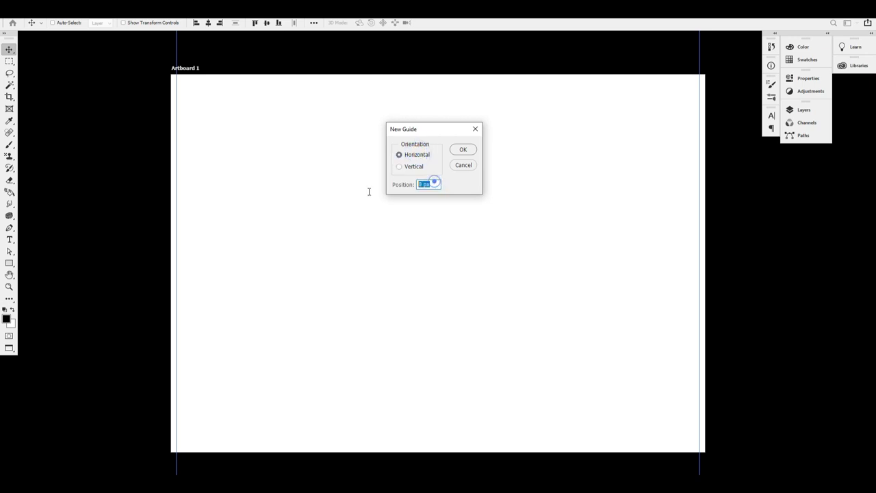
{"action": "type", "text": "2"}
{"action": "key", "text": "BackSpace"}
{"action": "type", "text": "3,m"}
{"action": "key", "text": "Return"}
{"action": "key", "text": "e"}
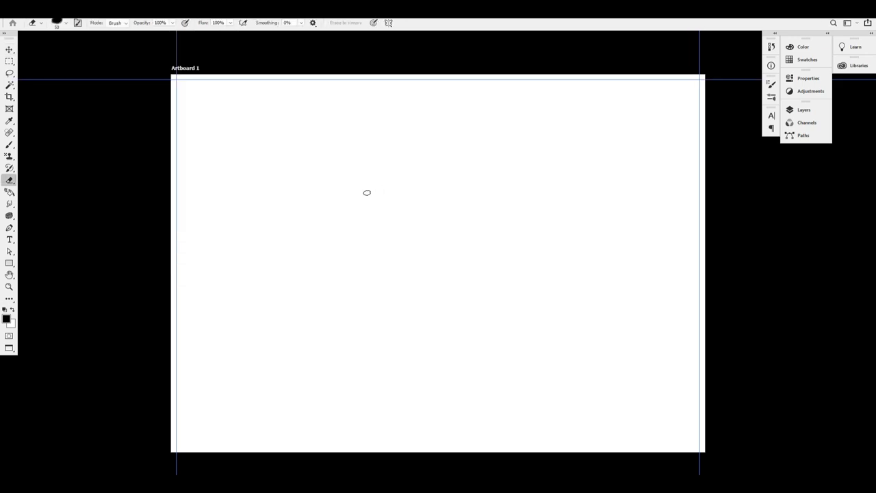
Undo the horizontal guide just placed near the artboard's top edge.
{"action": "key", "text": "alt+v"}
{"action": "key", "text": "e"}
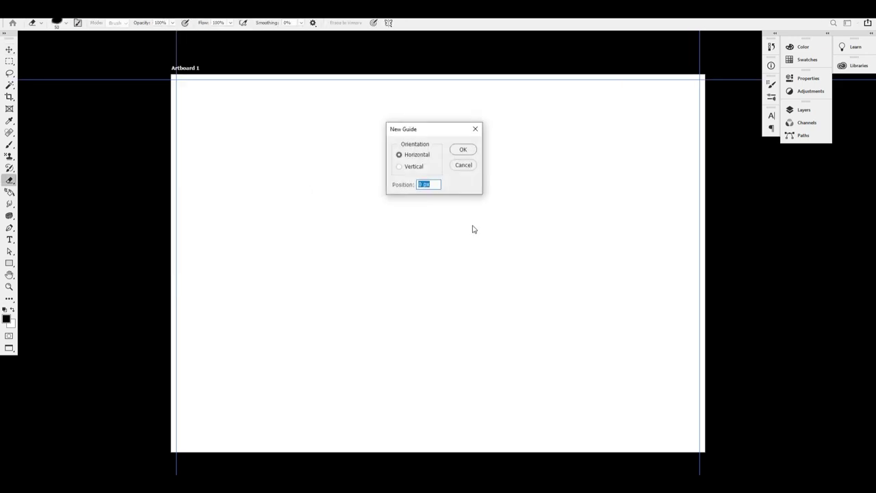
{"action": "key", "text": "Escape"}
{"action": "key", "text": "ctrl+z"}
Check the image size and add a horizontal guide at 207 mm, just above the artboard's bottom edge.
{"action": "key", "text": "h"}
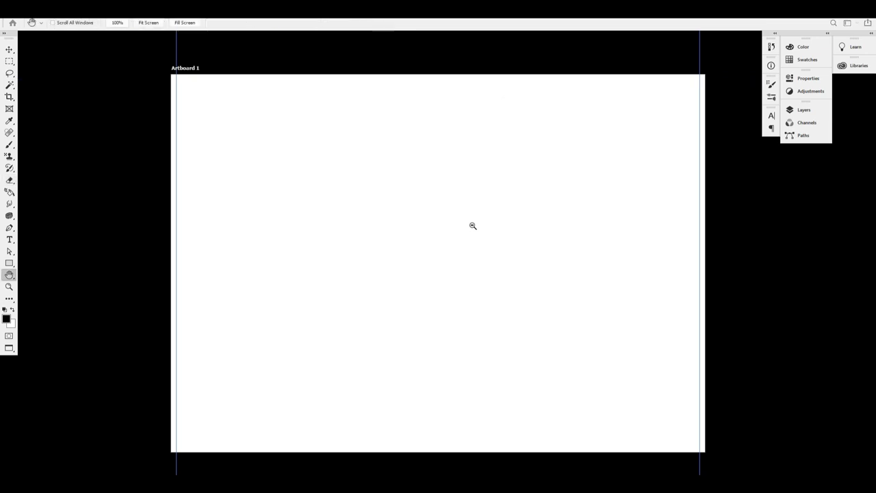
{"action": "key", "text": "ctrl+alt+i"}
{"action": "key", "text": "Tab"}
{"action": "key", "text": "Tab"}
{"action": "key", "text": "Escape"}
{"action": "key", "text": "alt+v"}
{"action": "key", "text": "e"}
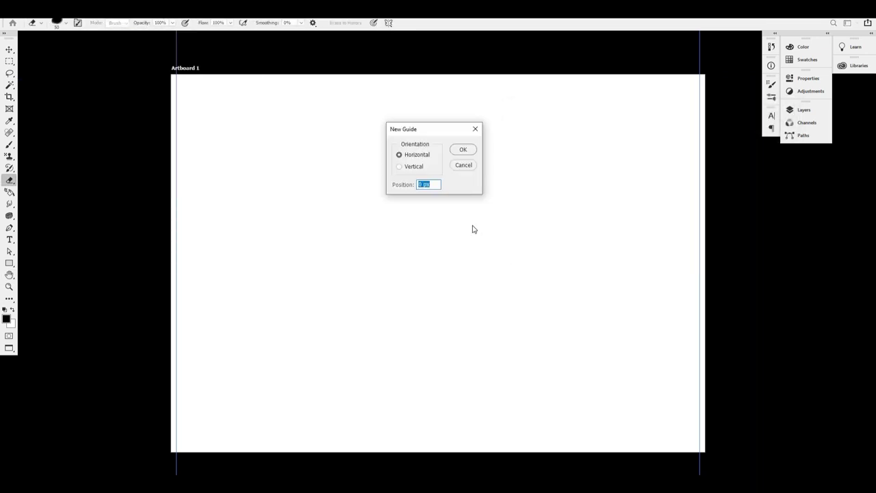
{"action": "type", "text": "207mm"}
{"action": "key", "text": "Return"}
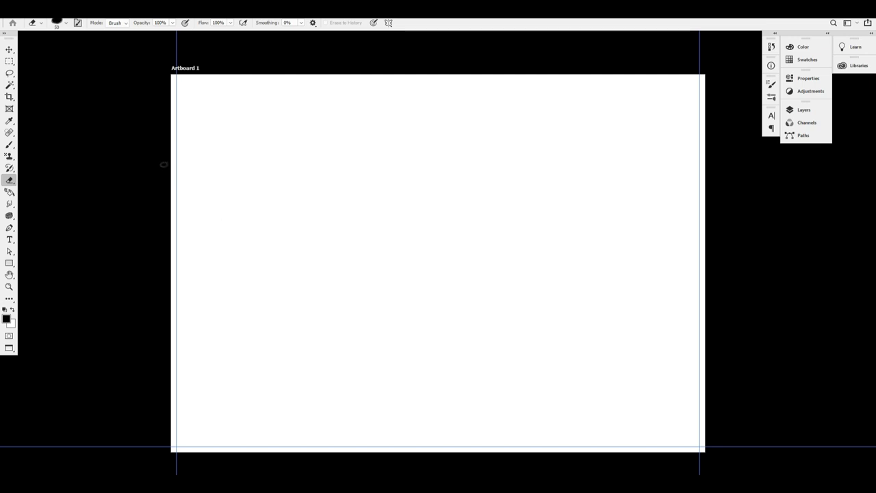
Switch to the Move tool and add a horizontal guide at 3 mm, just below the artboard's top edge.
{"action": "left_click", "coordinate": [11, 50]}
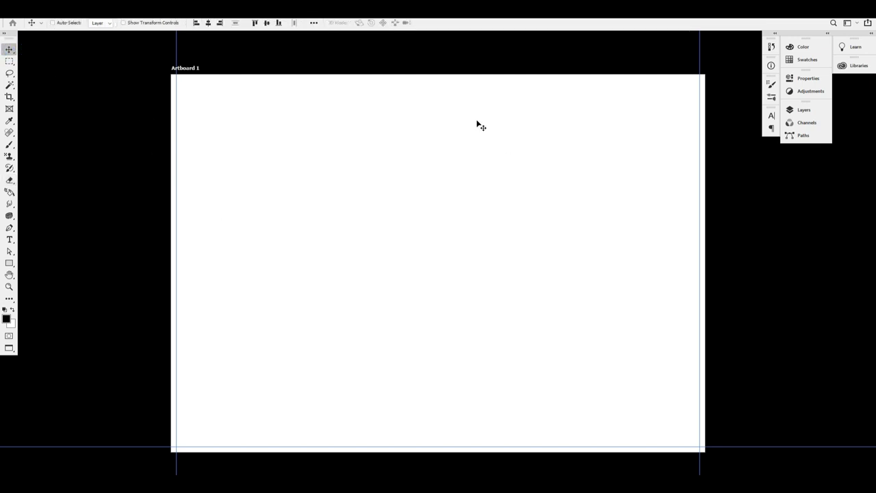
{"action": "key", "text": "alt+v"}
{"action": "type", "text": "e"}
{"action": "type", "text": "3mm"}
{"action": "key", "text": "Return"}
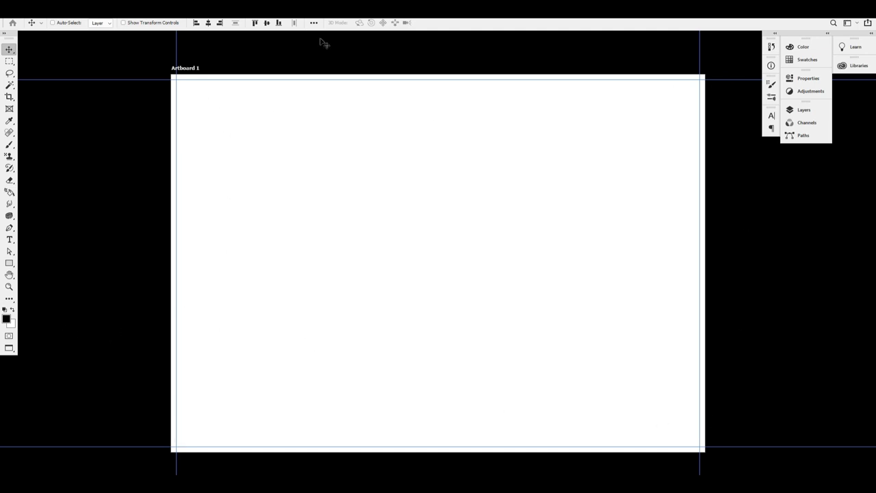
Review the image's width and height in millimetres in Image Size.
{"action": "key", "text": "ctrl+alt+i"}
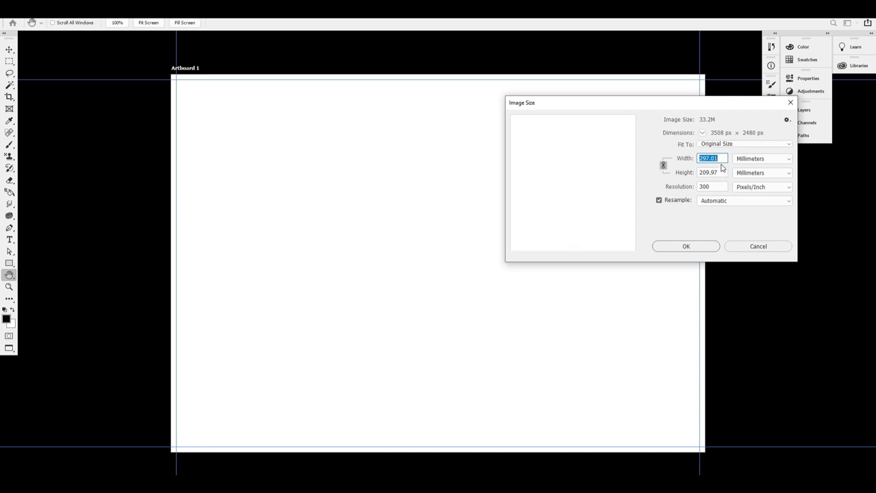
{"action": "left_click_drag", "start_coordinate": [722, 173], "coordinate": [690, 166]}
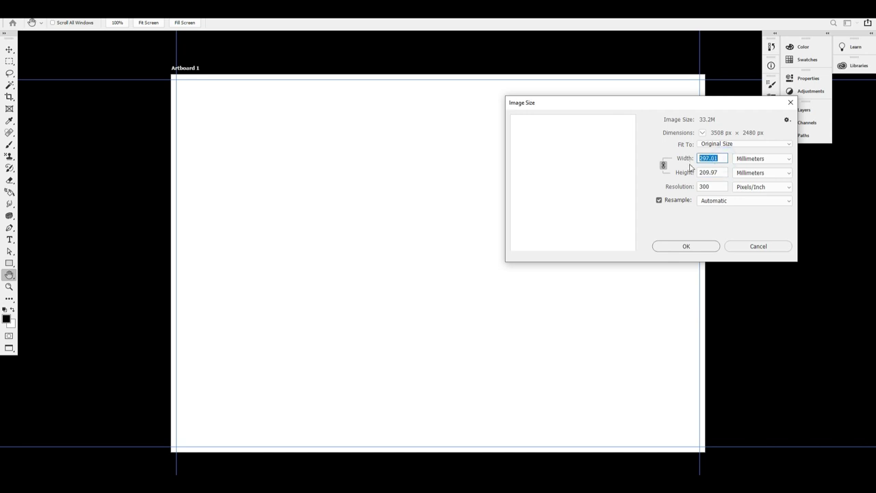
{"action": "left_click", "coordinate": [791, 102]}
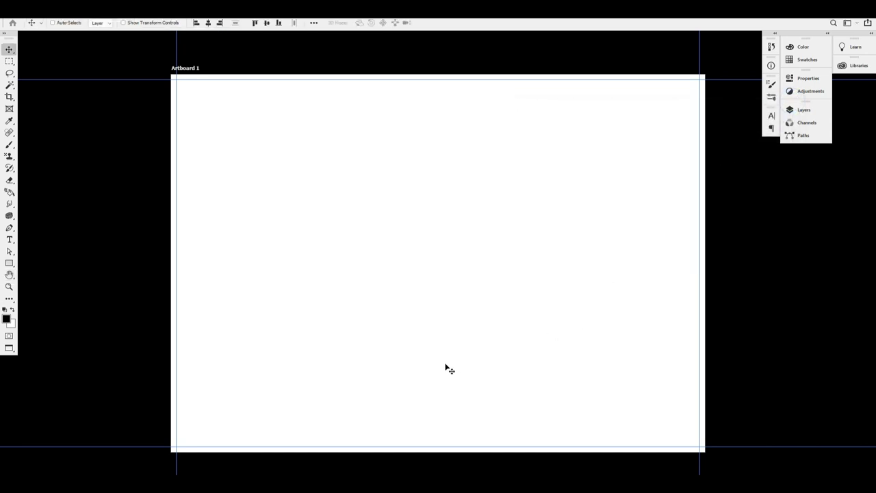
Divide 291 by 3 in the Windows Calculator to work out the width of three equal panels.
{"action": "key", "text": "super"}
{"action": "left_click", "coordinate": [304, 213]}
{"action": "key", "text": "super+r"}
{"action": "type", "text": "calc"}
{"action": "key", "text": "Return"}
{"action": "type", "text": "291"}
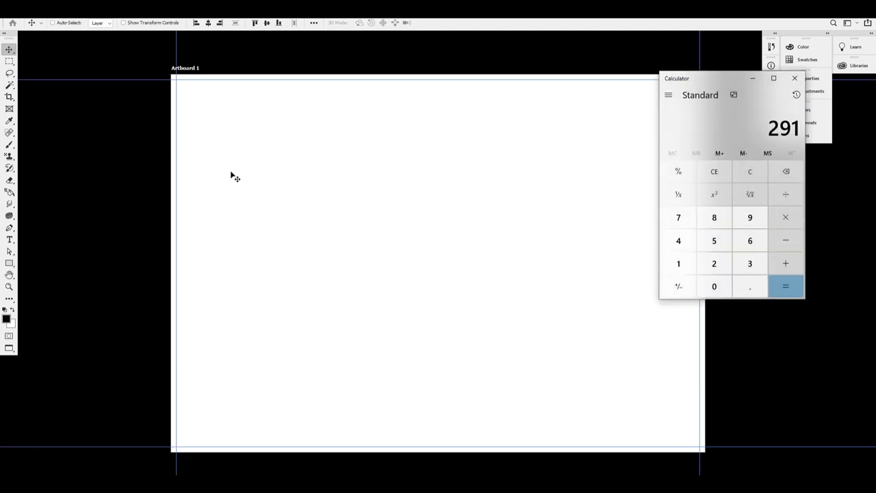
{"action": "type", "text": "/3"}
{"action": "key", "text": "Return"}
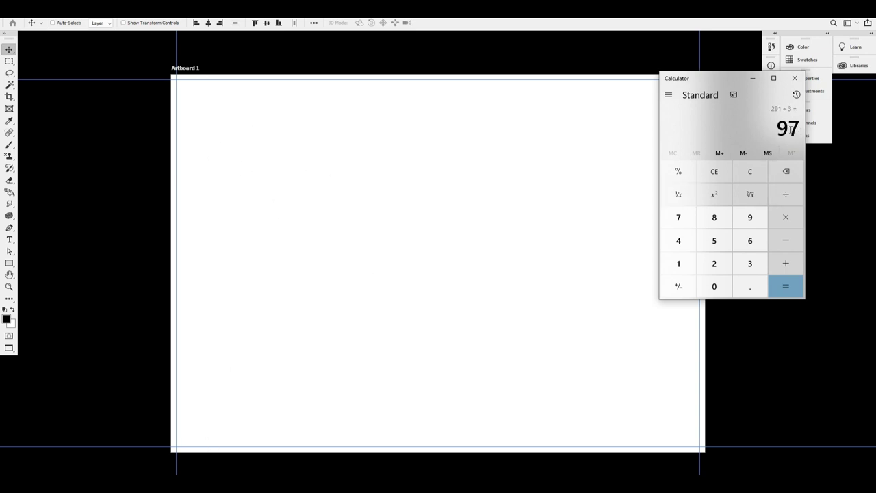
{"action": "left_click", "coordinate": [795, 79]}
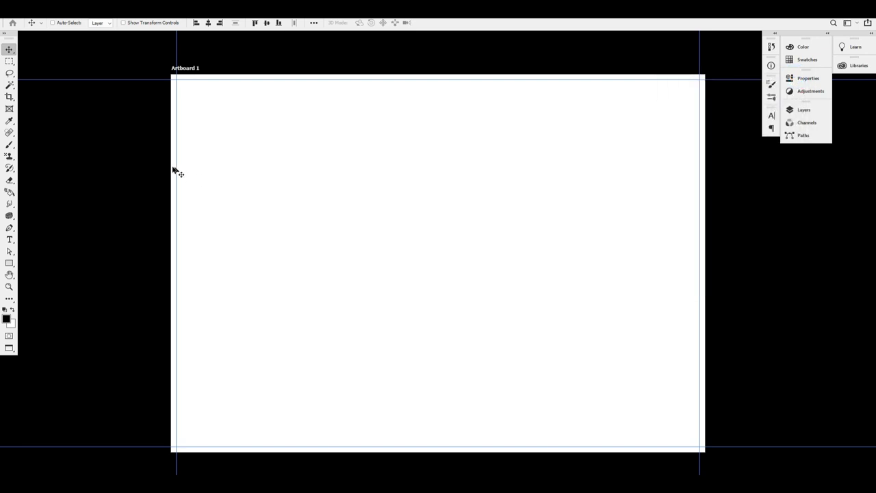
{"action": "key", "text": "alt+v"}
{"action": "key", "text": "e"}
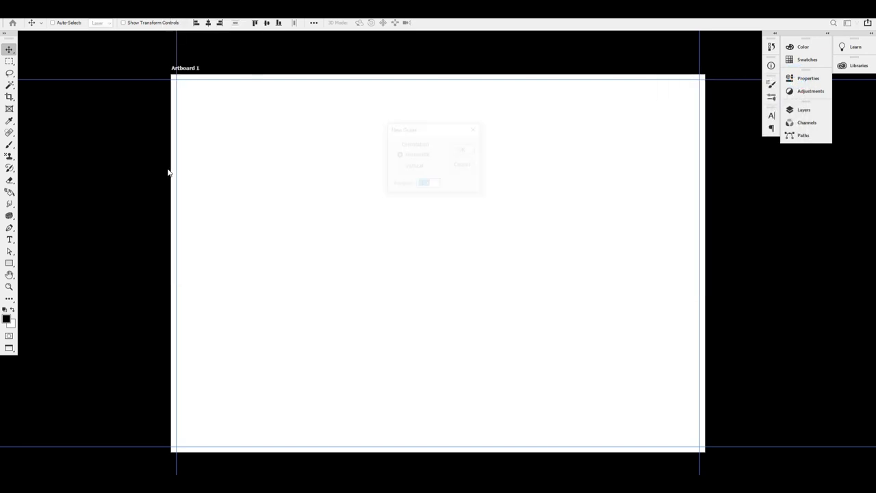
{"action": "type", "text": "9"}
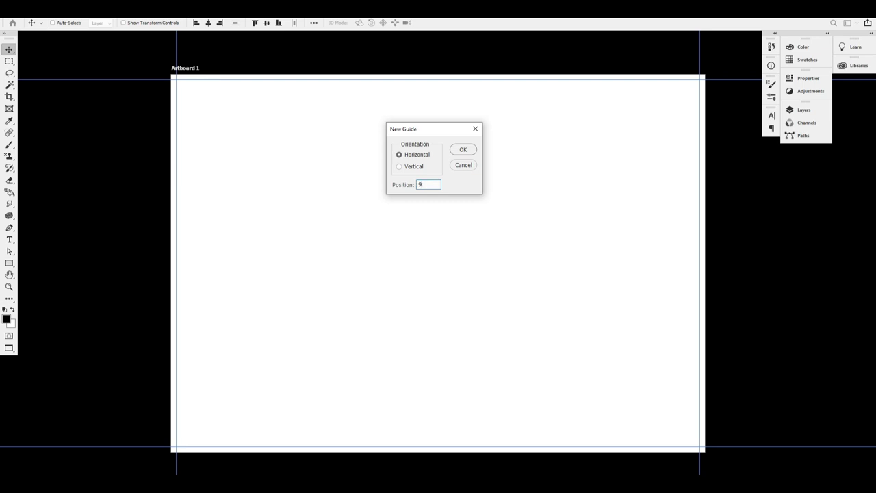
{"action": "type", "text": "7+3mm"}
{"action": "key", "text": "Return"}
{"action": "key", "text": "ctrl+z"}
Add a vertical guide at 97+3 mm to mark the end of the first panel.
{"action": "key", "text": "alt+v"}
{"action": "key", "text": "e"}
{"action": "left_click", "coordinate": [415, 166]}
{"action": "left_click_drag", "start_coordinate": [429, 184], "coordinate": [360, 183]}
{"action": "key", "text": "Return"}
Add a second vertical guide at position 97*2+3 to mark the end of the middle panel.
{"action": "key", "text": "alt+v"}
{"action": "key", "text": "e"}
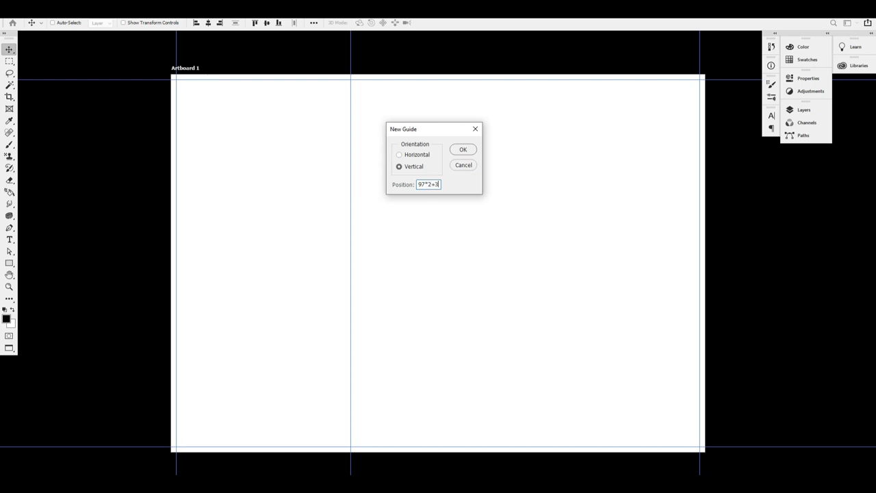
{"action": "key", "text": "Return"}
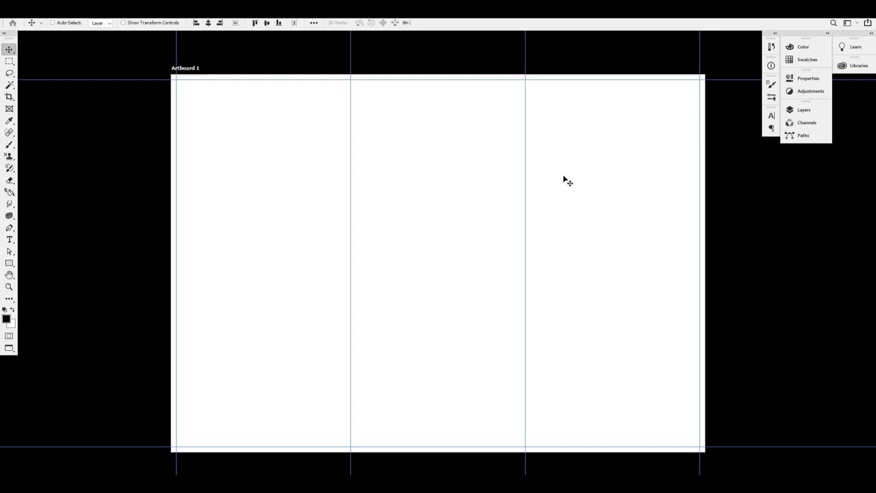
Draw a rectangle of about 1186 x 2498 px covering the third panel from the second fold guide to the artboard's outer edge.
{"action": "left_click", "coordinate": [9, 264]}
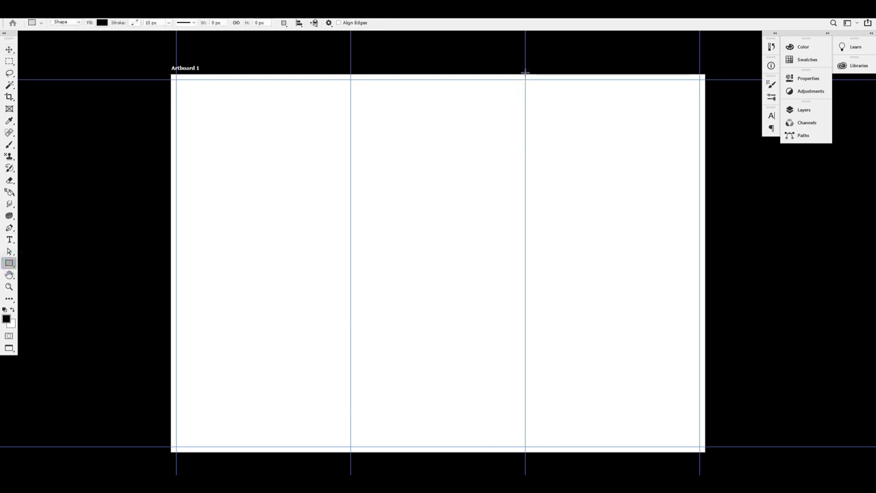
{"action": "left_click_drag", "start_coordinate": [526, 72], "coordinate": [706, 451]}
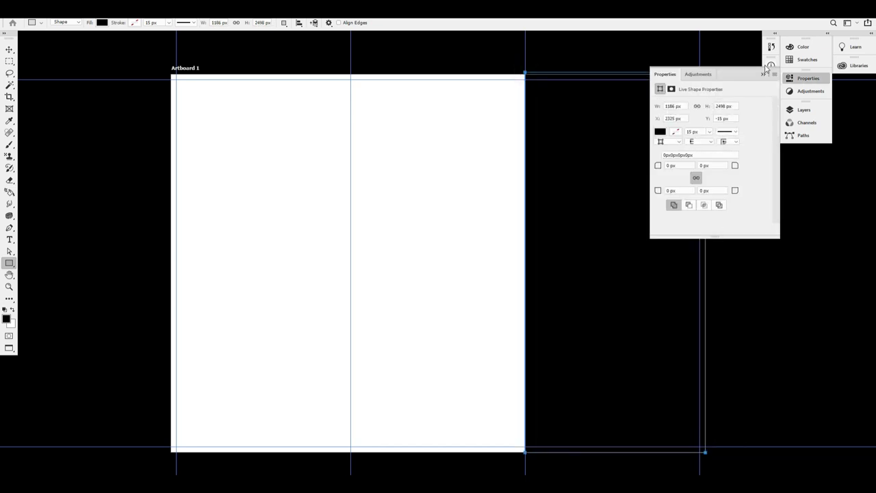
{"action": "left_click", "coordinate": [809, 81]}
{"action": "key", "text": "Tab"}
{"action": "key", "text": "Tab"}
Change the rectangle's fill to a linear black-to-white gradient and open its black colour stop.
{"action": "left_click", "coordinate": [102, 23]}
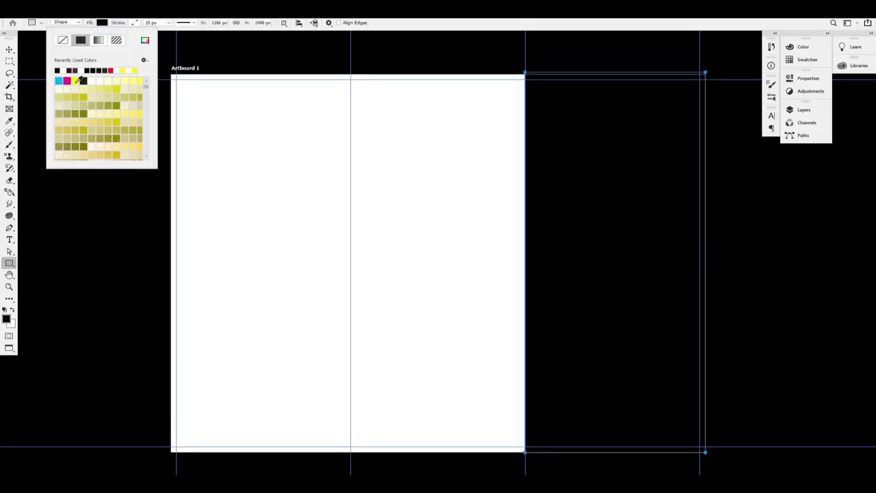
{"action": "left_click", "coordinate": [99, 40]}
{"action": "double_click", "coordinate": [57, 132]}
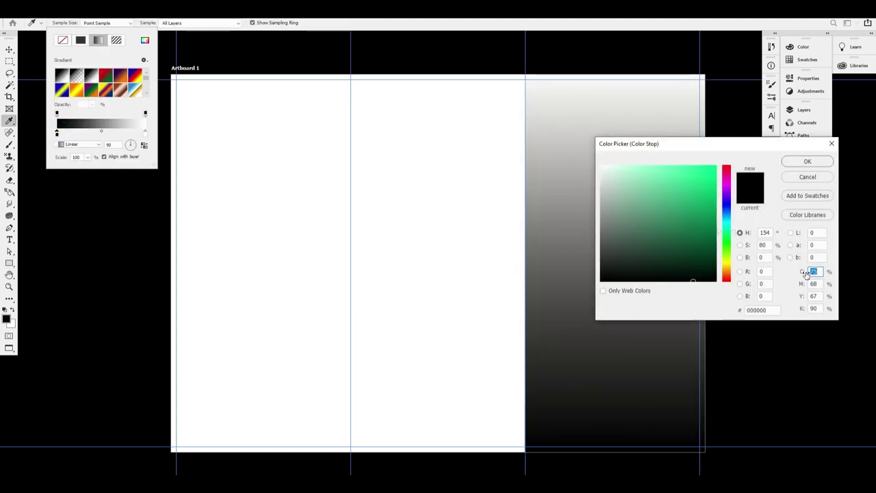
Try the colour C 0, M 30, Y 100, K 0 for the gradient's black stop.
{"action": "type", "text": "5"}
{"action": "key", "text": "Tab"}
{"action": "type", "text": "30"}
{"action": "key", "text": "Tab"}
{"action": "type", "text": "100"}
{"action": "key", "text": "Tab"}
{"action": "type", "text": "0"}
{"action": "key", "text": "shift+Tab"}
{"action": "key", "text": "shift+Tab"}
{"action": "key", "text": "shift+Tab"}
{"action": "key", "text": "shift+Tab"}
{"action": "type", "text": "0"}
{"action": "key", "text": "Tab"}
{"action": "key", "text": "shift+Tab"}
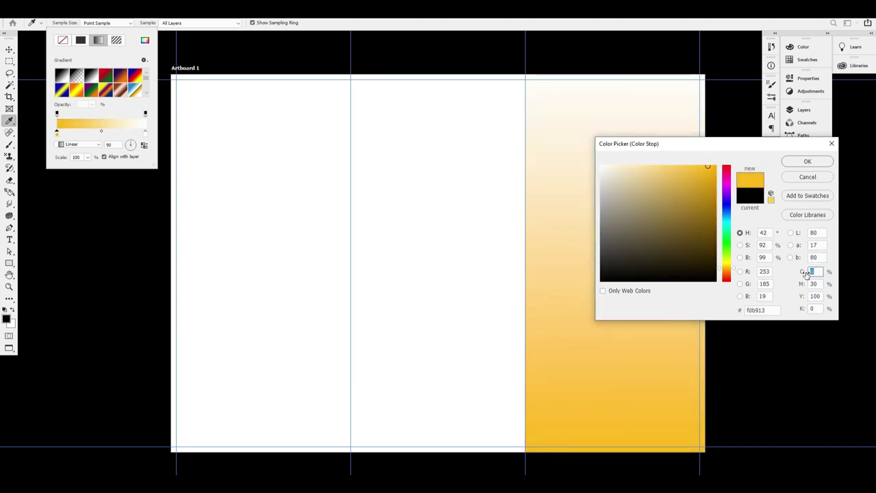
Set the gradient's first colour stop to C 50, M 75, Y 50, K 40.
{"action": "type", "text": "50"}
{"action": "key", "text": "Tab"}
{"action": "type", "text": "75"}
{"action": "key", "text": "Tab"}
{"action": "type", "text": "50"}
{"action": "key", "text": "Tab"}
{"action": "type", "text": "3"}
{"action": "key", "text": "BackSpace"}
{"action": "type", "text": "40"}
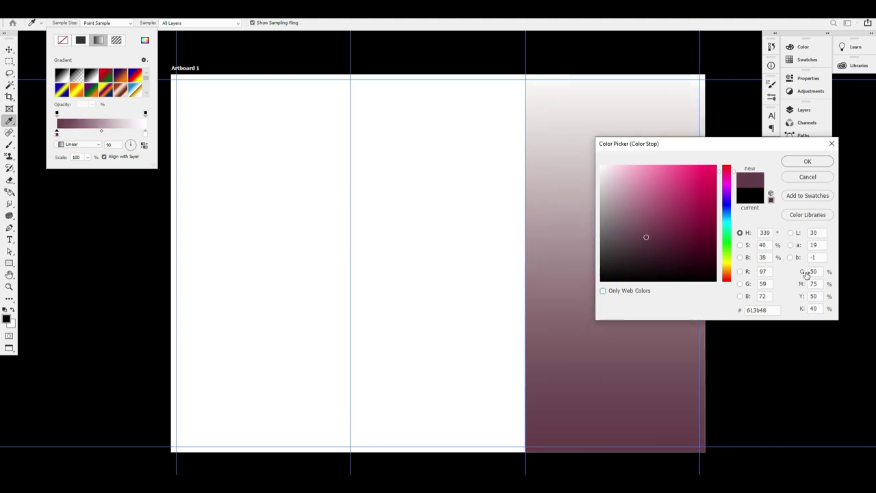
{"action": "key", "text": "Return"}
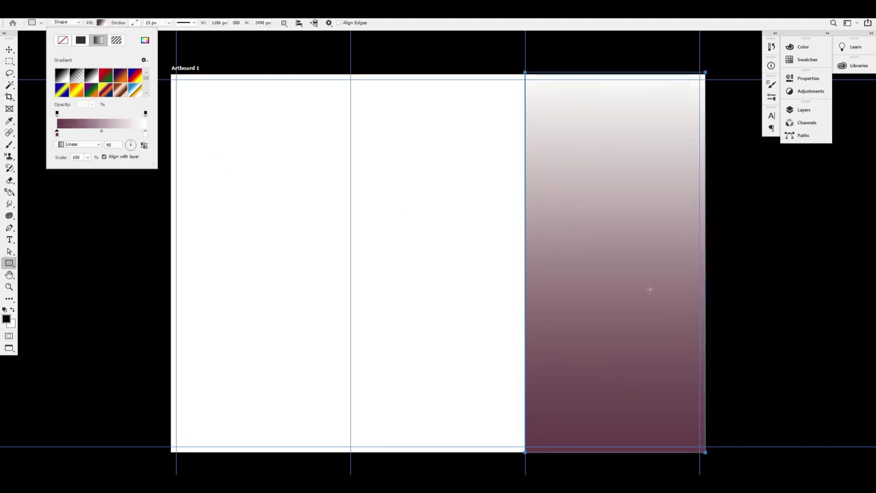
Set the gradient's white stop to C 50, M 75, Y 50, K 40 and darken it to #3c1b27.
{"action": "left_click", "coordinate": [145, 132]}
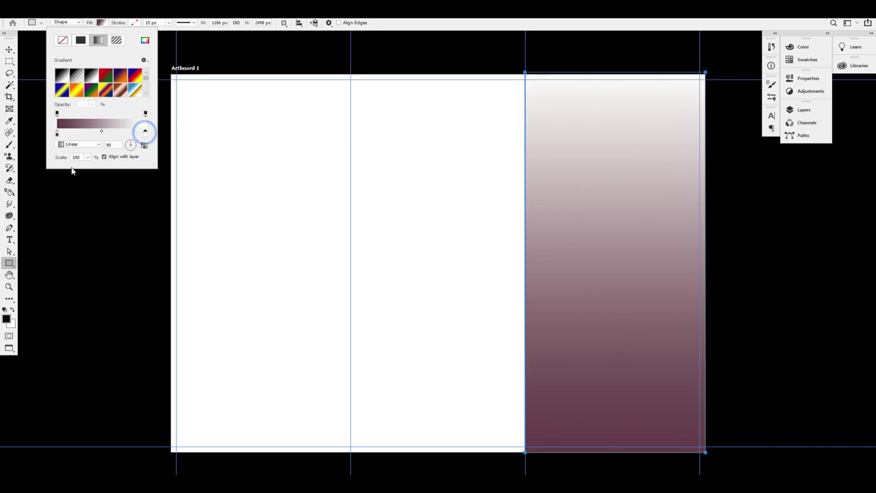
{"action": "double_click", "coordinate": [145, 136]}
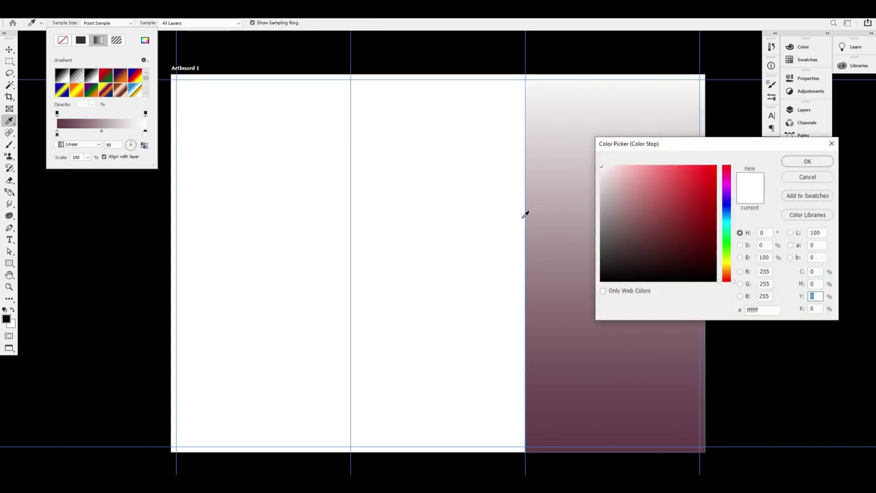
{"action": "type", "text": "50"}
{"action": "key", "text": "Tab"}
{"action": "type", "text": "7"}
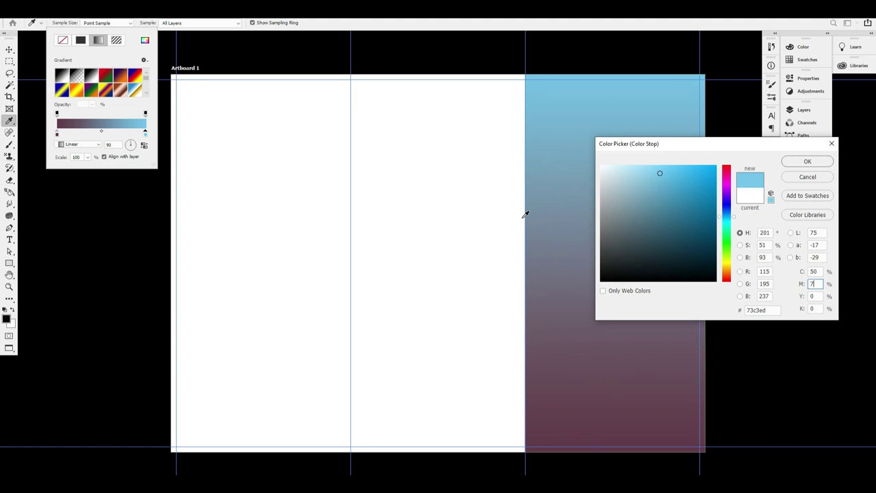
{"action": "type", "text": "5"}
{"action": "key", "text": "Tab"}
{"action": "type", "text": "4"}
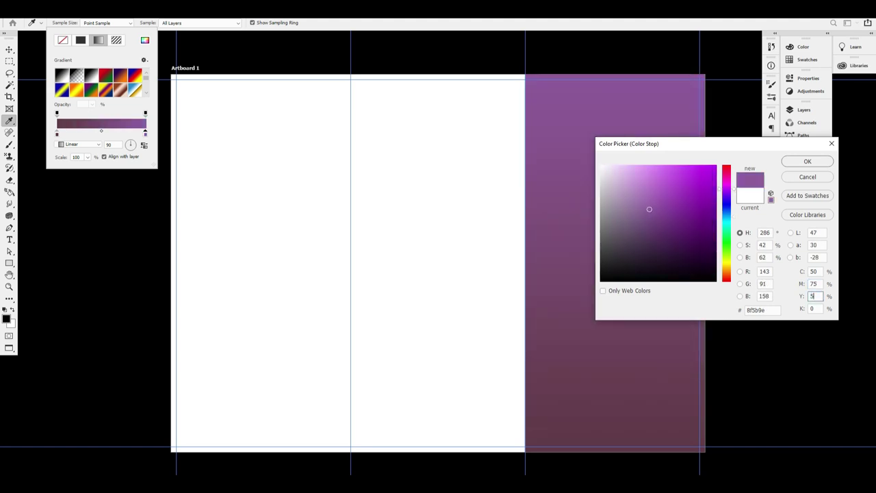
{"action": "type", "text": "0"}
{"action": "key", "text": "Tab"}
{"action": "type", "text": "40"}
{"action": "left_click_drag", "start_coordinate": [656, 248], "coordinate": [660, 251]}
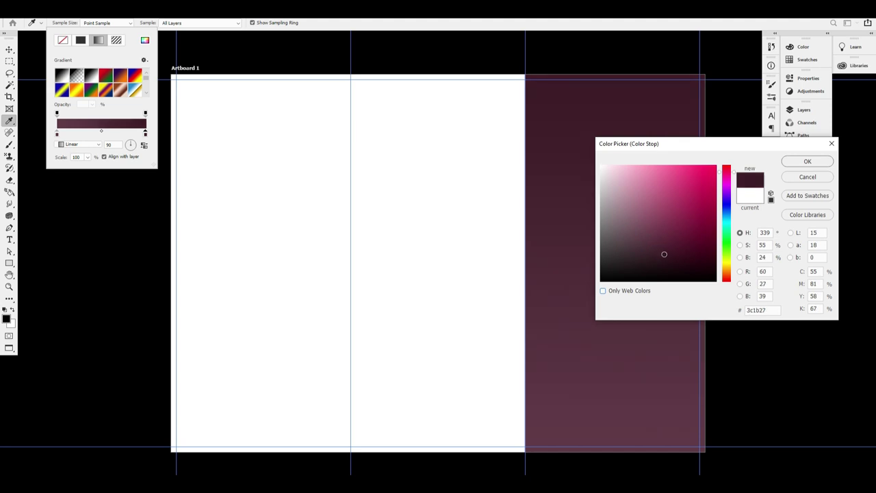
{"action": "key", "text": "Return"}
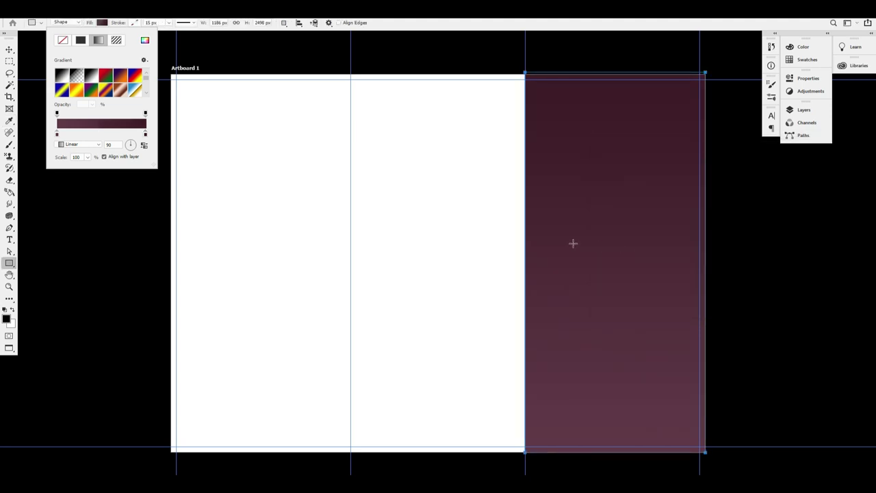
Resize the rectangle with Free Transform so its top, right and bottom edges meet the margin guides.
{"action": "left_click", "coordinate": [9, 50]}
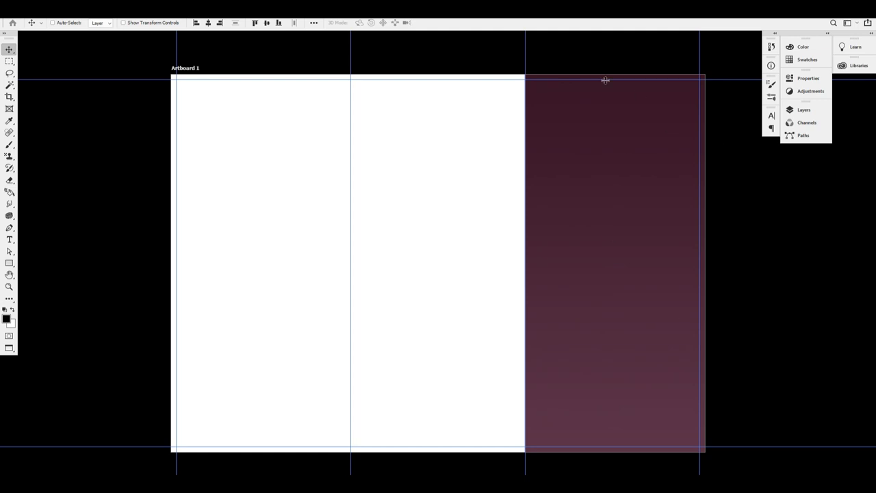
{"action": "key", "text": "ctrl+t"}
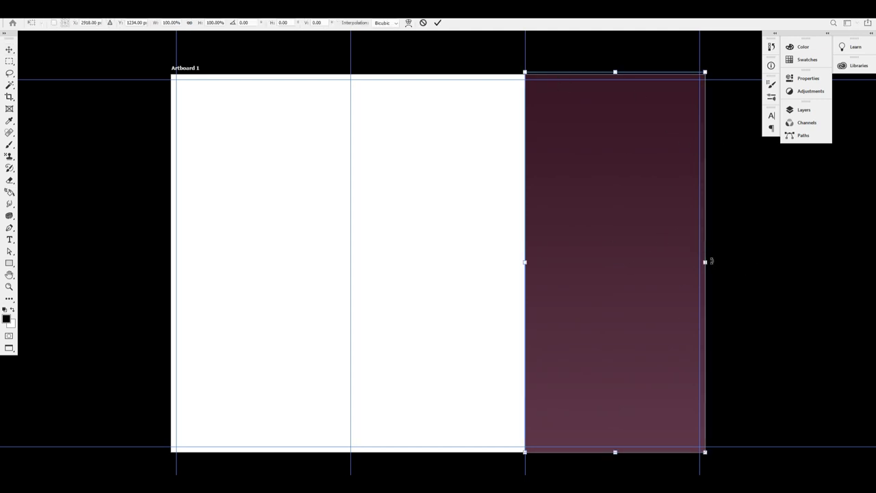
{"action": "left_click_drag", "start_coordinate": [705, 261], "coordinate": [701, 261]}
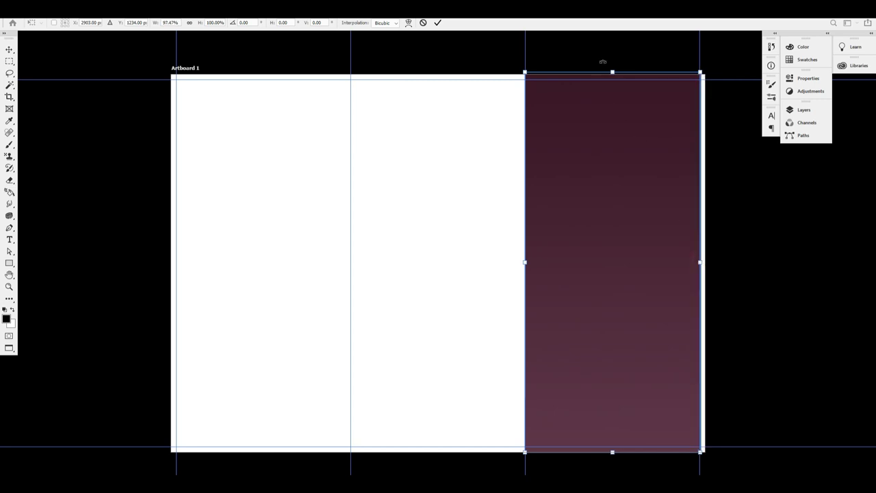
{"action": "left_click_drag", "start_coordinate": [613, 71], "coordinate": [613, 80]}
{"action": "left_click_drag", "start_coordinate": [614, 456], "coordinate": [616, 451]}
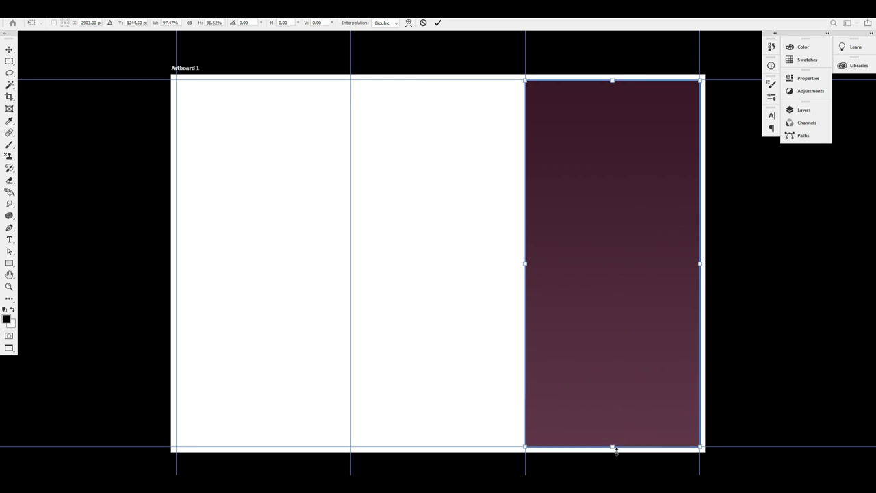
{"action": "key", "text": "Return"}
{"action": "left_click_drag", "start_coordinate": [566, 178], "coordinate": [626, 198]}
{"action": "key", "text": "ctrl+z"}
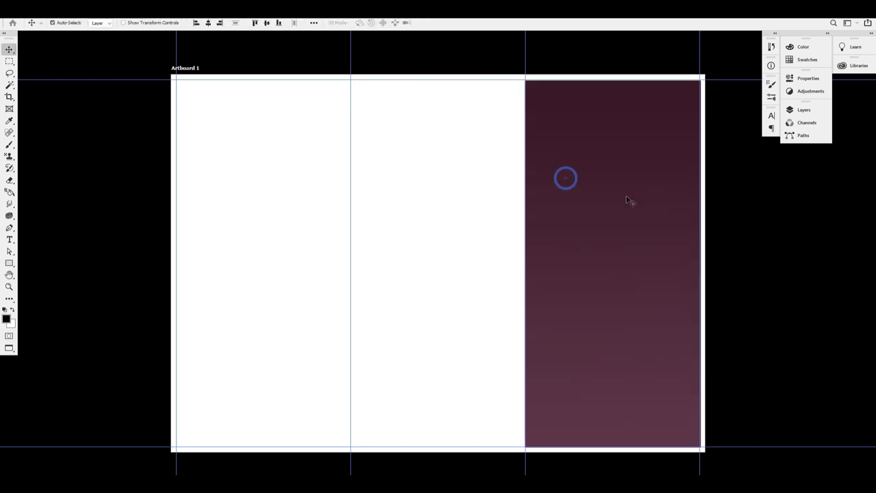
{"action": "left_click", "coordinate": [767, 218]}
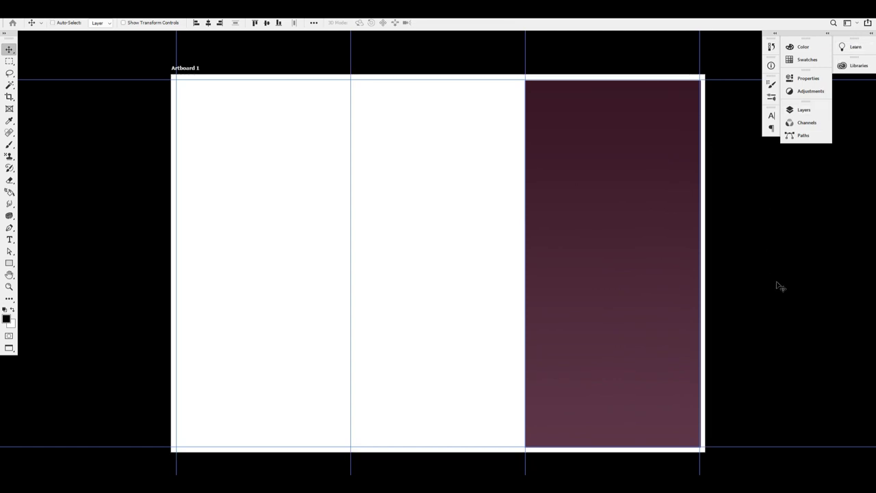
Duplicate the plum rectangle into the middle and left panels, aligned to the guides.
{"action": "left_click_drag", "start_coordinate": [632, 203], "coordinate": [463, 213]}
{"action": "left_click_drag", "start_coordinate": [357, 225], "coordinate": [276, 219]}
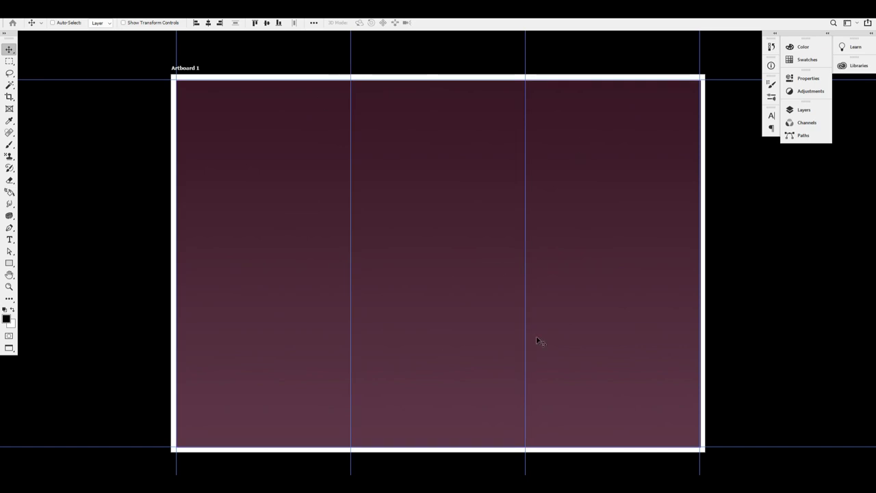
{"action": "left_click_drag", "start_coordinate": [467, 228], "coordinate": [474, 223]}
{"action": "key", "text": "ctrl+z"}
{"action": "left_click_drag", "start_coordinate": [260, 298], "coordinate": [282, 248]}
{"action": "key", "text": "ctrl+z"}
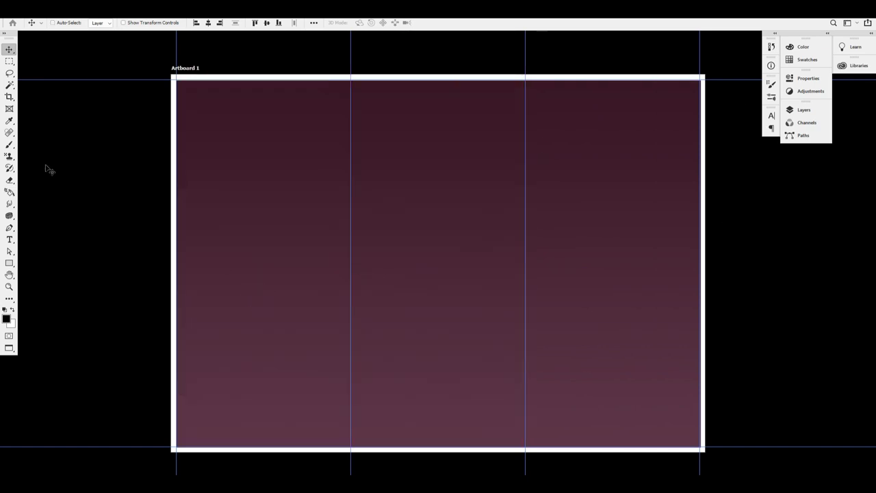
Set the first gradient stop of the left panel's rectangle to C 0, M 0, Y 20, K 0.
{"action": "left_click", "coordinate": [9, 263]}
{"action": "left_click", "coordinate": [102, 22]}
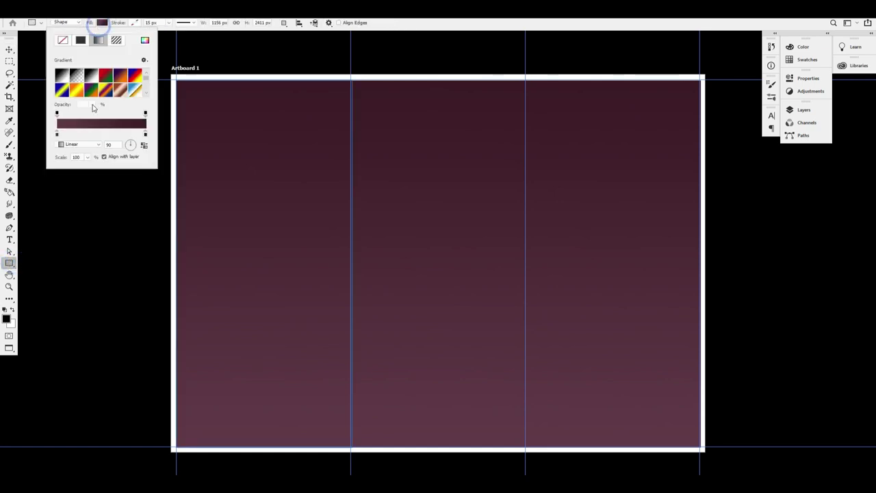
{"action": "double_click", "coordinate": [57, 133]}
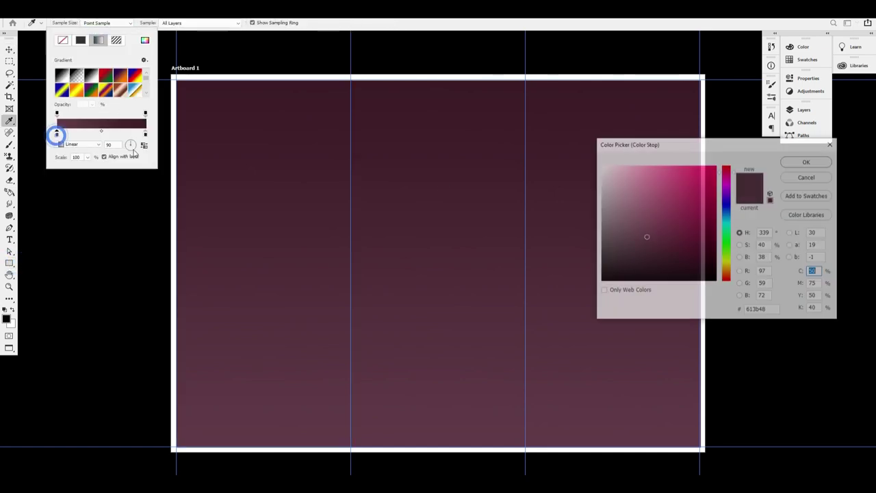
{"action": "type", "text": "0"}
{"action": "key", "text": "Tab"}
{"action": "type", "text": "0"}
{"action": "key", "text": "Tab"}
{"action": "type", "text": "20"}
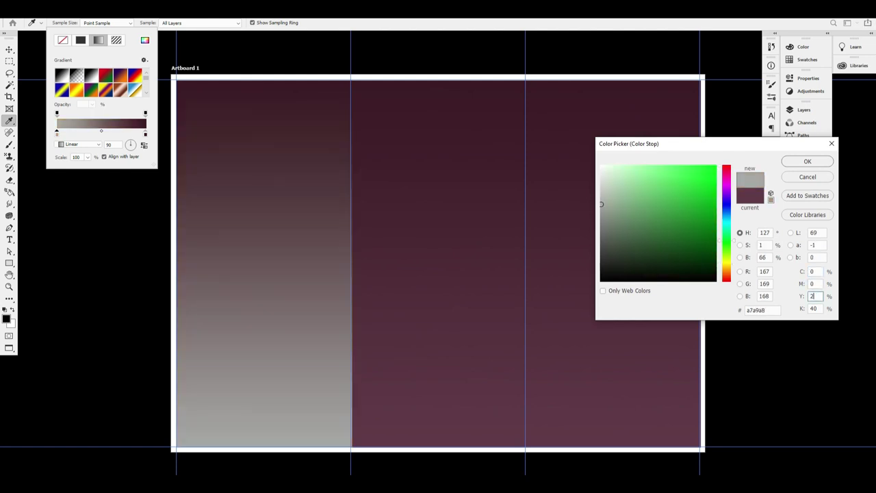
{"action": "key", "text": "Tab"}
{"action": "type", "text": "0"}
{"action": "key", "text": "Return"}
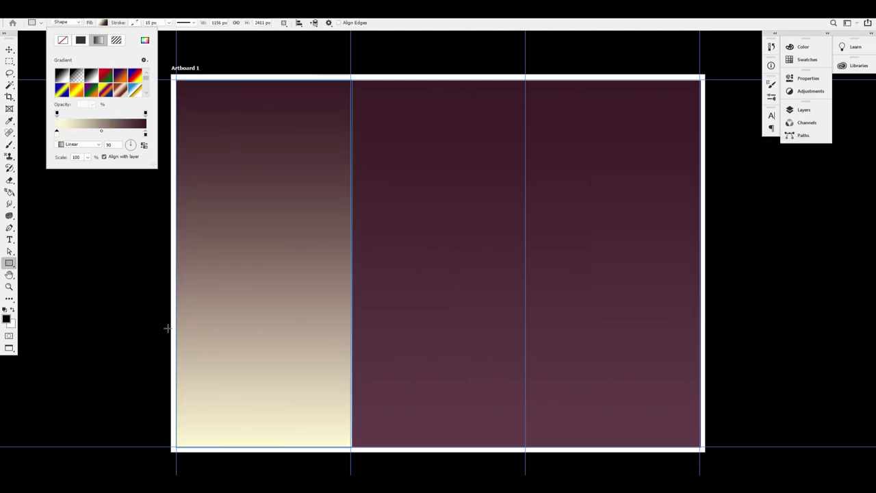
Set the remaining dark gradient stop of the left panel to C 0, M 0, Y 30, K 0.
{"action": "double_click", "coordinate": [145, 134]}
{"action": "key", "text": "Tab"}
{"action": "key", "text": "Tab"}
{"action": "key", "text": "shift+Tab"}
{"action": "key", "text": "shift+Tab"}
{"action": "type", "text": "0"}
{"action": "key", "text": "Tab"}
{"action": "type", "text": "0"}
{"action": "key", "text": "Tab"}
{"action": "type", "text": "20"}
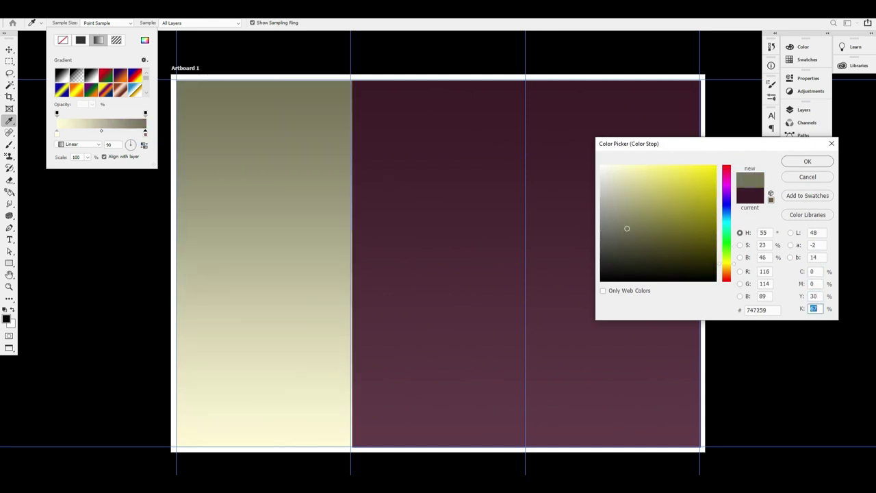
{"action": "key", "text": "Tab"}
{"action": "type", "text": "0"}
{"action": "key", "text": "Return"}
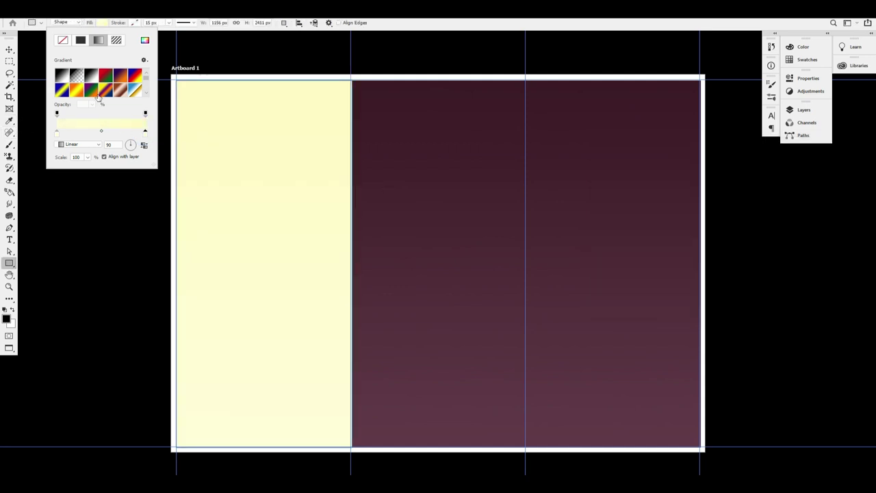
Make the left panel's gradient radial with its end stop set to white (#ffffff), and reverse the gradient.
{"action": "left_click", "coordinate": [78, 144]}
{"action": "left_click", "coordinate": [81, 149]}
{"action": "double_click", "coordinate": [146, 134]}
{"action": "left_click_drag", "start_coordinate": [652, 231], "coordinate": [415, 44]}
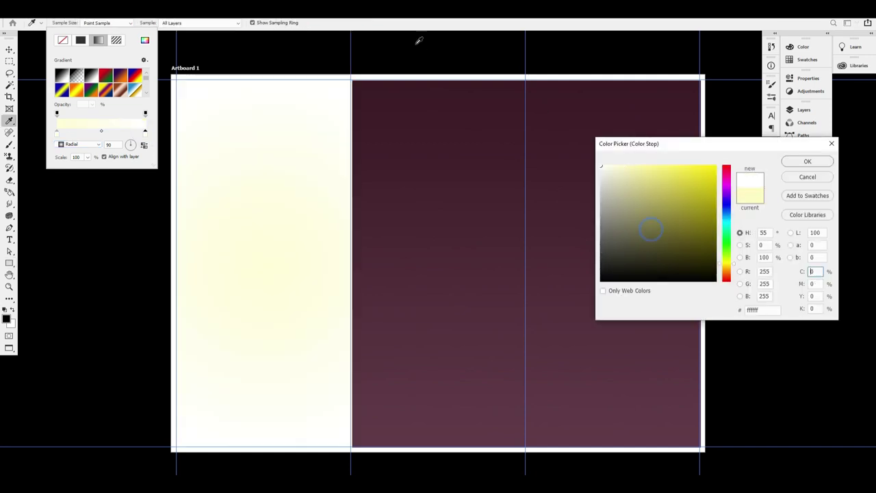
{"action": "key", "text": "Return"}
{"action": "key", "text": "Return"}
{"action": "left_click", "coordinate": [143, 146]}
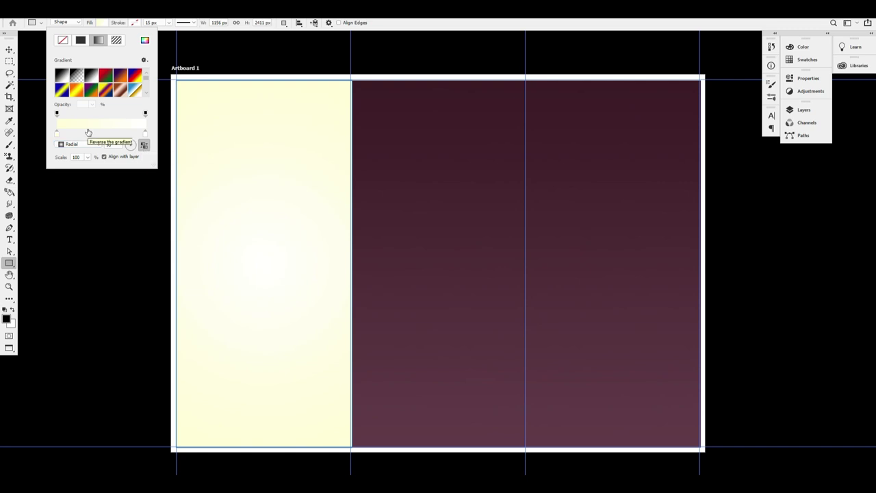
Delete the plum rectangle in the middle panel and replace it with a duplicate of the cream left panel.
{"action": "left_click", "coordinate": [12, 51]}
{"action": "left_click_drag", "start_coordinate": [457, 218], "coordinate": [478, 232]}
{"action": "key", "text": "ctrl+z"}
{"action": "key", "text": "Delete"}
{"action": "left_click_drag", "start_coordinate": [319, 249], "coordinate": [444, 272]}
{"action": "scroll", "coordinate": [446, 270], "scroll_direction": "down", "scroll_amount": 3}
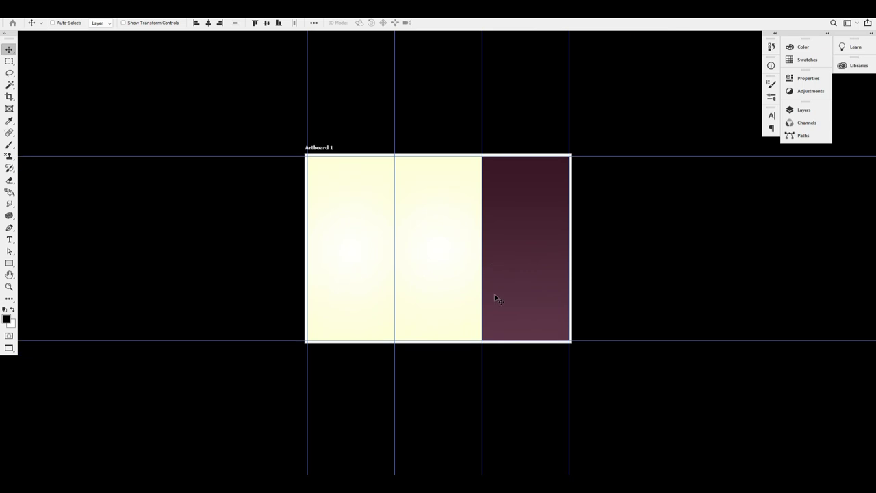
{"action": "scroll", "coordinate": [525, 340], "scroll_direction": "down", "scroll_amount": 3}
{"action": "right_click", "coordinate": [522, 135]}
{"action": "left_click", "coordinate": [563, 140]}
{"action": "key", "text": "ctrl+0"}
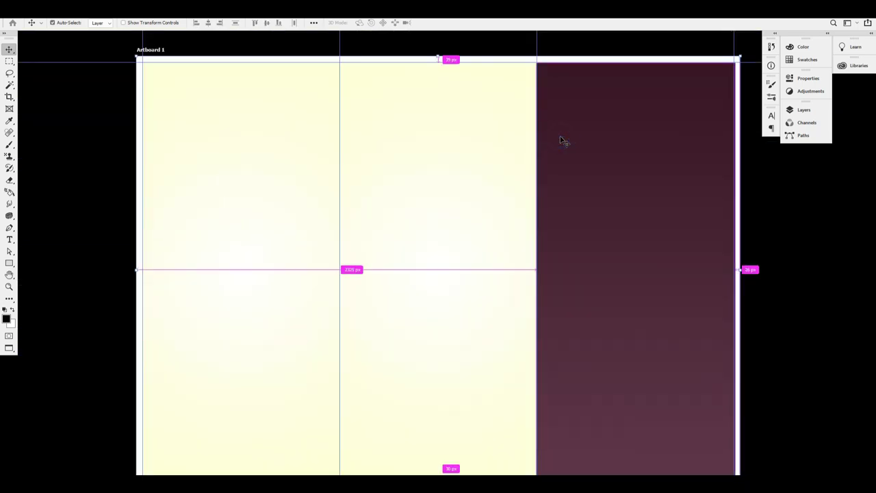
Duplicate the whole three-panel artboard and place the copy directly below the original.
{"action": "key", "text": "ctrl+minus"}
{"action": "key", "text": "ctrl+minus"}
{"action": "scroll", "coordinate": [534, 158], "scroll_direction": "down", "scroll_amount": 3}
{"action": "scroll", "coordinate": [440, 221], "scroll_direction": "down", "scroll_amount": 2}
{"action": "scroll", "coordinate": [587, 226], "scroll_direction": "down", "scroll_amount": 2}
{"action": "left_click_drag", "start_coordinate": [537, 142], "coordinate": [579, 346]}
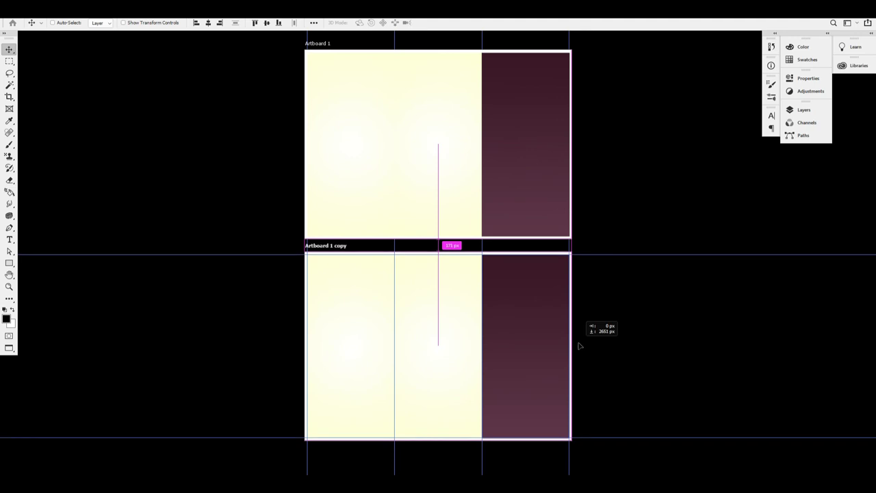
{"action": "left_click", "coordinate": [653, 203]}
{"action": "scroll", "coordinate": [544, 221], "scroll_direction": "up", "scroll_amount": 1}
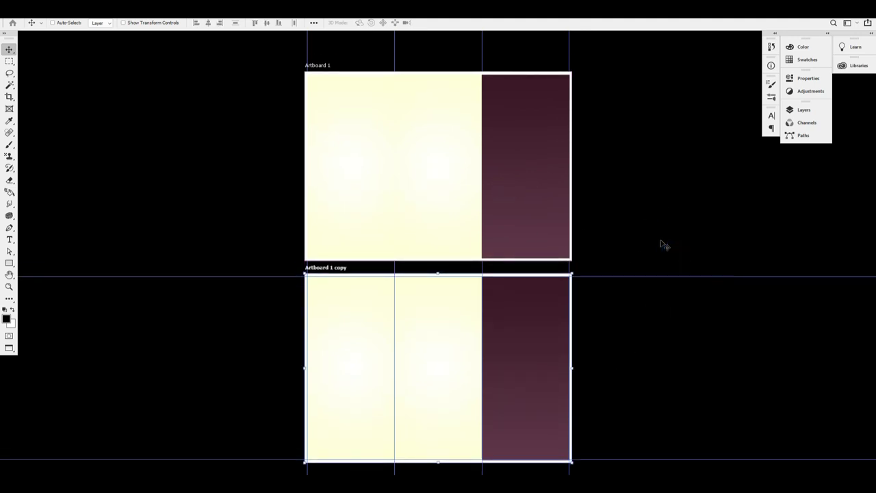
{"action": "left_click", "coordinate": [665, 205]}
Delete the plum rectangle from the third panel of the duplicated artboard.
{"action": "right_click", "coordinate": [521, 149]}
{"action": "left_click", "coordinate": [544, 153]}
{"action": "key", "text": "ctrl+0"}
{"action": "key", "text": "ctrl+minus"}
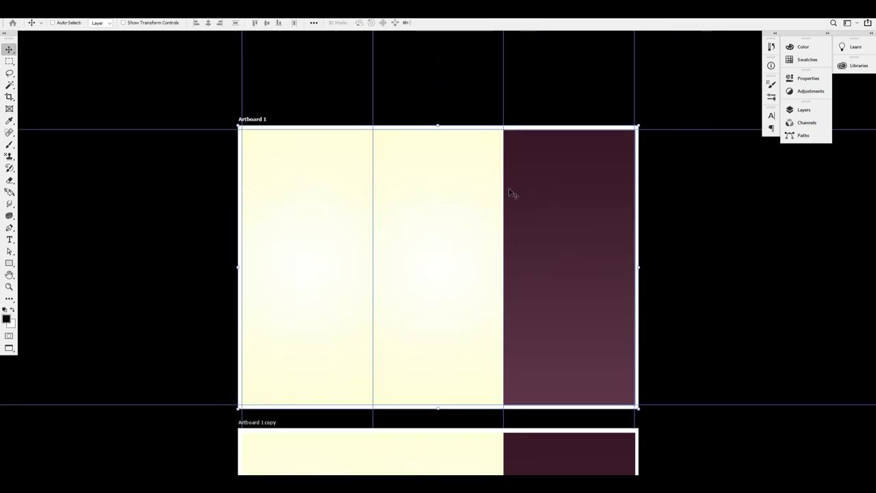
{"action": "scroll", "coordinate": [556, 309], "scroll_direction": "down", "scroll_amount": 5}
{"action": "right_click", "coordinate": [525, 370]}
{"action": "left_click", "coordinate": [560, 376]}
{"action": "key", "text": "ctrl+0"}
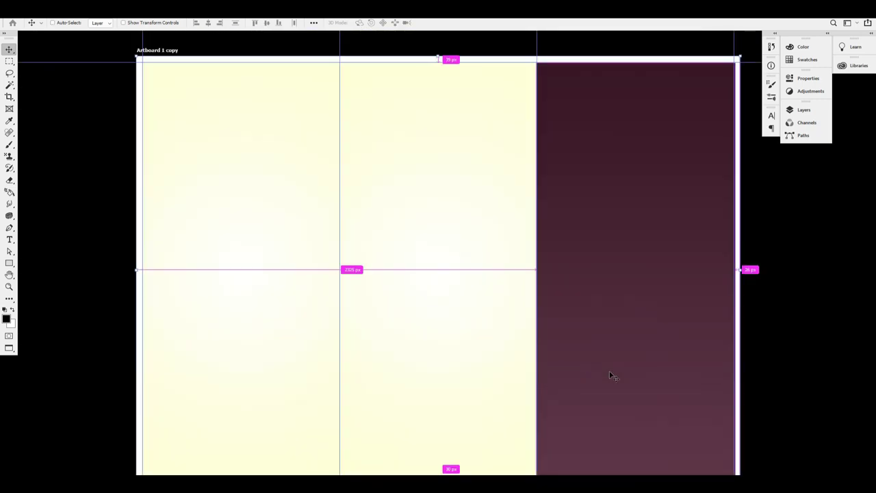
{"action": "scroll", "coordinate": [611, 376], "scroll_direction": "down", "scroll_amount": 2}
{"action": "scroll", "coordinate": [599, 352], "scroll_direction": "up", "scroll_amount": 4}
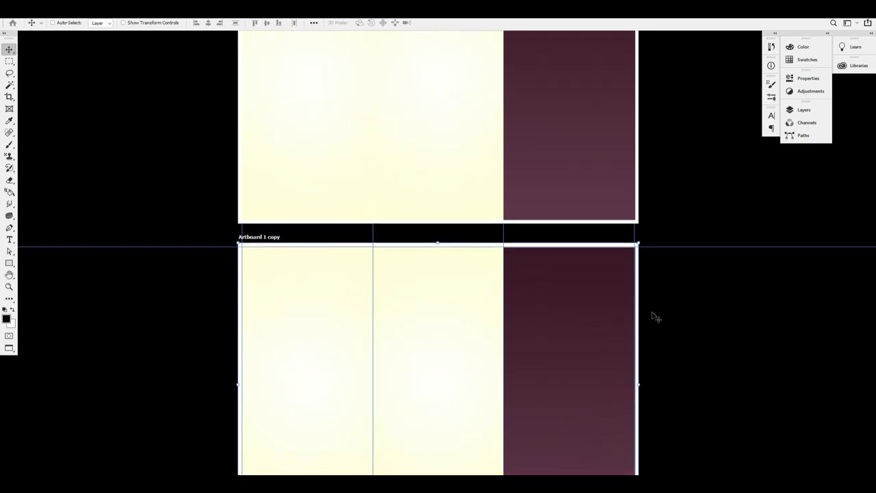
{"action": "key", "text": "Delete"}
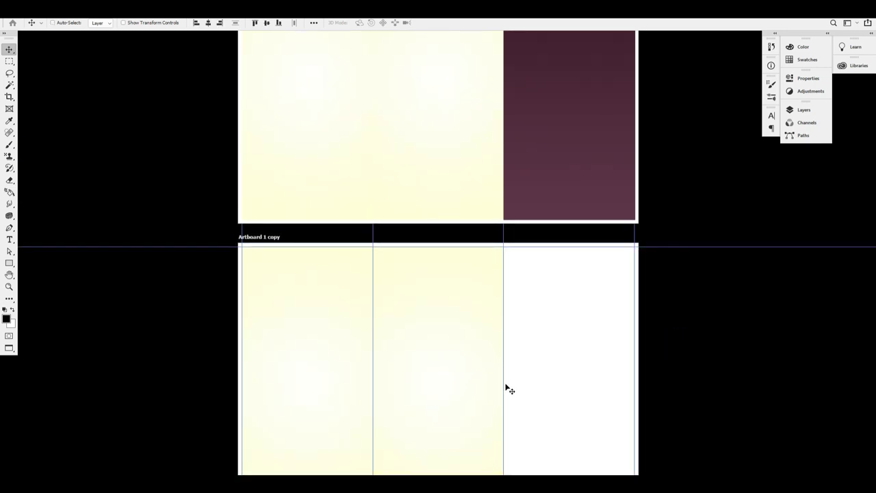
{"action": "right_click", "coordinate": [424, 339]}
{"action": "left_click", "coordinate": [446, 344]}
{"action": "key", "text": "ctrl+0"}
{"action": "left_click_drag", "start_coordinate": [418, 341], "coordinate": [450, 350]}
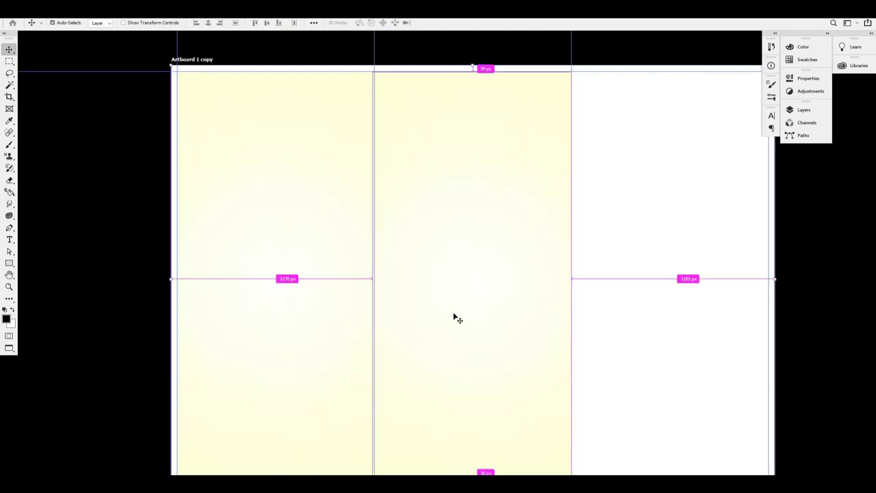
{"action": "key", "text": "ctrl+z"}
Duplicate the cream middle panel into the empty third panel of the duplicated artboard.
{"action": "key", "text": "ctrl+minus"}
{"action": "right_click", "coordinate": [430, 202]}
{"action": "left_click", "coordinate": [471, 207]}
{"action": "key", "text": "ctrl+0"}
{"action": "right_click", "coordinate": [453, 213]}
{"action": "left_click", "coordinate": [482, 225]}
{"action": "left_click_drag", "start_coordinate": [612, 235], "coordinate": [650, 239]}
{"action": "key", "text": "ctrl+minus"}
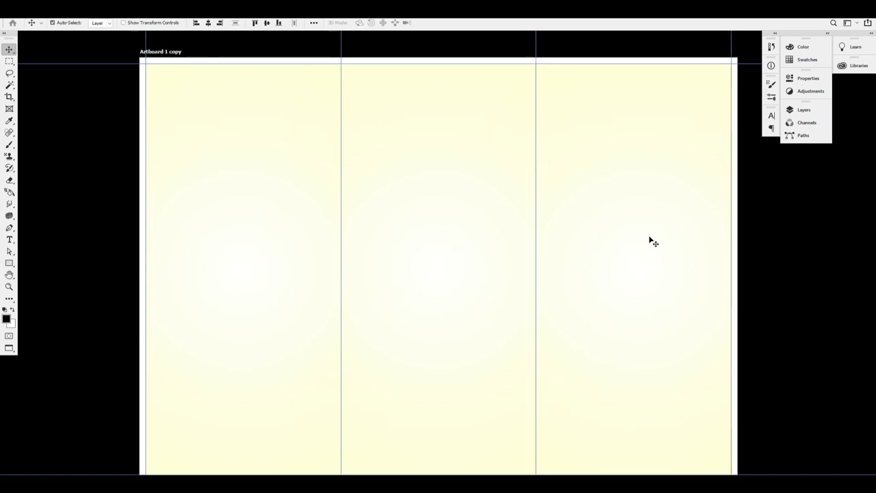
{"action": "key", "text": "ctrl+minus"}
{"action": "scroll", "coordinate": [685, 264], "scroll_direction": "up", "scroll_amount": 5}
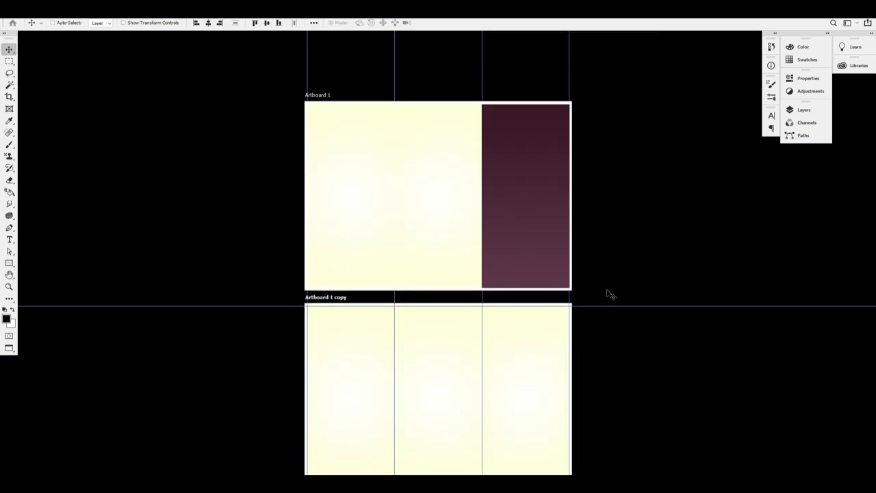
Add a white number 1 to the plum panel of the first artboard and enlarge it to about 185 pt.
{"action": "left_click_drag", "start_coordinate": [545, 108], "coordinate": [577, 109]}
{"action": "scroll", "coordinate": [626, 185], "scroll_direction": "down", "scroll_amount": 3}
{"action": "key", "text": "ctrl+minus"}
{"action": "key", "text": "ctrl+minus"}
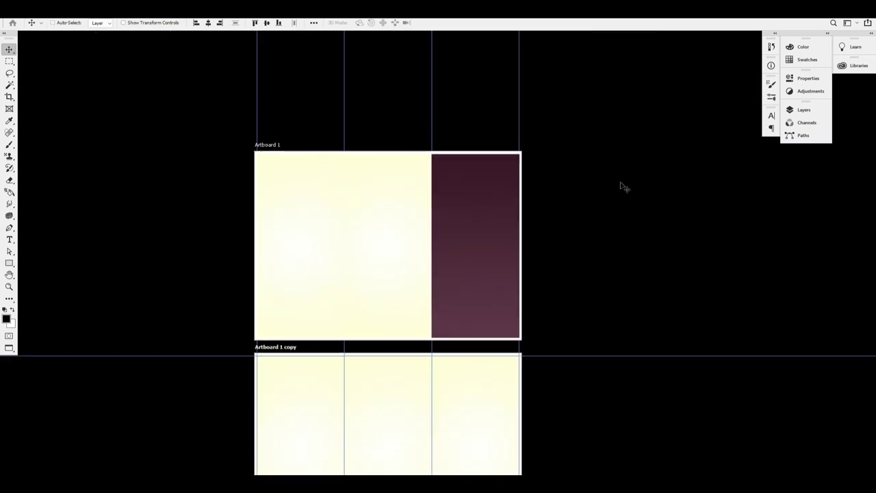
{"action": "key", "text": "t"}
{"action": "left_click", "coordinate": [476, 244]}
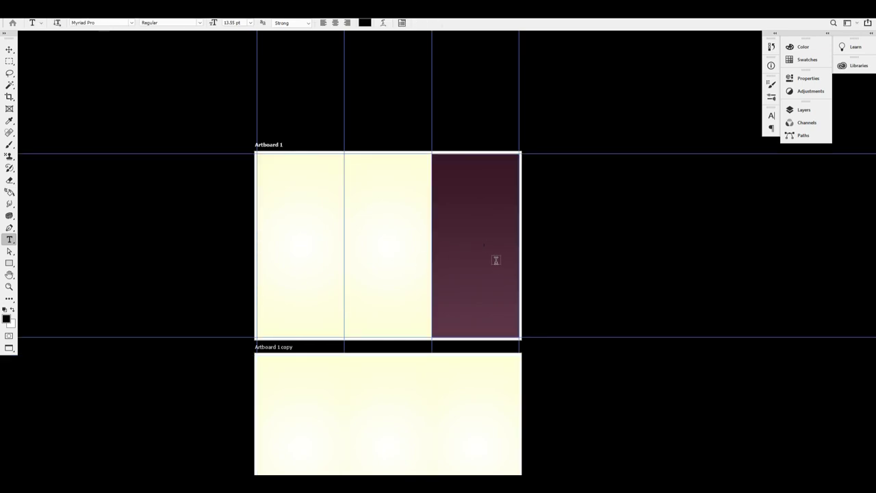
{"action": "key", "text": "ctrl+t"}
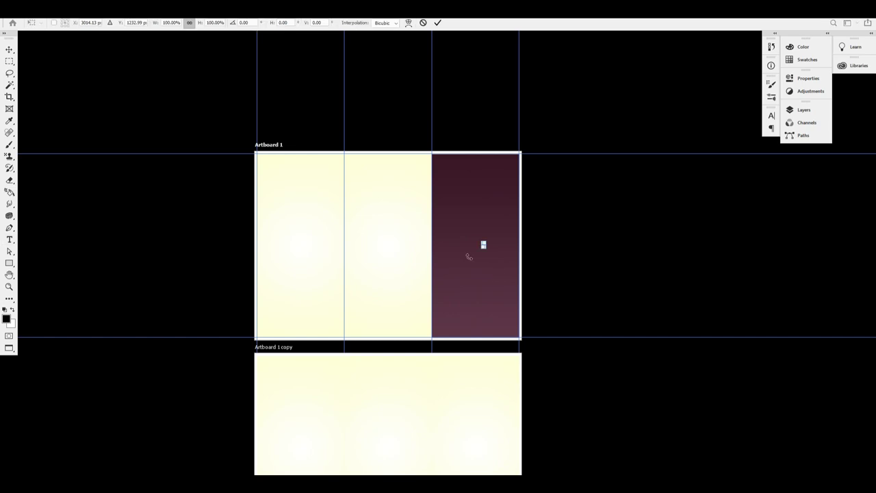
{"action": "left_click_drag", "start_coordinate": [452, 290], "coordinate": [483, 234]}
{"action": "key", "text": "Return"}
{"action": "key", "text": "v"}
{"action": "scroll", "coordinate": [482, 237], "scroll_direction": "down", "scroll_amount": 2}
Copy the 1 to the first artboard's middle panel, make it black and change it to 6.
{"action": "left_click_drag", "start_coordinate": [480, 170], "coordinate": [399, 177]}
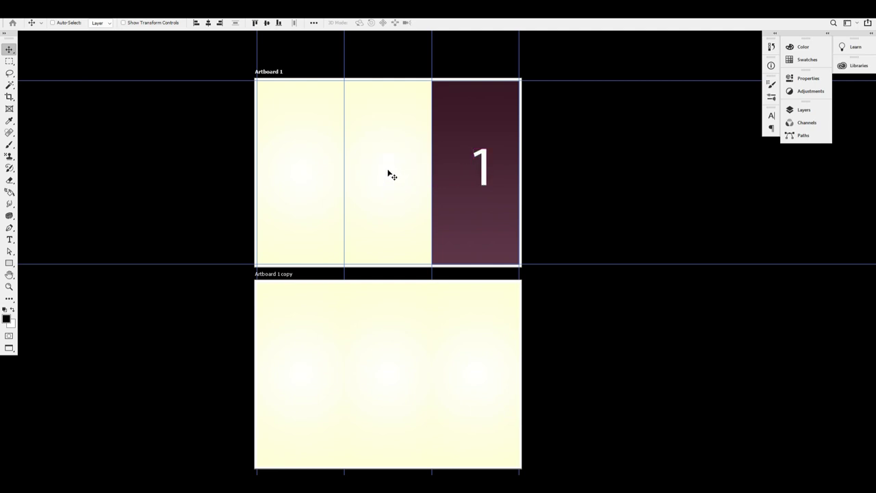
{"action": "key", "text": "t"}
{"action": "left_click", "coordinate": [388, 169]}
{"action": "key", "text": "ctrl+a"}
{"action": "key", "text": "ctrl+Return"}
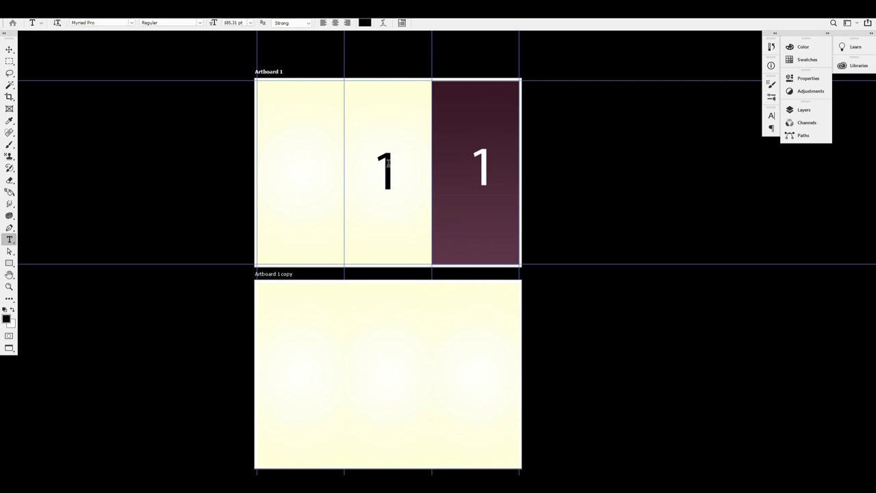
{"action": "double_click", "coordinate": [387, 163]}
{"action": "type", "text": "6"}
{"action": "key", "text": "ctrl+Return"}
Copy the 6 to the first artboard's left panel and change it to 5.
{"action": "key", "text": "v"}
{"action": "left_click_drag", "start_coordinate": [402, 180], "coordinate": [308, 176]}
{"action": "double_click", "coordinate": [295, 173]}
{"action": "key", "text": "ctrl+a"}
{"action": "key", "text": "ctrl+Return"}
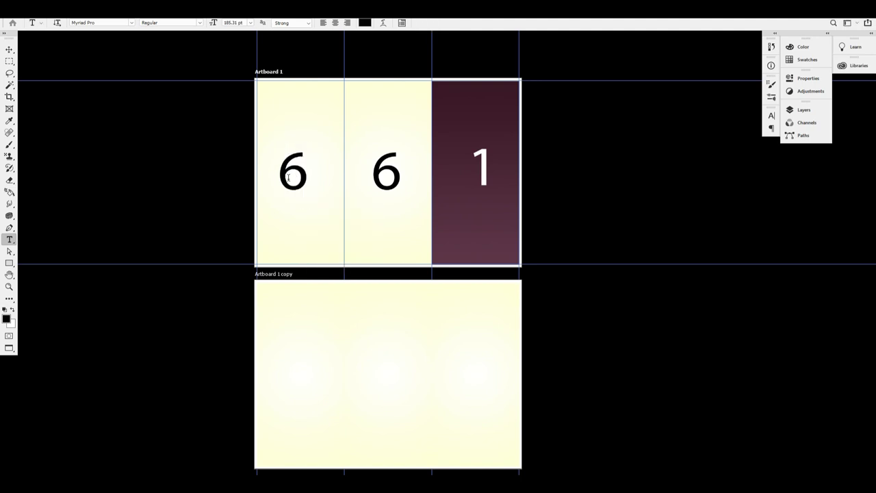
{"action": "key", "text": "v"}
{"action": "double_click", "coordinate": [297, 176]}
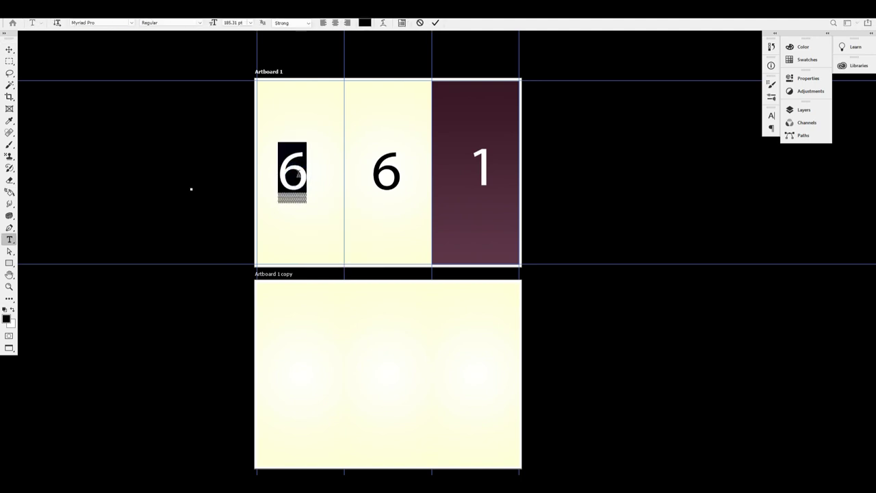
{"action": "type", "text": "5"}
{"action": "key", "text": "Escape"}
Copy the 5 to the left panel of the second artboard and change it to 2.
{"action": "key", "text": "v"}
{"action": "left_click_drag", "start_coordinate": [323, 174], "coordinate": [324, 378]}
{"action": "key", "text": "t"}
{"action": "left_click", "coordinate": [300, 373]}
{"action": "double_click", "coordinate": [299, 373]}
{"action": "key", "text": "Escape"}
{"action": "double_click", "coordinate": [298, 376]}
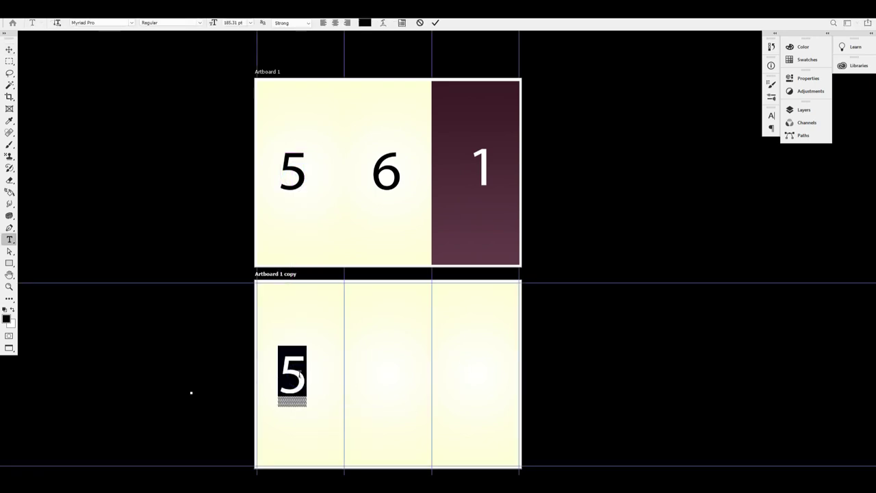
{"action": "type", "text": "2"}
Copy the 2 to the second artboard's middle panel and change it to 3.
{"action": "left_click", "coordinate": [9, 49]}
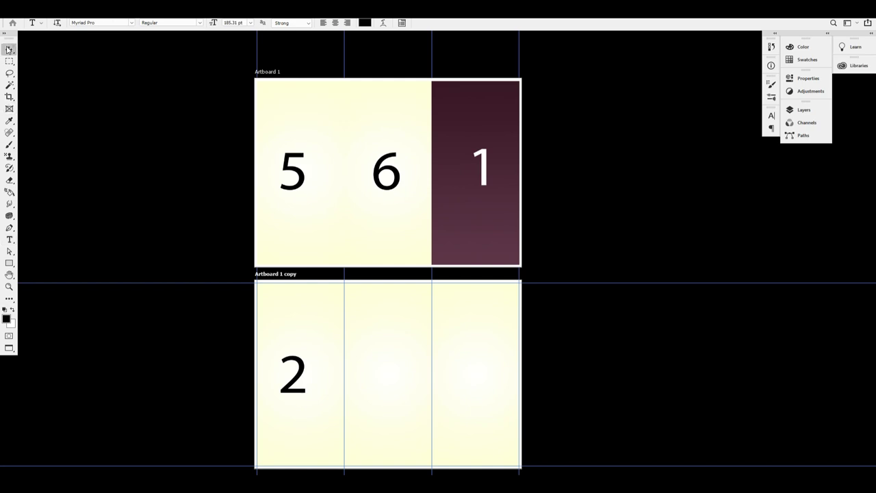
{"action": "left_click_drag", "start_coordinate": [313, 378], "coordinate": [405, 391]}
{"action": "key", "text": "t"}
{"action": "double_click", "coordinate": [401, 373]}
{"action": "type", "text": "3"}
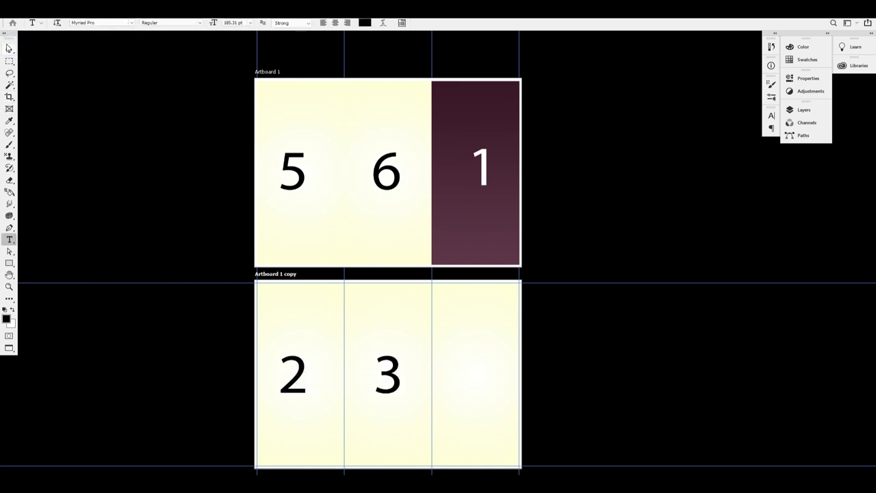
Copy the 3 to the second artboard's right panel and change it to 4.
{"action": "left_click", "coordinate": [9, 49]}
{"action": "left_click_drag", "start_coordinate": [397, 380], "coordinate": [496, 399]}
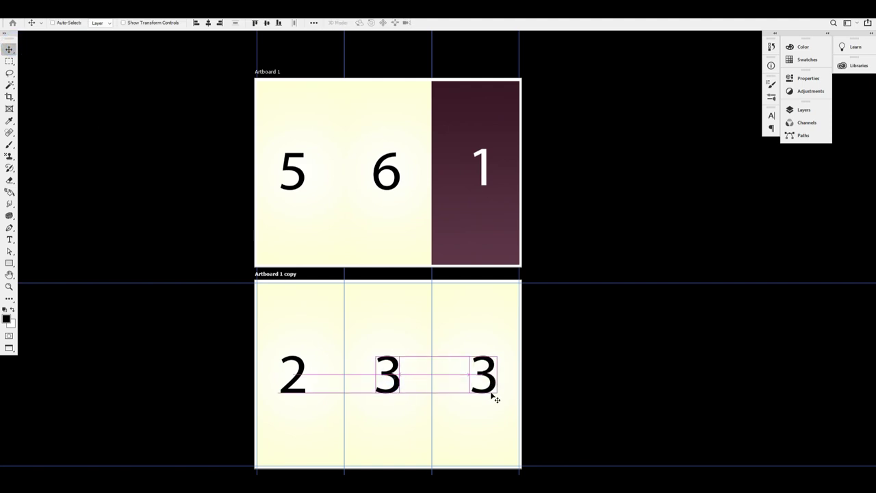
{"action": "key", "text": "t"}
{"action": "left_click", "coordinate": [498, 371]}
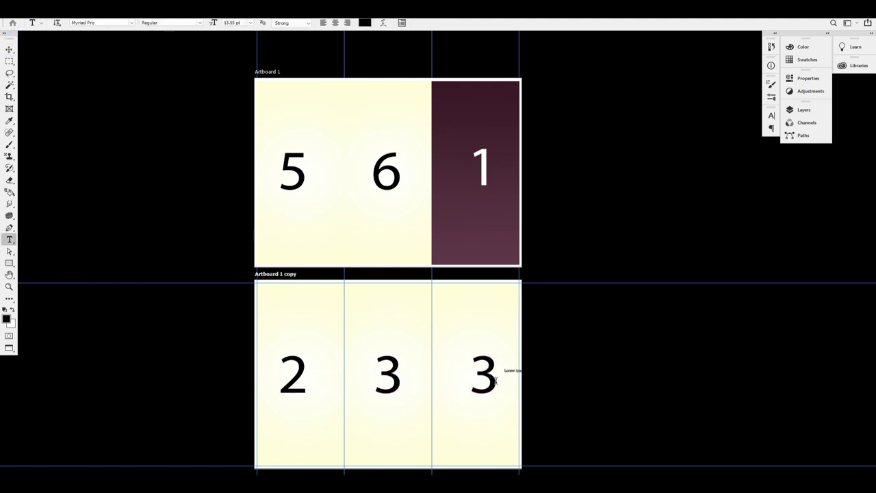
{"action": "double_click", "coordinate": [491, 381]}
{"action": "type", "text": "4"}
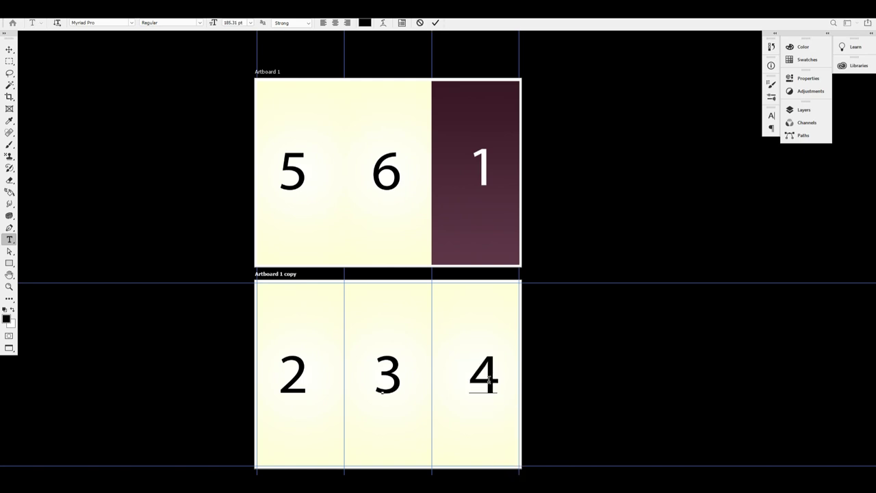
{"action": "key", "text": "ctrl+Return"}
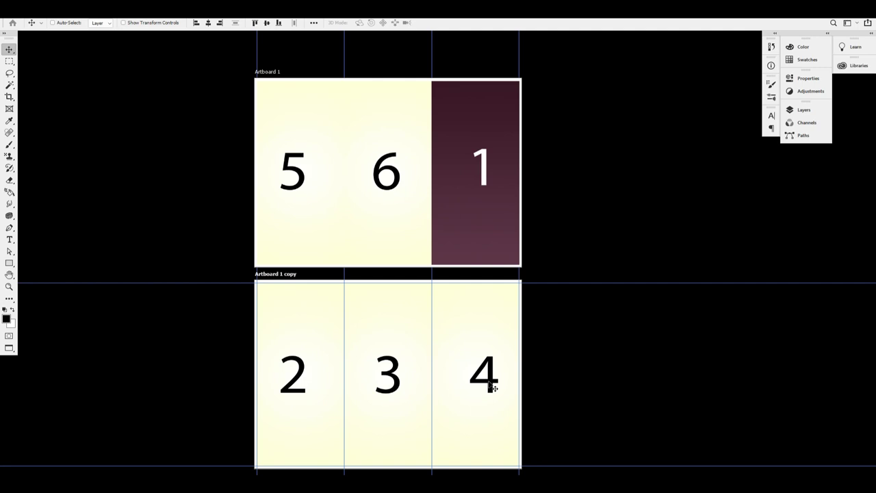
Undo all the page numbers added to the panels of both artboards.
{"action": "key", "text": "ctrl+z"}
{"action": "key", "text": "ctrl+z"}
{"action": "key", "text": "ctrl+z"}
{"action": "key", "text": "ctrl+z"}
{"action": "key", "text": "ctrl+z"}
{"action": "key", "text": "ctrl+z"}
{"action": "key", "text": "ctrl+z"}
{"action": "key", "text": "ctrl+z"}
{"action": "key", "text": "ctrl+z"}
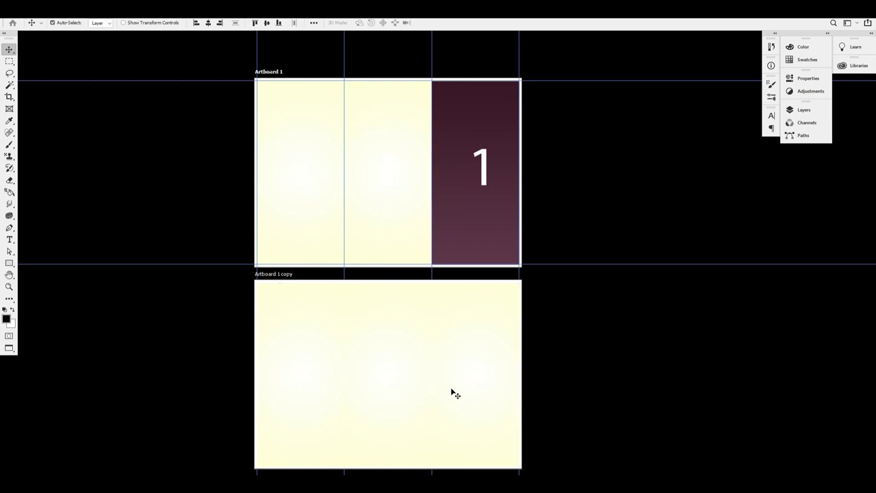
{"action": "key", "text": "z"}
{"action": "key", "text": "ctrl+z"}
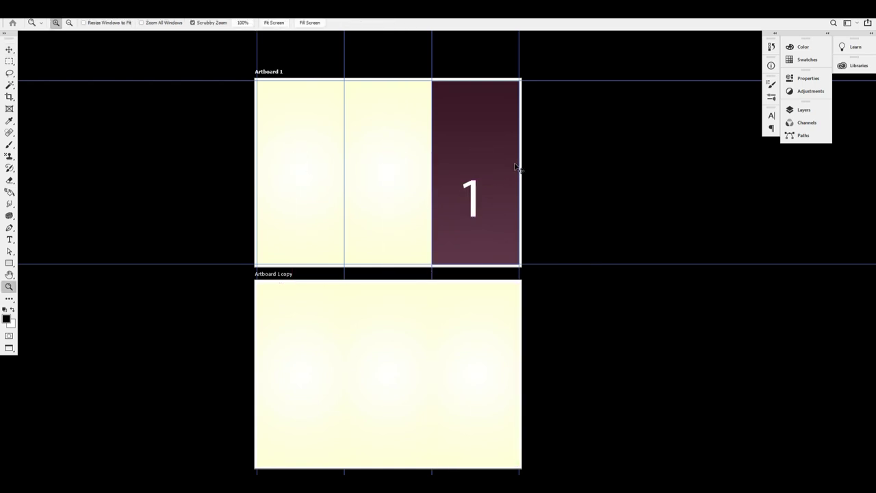
{"action": "key", "text": "ctrl+z"}
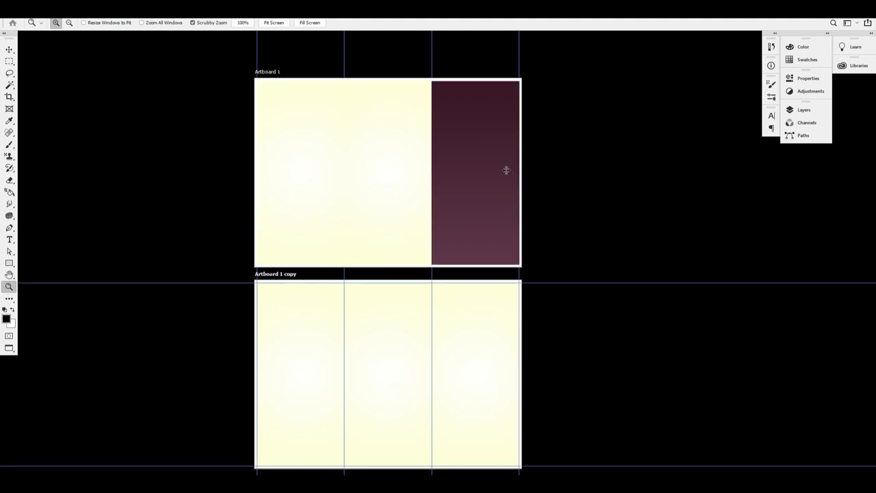
{"action": "key", "text": "v"}
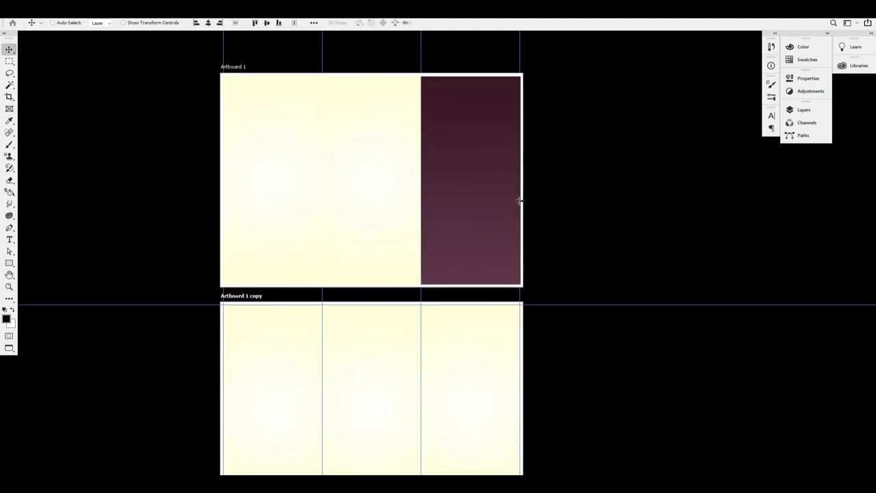
{"action": "scroll", "coordinate": [513, 195], "scroll_direction": "up", "scroll_amount": 3}
{"action": "key", "text": "ctrl+minus"}
{"action": "scroll", "coordinate": [521, 238], "scroll_direction": "up", "scroll_amount": 4}
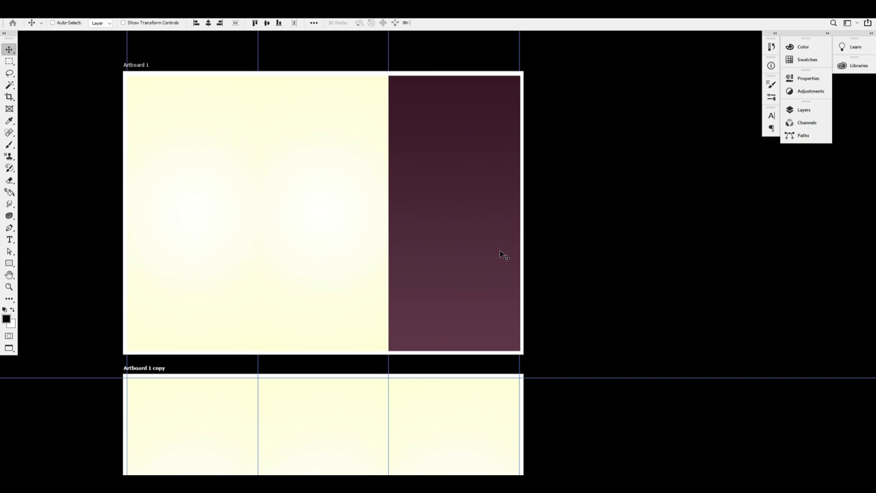
{"action": "left_click_drag", "start_coordinate": [483, 216], "coordinate": [508, 223]}
{"action": "key", "text": "ctrl+minus"}
{"action": "key", "text": "ctrl+minus"}
{"action": "left_click_drag", "start_coordinate": [477, 248], "coordinate": [480, 242]}
{"action": "left_click", "coordinate": [477, 204], "text": "ctrl"}
{"action": "scroll", "coordinate": [506, 209], "scroll_direction": "down", "scroll_amount": 2}
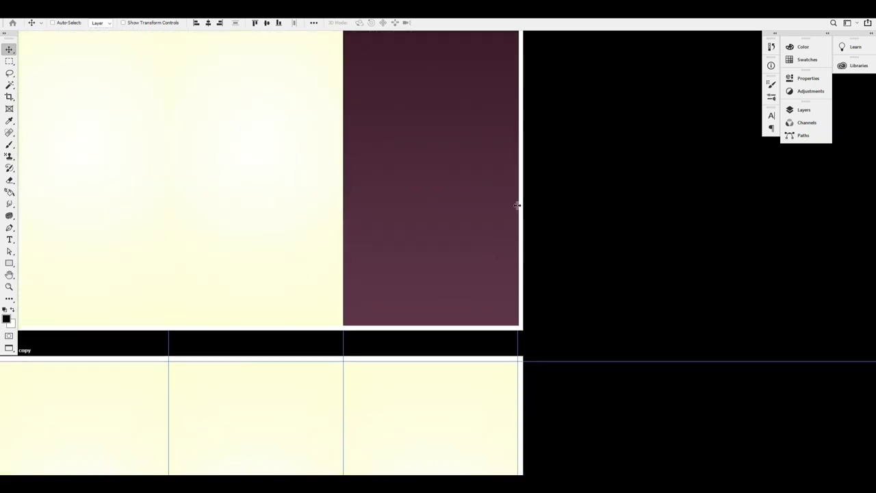
{"action": "key", "text": "ctrl+minus"}
{"action": "key", "text": "ctrl+minus"}
{"action": "left_click", "coordinate": [464, 183], "text": "ctrl"}
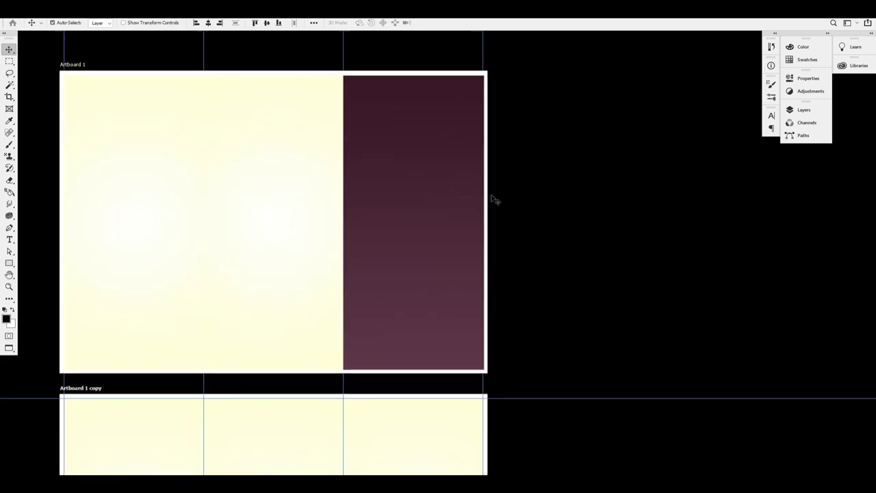
{"action": "scroll", "coordinate": [463, 211], "scroll_direction": "up", "scroll_amount": 1}
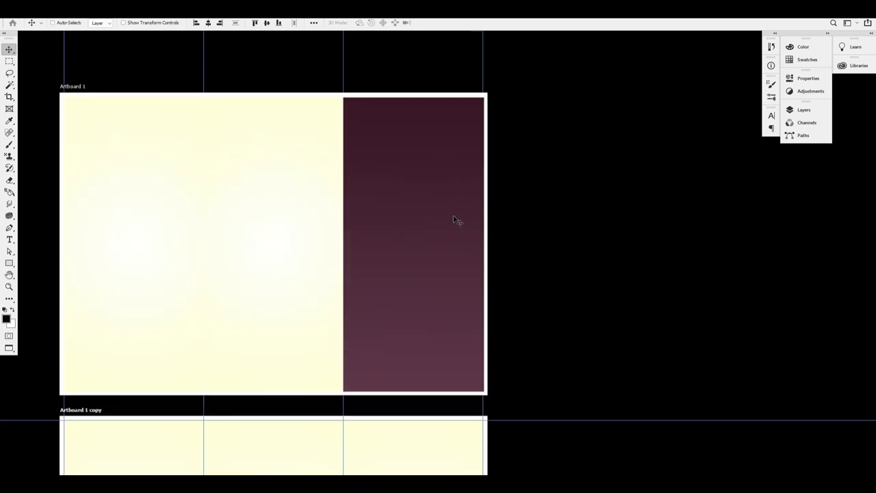
{"action": "scroll", "coordinate": [458, 192], "scroll_direction": "up", "scroll_amount": 2}
{"action": "left_click", "coordinate": [459, 157], "text": "ctrl"}
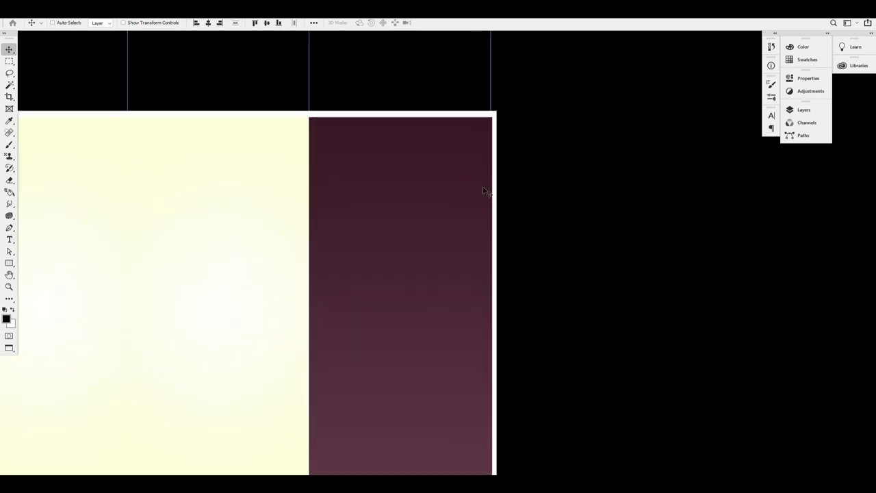
{"action": "scroll", "coordinate": [484, 192], "scroll_direction": "down", "scroll_amount": 1}
{"action": "left_click_drag", "start_coordinate": [444, 125], "coordinate": [458, 136]}
{"action": "scroll", "coordinate": [335, 163], "scroll_direction": "up", "scroll_amount": 1}
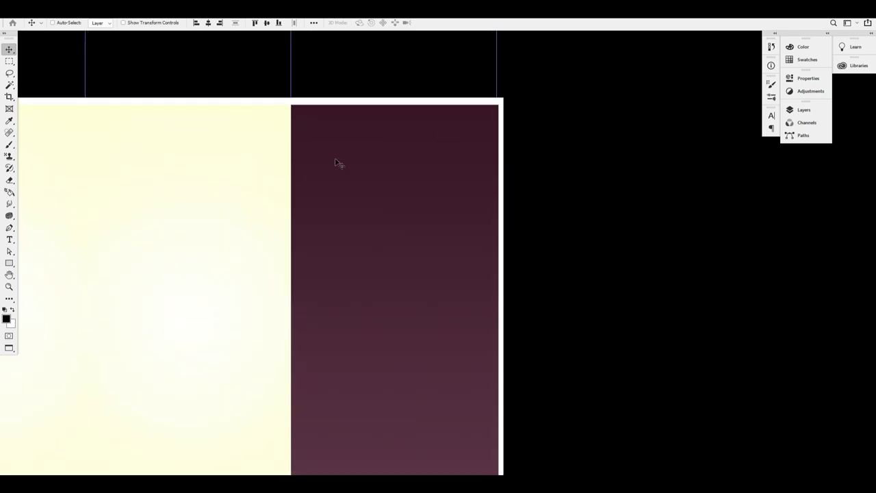
{"action": "scroll", "coordinate": [336, 163], "scroll_direction": "up", "scroll_amount": 1}
Cycle through the screen modes and hide the tools and panels to view the first artboard on its own.
{"action": "key", "text": "f"}
{"action": "key", "text": "f"}
{"action": "key", "text": "f"}
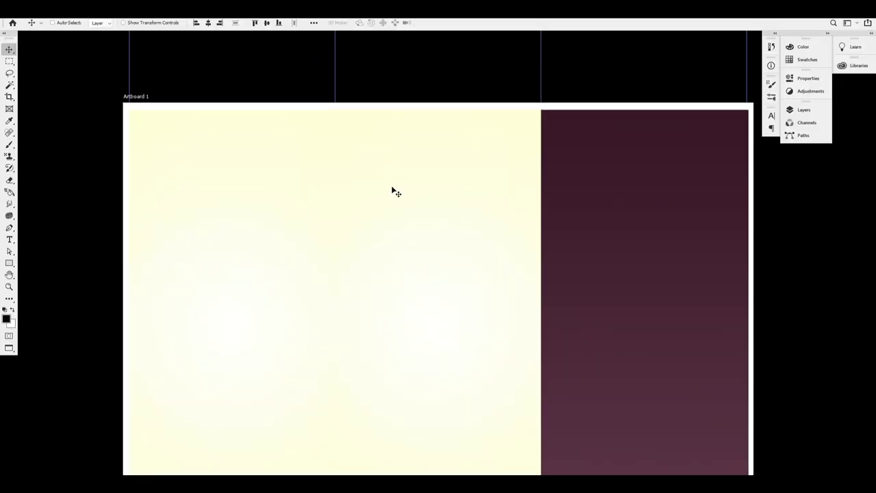
{"action": "key", "text": "f"}
{"action": "key", "text": "f"}
{"action": "key", "text": "f"}
{"action": "key", "text": "f"}
{"action": "key", "text": "f"}
{"action": "key", "text": "f"}
{"action": "key", "text": "f"}
{"action": "key", "text": "f"}
{"action": "key", "text": "f"}
{"action": "key", "text": "Tab"}
{"action": "key", "text": "f"}
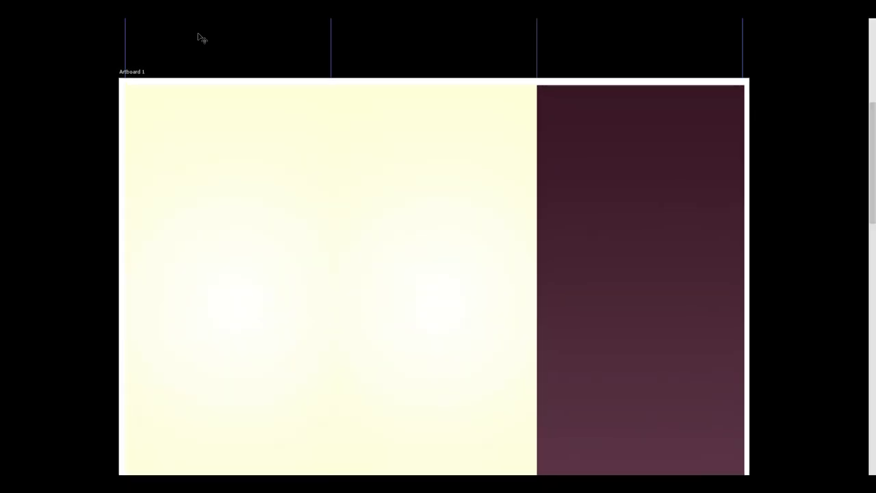
Restore the tools and panels around the first artboard.
{"action": "key", "text": "f"}
{"action": "key", "text": "ctrl+minus"}
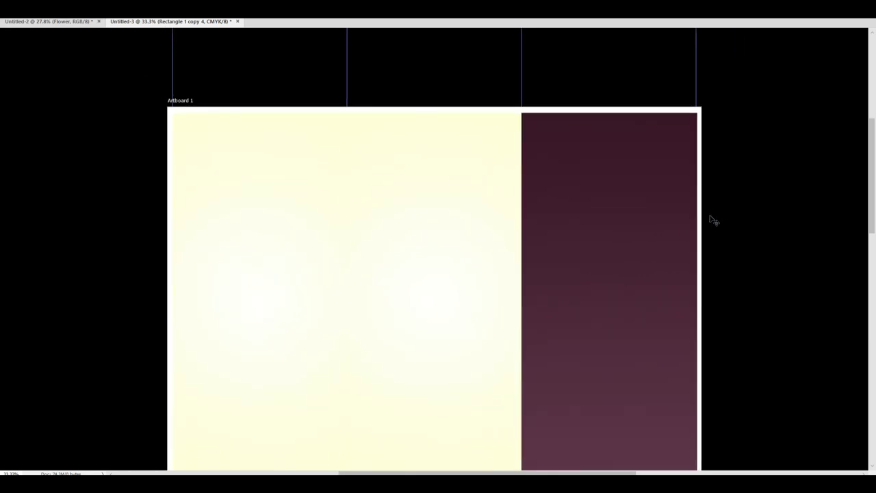
{"action": "left_click", "coordinate": [60, 259]}
{"action": "key", "text": "Tab"}
{"action": "key", "text": "f"}
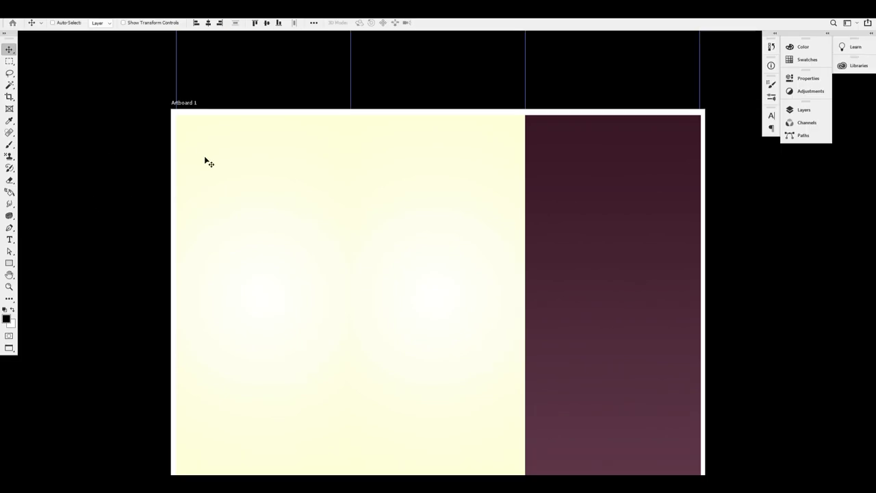
Draw a circle about 531 px wide with the Ellipse tool in the upper part of the dark right panel.
{"action": "left_click", "coordinate": [9, 265]}
{"action": "right_click", "coordinate": [11, 266]}
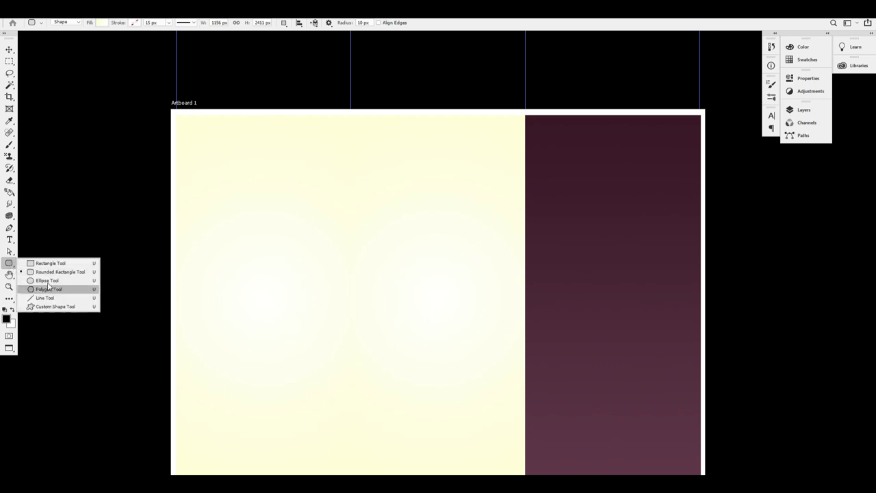
{"action": "left_click", "coordinate": [47, 281]}
{"action": "left_click_drag", "start_coordinate": [572, 170], "coordinate": [661, 251]}
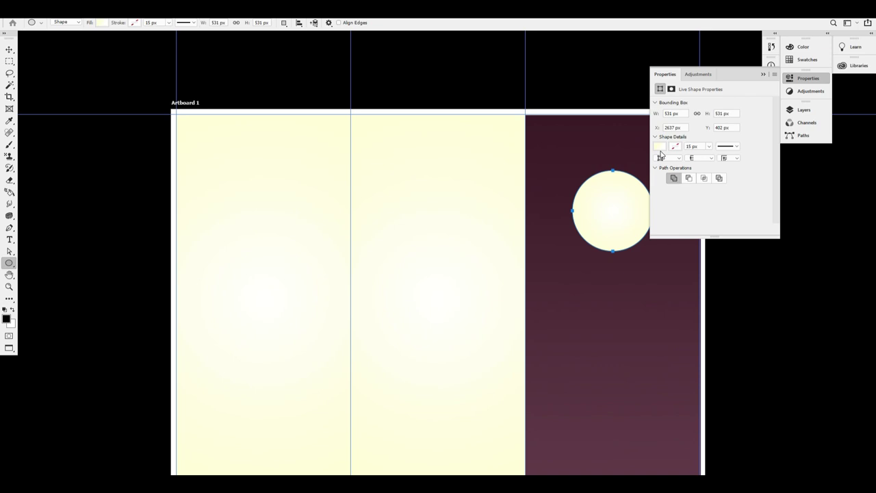
Fill the circle with a solid gold colour of C 5, M 30, Y 100, K 0.
{"action": "left_click", "coordinate": [100, 22]}
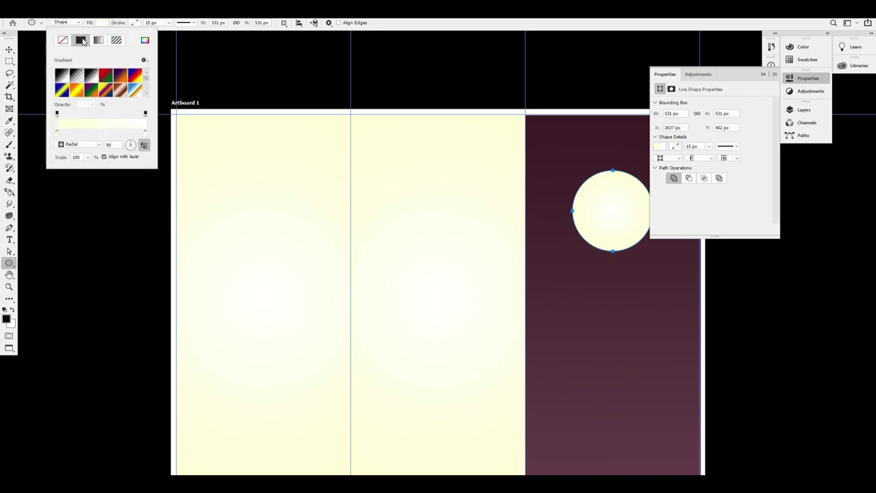
{"action": "left_click", "coordinate": [80, 40]}
{"action": "left_click", "coordinate": [144, 40]}
{"action": "left_click_drag", "start_coordinate": [725, 148], "coordinate": [356, 129]}
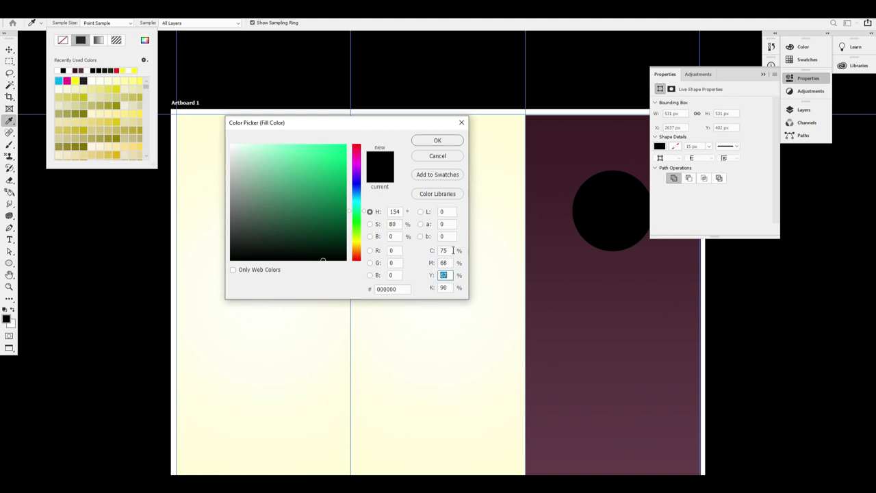
{"action": "type", "text": "5"}
{"action": "key", "text": "Tab"}
{"action": "type", "text": "30"}
{"action": "key", "text": "Tab"}
{"action": "type", "text": "100"}
{"action": "key", "text": "Tab"}
{"action": "type", "text": "0"}
{"action": "key", "text": "Return"}
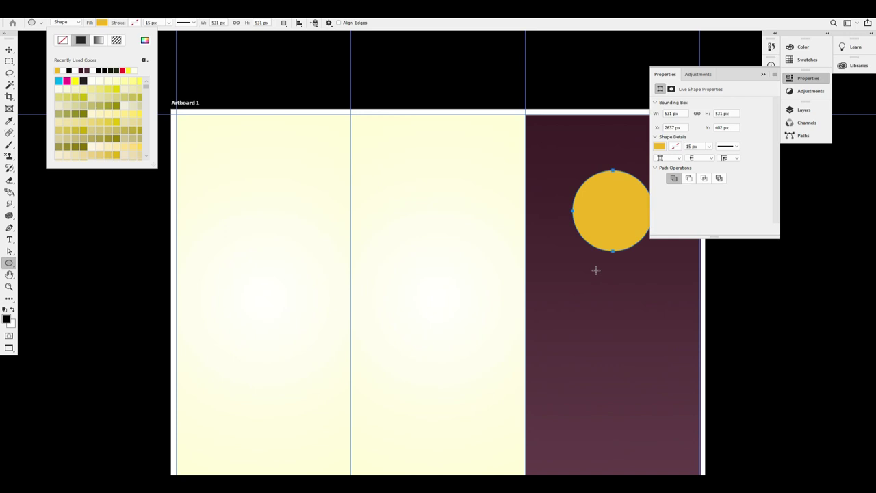
{"action": "left_click", "coordinate": [811, 78]}
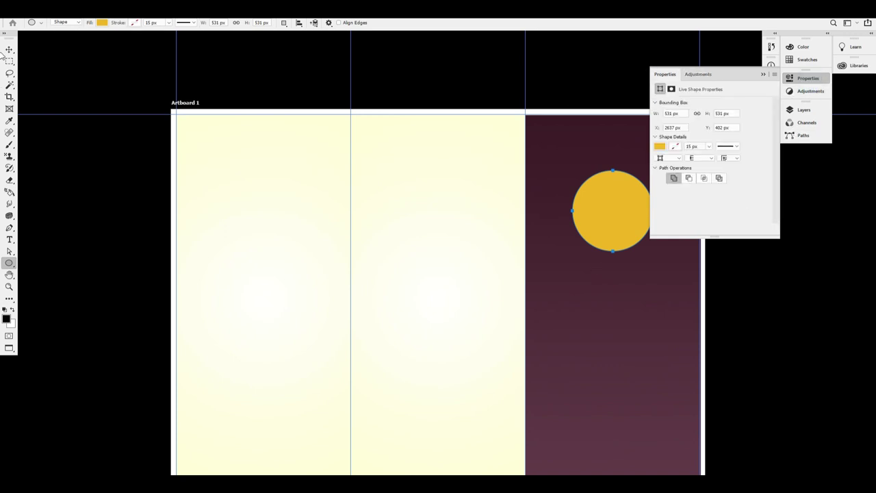
Position the gold circle in the dark panel, duplicate it and scale the copy down concentrically to about 464 px.
{"action": "left_click", "coordinate": [9, 48]}
{"action": "left_click_drag", "start_coordinate": [589, 244], "coordinate": [651, 236]}
{"action": "left_click_drag", "start_coordinate": [580, 186], "coordinate": [235, 261]}
{"action": "left_click_drag", "start_coordinate": [344, 280], "coordinate": [372, 293]}
{"action": "key", "text": "ctrl+t"}
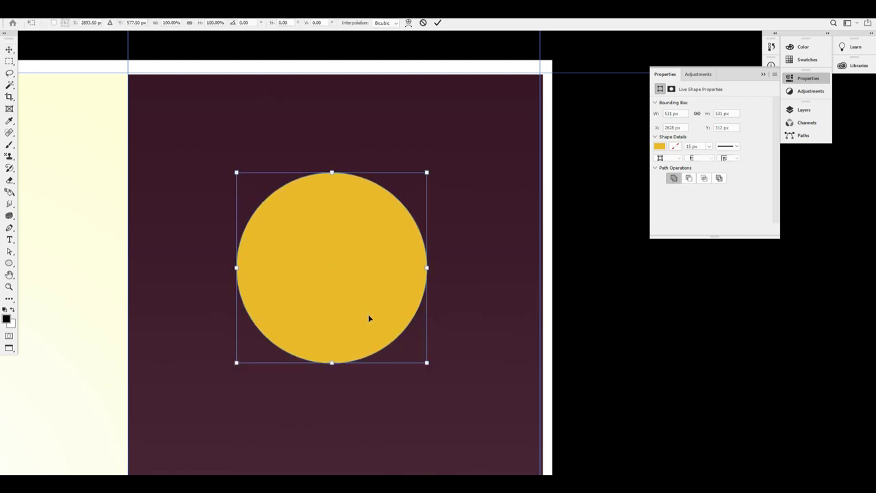
{"action": "left_click_drag", "start_coordinate": [428, 364], "coordinate": [415, 350]}
{"action": "key", "text": "Return"}
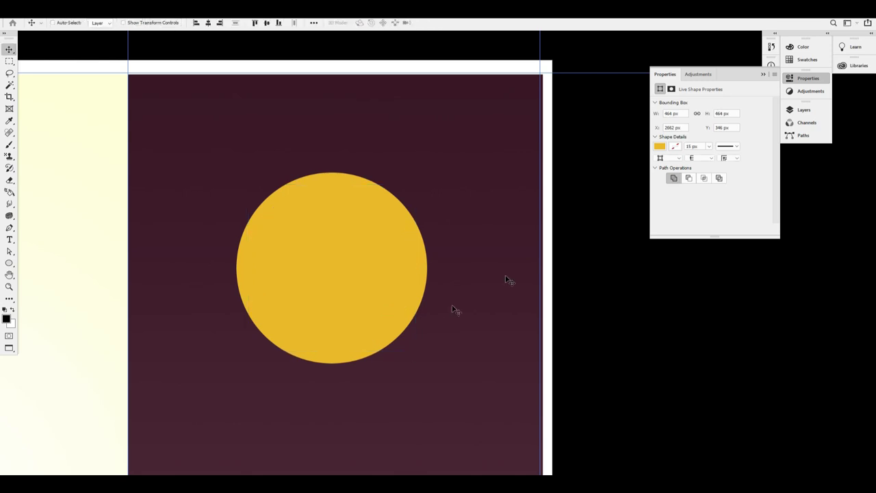
{"action": "left_click", "coordinate": [663, 145]}
{"action": "left_click", "coordinate": [668, 167]}
{"action": "left_click", "coordinate": [702, 164]}
{"action": "left_click", "coordinate": [684, 164]}
{"action": "left_click", "coordinate": [667, 165]}
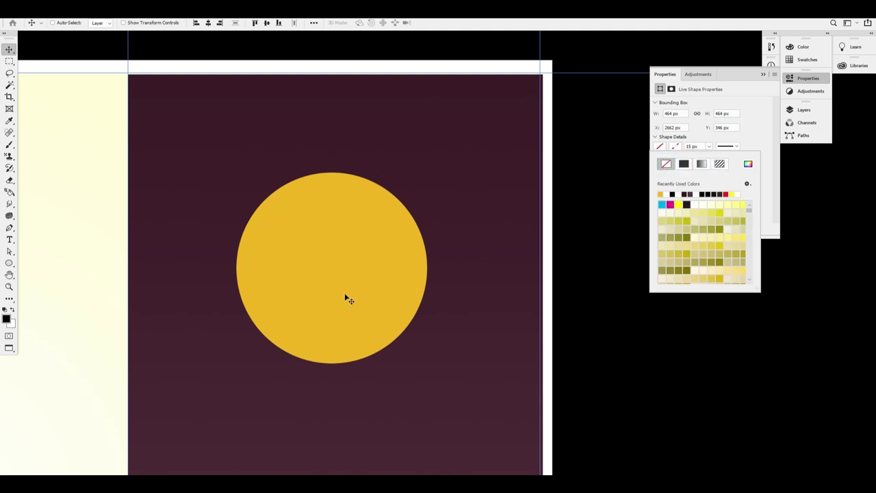
{"action": "left_click", "coordinate": [346, 240]}
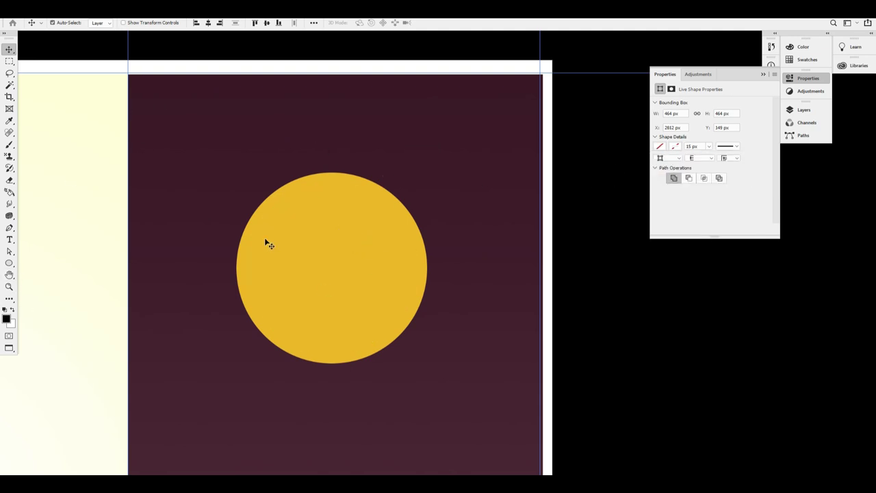
Remove the inner circle's fill and give it a solid stroke in the panel's dark maroon colour.
{"action": "left_click", "coordinate": [10, 263]}
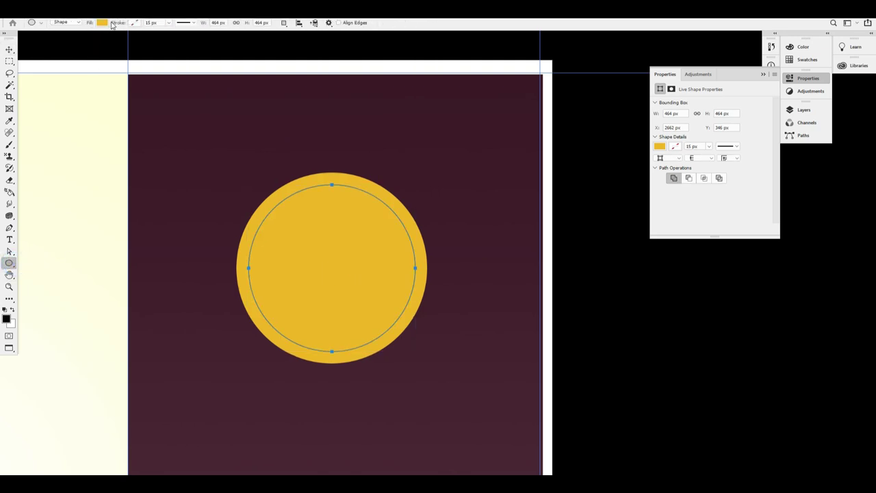
{"action": "left_click", "coordinate": [103, 23]}
{"action": "left_click", "coordinate": [63, 41]}
{"action": "left_click", "coordinate": [135, 23]}
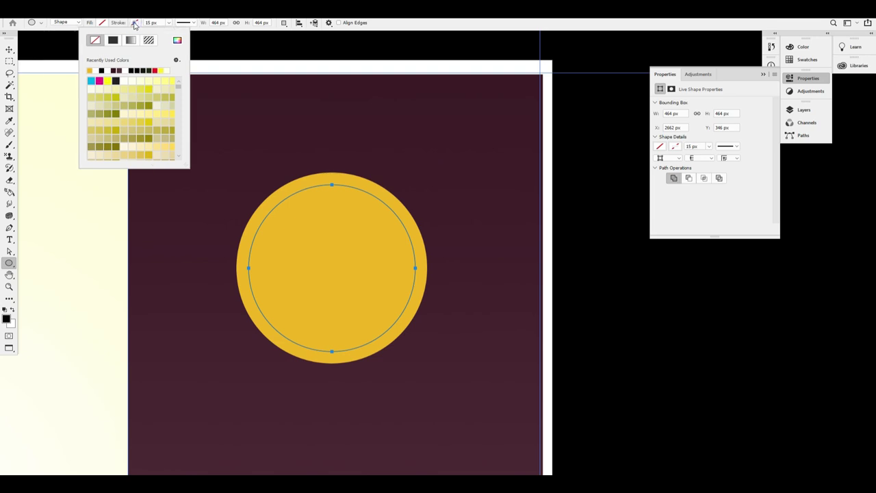
{"action": "left_click", "coordinate": [173, 41]}
{"action": "left_click", "coordinate": [269, 99]}
{"action": "key", "text": "Return"}
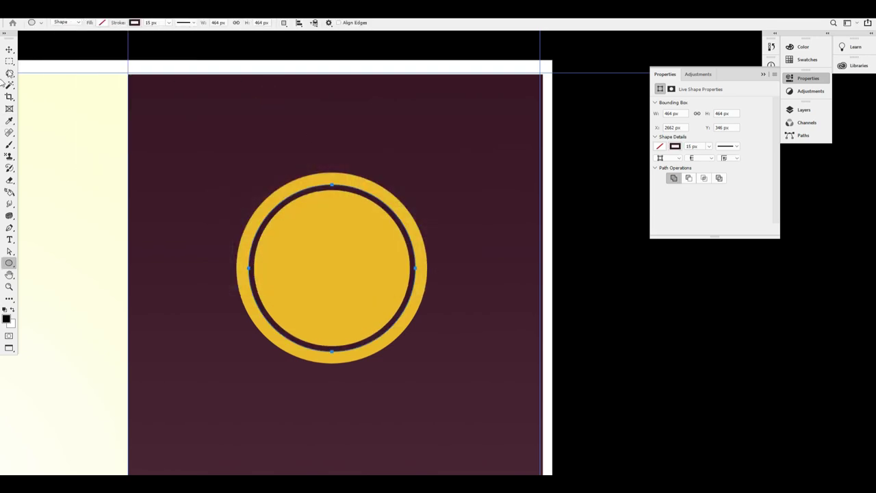
Scale the inner ring up from its centre to about 488 px.
{"action": "left_click", "coordinate": [9, 49]}
{"action": "scroll", "coordinate": [411, 213], "scroll_direction": "down", "scroll_amount": 2}
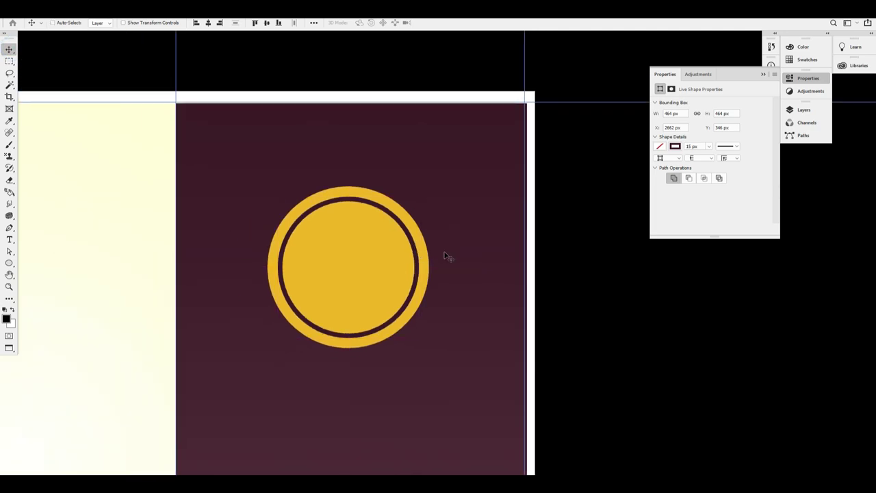
{"action": "key", "text": "ctrl+t"}
{"action": "left_click_drag", "start_coordinate": [420, 337], "coordinate": [425, 334]}
{"action": "key", "text": "Return"}
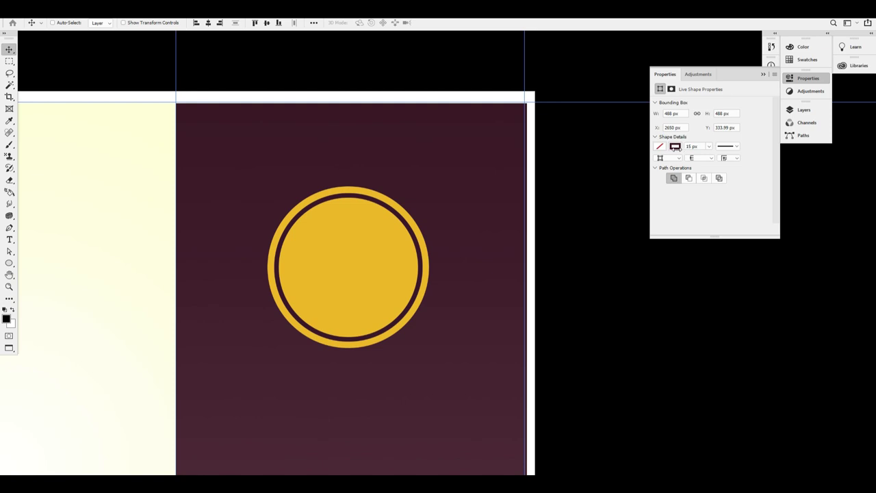
Set the inner ring's stroke width to 5 px.
{"action": "left_click", "coordinate": [676, 146]}
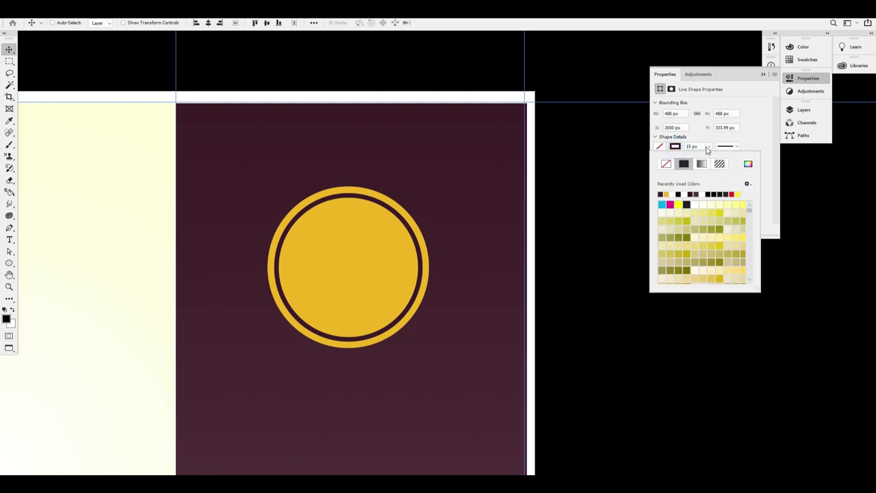
{"action": "left_click", "coordinate": [703, 146]}
{"action": "type", "text": "5"}
{"action": "key", "text": "Tab"}
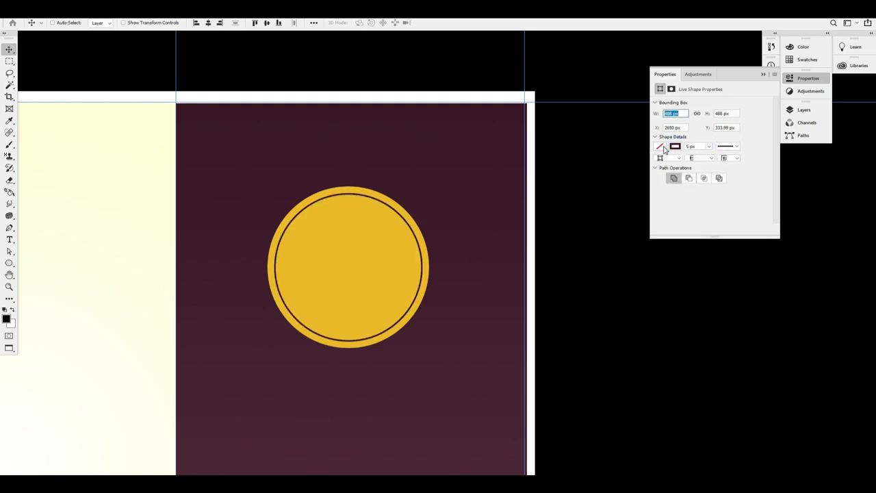
{"action": "key", "text": "ctrl+minus"}
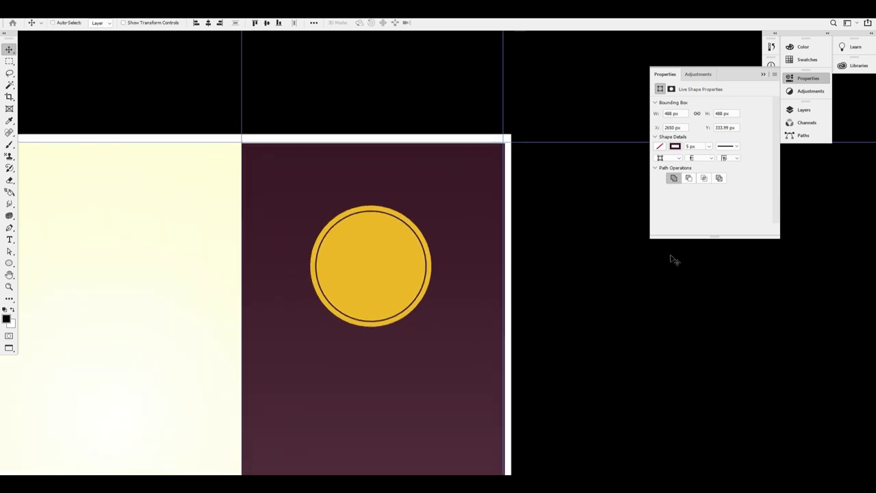
{"action": "left_click", "coordinate": [802, 78]}
{"action": "left_click_drag", "start_coordinate": [582, 317], "coordinate": [602, 282]}
{"action": "scroll", "coordinate": [547, 288], "scroll_direction": "down", "scroll_amount": 2}
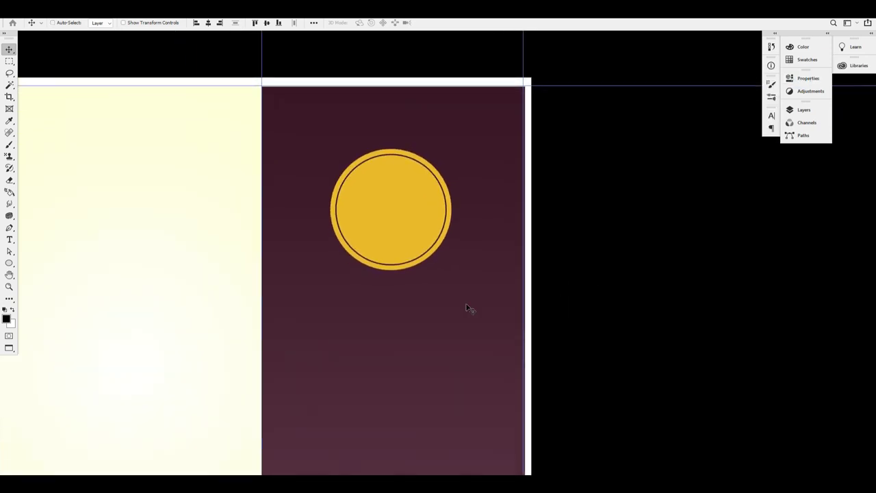
Bring the rice pot on the banana leaf from the Untitled-2 document into the dark panel, below the gold circle.
{"action": "key", "text": "f"}
{"action": "key", "text": "f"}
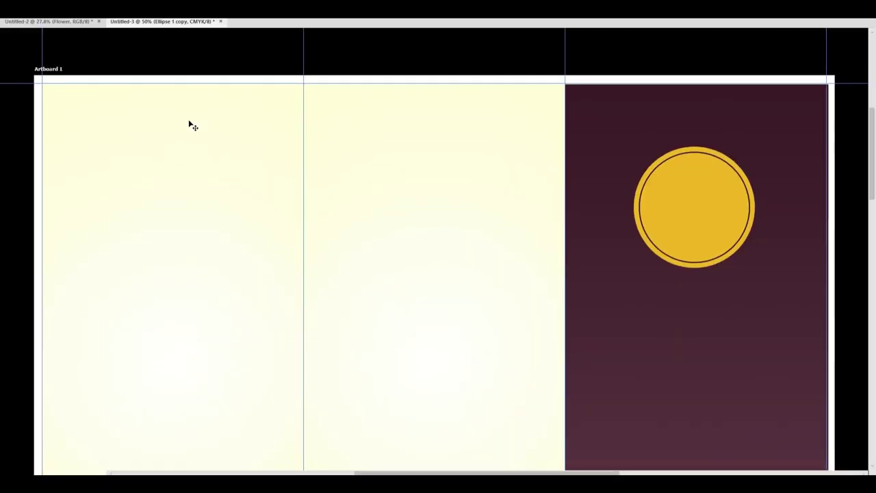
{"action": "left_click", "coordinate": [60, 23]}
{"action": "left_click", "coordinate": [61, 22]}
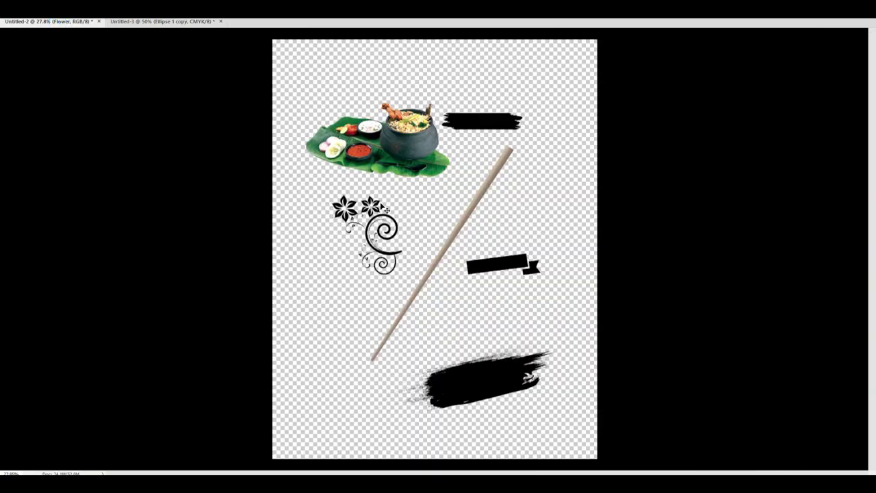
{"action": "left_click_drag", "start_coordinate": [374, 207], "coordinate": [379, 215]}
{"action": "left_click_drag", "start_coordinate": [404, 122], "coordinate": [712, 363]}
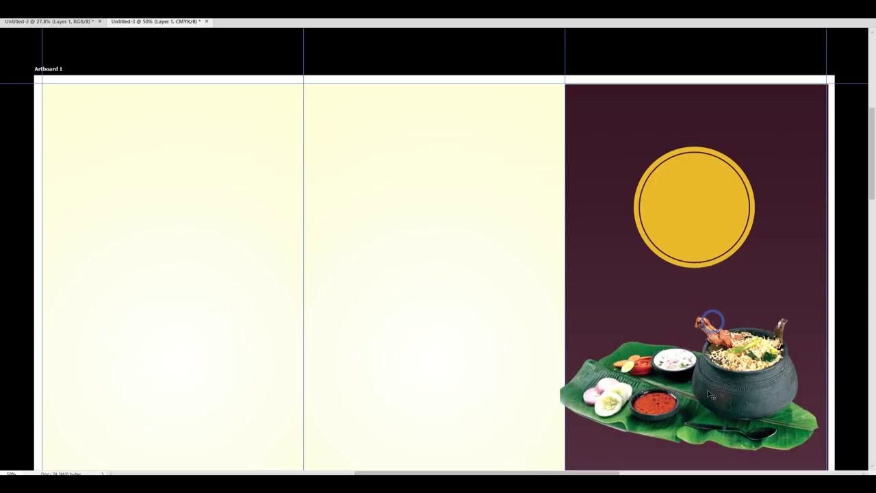
Copy the black flower ornament from the Untitled-2 document into the brochure's dark panel.
{"action": "left_click", "coordinate": [41, 23]}
{"action": "left_click_drag", "start_coordinate": [392, 262], "coordinate": [716, 272]}
{"action": "key", "text": "ctrl+minus"}
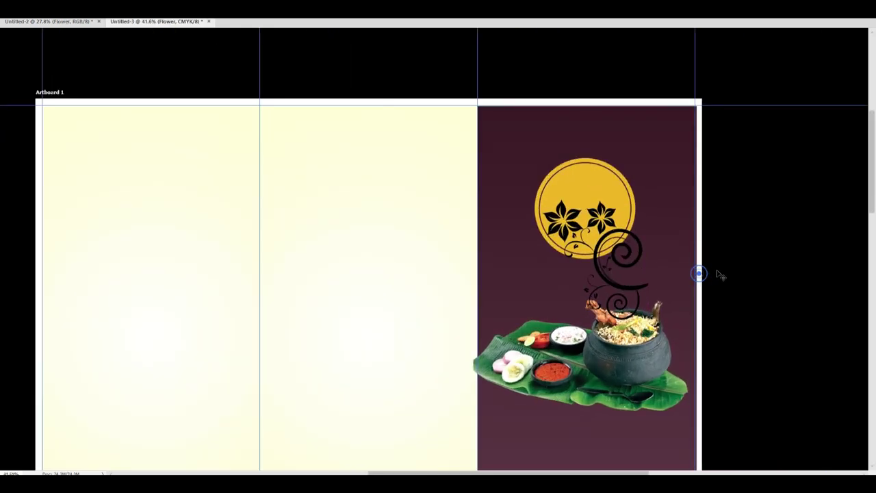
{"action": "right_click", "coordinate": [594, 192]}
{"action": "left_click", "coordinate": [617, 196]}
{"action": "right_click", "coordinate": [597, 182]}
{"action": "left_click", "coordinate": [622, 197]}
{"action": "right_click", "coordinate": [591, 190]}
{"action": "left_click", "coordinate": [600, 202]}
{"action": "left_click_drag", "start_coordinate": [631, 241], "coordinate": [608, 171]}
{"action": "key", "text": "ctrl+z"}
Select the gold circle and its inner ring and group them.
{"action": "right_click", "coordinate": [593, 188]}
{"action": "left_click", "coordinate": [628, 203]}
{"action": "key", "text": "ctrl+z"}
{"action": "scroll", "coordinate": [621, 180], "scroll_direction": "up", "scroll_amount": 2}
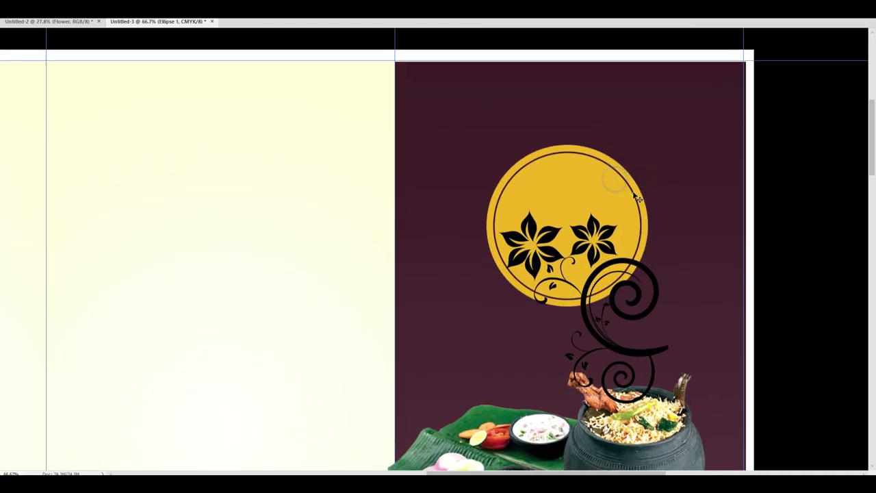
{"action": "right_click", "coordinate": [632, 185]}
{"action": "left_click", "coordinate": [657, 193]}
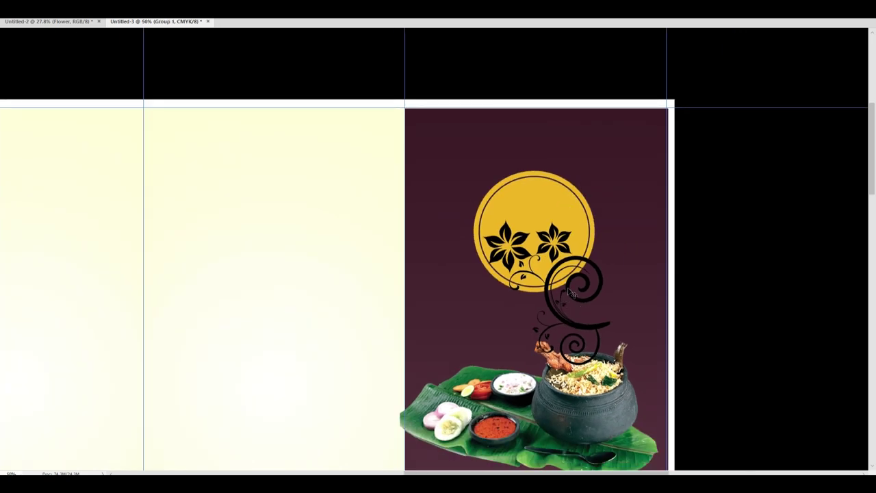
{"action": "key", "text": "ctrl+minus"}
{"action": "mouse_move", "coordinate": [517, 236]}
{"action": "left_mouse_down"}
{"action": "mouse_move", "coordinate": [521, 230]}
{"action": "mouse_move", "coordinate": [513, 232]}
{"action": "left_mouse_up"}
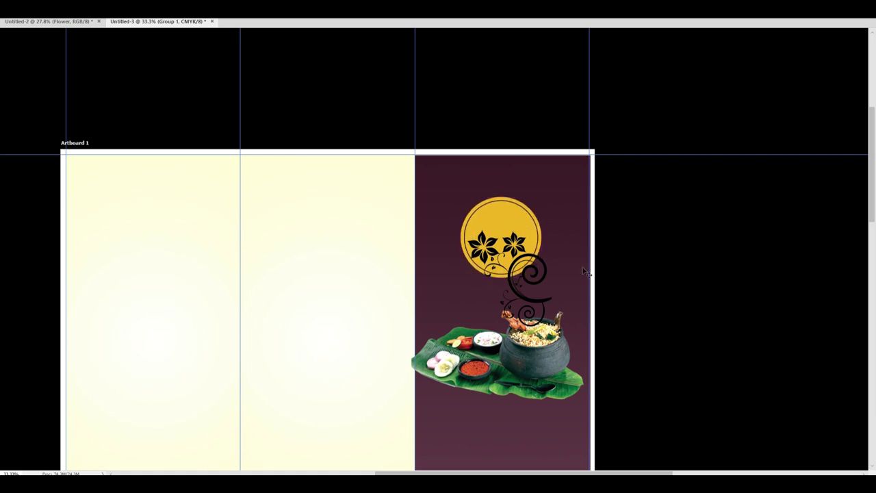
Rotate and shrink the flower ornament and place it at the lower edge of the gold circle, above the food.
{"action": "left_click_drag", "start_coordinate": [576, 303], "coordinate": [594, 282]}
{"action": "left_click_drag", "start_coordinate": [524, 299], "coordinate": [522, 261]}
{"action": "key", "text": "ctrl+t"}
{"action": "left_click_drag", "start_coordinate": [556, 289], "coordinate": [520, 293]}
{"action": "left_click_drag", "start_coordinate": [552, 330], "coordinate": [525, 365]}
{"action": "left_click_drag", "start_coordinate": [482, 294], "coordinate": [459, 277]}
{"action": "key", "text": "Return"}
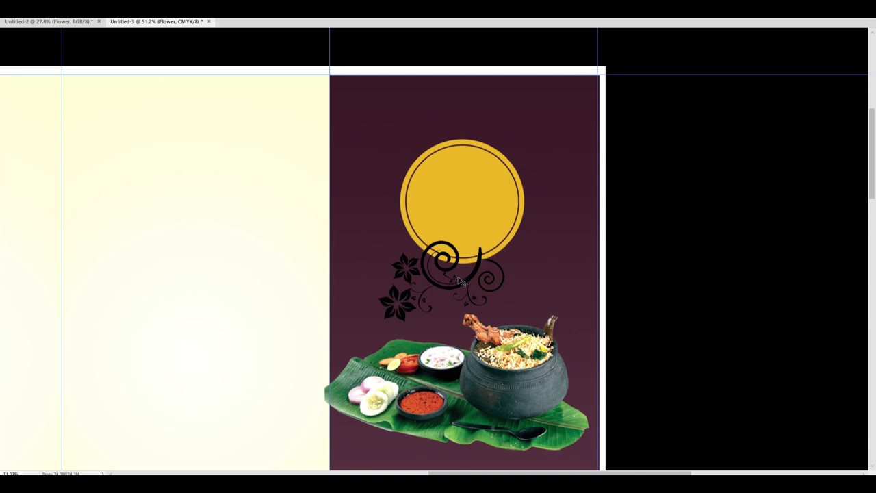
Apply a Color Overlay to the Flower layer using the gold sampled from the circle.
{"action": "key", "text": "F7"}
{"action": "left_click", "coordinate": [706, 349]}
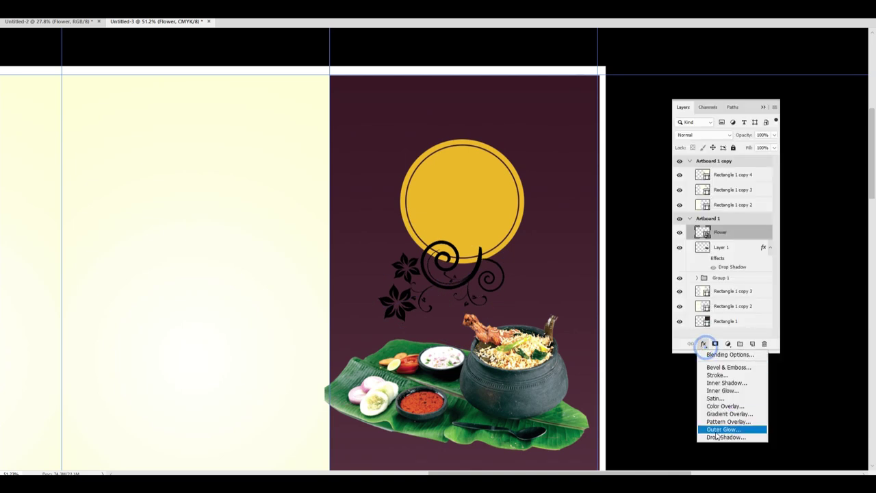
{"action": "left_click", "coordinate": [724, 406]}
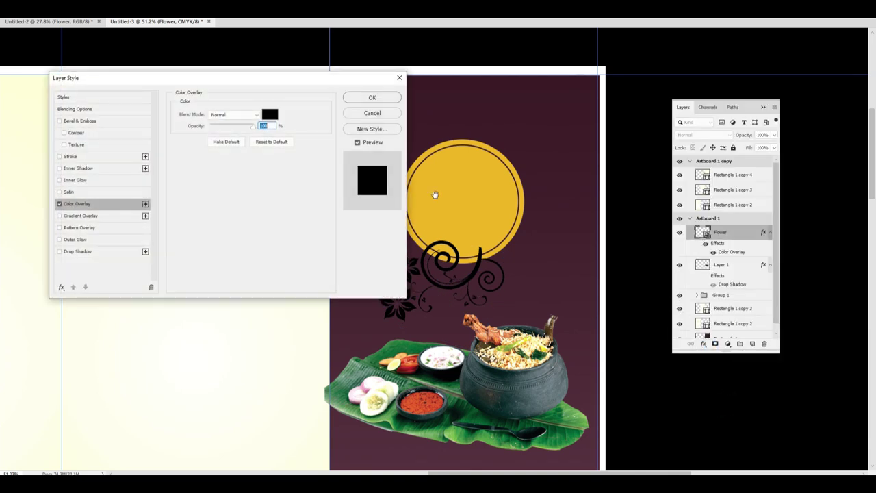
{"action": "left_click", "coordinate": [268, 116]}
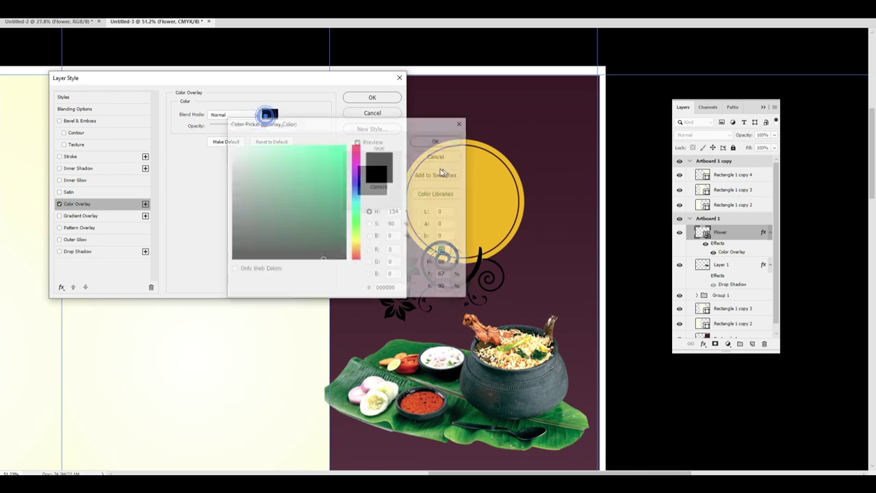
{"action": "left_click", "coordinate": [481, 182]}
{"action": "key", "text": "Return"}
{"action": "key", "text": "Return"}
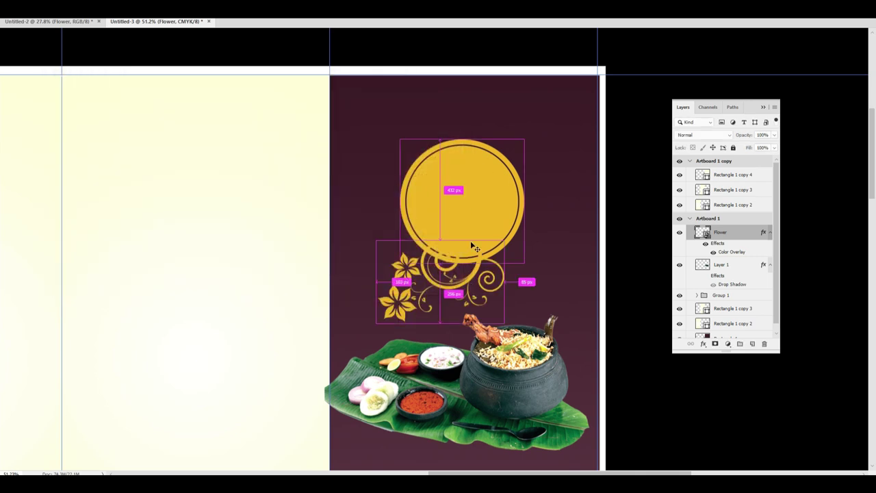
Move the Flower layer down the stack so that it sits behind the gold circle group.
{"action": "key", "text": "ctrl+bracketleft"}
{"action": "key", "text": "ctrl+bracketleft"}
{"action": "key", "text": "ctrl+bracketleft"}
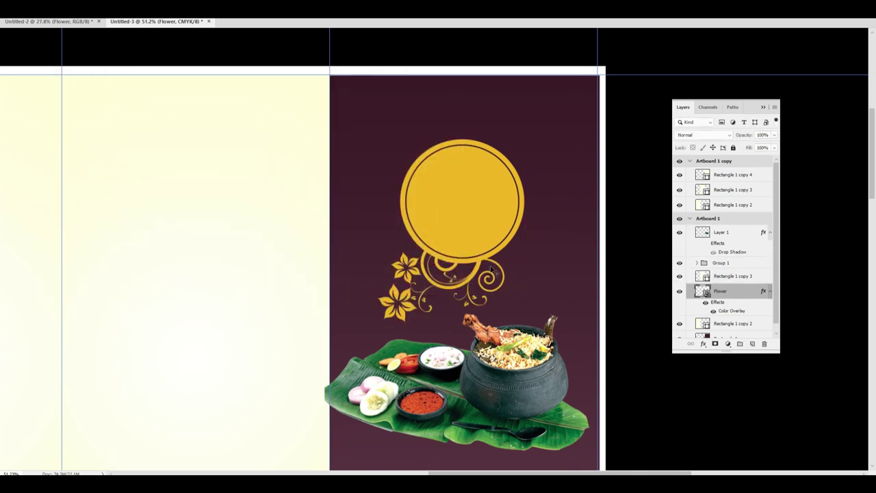
{"action": "key", "text": "ctrl+minus"}
{"action": "key", "text": "ctrl+minus"}
{"action": "scroll", "coordinate": [458, 318], "scroll_direction": "down", "scroll_amount": 4}
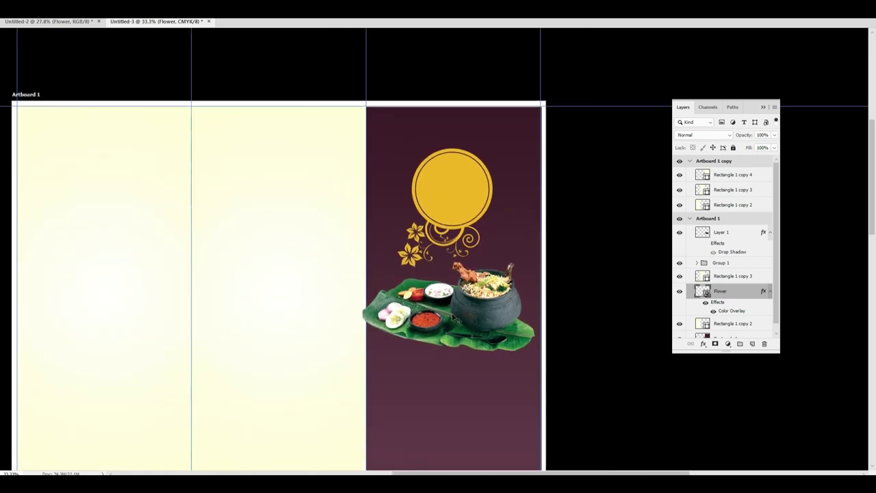
Move the food image lower on the cover panel and try scaling it down.
{"action": "left_click_drag", "start_coordinate": [475, 215], "coordinate": [449, 265]}
{"action": "key", "text": "ctrl+t"}
{"action": "left_click_drag", "start_coordinate": [511, 256], "coordinate": [474, 257]}
{"action": "key", "text": "Return"}
{"action": "left_click_drag", "start_coordinate": [387, 265], "coordinate": [416, 247]}
Replace the food image with a fresh copy from the Untitled-2 document, stacked directly above the dark cover rectangle's layer.
{"action": "right_click", "coordinate": [488, 198]}
{"action": "left_click", "coordinate": [505, 204]}
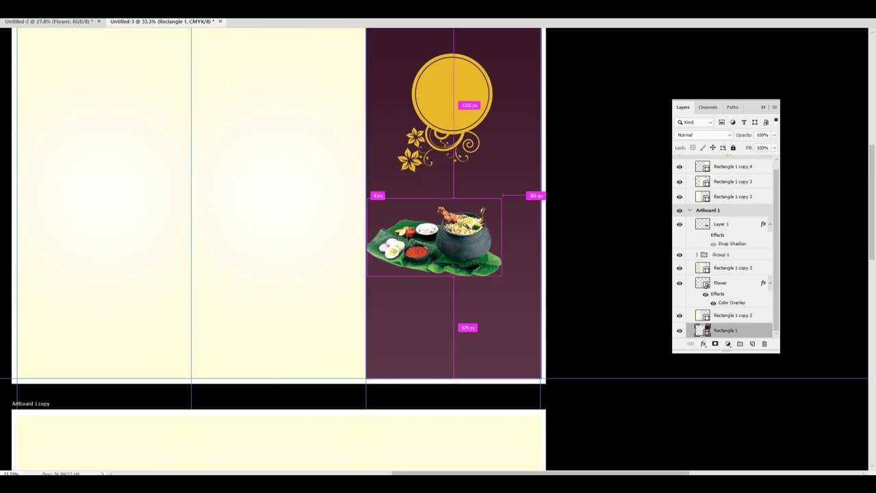
{"action": "left_click", "coordinate": [413, 217]}
{"action": "key", "text": "Delete"}
{"action": "left_click_drag", "start_coordinate": [459, 249], "coordinate": [487, 237]}
{"action": "key", "text": "ctrl+z"}
{"action": "left_click", "coordinate": [67, 22]}
{"action": "left_click_drag", "start_coordinate": [376, 214], "coordinate": [359, 250]}
{"action": "left_click_drag", "start_coordinate": [384, 190], "coordinate": [426, 296]}
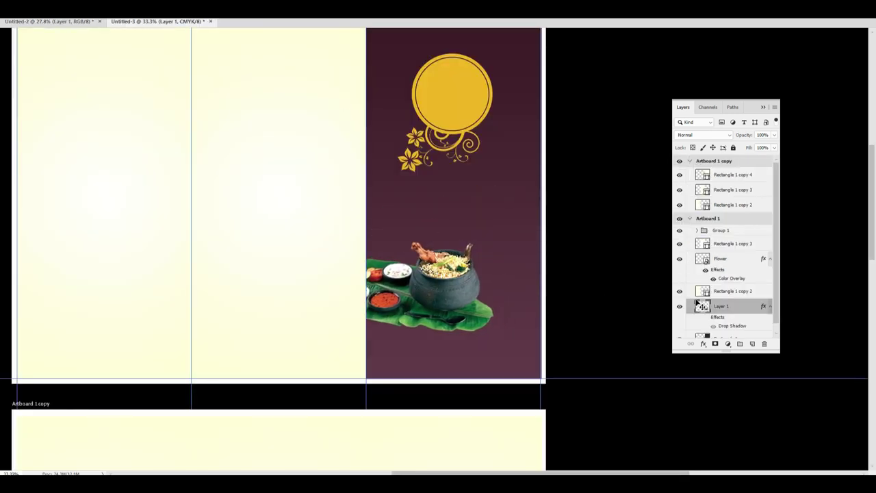
Clip the food layer to the dark cover rectangle and test the mask by shifting the food and the neighbouring cream panel.
{"action": "scroll", "coordinate": [696, 303], "scroll_direction": "down", "scroll_amount": 1}
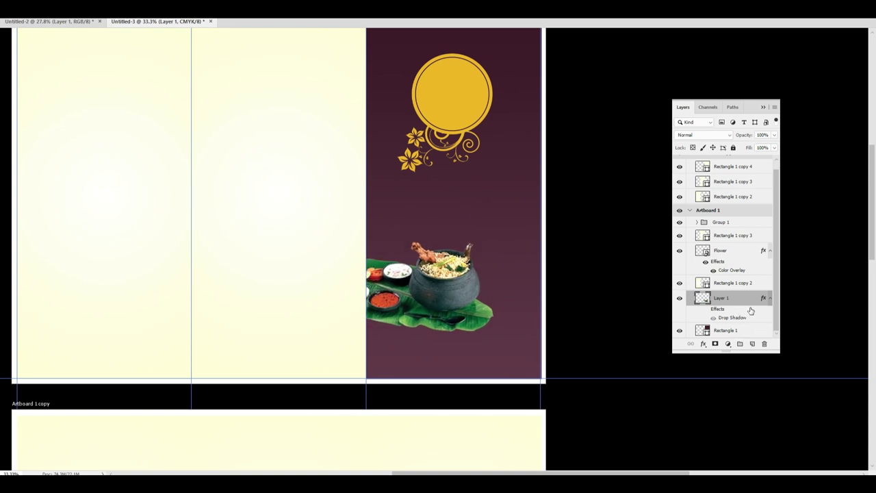
{"action": "left_click", "coordinate": [732, 321], "text": "alt"}
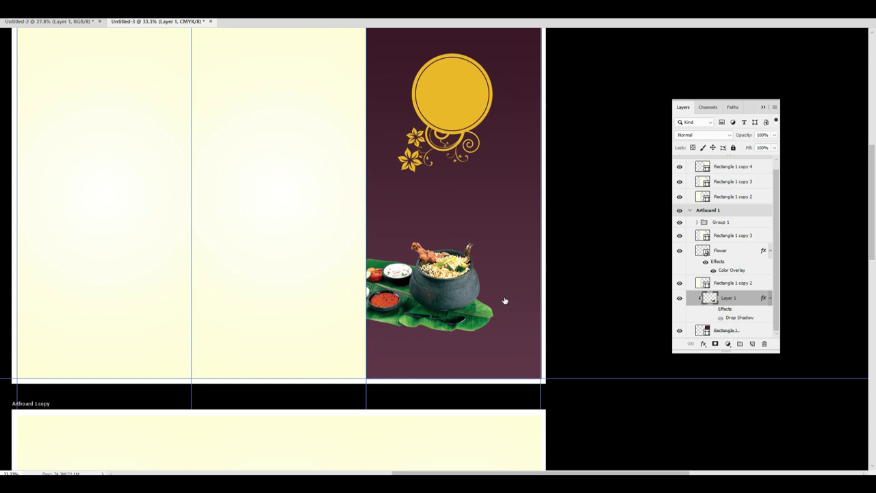
{"action": "left_click_drag", "start_coordinate": [463, 297], "coordinate": [436, 295]}
{"action": "left_click_drag", "start_coordinate": [288, 239], "coordinate": [211, 238]}
{"action": "left_click", "coordinate": [450, 295]}
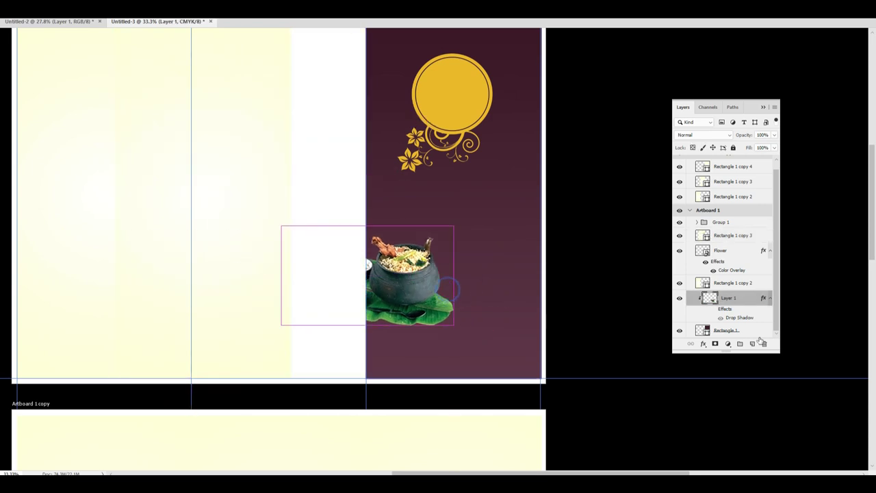
{"action": "left_click_drag", "start_coordinate": [740, 319], "coordinate": [740, 322]}
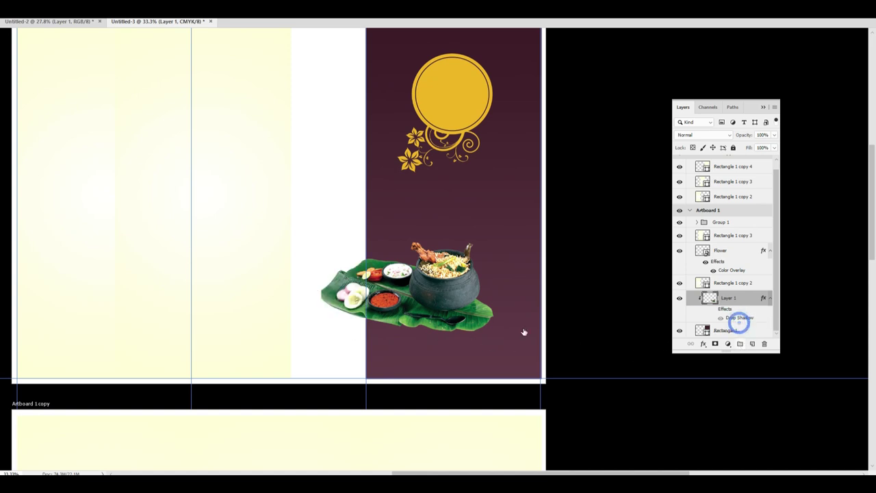
Move the middle cream panel back flush against the dark cover panel to close the gap.
{"action": "left_click_drag", "start_coordinate": [261, 263], "coordinate": [305, 271], "text": "ctrl"}
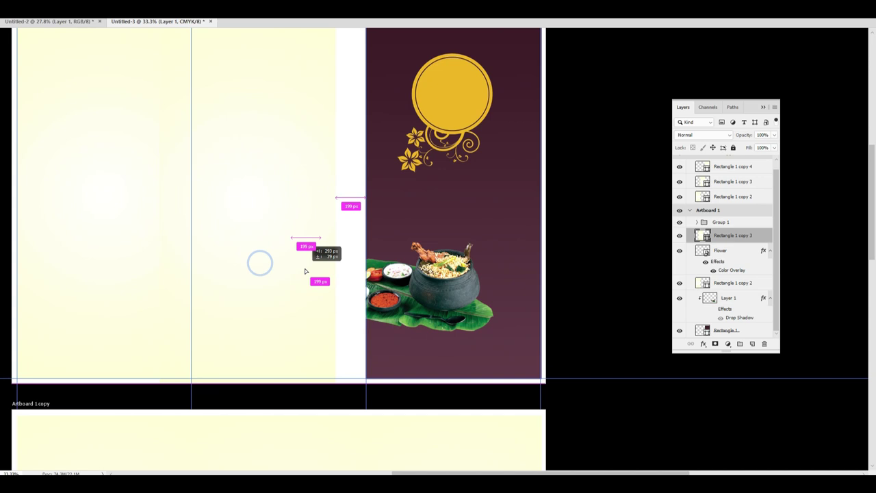
{"action": "key", "text": "ctrl+a"}
{"action": "key", "text": "Tab"}
{"action": "key", "text": "F7"}
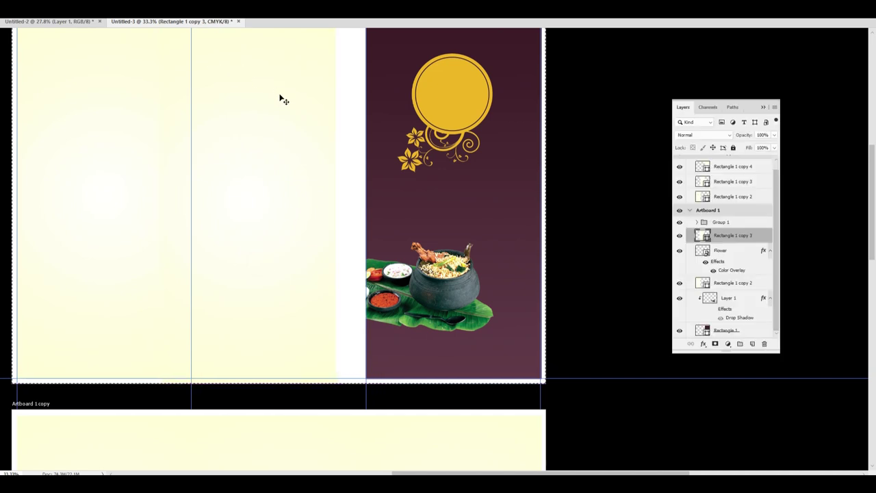
{"action": "mouse_move", "coordinate": [312, 234]}
{"action": "left_mouse_down"}
{"action": "mouse_move", "coordinate": [326, 229]}
{"action": "mouse_move", "coordinate": [320, 226]}
{"action": "left_mouse_up"}
{"action": "scroll", "coordinate": [352, 248], "scroll_direction": "up", "scroll_amount": 2}
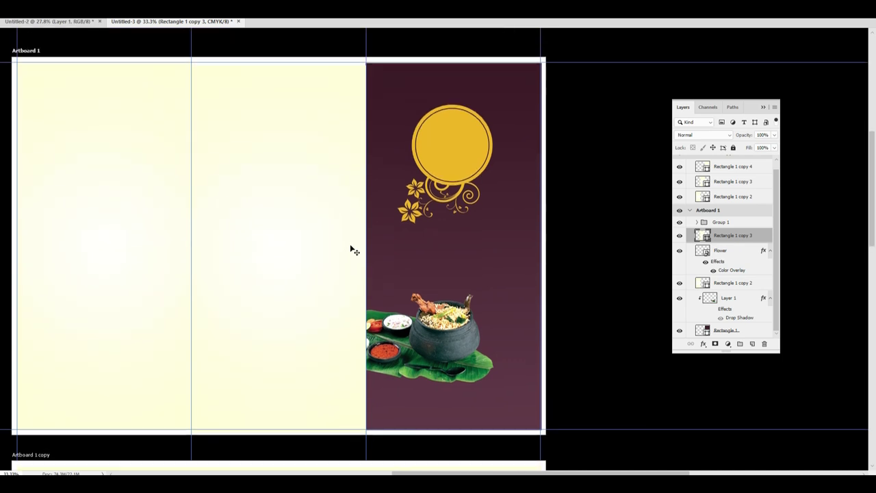
{"action": "key", "text": "ctrl+minus"}
{"action": "key", "text": "f"}
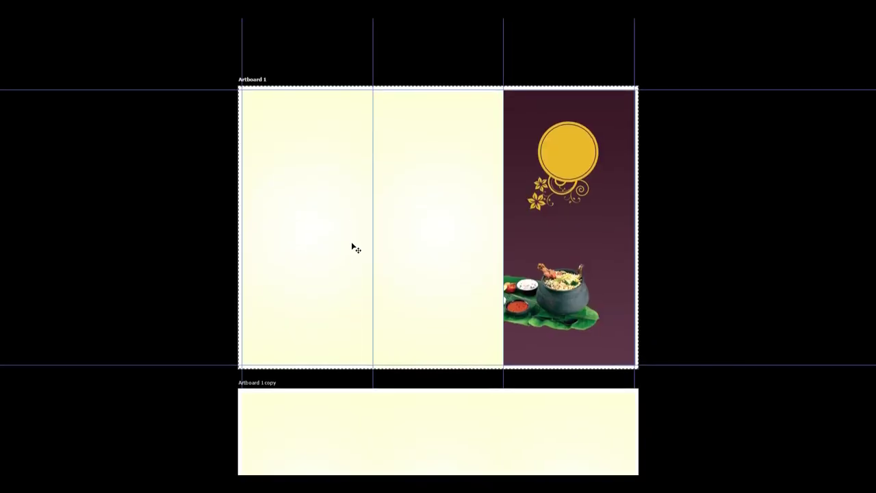
{"action": "key", "text": "f"}
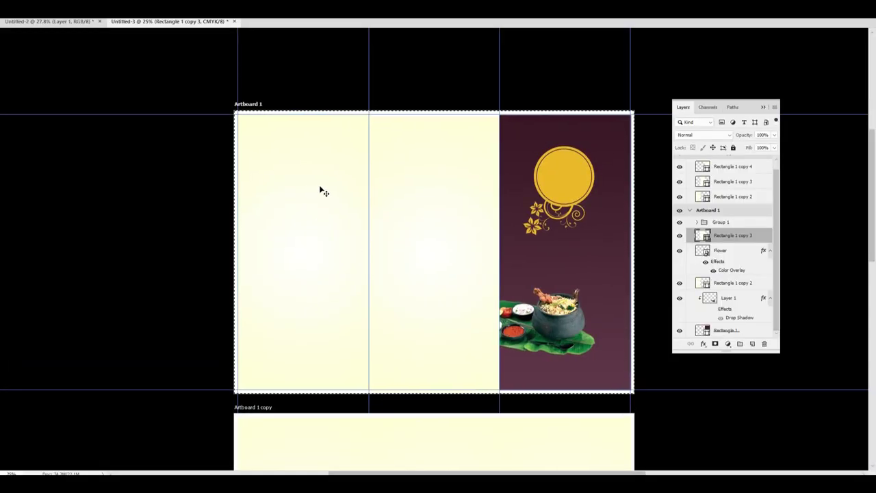
{"action": "key", "text": "ctrl+Tab"}
{"action": "key", "text": "ctrl+Tab"}
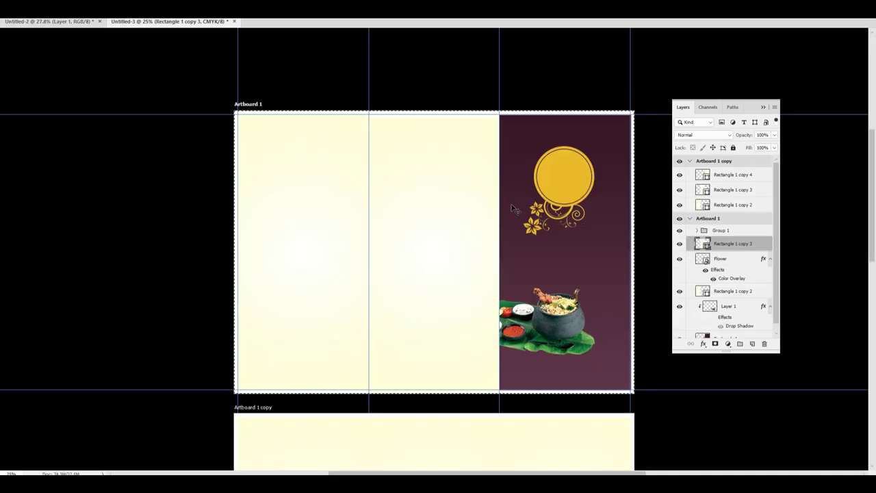
{"action": "key", "text": "f"}
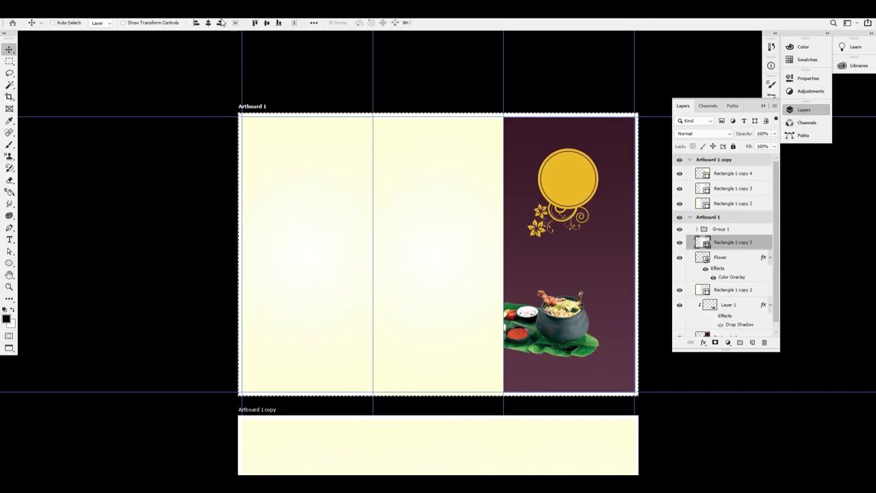
Clear the selection and move the clipped food image slightly higher inside the cover panel.
{"action": "key", "text": "ctrl+d"}
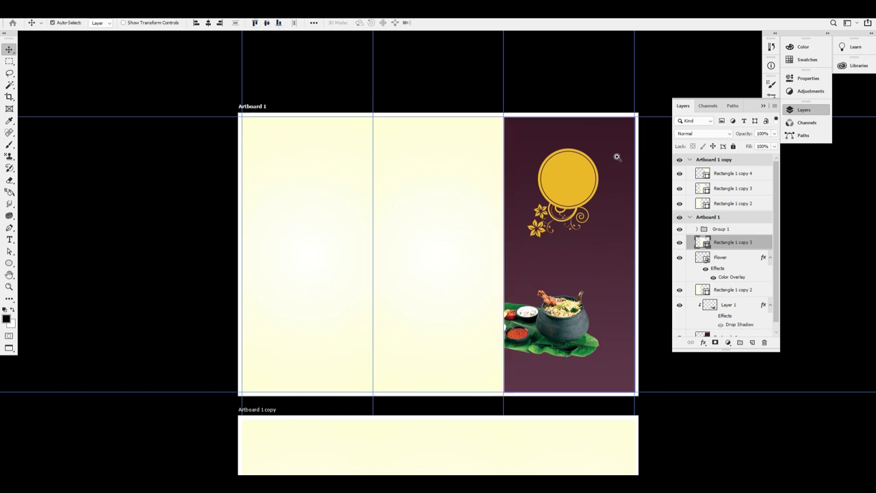
{"action": "left_click", "coordinate": [614, 157], "text": "ctrl"}
{"action": "left_click_drag", "start_coordinate": [603, 292], "coordinate": [541, 247]}
{"action": "left_click_drag", "start_coordinate": [472, 345], "coordinate": [478, 320]}
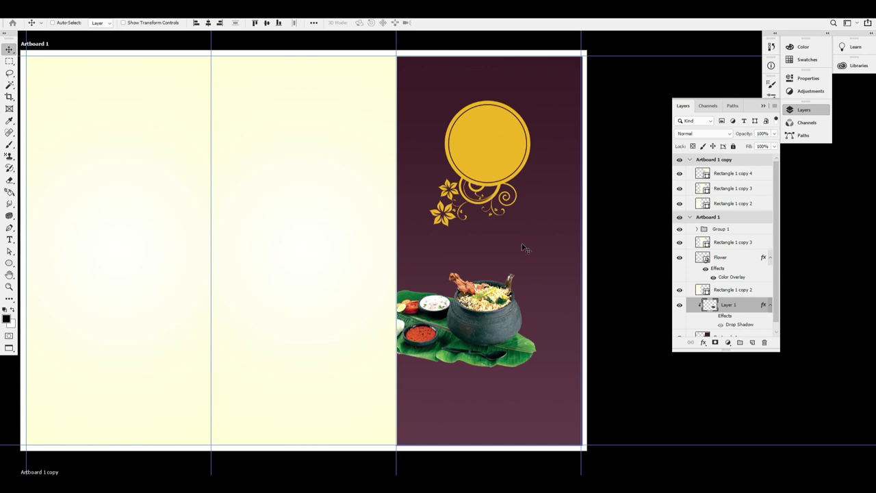
Add the text MENU on the cover panel above the gold circle.
{"action": "right_click", "coordinate": [492, 144]}
{"action": "left_click", "coordinate": [543, 108]}
{"action": "scroll", "coordinate": [539, 127], "scroll_direction": "up", "scroll_amount": 2}
{"action": "key", "text": "t"}
{"action": "left_click", "coordinate": [455, 101]}
{"action": "type", "text": "menU"}
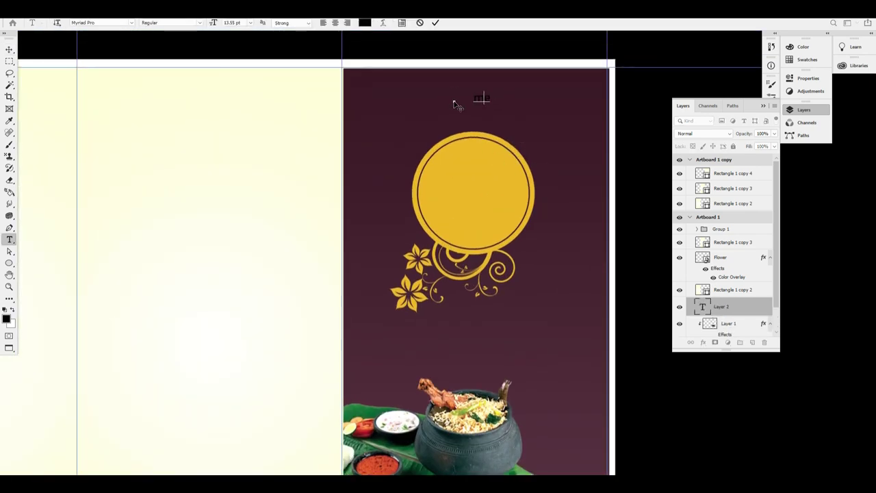
{"action": "type", "text": "NU"}
{"action": "key", "text": "ctrl+a"}
{"action": "key", "text": "ctrl+Return"}
Scale up the MENU text, place it inside the gold circle and bring its layer above the circle group.
{"action": "key", "text": "v"}
{"action": "key", "text": "ctrl+t"}
{"action": "left_click_drag", "start_coordinate": [423, 118], "coordinate": [421, 113]}
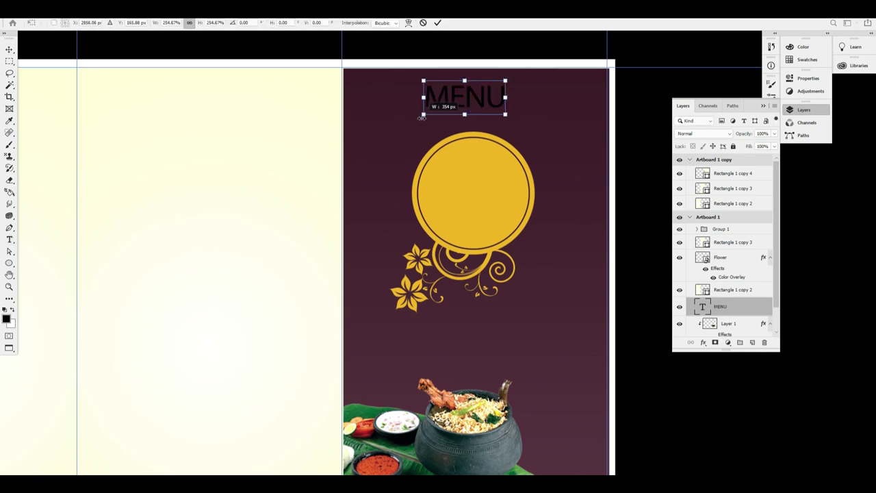
{"action": "key", "text": "Return"}
{"action": "left_click_drag", "start_coordinate": [496, 106], "coordinate": [477, 202]}
{"action": "key", "text": "ctrl+shift+bracketright"}
Try out fonts on the MENU text and set it in Pandora Bold.
{"action": "key", "text": "t"}
{"action": "left_click", "coordinate": [481, 203]}
{"action": "key", "text": "ctrl+a"}
{"action": "key", "text": "Down"}
{"action": "key", "text": "Down"}
{"action": "key", "text": "Down"}
{"action": "key", "text": "Down"}
{"action": "key", "text": "Down"}
{"action": "key", "text": "Down"}
{"action": "key", "text": "Down"}
{"action": "key", "text": "Down"}
{"action": "key", "text": "Down"}
{"action": "key", "text": "Down"}
{"action": "key", "text": "Down"}
{"action": "key", "text": "Down"}
{"action": "key", "text": "Down"}
{"action": "key", "text": "Down"}
{"action": "key", "text": "Down"}
{"action": "key", "text": "Down"}
{"action": "key", "text": "Down"}
{"action": "key", "text": "Down"}
{"action": "key", "text": "Down"}
{"action": "key", "text": "Down"}
{"action": "key", "text": "Down"}
{"action": "key", "text": "Down"}
{"action": "key", "text": "Down"}
{"action": "key", "text": "Down"}
{"action": "key", "text": "Down"}
{"action": "key", "text": "Down"}
{"action": "key", "text": "Down"}
{"action": "key", "text": "Down"}
{"action": "key", "text": "Down"}
{"action": "key", "text": "Down"}
{"action": "key", "text": "Down"}
{"action": "key", "text": "Down"}
{"action": "key", "text": "Down"}
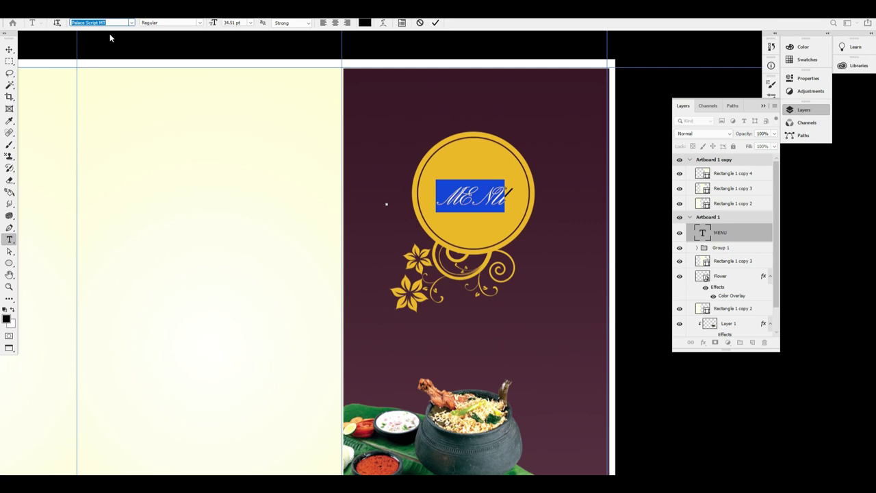
{"action": "key", "text": "Down"}
{"action": "key", "text": "Down"}
{"action": "key", "text": "Up"}
{"action": "key", "text": "Up"}
{"action": "key", "text": "Up"}
{"action": "key", "text": "Down"}
{"action": "key", "text": "Up"}
{"action": "key", "text": "Up"}
{"action": "key", "text": "Up"}
{"action": "key", "text": "Up"}
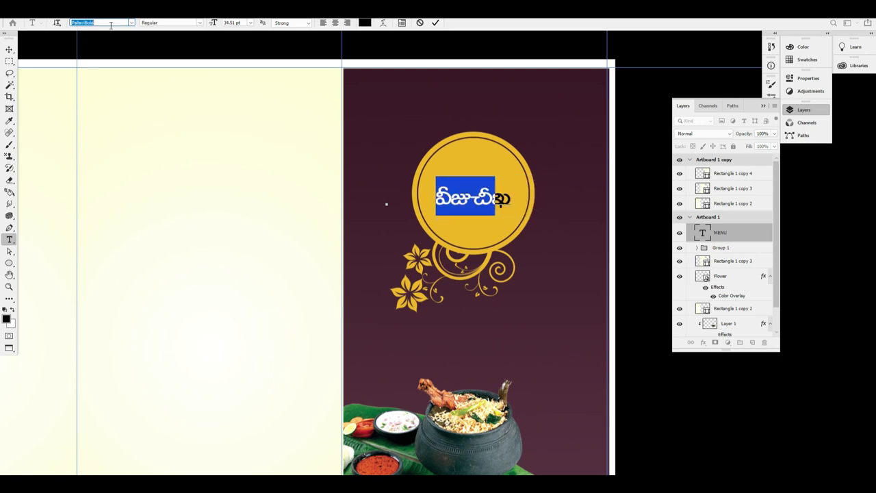
{"action": "key", "text": "Down"}
{"action": "key", "text": "Down"}
{"action": "key", "text": "Down"}
{"action": "key", "text": "Down"}
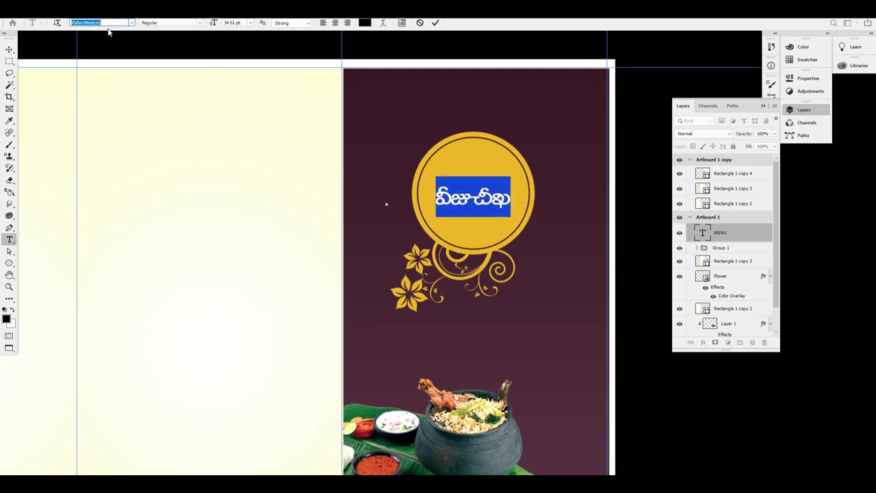
{"action": "key", "text": "Up"}
{"action": "key", "text": "ctrl+Return"}
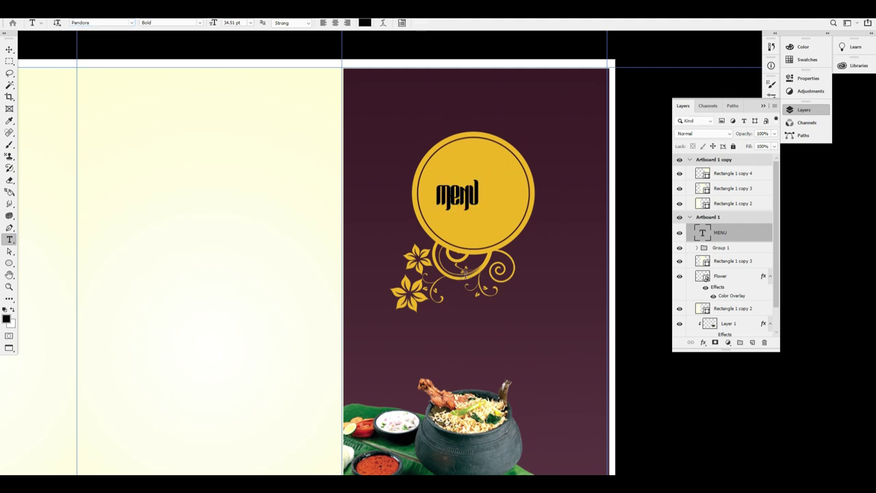
Increase the font size of the MENU text and change its first letter to lowercase.
{"action": "left_click", "coordinate": [458, 197]}
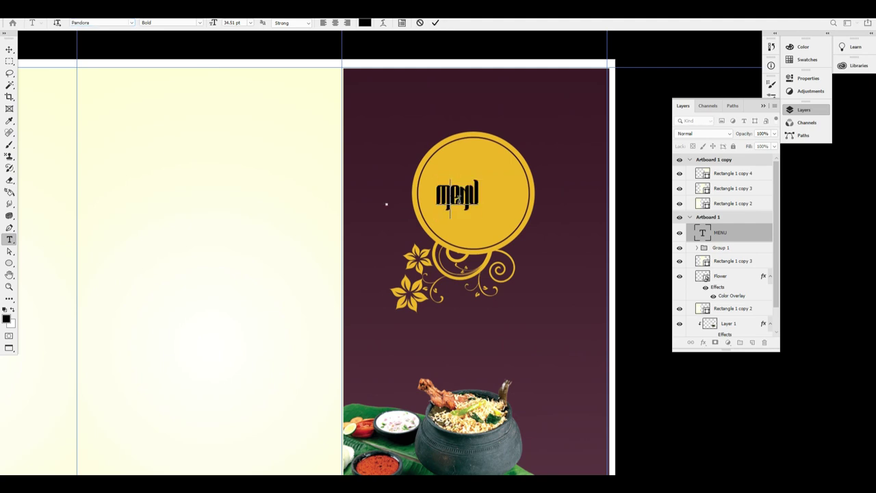
{"action": "key", "text": "ctrl+a"}
{"action": "key", "text": "ctrl+shift+period"}
{"action": "key", "text": "ctrl+shift+period"}
{"action": "key", "text": "ctrl+shift+period"}
{"action": "key", "text": "ctrl+shift+period"}
{"action": "key", "text": "ctrl+shift+period"}
{"action": "key", "text": "ctrl+shift+period"}
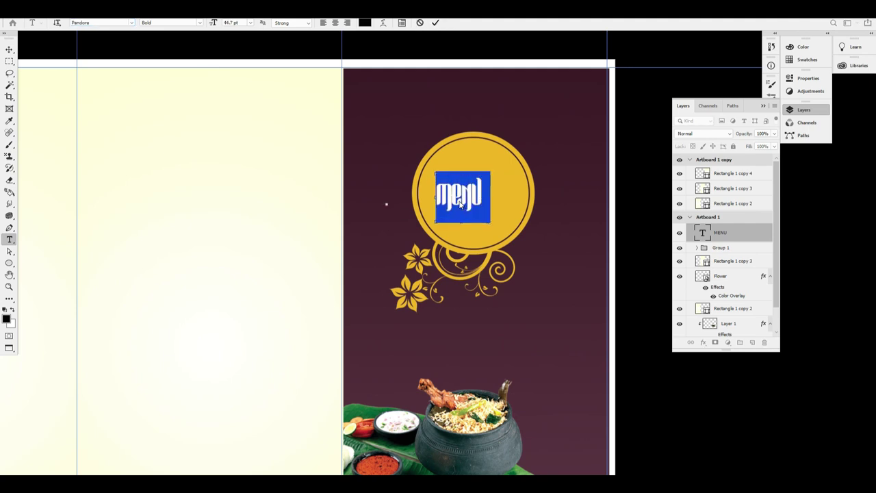
{"action": "key", "text": "ctrl+Return"}
Scale the menu text up further so it fills the gold circle's width and centre it there.
{"action": "key", "text": "v"}
{"action": "key", "text": "ctrl+t"}
{"action": "mouse_move", "coordinate": [499, 202]}
{"action": "left_mouse_down"}
{"action": "mouse_move", "coordinate": [515, 197]}
{"action": "mouse_move", "coordinate": [507, 197]}
{"action": "left_mouse_up"}
{"action": "key", "text": "Return"}
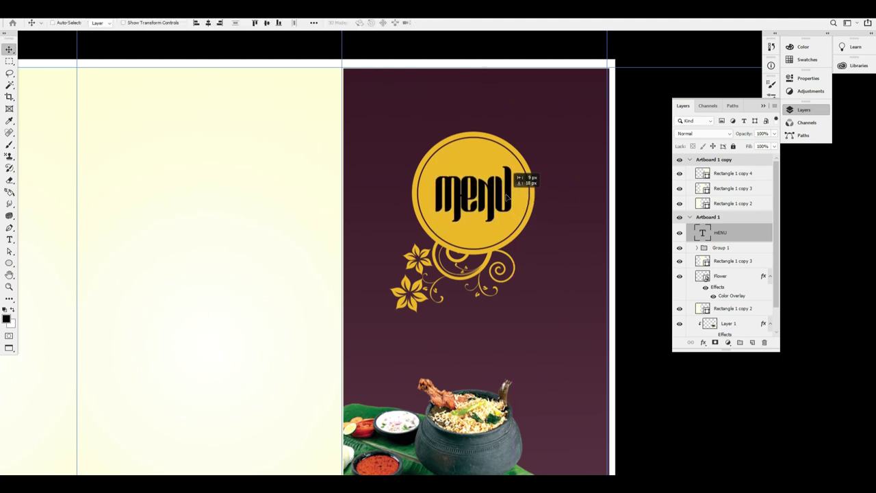
{"action": "left_click", "coordinate": [807, 111]}
{"action": "scroll", "coordinate": [504, 39], "scroll_direction": "up", "scroll_amount": 2}
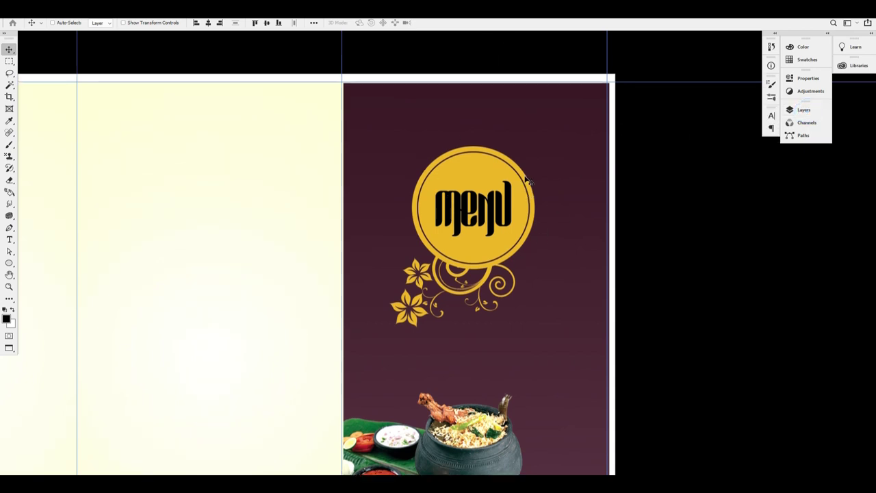
{"action": "key", "text": "f"}
{"action": "key", "text": "f"}
{"action": "key", "text": "f"}
{"action": "key", "text": "f"}
{"action": "key", "text": "f"}
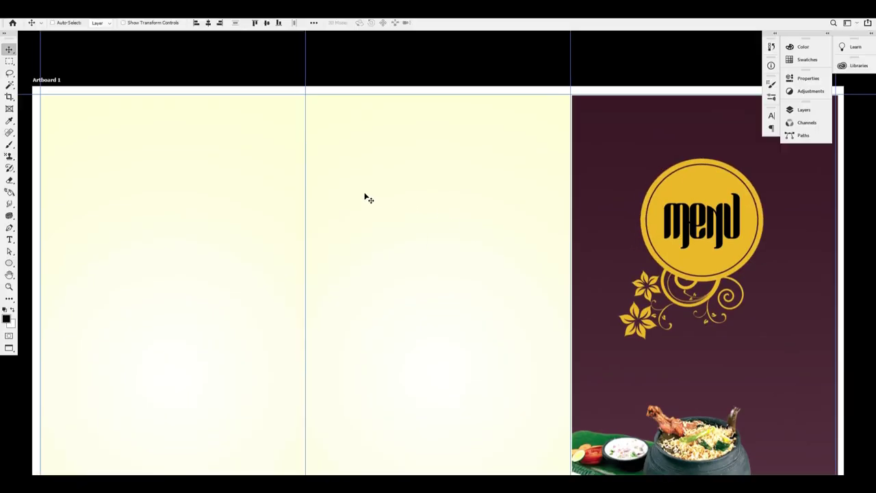
Bring the wooden stick from the Untitled-2 document into the brochure and fit it diagonally along the gold circle's right side.
{"action": "left_click", "coordinate": [53, 23]}
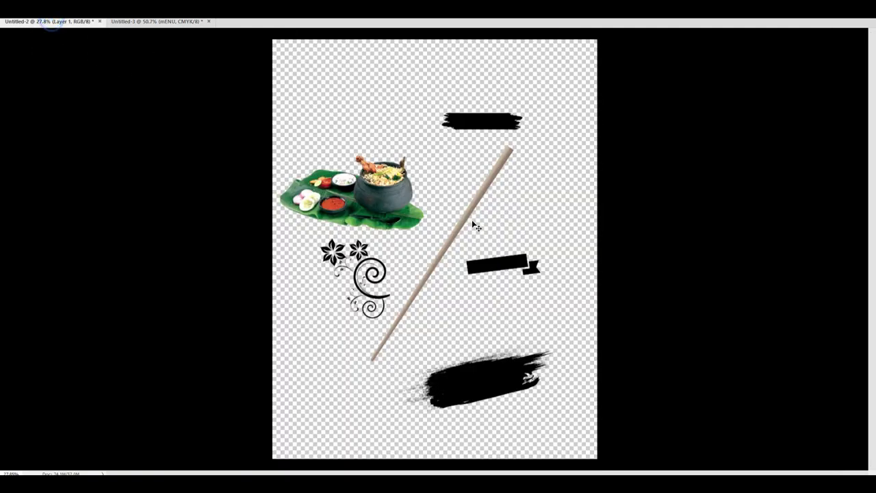
{"action": "left_click_drag", "start_coordinate": [469, 211], "coordinate": [273, 103]}
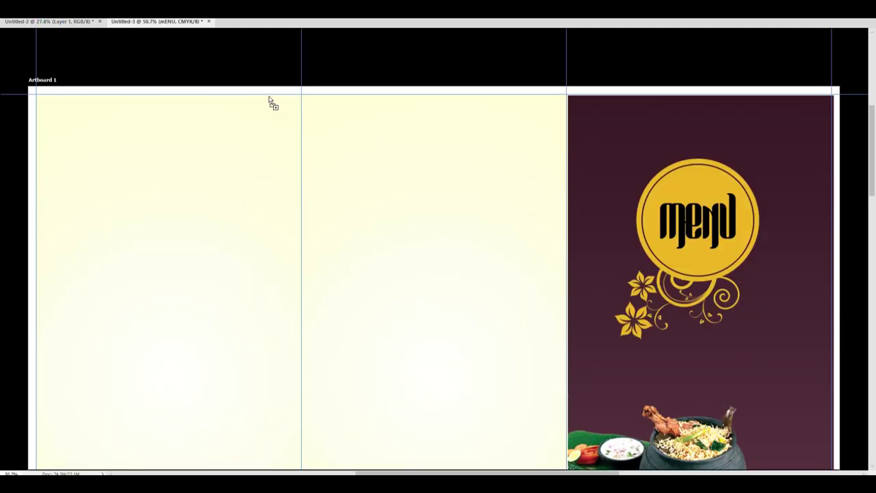
{"action": "left_click_drag", "start_coordinate": [680, 223], "coordinate": [614, 226]}
{"action": "key", "text": "ctrl+minus"}
{"action": "left_click_drag", "start_coordinate": [557, 237], "coordinate": [682, 191]}
{"action": "key", "text": "Return"}
{"action": "scroll", "coordinate": [666, 255], "scroll_direction": "up", "scroll_amount": 5}
Duplicate the stick and rotate the copy to a flatter angle so it rests along the gold circle's upper-left edge.
{"action": "left_click_drag", "start_coordinate": [616, 233], "coordinate": [397, 104]}
{"action": "key", "text": "ctrl+minus"}
{"action": "key", "text": "ctrl+minus"}
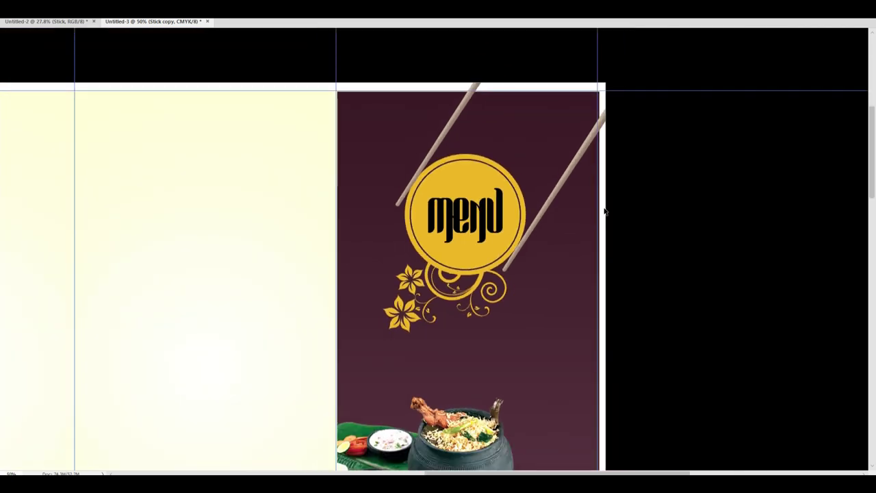
{"action": "key", "text": "ctrl+t"}
{"action": "left_click_drag", "start_coordinate": [540, 233], "coordinate": [491, 256]}
{"action": "left_click_drag", "start_coordinate": [487, 144], "coordinate": [508, 166]}
{"action": "key", "text": "Return"}
{"action": "left_click_drag", "start_coordinate": [498, 203], "coordinate": [526, 168]}
{"action": "left_click_drag", "start_coordinate": [445, 165], "coordinate": [452, 159]}
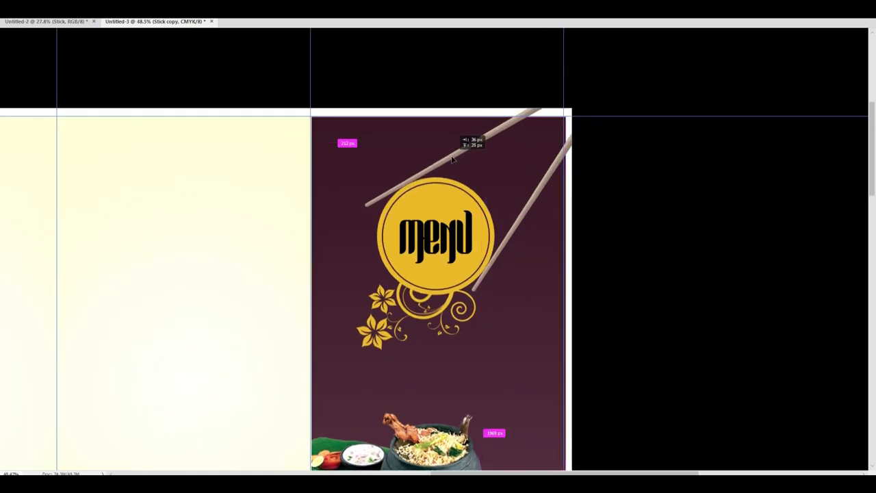
Shift the food image up and to the right so more of the leaf shows on the cover panel.
{"action": "scroll", "coordinate": [470, 196], "scroll_direction": "up", "scroll_amount": 2}
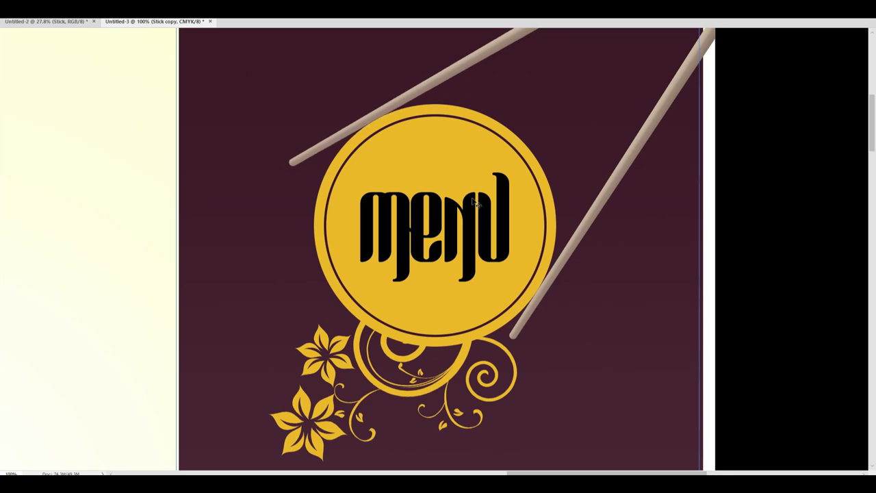
{"action": "key", "text": "ctrl+0"}
{"action": "left_click", "coordinate": [582, 130]}
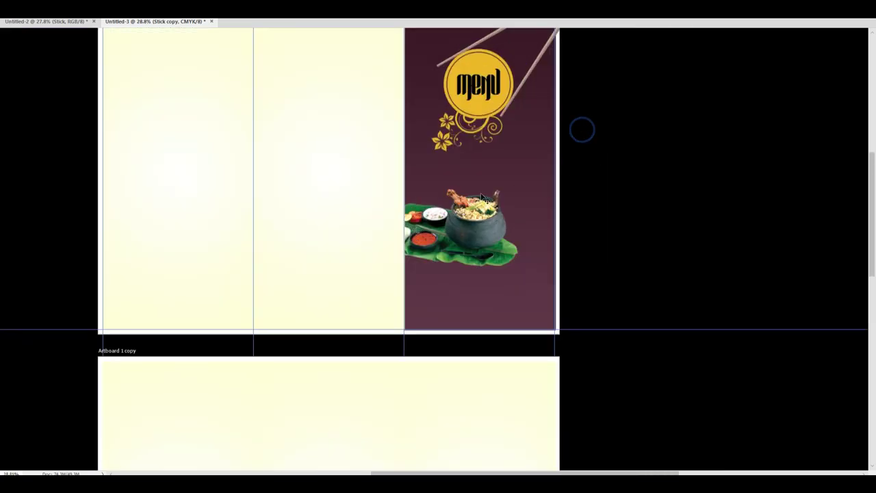
{"action": "key", "text": "ctrl+0"}
{"action": "left_click_drag", "start_coordinate": [521, 185], "coordinate": [493, 198]}
Add a new blank layer directly above the dark cover rectangle.
{"action": "right_click", "coordinate": [534, 133]}
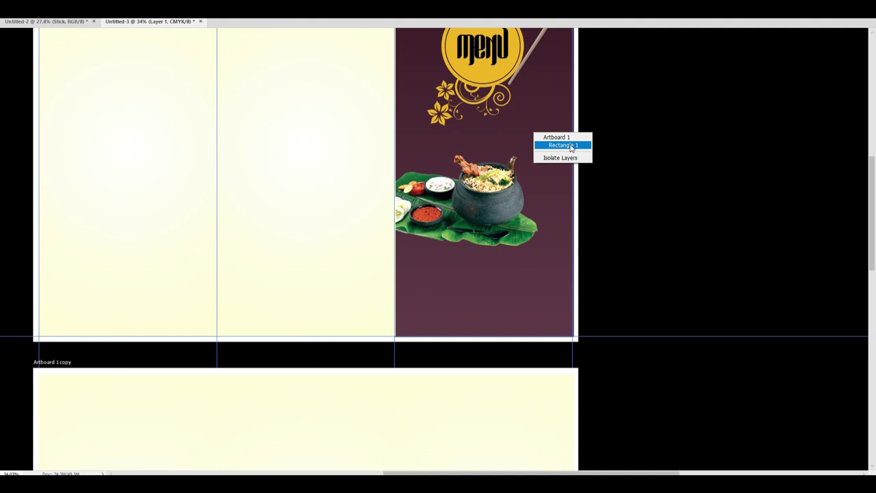
{"action": "left_click", "coordinate": [571, 146]}
{"action": "key", "text": "ctrl+minus"}
{"action": "key", "text": "ctrl+shift+n"}
{"action": "key", "text": "Return"}
{"action": "key", "text": "Escape"}
{"action": "scroll", "coordinate": [274, 287], "scroll_direction": "up", "scroll_amount": 2}
{"action": "key", "text": "ctrl+minus"}
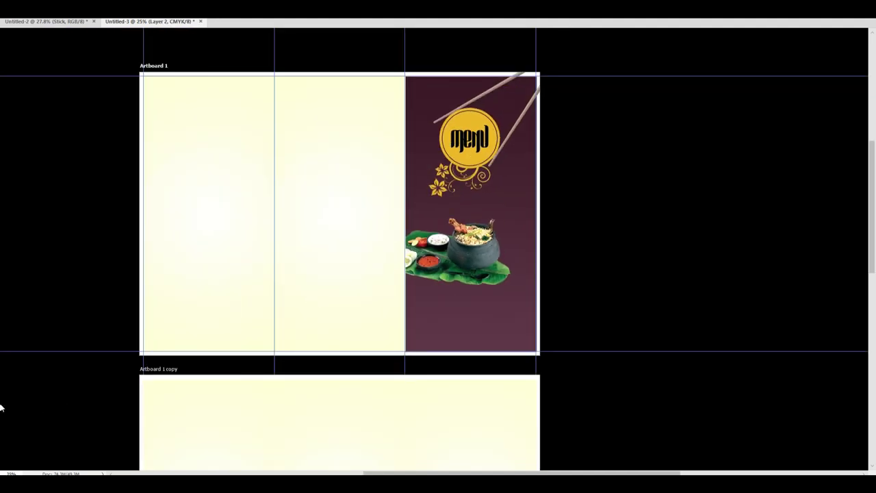
{"action": "key", "text": "f"}
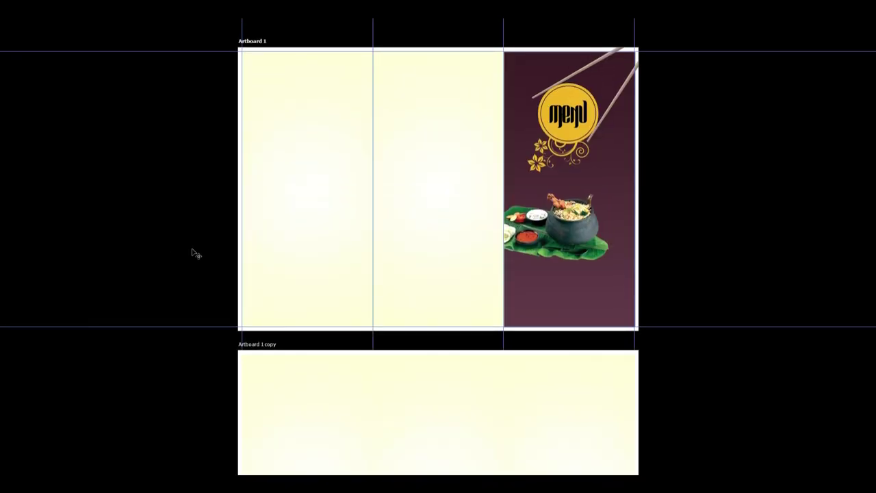
Bring back the full editing interface and set the foreground colour to the gold sampled from the menu circle.
{"action": "key", "text": "f"}
{"action": "key", "text": "f"}
{"action": "key", "text": "f"}
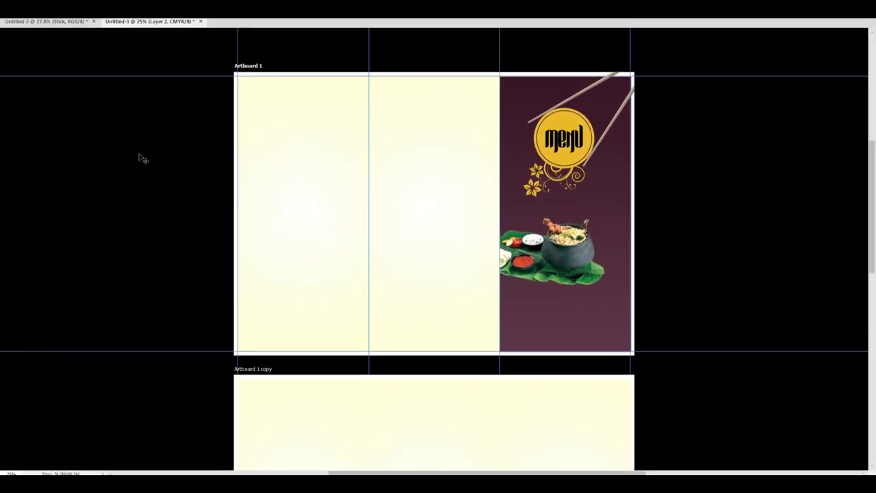
{"action": "key", "text": "f"}
{"action": "key", "text": "f"}
{"action": "key", "text": "f"}
{"action": "key", "text": "f"}
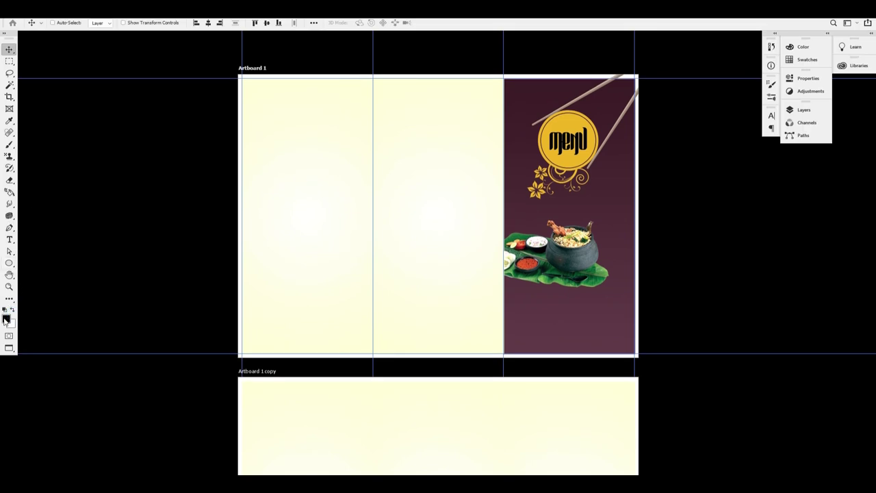
{"action": "left_click", "coordinate": [5, 320]}
{"action": "left_click", "coordinate": [574, 122]}
{"action": "key", "text": "Return"}
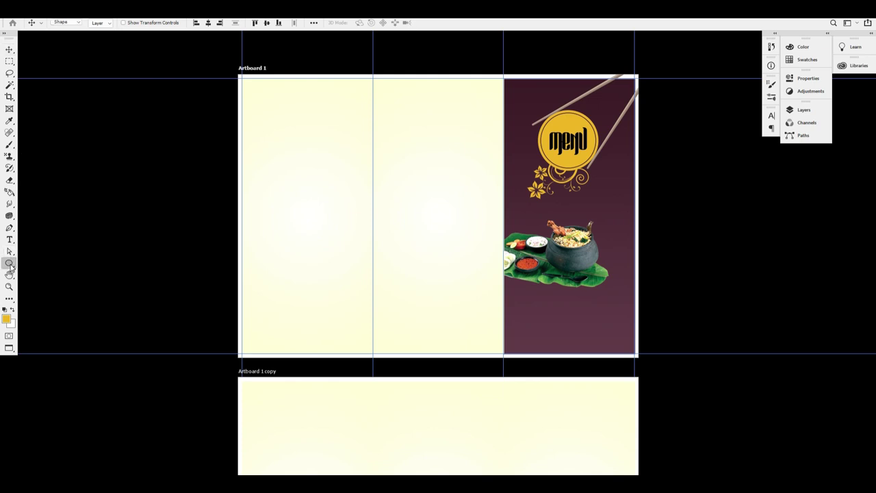
Draw a gold five-sided polygon about 2136 px wide that extends over the cover panel of the first artboard.
{"action": "right_click", "coordinate": [10, 264]}
{"action": "left_click", "coordinate": [58, 287]}
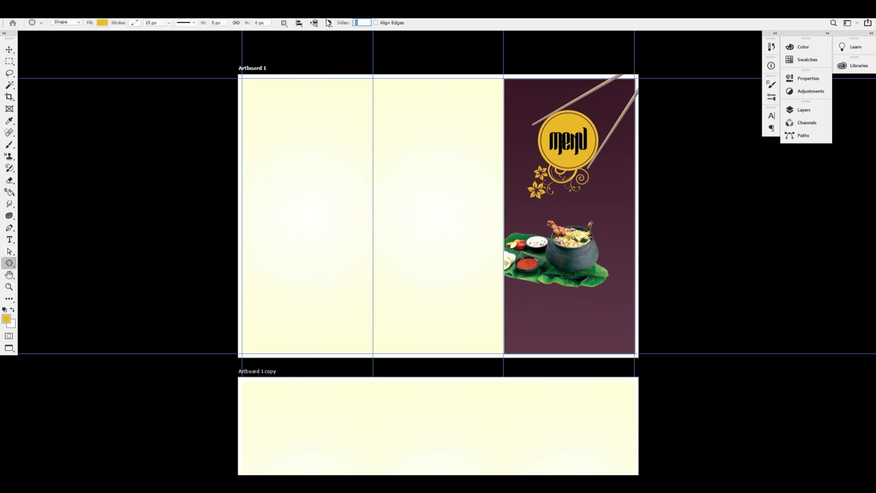
{"action": "left_click_drag", "start_coordinate": [541, 269], "coordinate": [553, 287]}
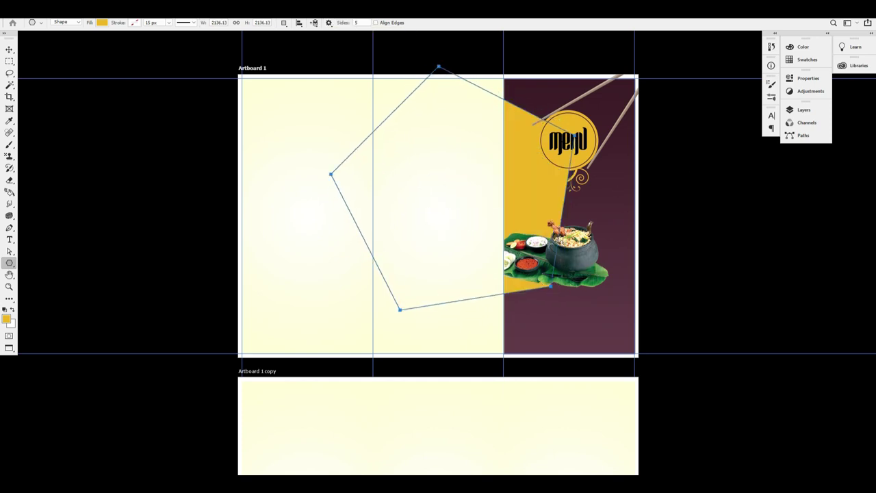
Scale the pentagon to about 50%, rotate it so one corner points right, and position it behind the food image.
{"action": "left_click", "coordinate": [10, 49]}
{"action": "left_click_drag", "start_coordinate": [456, 170], "coordinate": [493, 210]}
{"action": "key", "text": "ctrl+t"}
{"action": "left_click_drag", "start_coordinate": [614, 353], "coordinate": [489, 229]}
{"action": "left_click_drag", "start_coordinate": [436, 165], "coordinate": [549, 256]}
{"action": "left_click_drag", "start_coordinate": [614, 328], "coordinate": [563, 304]}
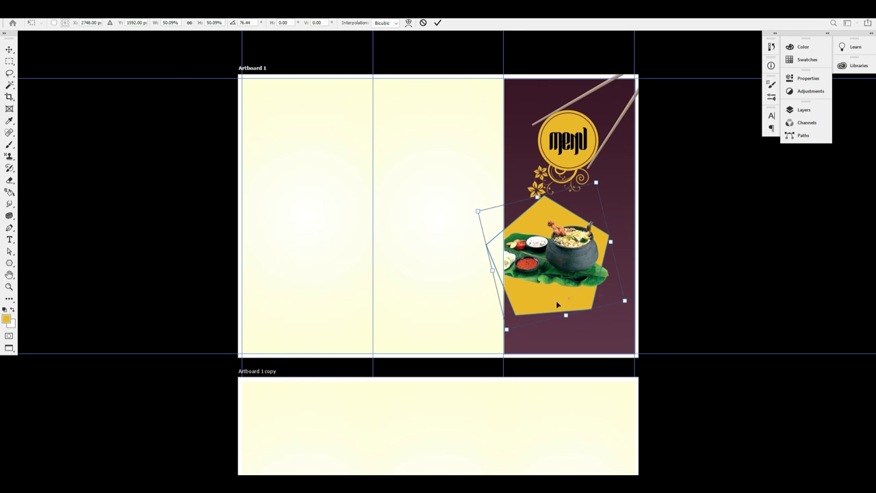
{"action": "left_click_drag", "start_coordinate": [558, 305], "coordinate": [545, 308]}
{"action": "left_click_drag", "start_coordinate": [623, 310], "coordinate": [480, 345]}
{"action": "key", "text": "Return"}
{"action": "left_click_drag", "start_coordinate": [541, 298], "coordinate": [566, 302]}
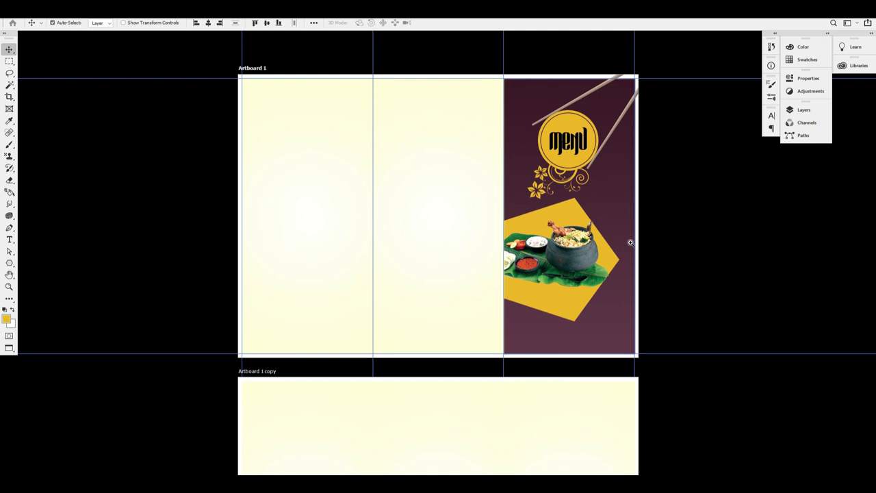
Shift the food image slightly to the left inside the gold pentagon.
{"action": "key", "text": "ctrl+plus"}
{"action": "key", "text": "ctrl+plus"}
{"action": "key", "text": "ctrl+plus"}
{"action": "key", "text": "ctrl+plus"}
{"action": "key", "text": "ctrl+minus"}
{"action": "key", "text": "ctrl+minus"}
{"action": "left_click_drag", "start_coordinate": [636, 259], "coordinate": [610, 262]}
{"action": "key", "text": "ctrl+t"}
{"action": "key", "text": "Return"}
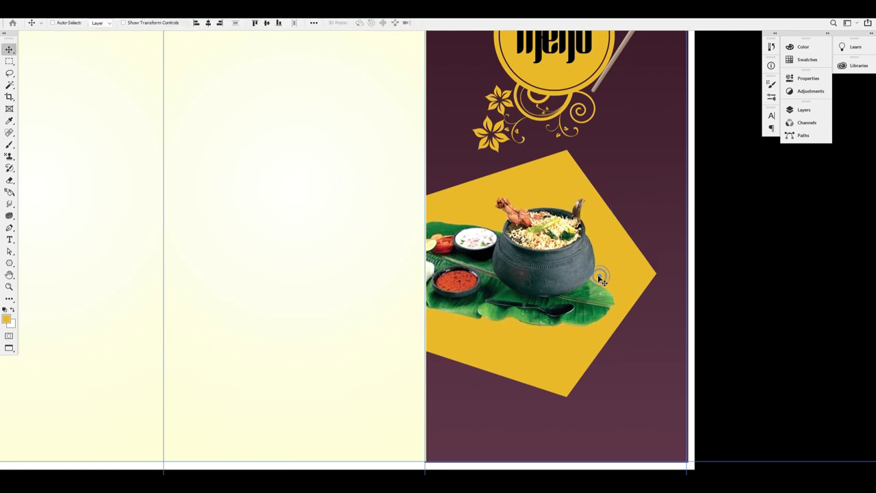
Apply a black drop shadow to the food image with Normal blend mode and 100% opacity.
{"action": "key", "text": "alt+l"}
{"action": "key", "text": "y"}
{"action": "key", "text": "n"}
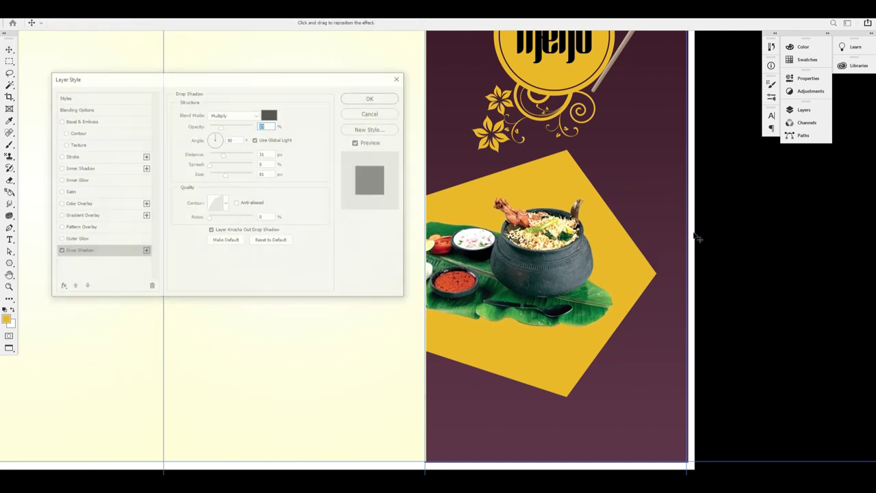
{"action": "left_click_drag", "start_coordinate": [229, 128], "coordinate": [248, 132]}
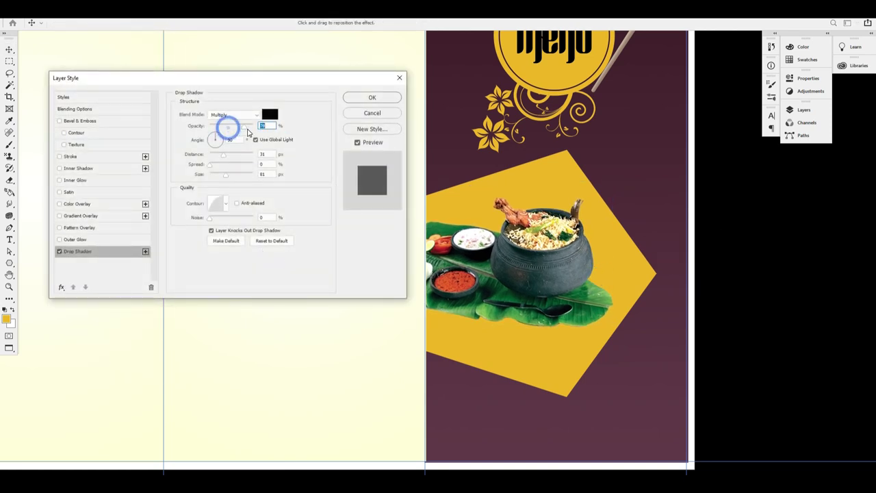
{"action": "left_click", "coordinate": [270, 114]}
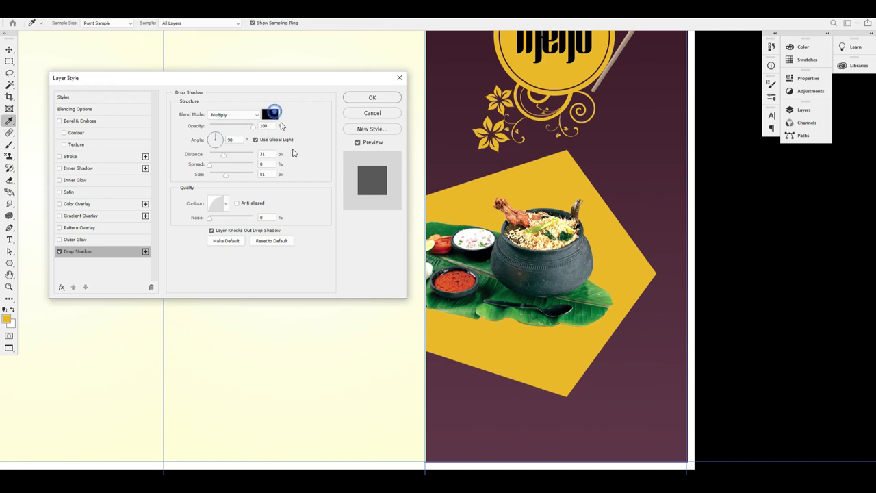
{"action": "key", "text": "Return"}
{"action": "left_click", "coordinate": [233, 114]}
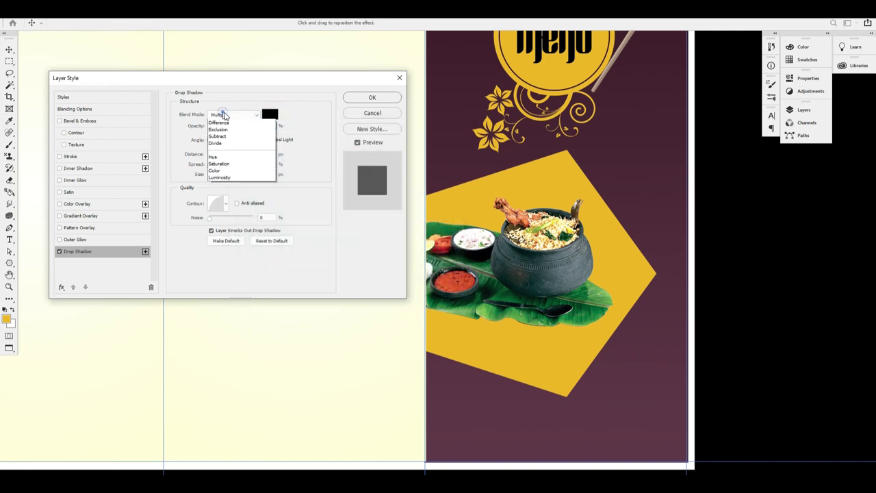
{"action": "left_click", "coordinate": [230, 121]}
{"action": "key", "text": "Return"}
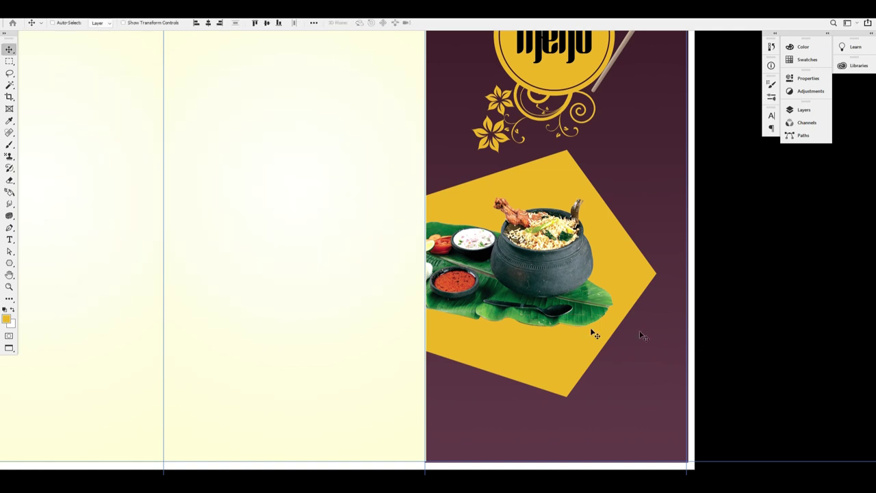
Turn on the visibility of the food layer's effects and lower the drop shadow's opacity to a soft shade.
{"action": "key", "text": "F7"}
{"action": "left_click", "coordinate": [547, 256], "text": "ctrl"}
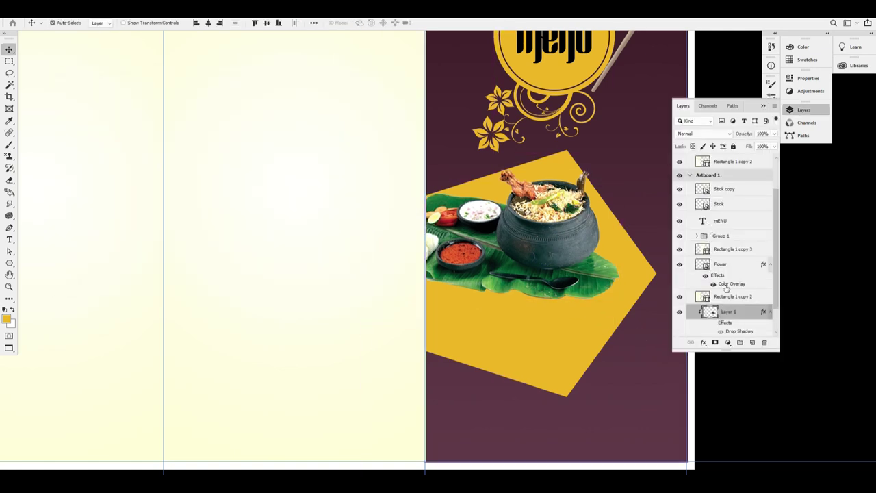
{"action": "left_click", "coordinate": [713, 324]}
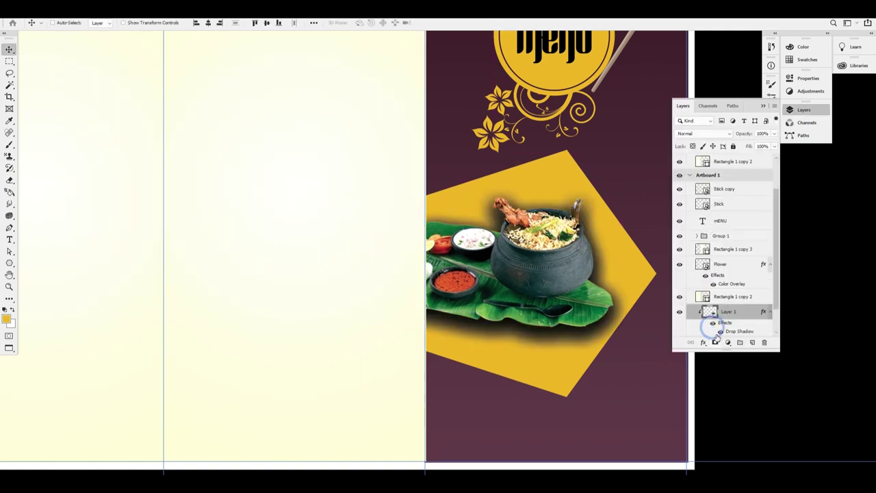
{"action": "double_click", "coordinate": [740, 331]}
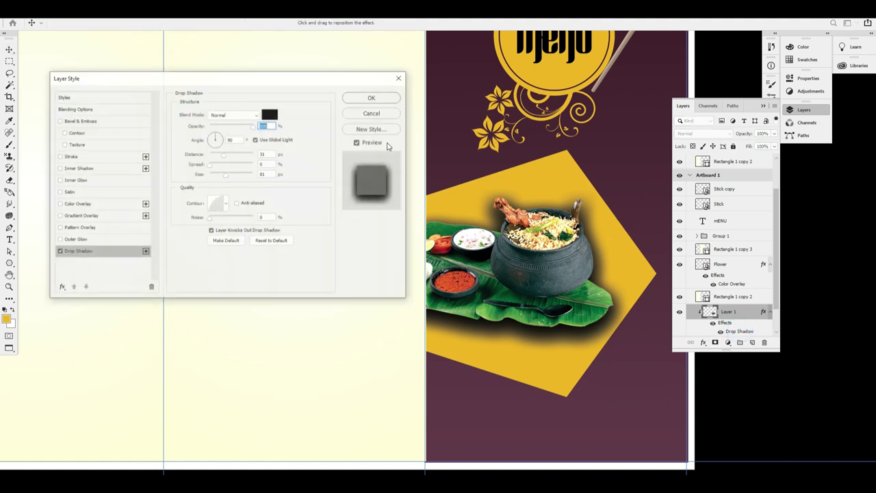
{"action": "left_click_drag", "start_coordinate": [241, 126], "coordinate": [217, 128]}
{"action": "key", "text": "Return"}
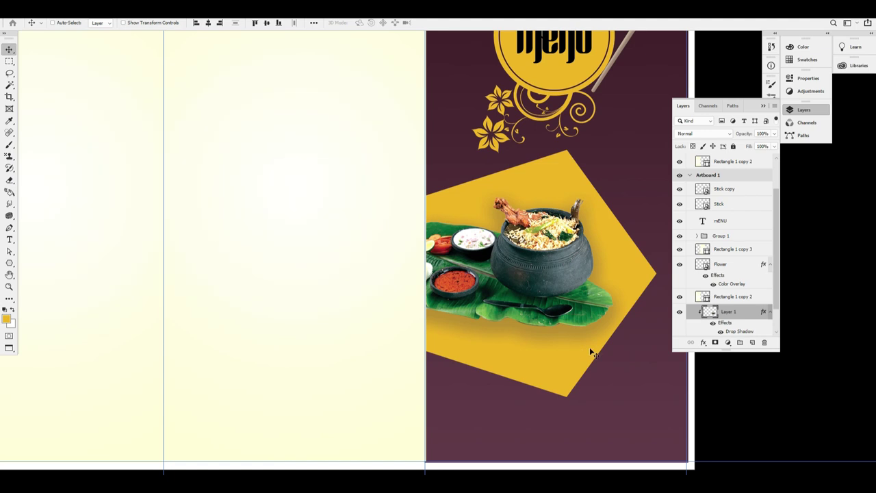
Nudge the food image a little further left in the pentagon and hide the layer list.
{"action": "mouse_move", "coordinate": [523, 277]}
{"action": "left_mouse_down"}
{"action": "mouse_move", "coordinate": [515, 285]}
{"action": "mouse_move", "coordinate": [512, 276]}
{"action": "left_mouse_up"}
{"action": "key", "text": "ctrl+0"}
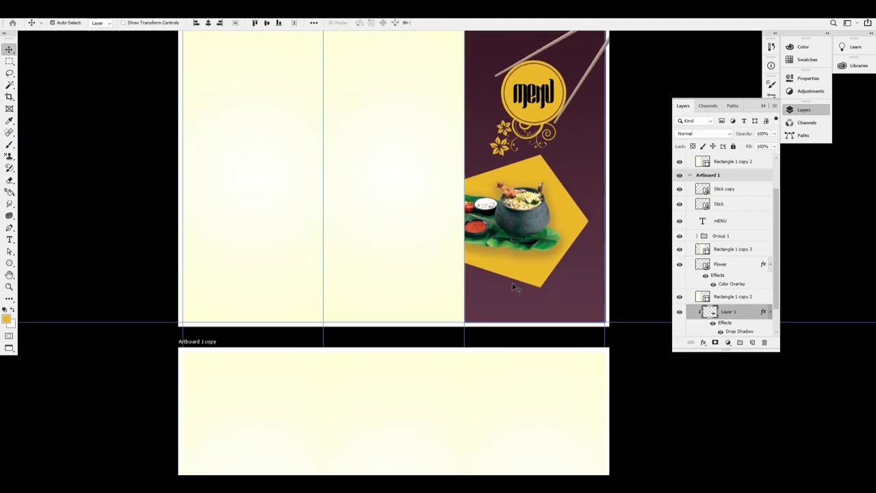
{"action": "left_click", "coordinate": [802, 113]}
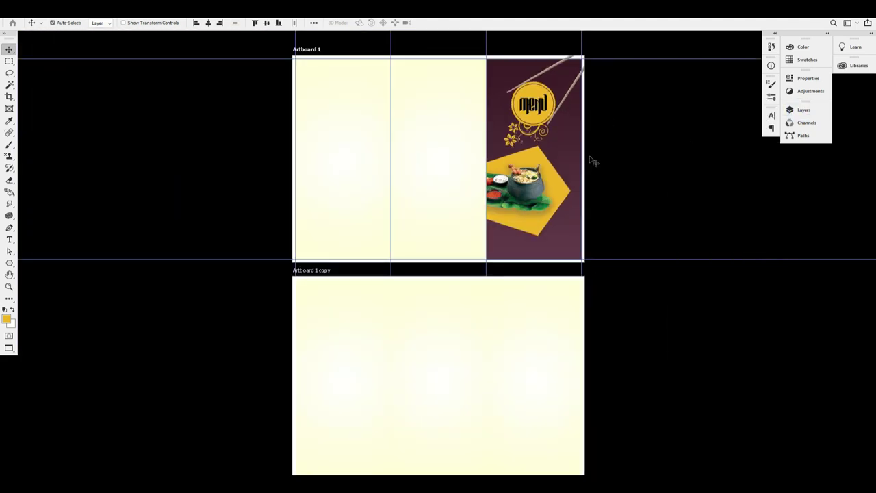
{"action": "scroll", "coordinate": [557, 159], "scroll_direction": "up", "scroll_amount": 1}
{"action": "left_click_drag", "start_coordinate": [554, 190], "coordinate": [553, 188]}
{"action": "scroll", "coordinate": [598, 198], "scroll_direction": "up", "scroll_amount": 3}
{"action": "scroll", "coordinate": [528, 214], "scroll_direction": "up", "scroll_amount": 1}
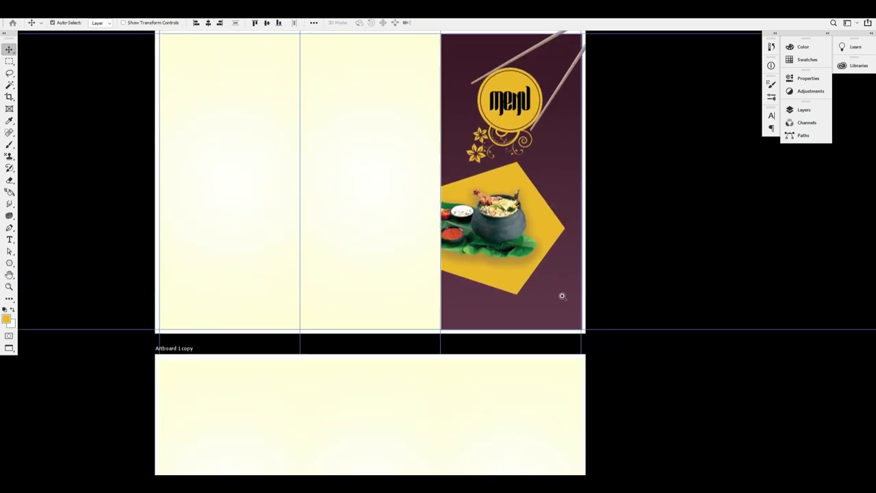
Select the menu badge and its flower ornament together, checking the selection with small trial moves that are undone.
{"action": "scroll", "coordinate": [547, 288], "scroll_direction": "up", "scroll_amount": 2}
{"action": "scroll", "coordinate": [535, 269], "scroll_direction": "up", "scroll_amount": 3}
{"action": "scroll", "coordinate": [528, 264], "scroll_direction": "up", "scroll_amount": 2}
{"action": "right_click", "coordinate": [502, 170]}
{"action": "left_click", "coordinate": [509, 176]}
{"action": "key", "text": "ctrl+0"}
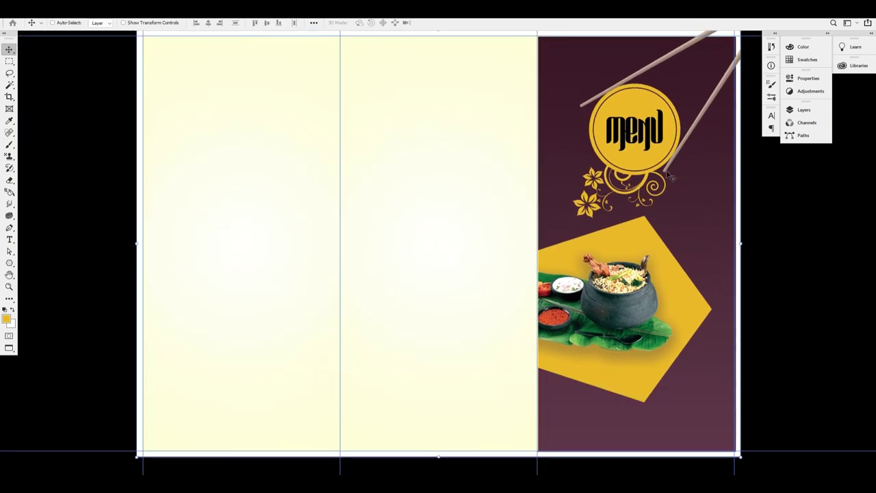
{"action": "scroll", "coordinate": [662, 162], "scroll_direction": "up", "scroll_amount": 1}
{"action": "right_click", "coordinate": [630, 162]}
{"action": "left_click", "coordinate": [655, 174]}
{"action": "left_click_drag", "start_coordinate": [629, 165], "coordinate": [628, 159]}
{"action": "key", "text": "ctrl+z"}
{"action": "right_click", "coordinate": [630, 194]}
{"action": "left_click", "coordinate": [650, 208]}
{"action": "left_click_drag", "start_coordinate": [643, 200], "coordinate": [631, 181]}
{"action": "key", "text": "ctrl+z"}
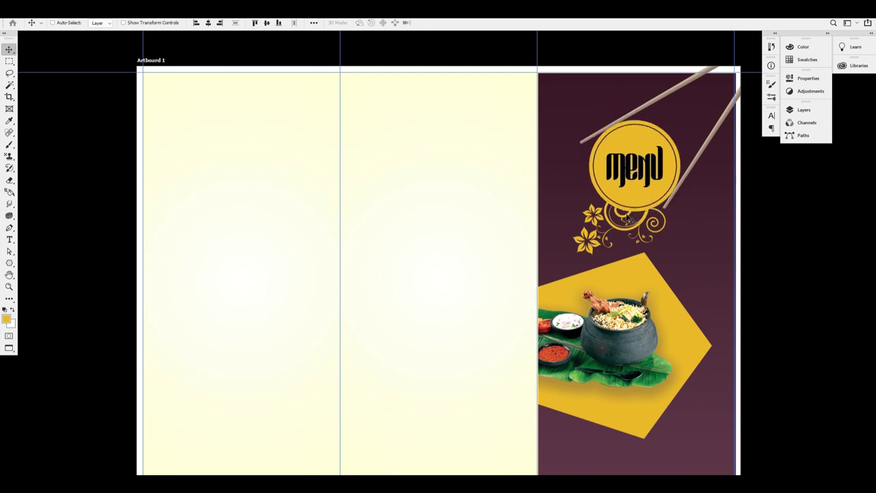
{"action": "right_click", "coordinate": [628, 216]}
{"action": "left_click", "coordinate": [662, 230]}
{"action": "left_click_drag", "start_coordinate": [661, 228], "coordinate": [645, 199]}
{"action": "key", "text": "ctrl+z"}
Add both chopsticks to the badge selection, scale the set to about 92%, and move it slightly up and right.
{"action": "right_click", "coordinate": [699, 157]}
{"action": "left_click", "coordinate": [719, 169]}
{"action": "right_click", "coordinate": [663, 96]}
{"action": "left_click", "coordinate": [664, 107]}
{"action": "left_click", "coordinate": [664, 107]}
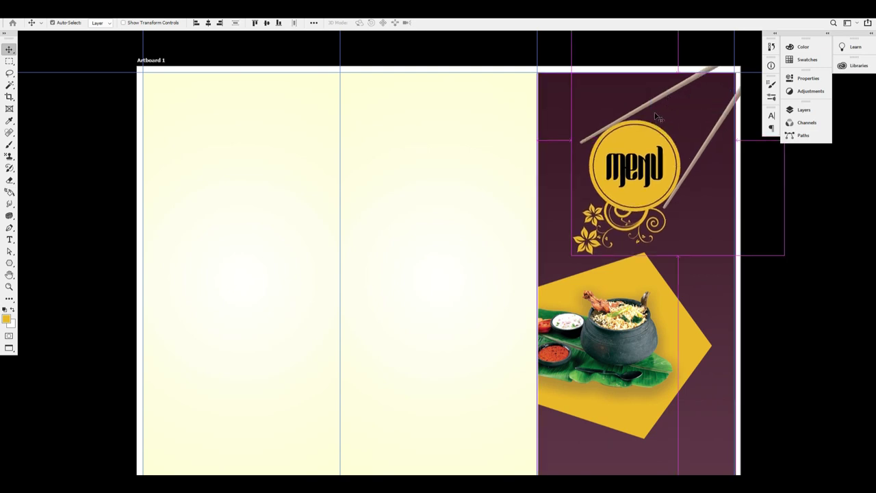
{"action": "key", "text": "ctrl+t"}
{"action": "left_click_drag", "start_coordinate": [572, 139], "coordinate": [606, 140]}
{"action": "left_click_drag", "start_coordinate": [659, 147], "coordinate": [637, 148]}
{"action": "left_click_drag", "start_coordinate": [763, 237], "coordinate": [780, 255]}
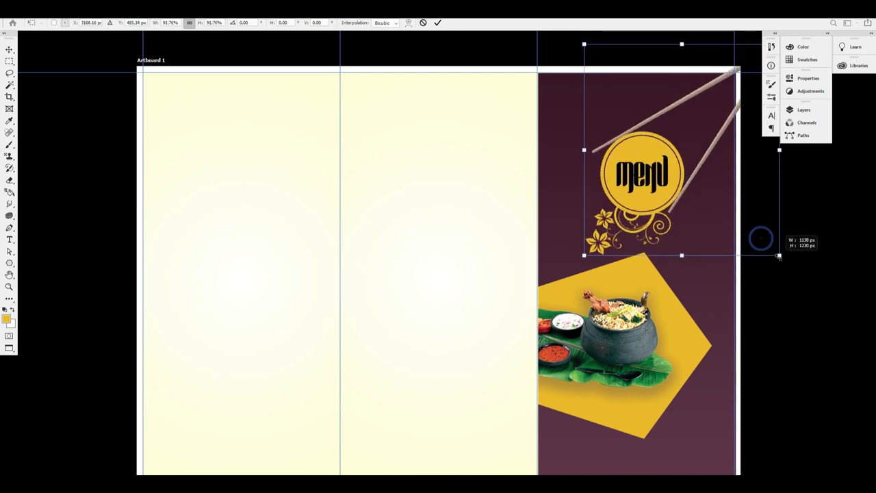
{"action": "left_click_drag", "start_coordinate": [656, 205], "coordinate": [654, 190]}
{"action": "key", "text": "Return"}
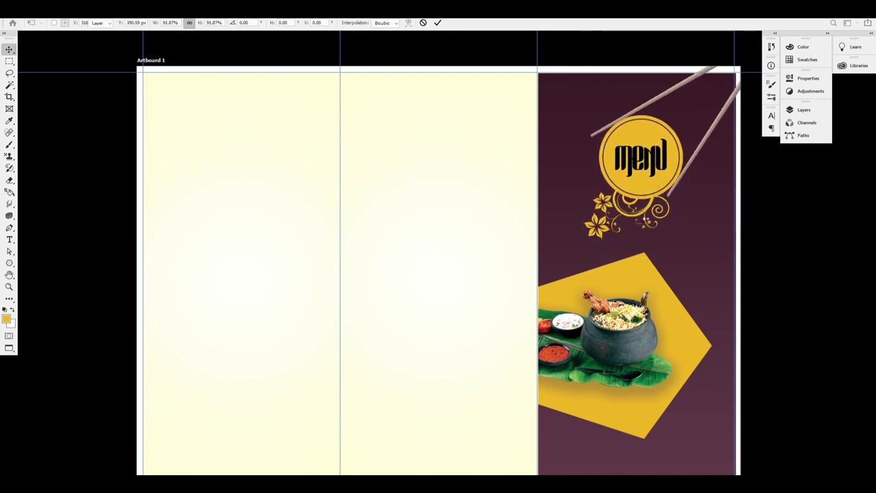
Scale the food image and gold pentagon together to about 92%, keeping them against the cover panel's left edge.
{"action": "right_click", "coordinate": [617, 336]}
{"action": "left_click", "coordinate": [644, 354]}
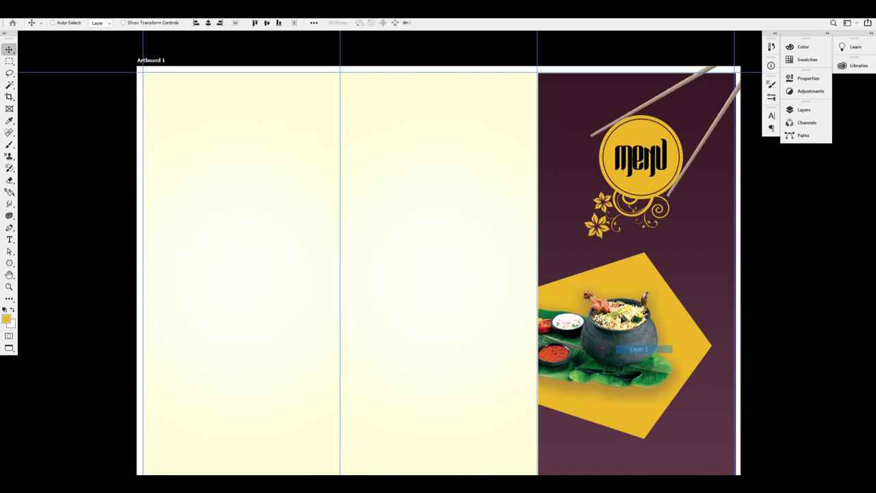
{"action": "right_click", "coordinate": [687, 343]}
{"action": "left_click", "coordinate": [714, 355]}
{"action": "key", "text": "ctrl+t"}
{"action": "left_click_drag", "start_coordinate": [715, 442], "coordinate": [698, 421]}
{"action": "left_click_drag", "start_coordinate": [647, 366], "coordinate": [653, 369]}
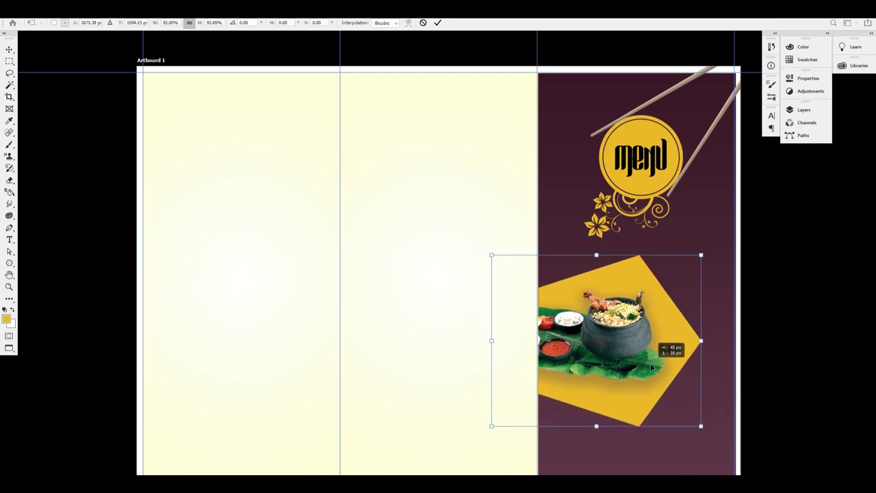
{"action": "key", "text": "Return"}
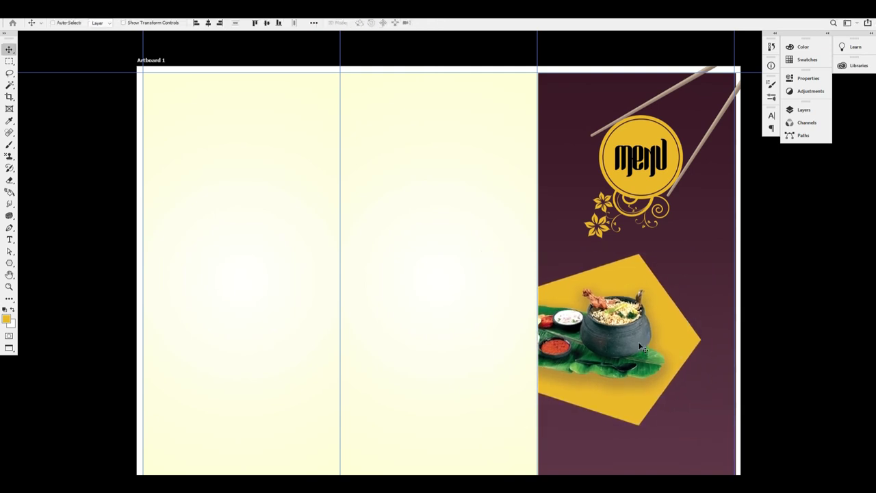
Add the centred gold text "Sarigama" in Pandora Bold below the pentagon on the cover panel.
{"action": "key", "text": "ctrl+minus"}
{"action": "left_click_drag", "start_coordinate": [561, 220], "coordinate": [585, 268]}
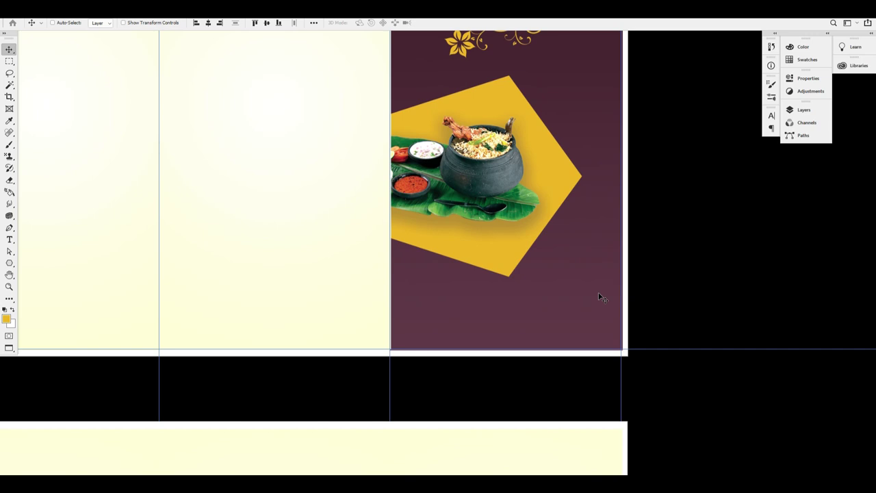
{"action": "left_click", "coordinate": [10, 239]}
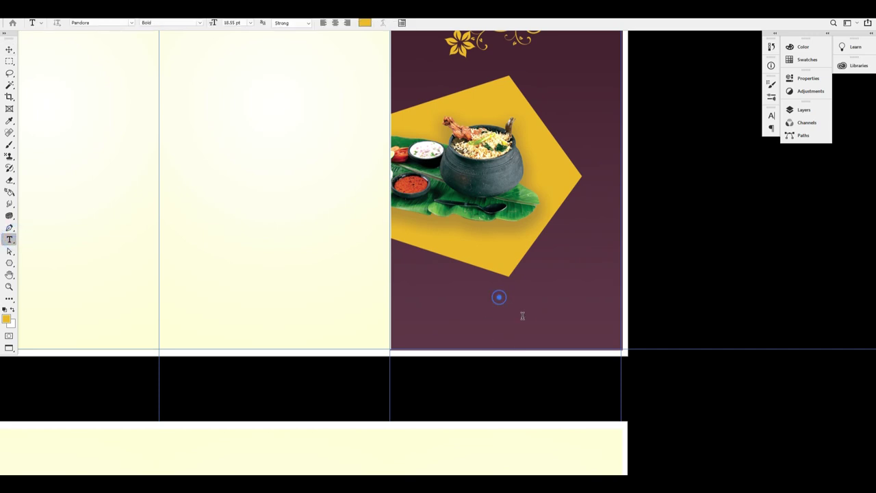
{"action": "left_click", "coordinate": [523, 316]}
{"action": "key", "text": "ctrl+shift+c"}
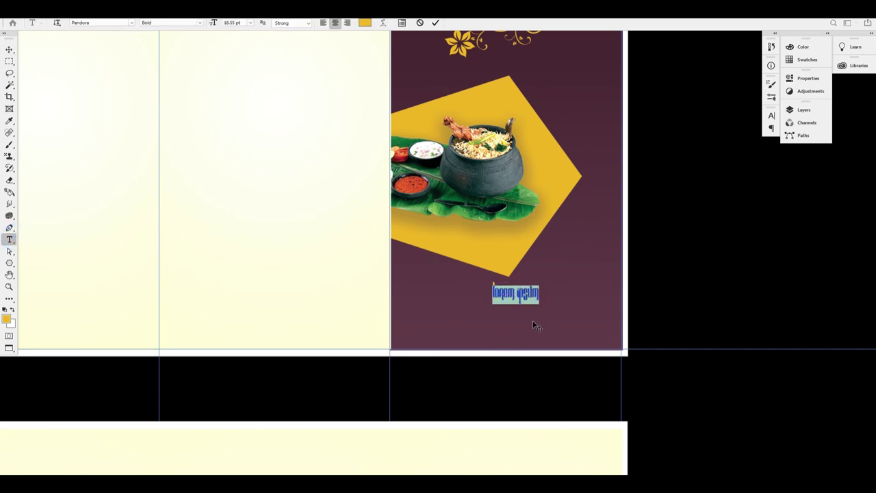
{"action": "type", "text": "Spi"}
Increase the "Sarigama" text size to 33.55 pt.
{"action": "key", "text": "ctrl+a"}
{"action": "key", "text": "ctrl+shift+period"}
{"action": "key", "text": "ctrl+shift+period"}
{"action": "key", "text": "ctrl+shift+period"}
{"action": "key", "text": "ctrl+shift+period"}
{"action": "key", "text": "ctrl+shift+period"}
{"action": "key", "text": "ctrl+shift+period"}
{"action": "key", "text": "ctrl+shift+period"}
{"action": "key", "text": "ctrl+shift+period"}
{"action": "key", "text": "ctrl+shift+period"}
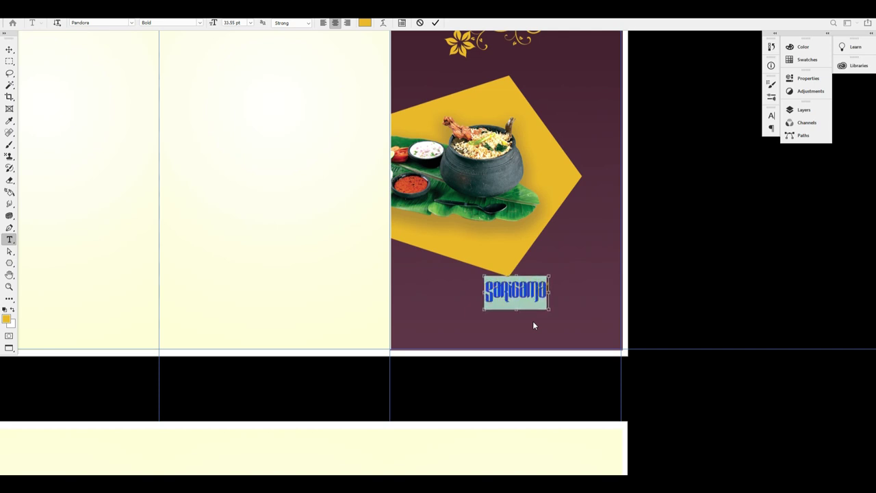
{"action": "key", "text": "ctrl+Return"}
Enlarge the "Sarigama" text further and place it just beneath the pentagon's lower corner.
{"action": "key", "text": "v"}
{"action": "left_click_drag", "start_coordinate": [512, 288], "coordinate": [442, 322]}
{"action": "key", "text": "ctrl+t"}
{"action": "key", "text": "Return"}
{"action": "left_click_drag", "start_coordinate": [548, 304], "coordinate": [559, 295]}
{"action": "scroll", "coordinate": [522, 258], "scroll_direction": "up", "scroll_amount": 2}
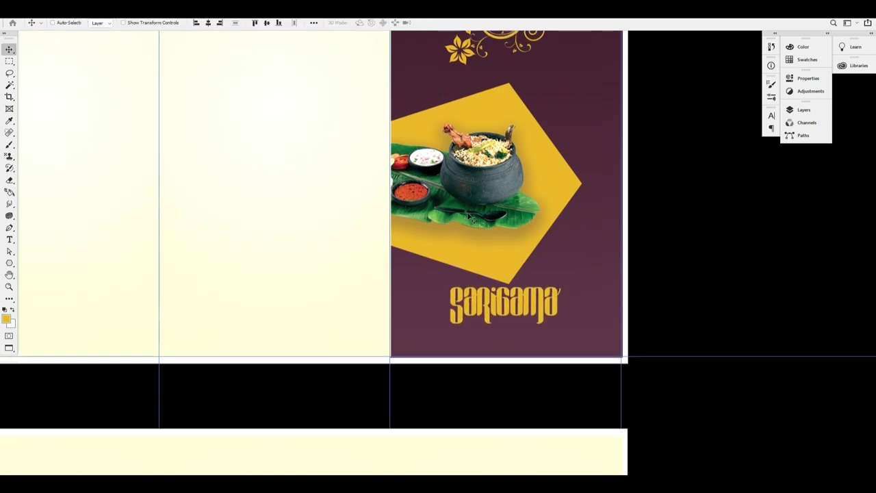
Scale the gold pentagon and food image together to 95% and move them up on the cover panel.
{"action": "right_click", "coordinate": [478, 157]}
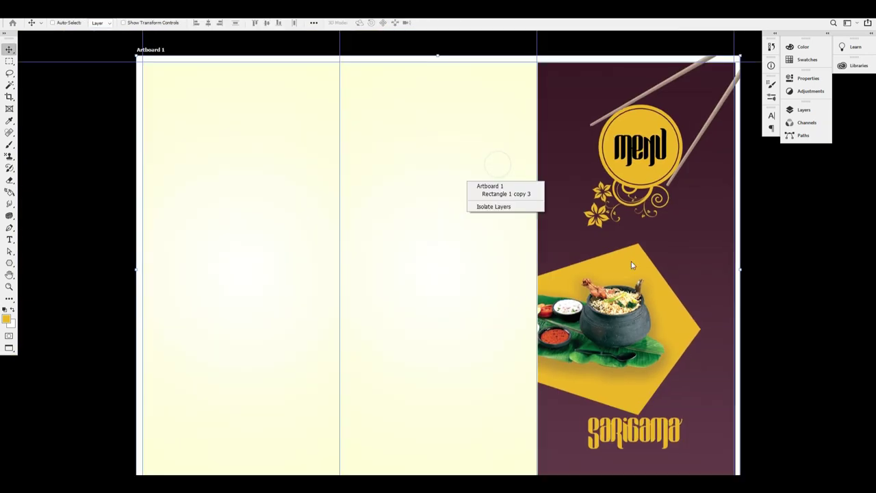
{"action": "right_click", "coordinate": [612, 305]}
{"action": "left_click", "coordinate": [645, 320]}
{"action": "left_click_drag", "start_coordinate": [621, 315], "coordinate": [627, 276]}
{"action": "key", "text": "ctrl+z"}
{"action": "key", "text": "ctrl+t"}
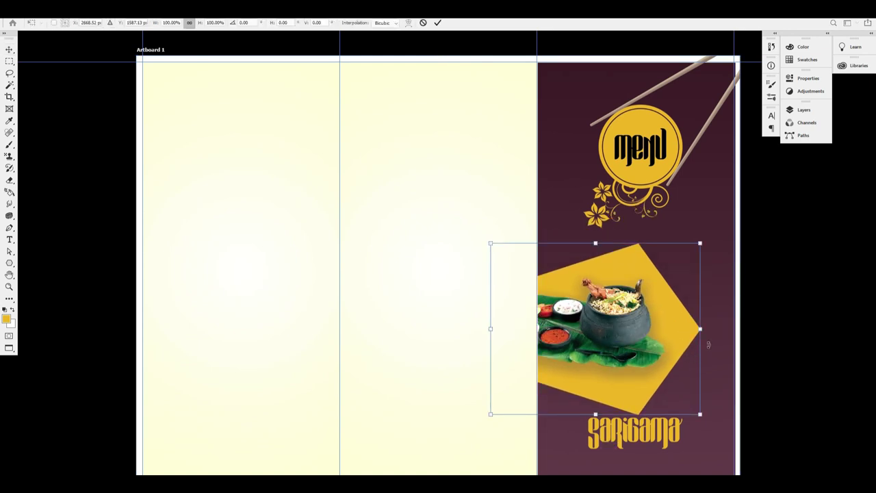
{"action": "left_click_drag", "start_coordinate": [701, 413], "coordinate": [691, 405]}
{"action": "left_click_drag", "start_coordinate": [604, 346], "coordinate": [603, 334]}
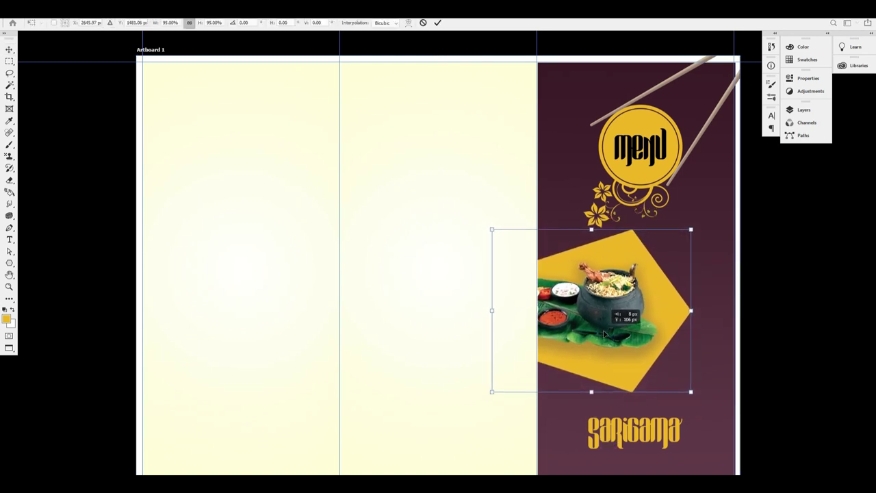
{"action": "key", "text": "Return"}
Move the menu badge group with its chopsticks and floral ornament up and to the right on the cover panel.
{"action": "right_click", "coordinate": [633, 165]}
{"action": "left_click", "coordinate": [671, 179]}
{"action": "mouse_move", "coordinate": [640, 163]}
{"action": "left_mouse_down"}
{"action": "mouse_move", "coordinate": [651, 147]}
{"action": "mouse_move", "coordinate": [654, 158]}
{"action": "left_mouse_up"}
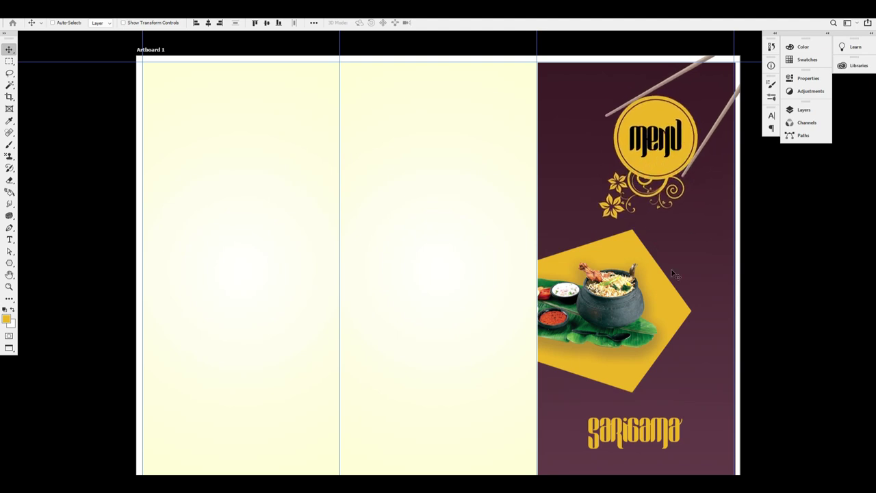
Move the "Sarigama" text up and slightly to the right, closer to the pentagon's lower corner.
{"action": "scroll", "coordinate": [641, 410], "scroll_direction": "down", "scroll_amount": 3}
{"action": "left_click_drag", "start_coordinate": [658, 372], "coordinate": [671, 358]}
{"action": "key", "text": "ctrl+z"}
{"action": "key", "text": "ctrl+z"}
{"action": "double_click", "coordinate": [538, 344]}
{"action": "key", "text": "ctrl+a"}
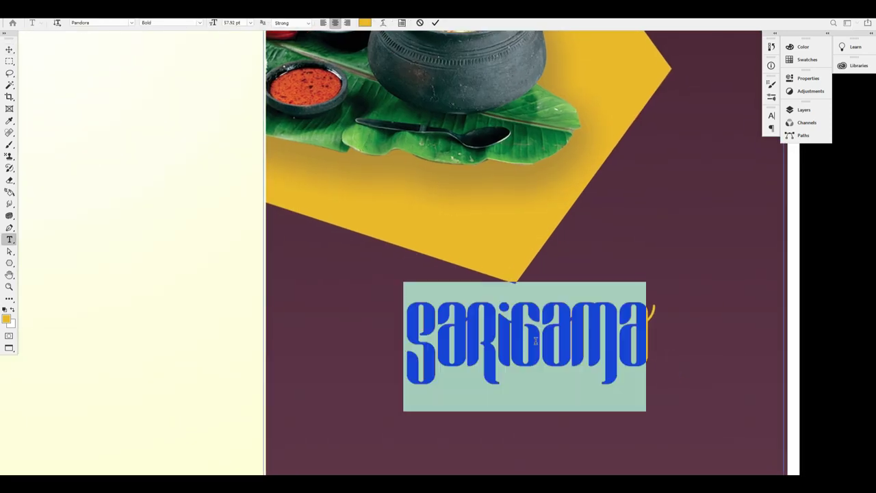
{"action": "key", "text": "Escape"}
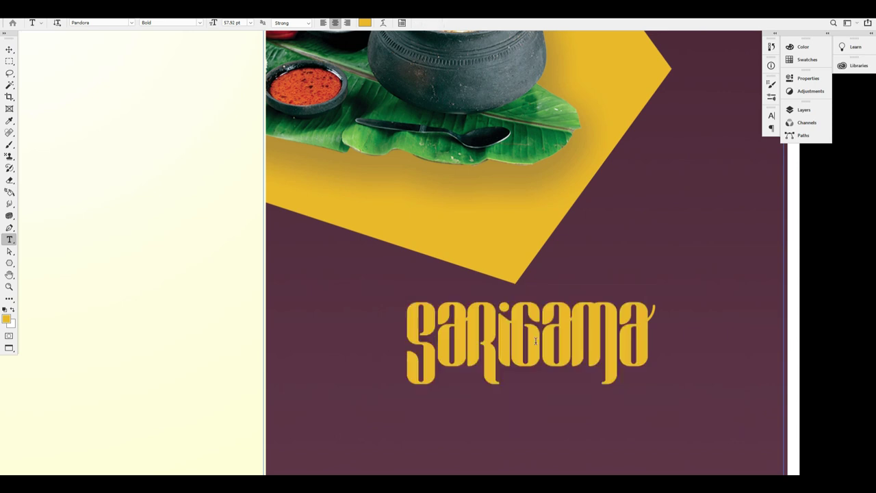
{"action": "type", "text": "v"}
{"action": "key", "text": "Escape"}
{"action": "key", "text": "v"}
Reposition the "Sarigama" text beneath the pentagon's lower corner, leaving a small gap between them.
{"action": "left_click_drag", "start_coordinate": [572, 337], "coordinate": [572, 322]}
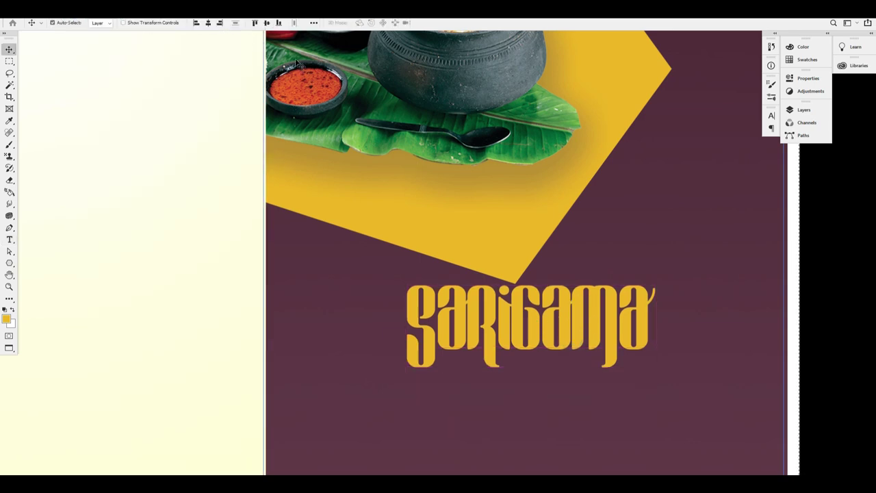
{"action": "scroll", "coordinate": [540, 189], "scroll_direction": "down", "scroll_amount": 1}
{"action": "key", "text": "ctrl+shift+Down"}
{"action": "key", "text": "ctrl+shift+Down"}
{"action": "key", "text": "ctrl+shift+Down"}
{"action": "key", "text": "ctrl+shift+Down"}
{"action": "key", "text": "shift+Down"}
{"action": "key", "text": "shift+Down"}
{"action": "key", "text": "shift+Down"}
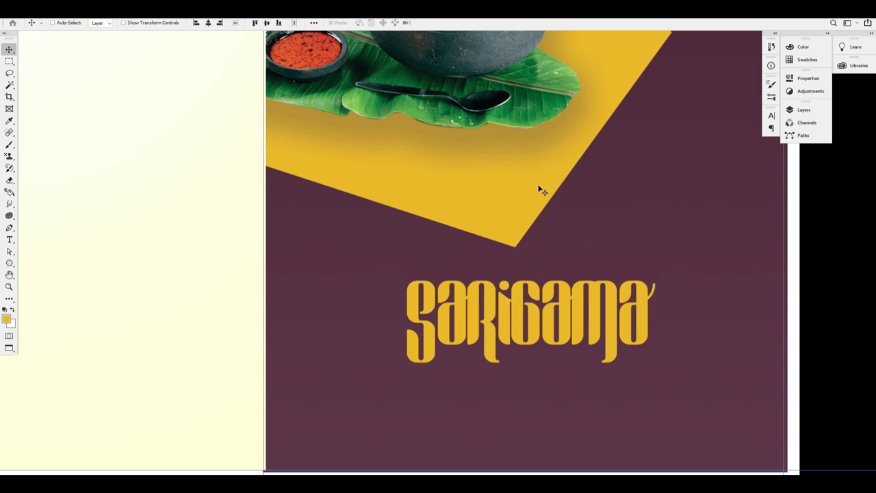
Add a "Lorem Ipsum" placeholder text line below "Sarigama" and set its font to Countryside two.
{"action": "left_click_drag", "start_coordinate": [581, 304], "coordinate": [547, 247]}
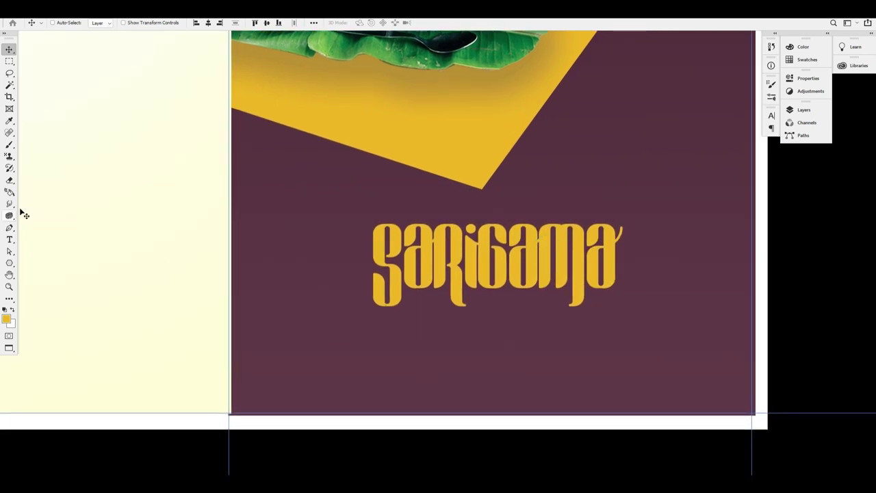
{"action": "left_click", "coordinate": [9, 239]}
{"action": "left_click", "coordinate": [491, 347]}
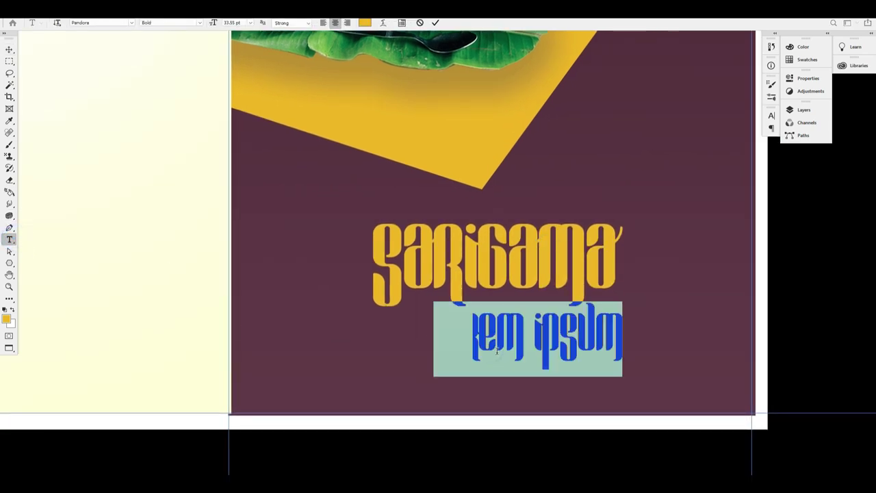
{"action": "key", "text": "ctrl+Return"}
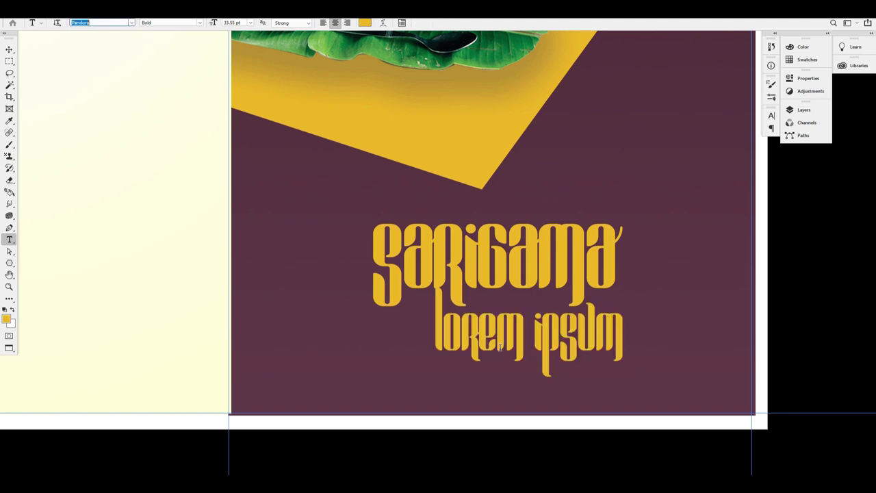
{"action": "type", "text": "cou"}
{"action": "key", "text": "Return"}
Turn off all caps for the "Lorem Ipsum" text and reduce its size to 17.55 pt.
{"action": "left_click", "coordinate": [503, 341]}
{"action": "key", "text": "ctrl+a"}
{"action": "key", "text": "ctrl+shift+comma"}
{"action": "key", "text": "ctrl+shift+comma"}
{"action": "key", "text": "ctrl+shift+comma"}
{"action": "key", "text": "ctrl+shift+comma"}
{"action": "key", "text": "ctrl+shift+comma"}
{"action": "key", "text": "ctrl+shift+comma"}
{"action": "key", "text": "ctrl+shift+comma"}
{"action": "key", "text": "ctrl+shift+comma"}
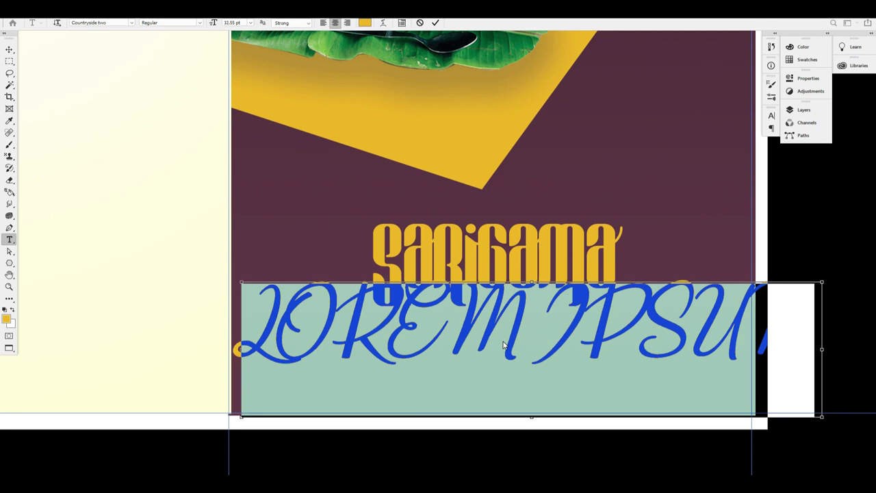
{"action": "key", "text": "ctrl+shift+comma"}
{"action": "key", "text": "ctrl+shift+comma"}
{"action": "key", "text": "ctrl+shift+comma"}
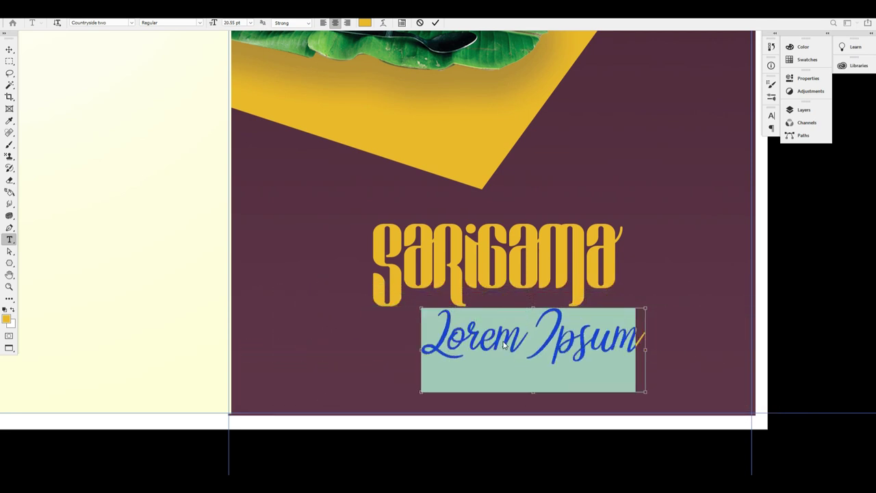
{"action": "key", "text": "ctrl+shift+comma"}
{"action": "key", "text": "ctrl+shift+comma"}
{"action": "key", "text": "ctrl+shift+comma"}
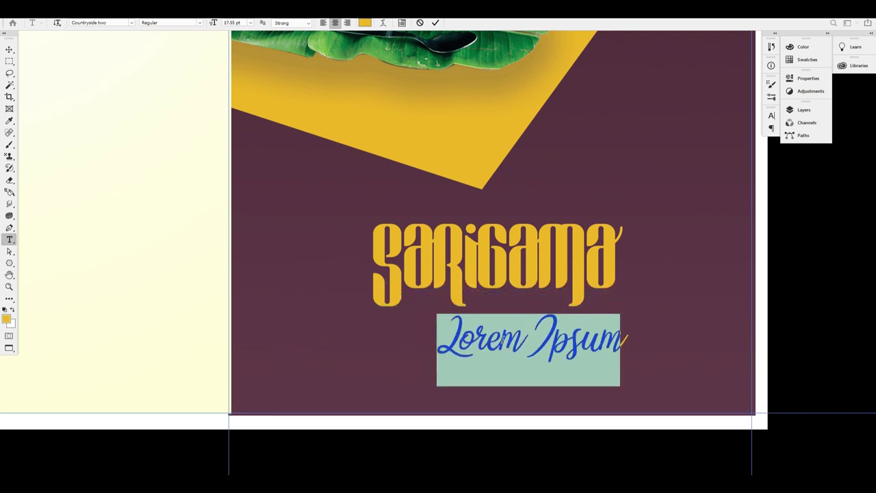
{"action": "key", "text": "ctrl+Return"}
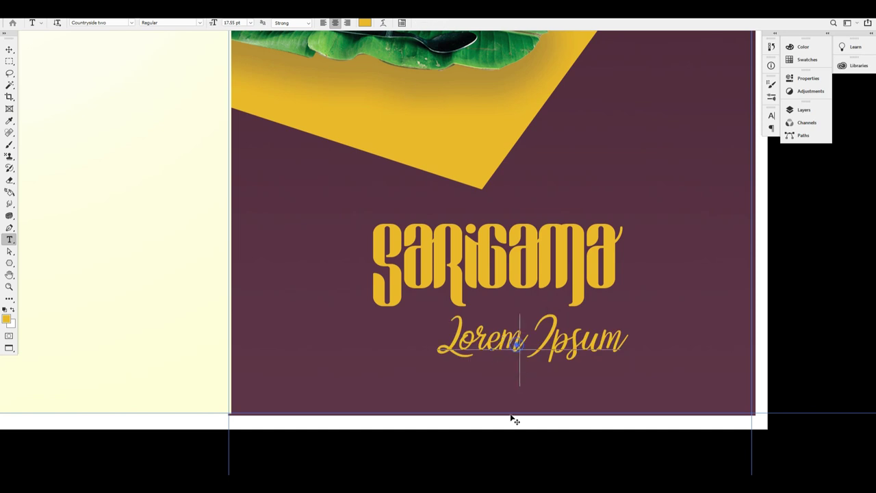
Change the "Lorem Ipsum" text's font to DejaVu Sans Condensed.
{"action": "triple_click", "coordinate": [539, 346]}
{"action": "key", "text": "Down"}
{"action": "key", "text": "Down"}
{"action": "key", "text": "Down"}
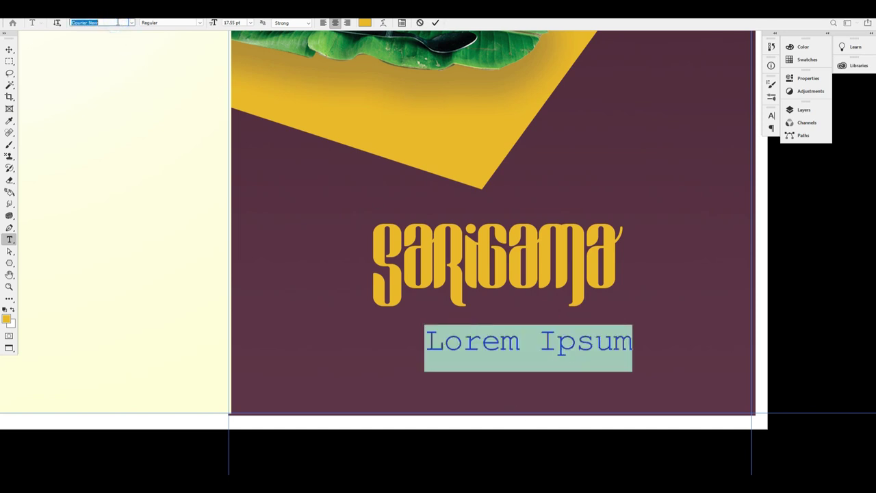
{"action": "key", "text": "Down"}
{"action": "key", "text": "Down"}
{"action": "key", "text": "Down"}
{"action": "key", "text": "Down"}
{"action": "key", "text": "Down"}
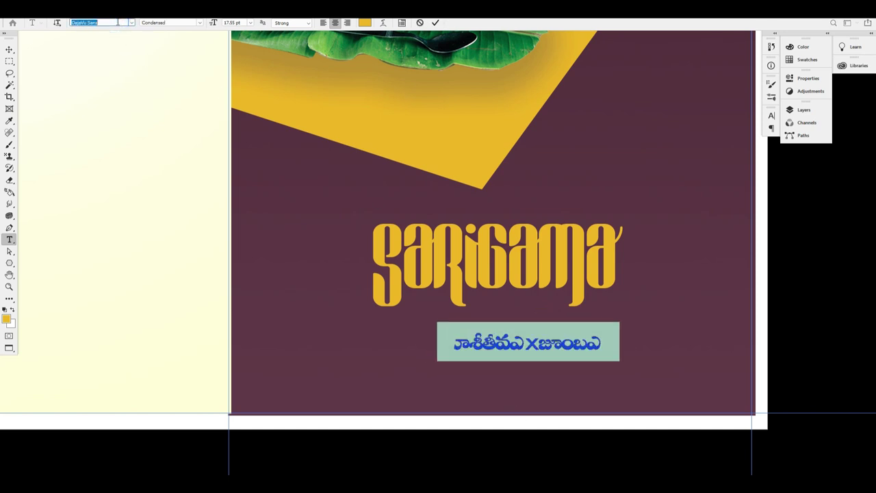
{"action": "key", "text": "Down"}
{"action": "key", "text": "Down"}
{"action": "left_click", "coordinate": [528, 301]}
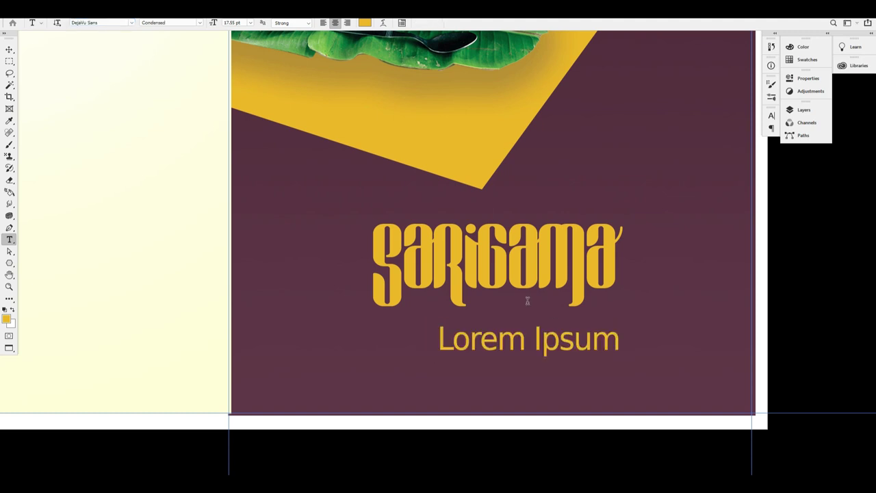
Reduce the "Lorem Ipsum" text's size to 13.55 pt.
{"action": "left_click", "coordinate": [519, 345]}
{"action": "key", "text": "ctrl+a"}
{"action": "key", "text": "ctrl+shift+comma"}
{"action": "key", "text": "ctrl+shift+comma"}
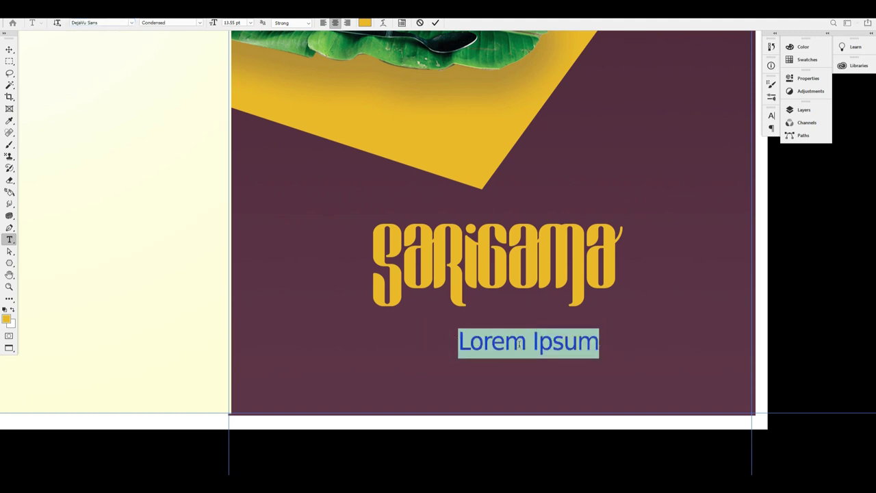
{"action": "key", "text": "ctrl+Return"}
Recolour the "Lorem Ipsum" text white and move it up to sit centred just beneath "Sarigama".
{"action": "key", "text": "v"}
{"action": "key", "text": "ctrl+BackSpace"}
{"action": "left_click_drag", "start_coordinate": [514, 344], "coordinate": [496, 331]}
Replace the "Lorem Ipsum" placeholder with the restaurant's full street address on one line.
{"action": "double_click", "coordinate": [496, 332]}
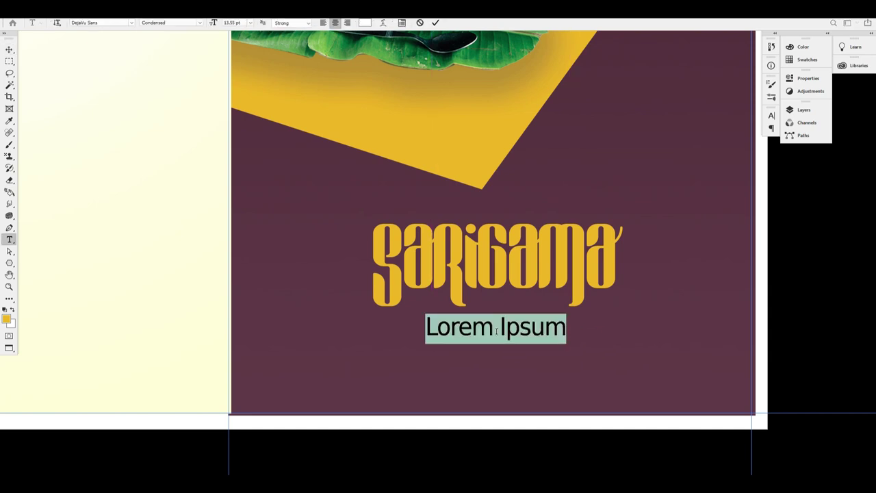
{"action": "type", "text": "5427 nAC"}
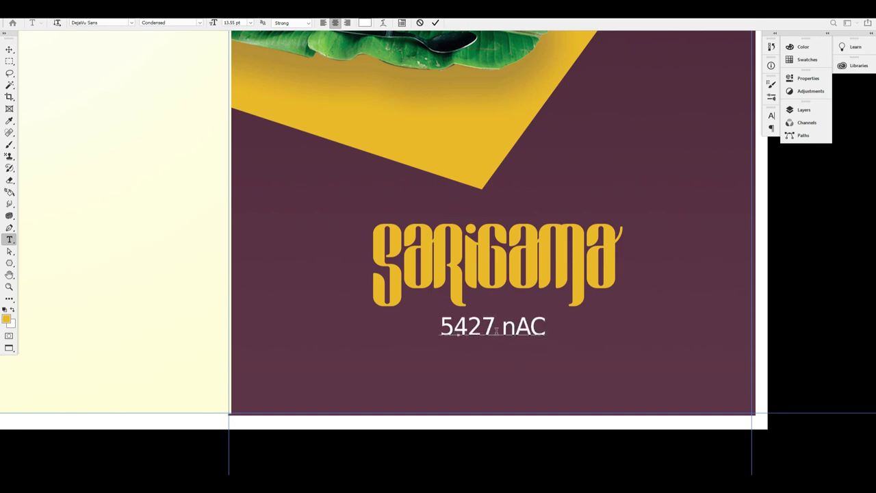
{"action": "key", "text": "BackSpace"}
{"action": "key", "text": "BackSpace"}
{"action": "key", "text": "BackSpace"}
{"action": "key", "text": "BackSpace"}
{"action": "type", "text": "Mac"}
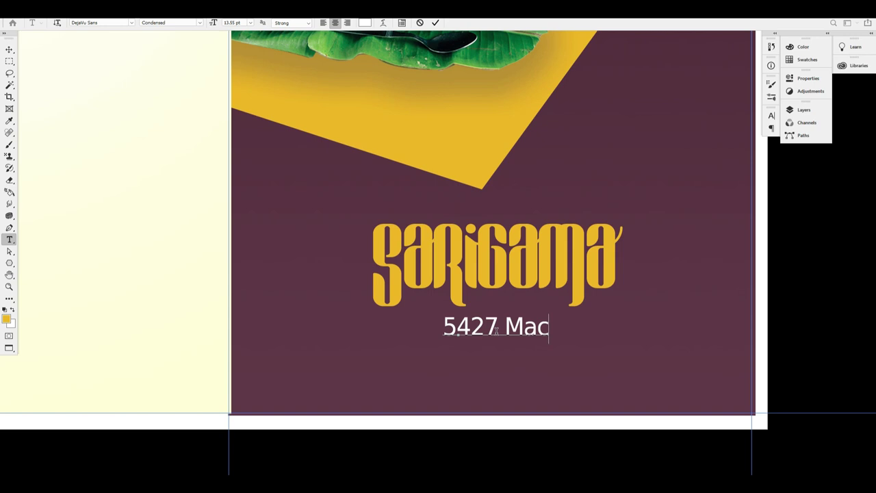
{"action": "type", "text": " Arth"}
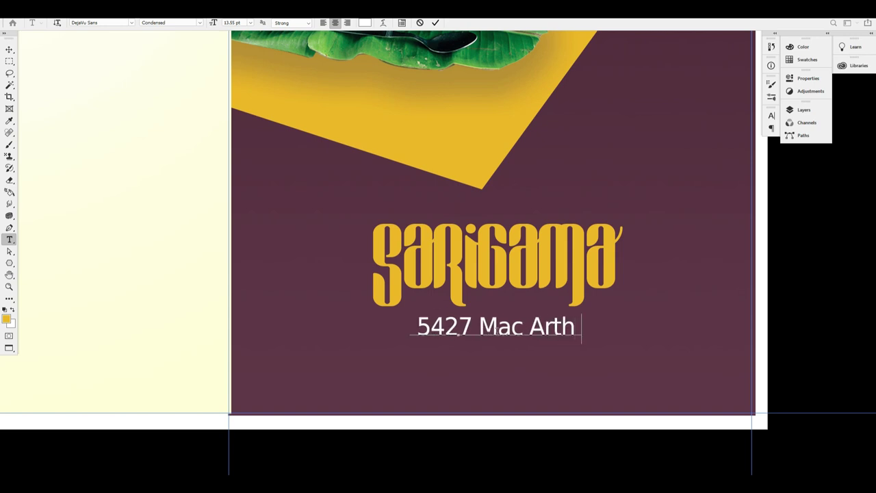
{"action": "type", "text": "ur Blvd, I"}
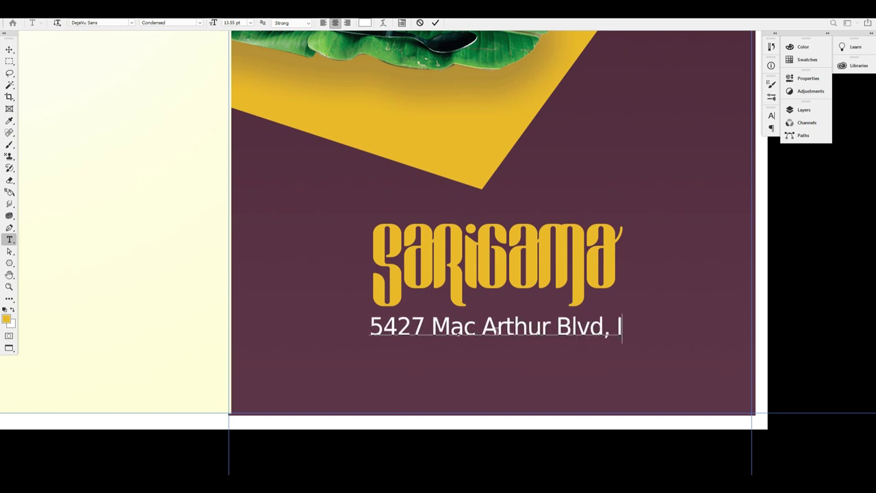
{"action": "type", "text": "rving Texas "}
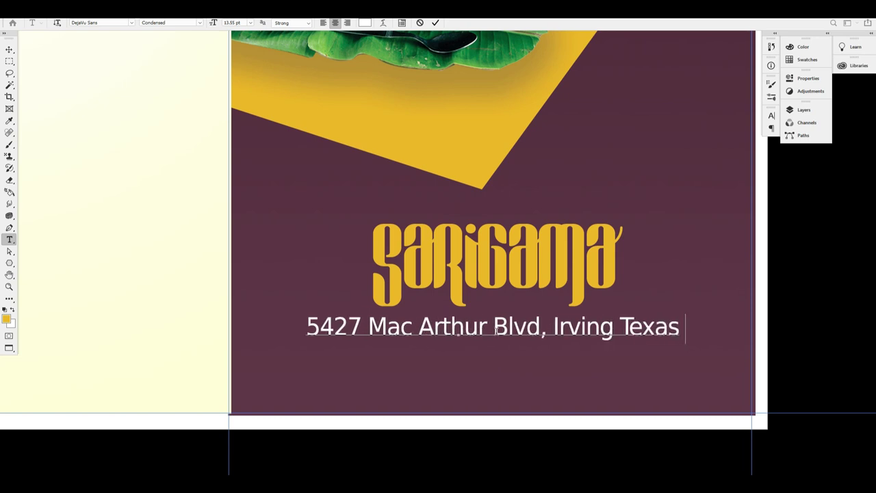
{"action": "type", "text": "75038"}
Reduce the address text's size to 6.55 pt, keeping it centre-aligned.
{"action": "key", "text": "ctrl+a"}
{"action": "key", "text": "ctrl+shift+comma"}
{"action": "key", "text": "ctrl+shift+comma"}
{"action": "key", "text": "ctrl+shift+comma"}
{"action": "key", "text": "ctrl+shift+comma"}
{"action": "key", "text": "ctrl+shift+comma"}
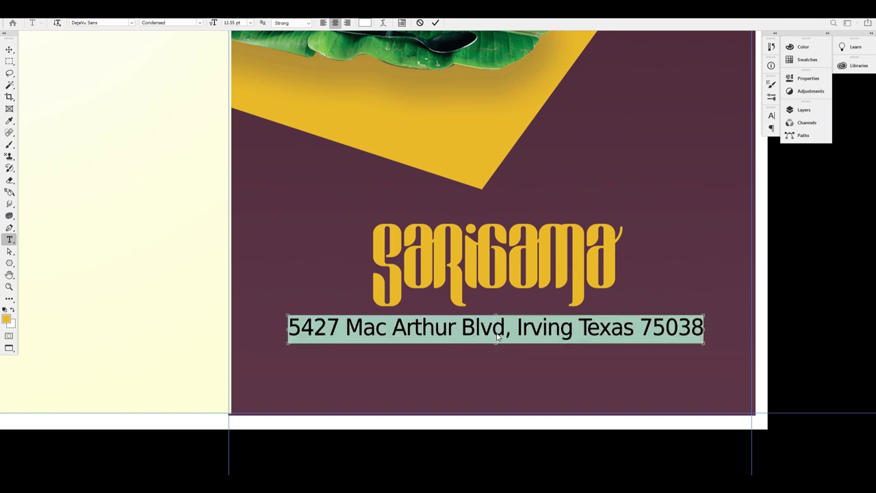
{"action": "key", "text": "ctrl+shift+comma"}
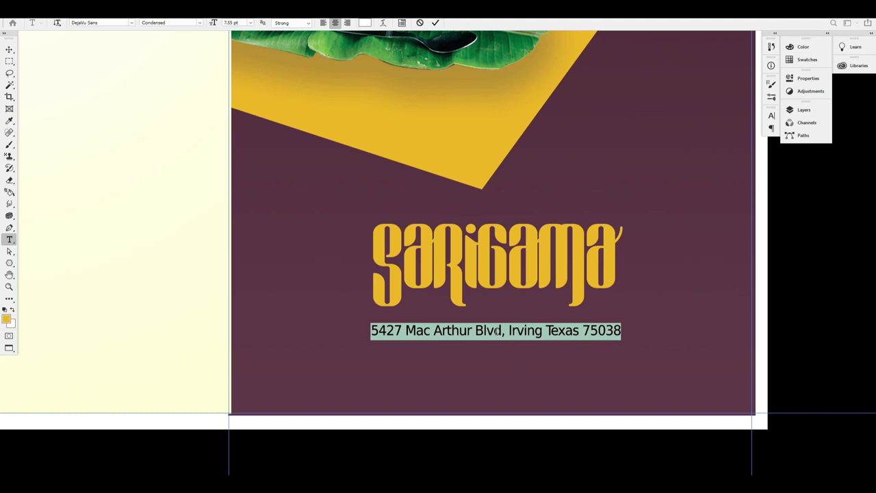
{"action": "key", "text": "ctrl+shift+l"}
{"action": "key", "text": "ctrl+shift+c"}
{"action": "key", "text": "ctrl+shift+period"}
{"action": "key", "text": "ctrl+shift+comma"}
{"action": "key", "text": "ctrl+shift+comma"}
{"action": "key", "text": "ctrl+shift+comma"}
{"action": "key", "text": "ctrl+shift+period"}
{"action": "key", "text": "ctrl+Return"}
Nudge the address line up slightly, closer to the "Sarigama" title.
{"action": "key", "text": "v"}
{"action": "key", "text": "shift+Up"}
{"action": "key", "text": "Up"}
{"action": "key", "text": "Up"}
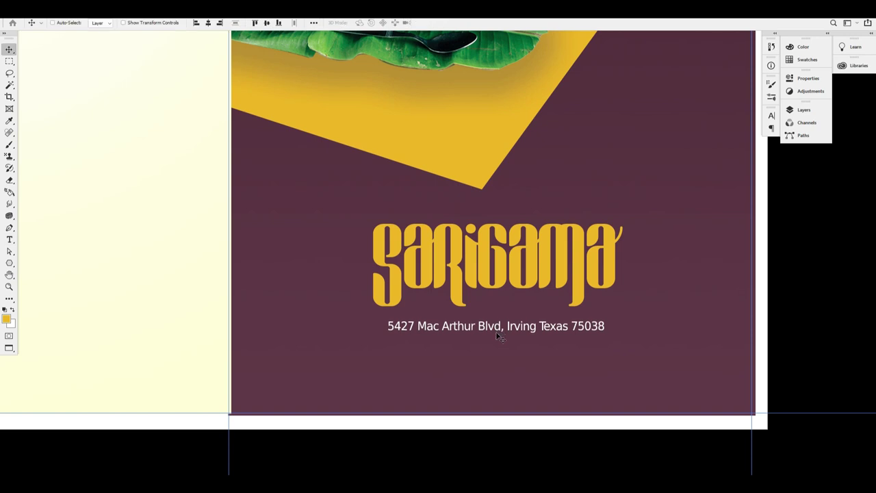
Duplicate the address line twice, placing the copies in a column beneath it with a slightly wider gap above the last.
{"action": "key", "text": "ctrl+j"}
{"action": "key", "text": "shift+Down"}
{"action": "key", "text": "shift+Down"}
{"action": "key", "text": "shift+Down"}
{"action": "key", "text": "shift+Down"}
{"action": "key", "text": "shift+Down"}
{"action": "key", "text": "shift+Up"}
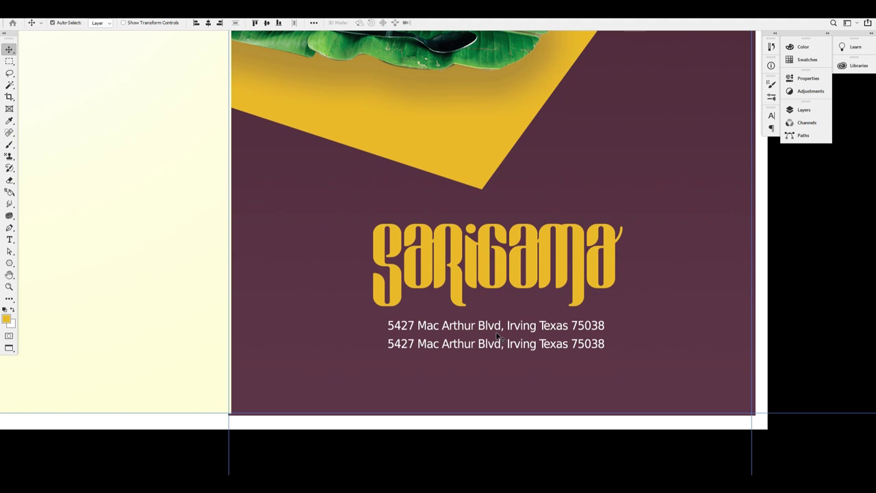
{"action": "key", "text": "shift+Down"}
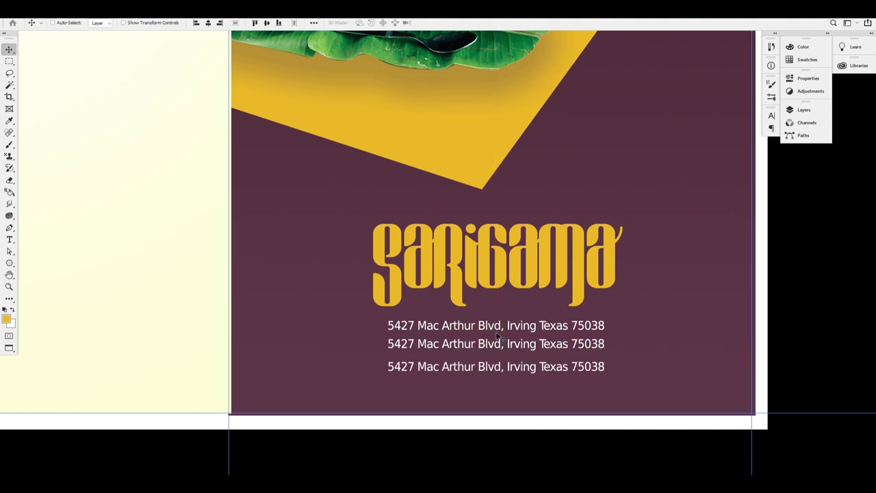
{"action": "key", "text": "t"}
{"action": "left_click", "coordinate": [514, 367]}
{"action": "key", "text": "ctrl+a"}
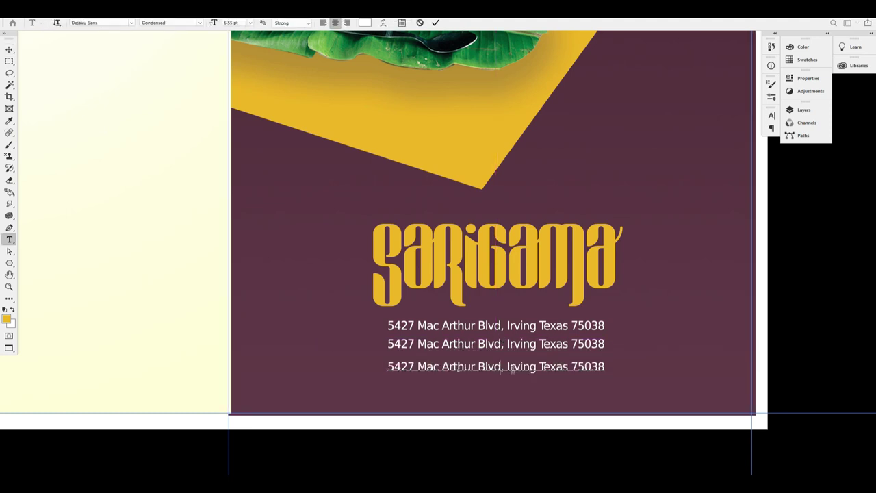
{"action": "type", "text": "www.website.com"}
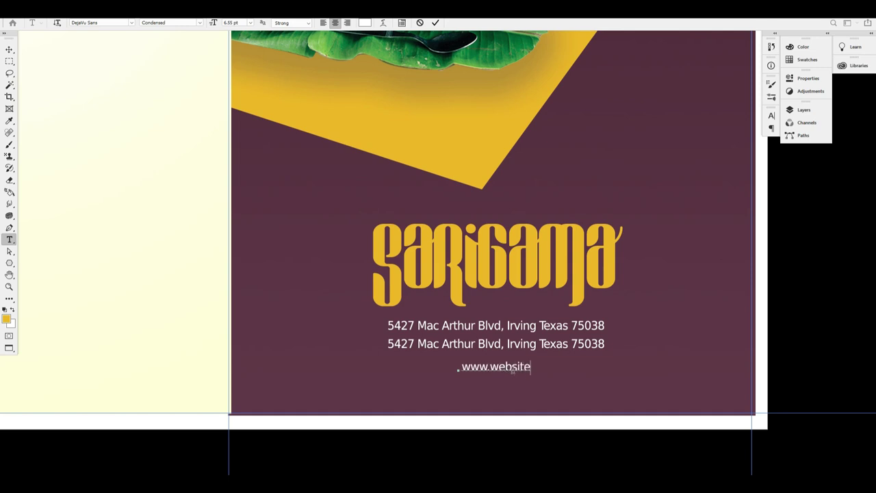
{"action": "key", "text": "ctrl+a"}
{"action": "key", "text": "ctrl+Return"}
{"action": "key", "text": "v"}
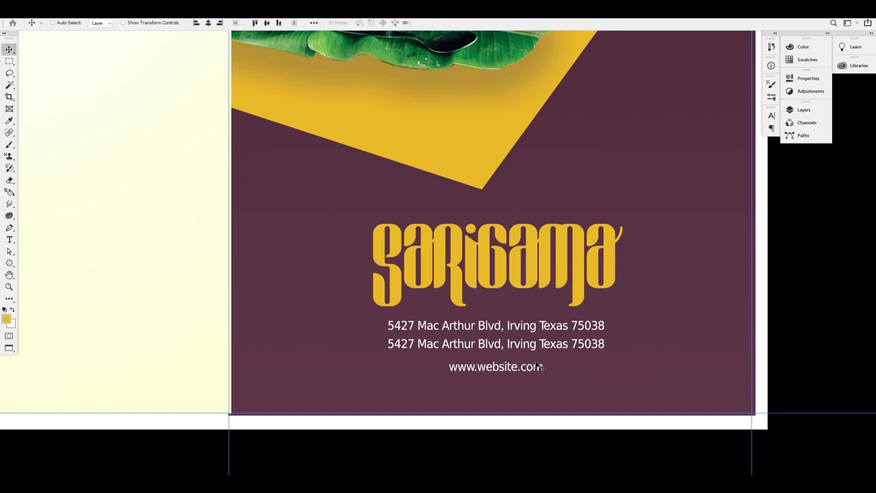
Replace the comma in the second address line with a "|" separator.
{"action": "scroll", "coordinate": [559, 345], "scroll_direction": "up", "scroll_amount": 1}
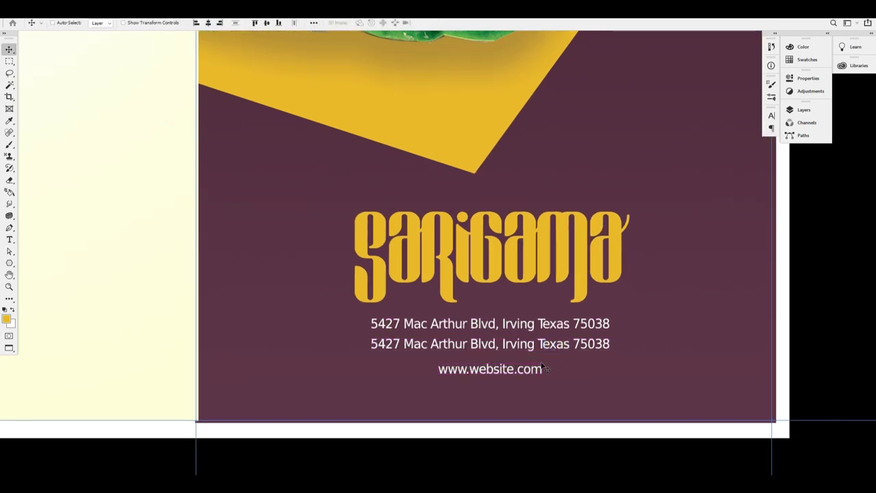
{"action": "key", "text": "t"}
{"action": "left_click", "coordinate": [506, 347]}
{"action": "key", "text": "End"}
{"action": "key", "text": "shift+Left"}
{"action": "key", "text": "shift+Left"}
{"action": "key", "text": "shift+Left"}
{"action": "key", "text": "Left"}
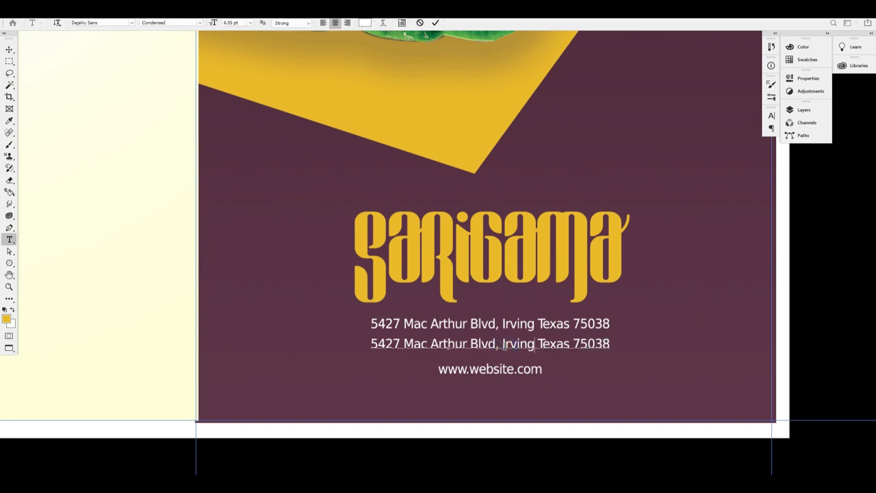
{"action": "key", "text": "BackSpace"}
{"action": "key", "text": "BackSpace"}
{"action": "type", "text": "+"}
{"action": "key", "text": "BackSpace"}
{"action": "type", "text": "|"}
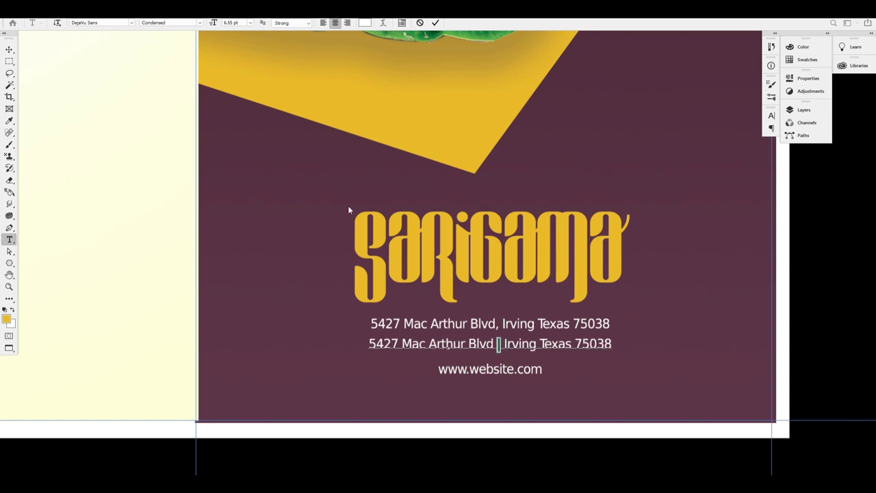
Recolour the "|" separator in the second address line with the yellow sampled from the shape behind the food image.
{"action": "left_click", "coordinate": [771, 115]}
{"action": "left_click", "coordinate": [747, 167]}
{"action": "left_click", "coordinate": [503, 84]}
{"action": "key", "text": "Return"}
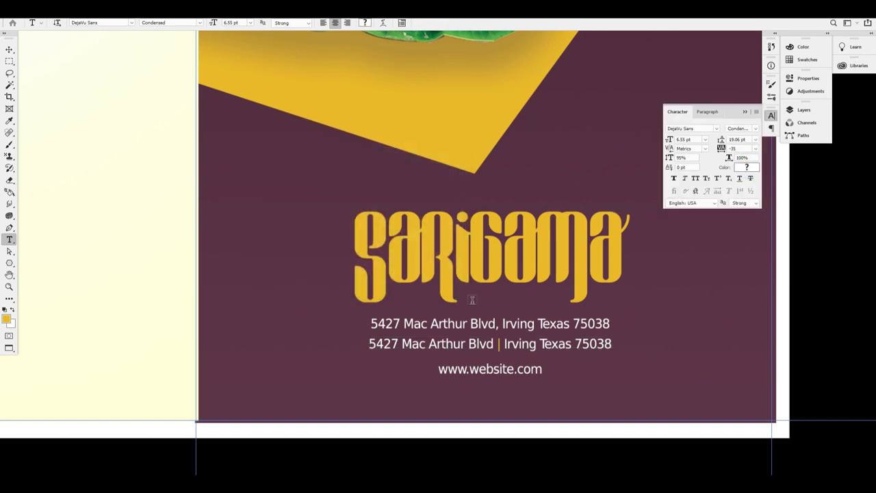
{"action": "left_click", "coordinate": [9, 49]}
Draw a thin horizontal rectangle about 558 × 5 px between the "Sarigama" title and the first address line, and fill it with white.
{"action": "left_click", "coordinate": [9, 262]}
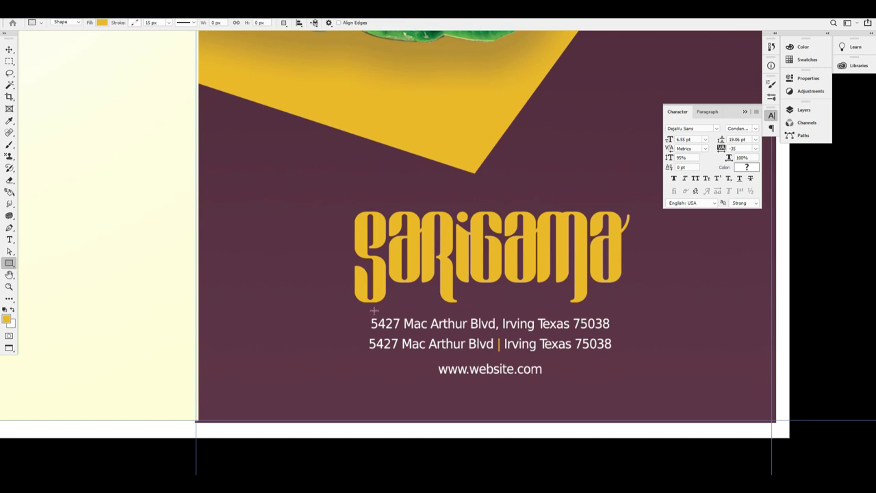
{"action": "left_click_drag", "start_coordinate": [357, 310], "coordinate": [637, 312]}
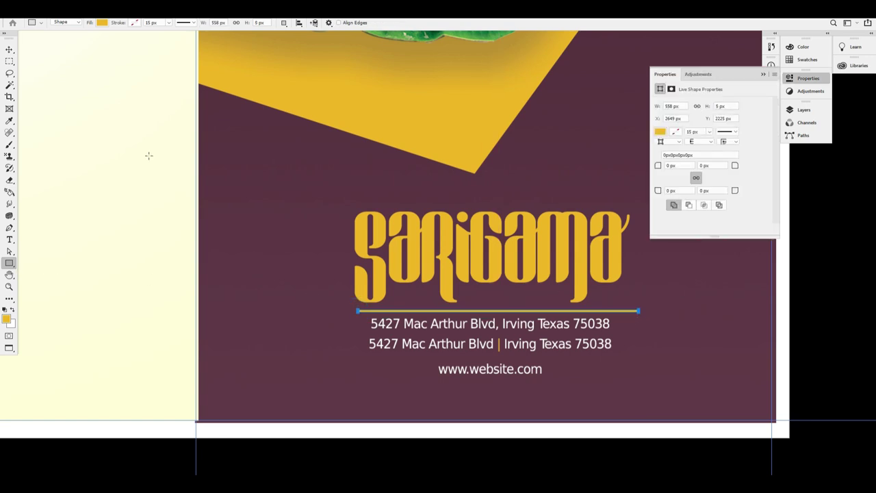
{"action": "key", "text": "ctrl+BackSpace"}
{"action": "key", "text": "v"}
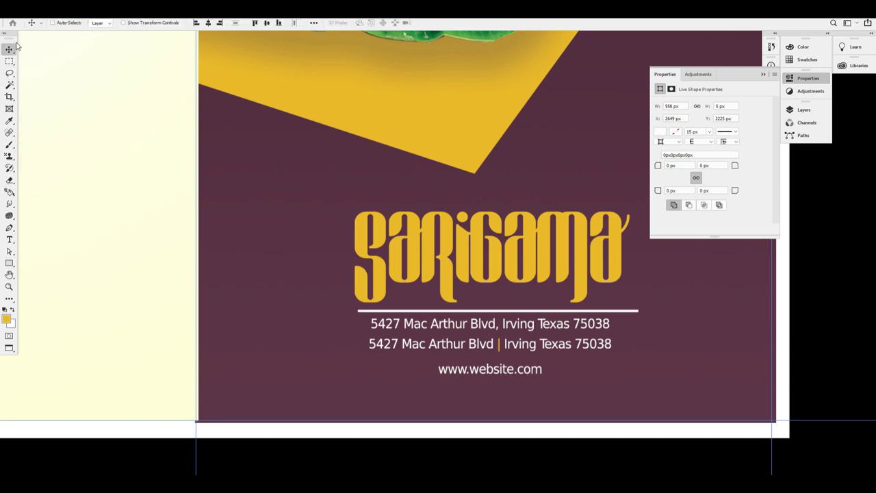
Nudge the white divider line left and slightly down, centring it over the address lines.
{"action": "key", "text": "Down"}
{"action": "key", "text": "Down"}
{"action": "key", "text": "Right"}
{"action": "key", "text": "Right"}
Duplicate the white divider line and move the copy down between the second address line and the website line.
{"action": "key", "text": "alt+Down"}
{"action": "key", "text": "shift+Down"}
{"action": "key", "text": "shift+Down"}
{"action": "key", "text": "shift+Down"}
{"action": "key", "text": "shift+Down"}
{"action": "key", "text": "shift+Down"}
{"action": "key", "text": "shift+Down"}
{"action": "key", "text": "shift+Down"}
{"action": "key", "text": "shift+Down"}
{"action": "key", "text": "shift+Down"}
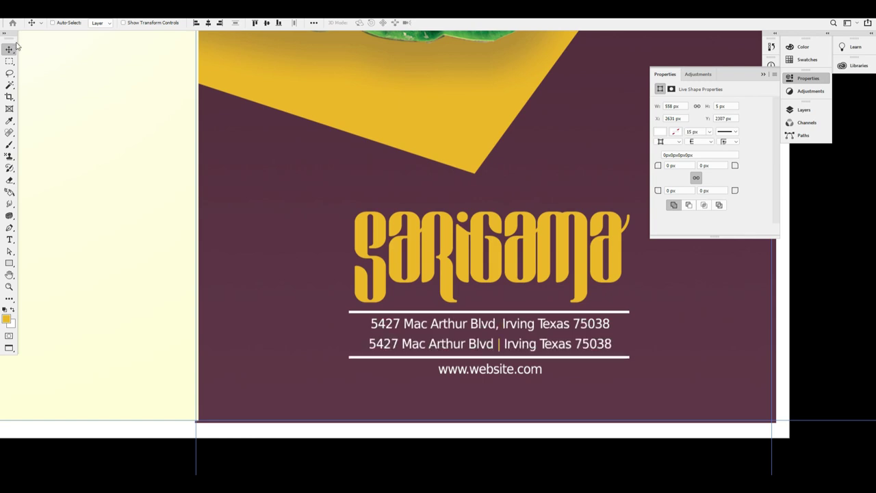
Fit both artboards in view and collapse the open Properties and Character panels.
{"action": "key", "text": "ctrl+0"}
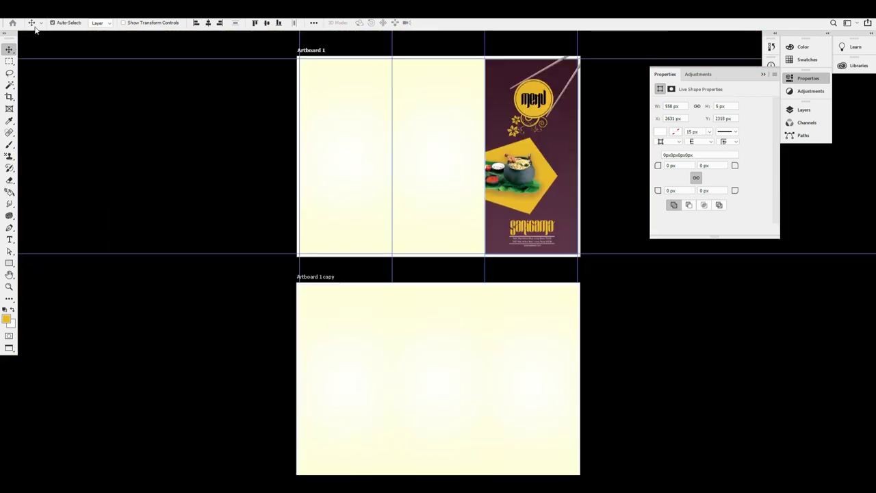
{"action": "left_click", "coordinate": [795, 82]}
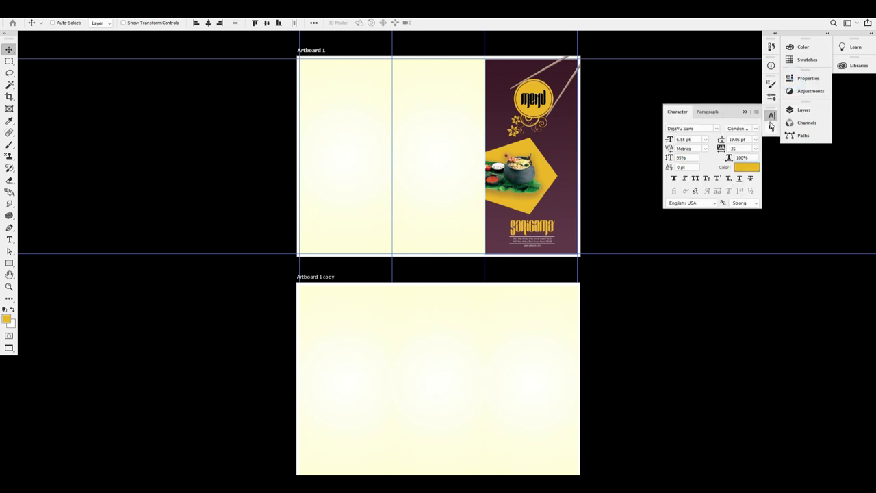
{"action": "left_click", "coordinate": [769, 117]}
{"action": "scroll", "coordinate": [533, 74], "scroll_direction": "up", "scroll_amount": 1}
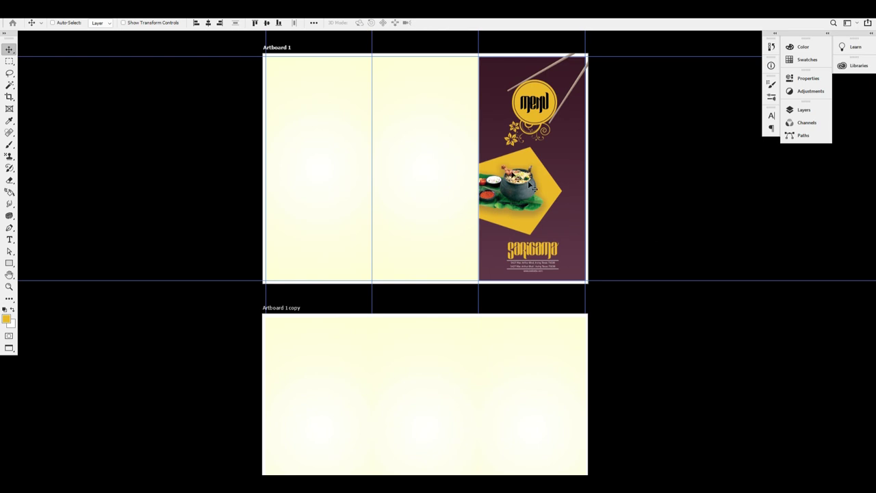
Add a line of placeholder text near the top of the middle panel and scale it to 538.85%.
{"action": "left_click", "coordinate": [458, 84], "text": "ctrl"}
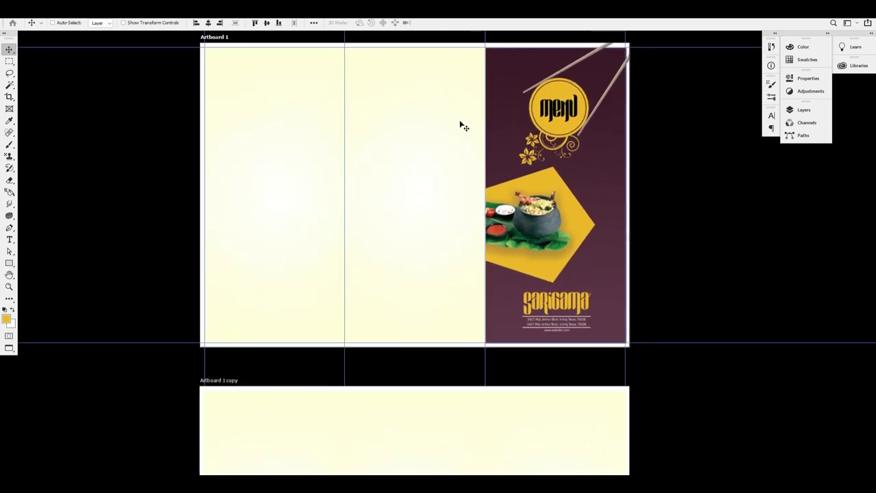
{"action": "right_click", "coordinate": [567, 303]}
{"action": "left_click", "coordinate": [593, 315]}
{"action": "right_click", "coordinate": [567, 324]}
{"action": "left_click", "coordinate": [596, 337]}
{"action": "left_click", "coordinate": [431, 59]}
{"action": "key", "text": "t"}
{"action": "left_click", "coordinate": [341, 96]}
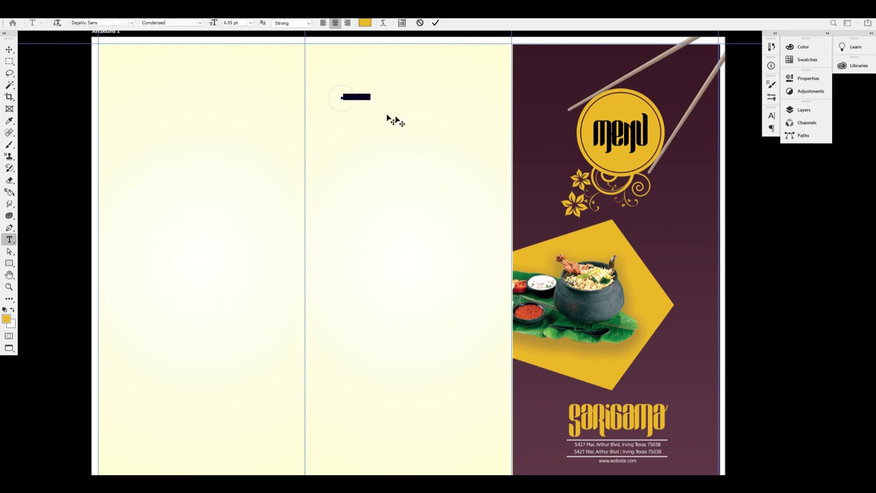
{"action": "key", "text": "Escape"}
{"action": "key", "text": "ctrl+z"}
{"action": "key", "text": "ctrl+t"}
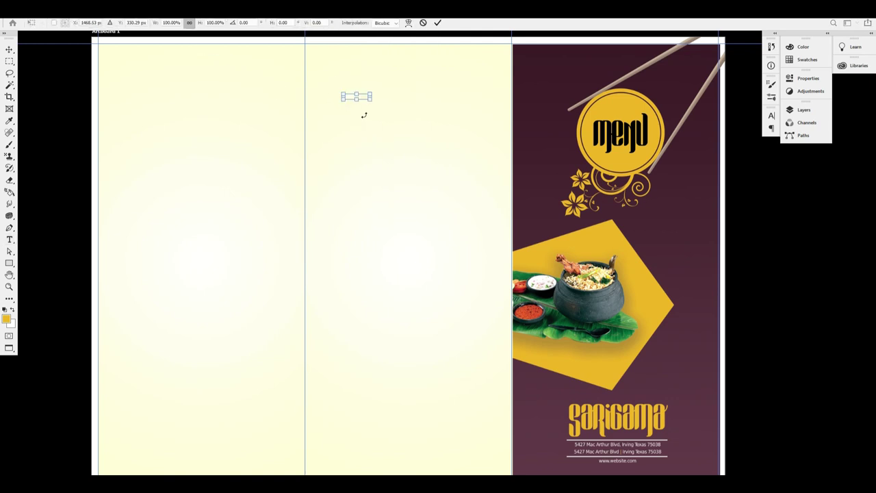
{"action": "left_click_drag", "start_coordinate": [371, 98], "coordinate": [487, 167]}
{"action": "key", "text": "Return"}
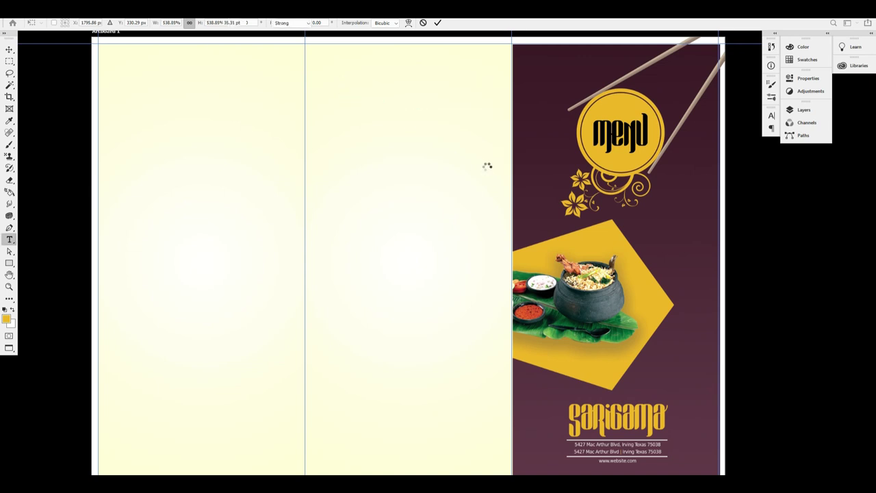
Replace the placeholder line with the heading "About Us" in yellow, using the Countryside two font.
{"action": "key", "text": "ctrl+BackSpace"}
{"action": "key", "text": "alt+BackSpace"}
{"action": "left_click", "coordinate": [419, 101]}
{"action": "key", "text": "ctrl+a"}
{"action": "left_click", "coordinate": [130, 24]}
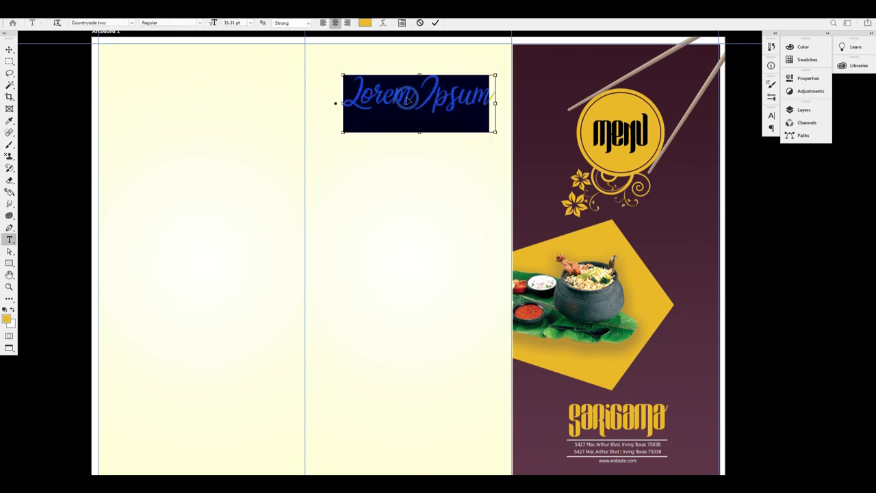
{"action": "type", "text": "About Us"}
Reduce the heading's font size and move it toward the left edge of the middle panel.
{"action": "key", "text": "ctrl+a"}
{"action": "key", "text": "ctrl+shift+comma"}
{"action": "key", "text": "ctrl+shift+comma"}
{"action": "key", "text": "ctrl+shift+comma"}
{"action": "key", "text": "ctrl+shift+comma"}
{"action": "key", "text": "ctrl+shift+comma"}
{"action": "key", "text": "ctrl+shift+comma"}
{"action": "key", "text": "ctrl+shift+comma"}
{"action": "key", "text": "ctrl+shift+comma"}
{"action": "key", "text": "ctrl+shift+comma"}
{"action": "key", "text": "ctrl+shift+comma"}
{"action": "key", "text": "ctrl+shift+comma"}
{"action": "key", "text": "ctrl+shift+period"}
{"action": "key", "text": "ctrl+shift+period"}
{"action": "key", "text": "ctrl+shift+period"}
{"action": "key", "text": "ctrl+shift+period"}
{"action": "key", "text": "ctrl+shift+period"}
{"action": "key", "text": "ctrl+Return"}
{"action": "key", "text": "v"}
{"action": "left_click_drag", "start_coordinate": [412, 98], "coordinate": [356, 97]}
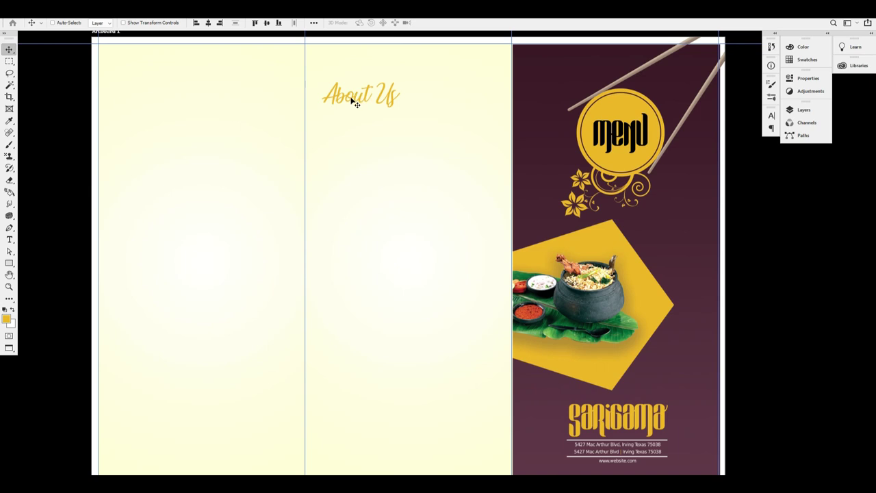
Scale the "About Us" heading down slightly and place it closer to the middle panel's top-left corner.
{"action": "scroll", "coordinate": [355, 103], "scroll_direction": "up", "scroll_amount": 2}
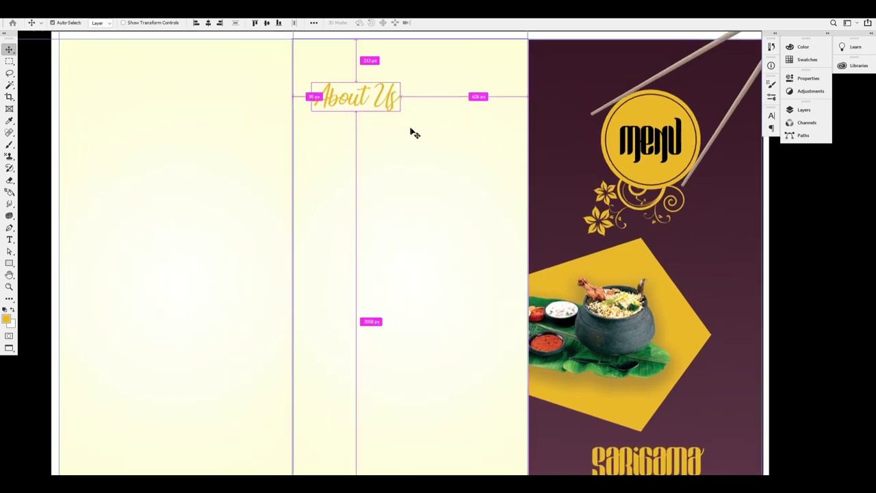
{"action": "key", "text": "ctrl+t"}
{"action": "left_click_drag", "start_coordinate": [400, 97], "coordinate": [371, 83]}
{"action": "key", "text": "Return"}
{"action": "key", "text": "0"}
{"action": "double_click", "coordinate": [372, 83]}
{"action": "key", "text": "Escape"}
Create a paragraph text box beneath the heading, with left-aligned text enlarged to 11.55 pt.
{"action": "left_click_drag", "start_coordinate": [320, 147], "coordinate": [509, 421]}
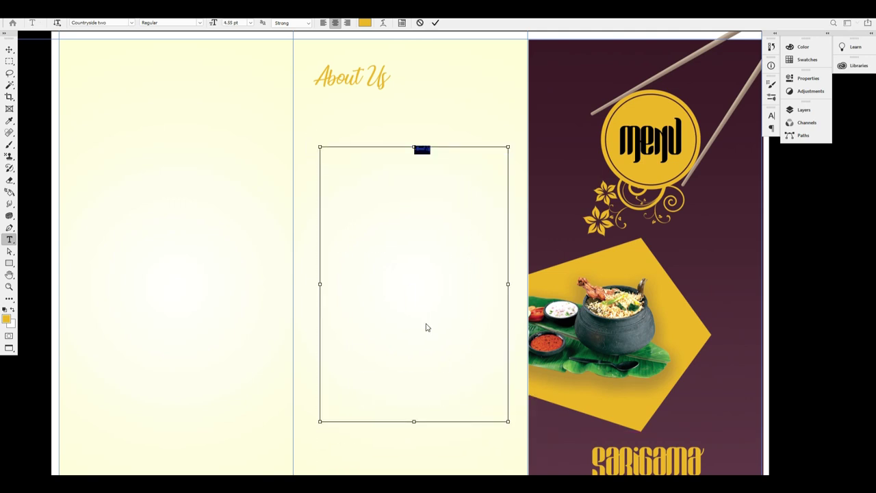
{"action": "key", "text": "ctrl+shift+period"}
{"action": "key", "text": "ctrl+shift+period"}
{"action": "key", "text": "ctrl+shift+period"}
{"action": "key", "text": "ctrl+shift+l"}
{"action": "left_click", "coordinate": [382, 163]}
{"action": "key", "text": "ctrl+a"}
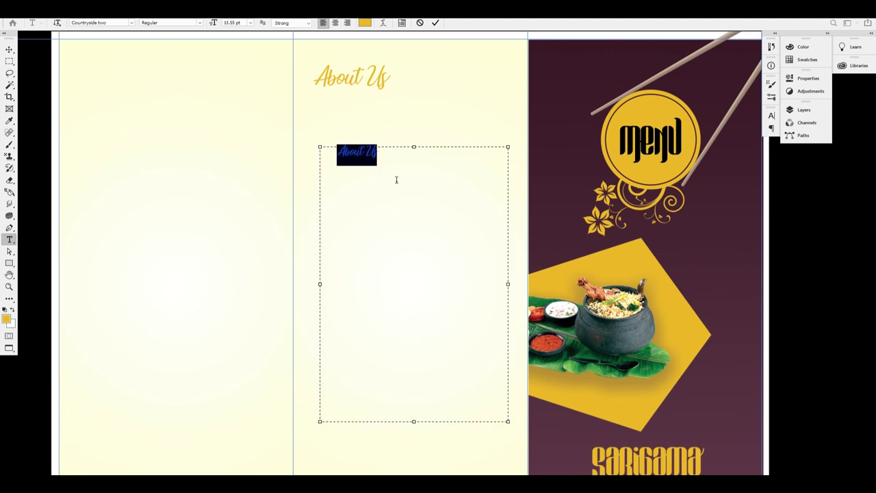
Replace the text box's content with "about us" and copy that phrase.
{"action": "key", "text": "ctrl+v"}
{"action": "key", "text": "ctrl+a"}
{"action": "key", "text": "super+space"}
{"action": "key", "text": "ctrl+z"}
{"action": "type", "text": "about"}
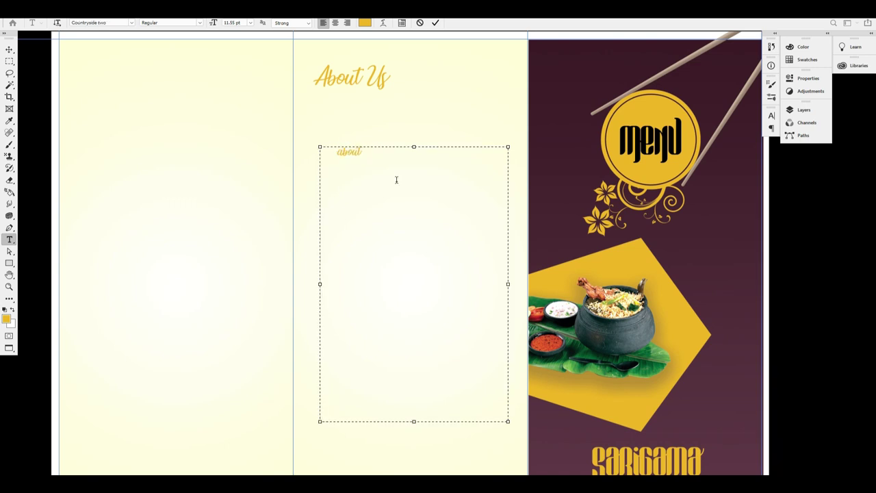
{"action": "type", "text": " us"}
{"action": "key", "text": "ctrl+a"}
{"action": "key", "text": "ctrl+c"}
Paste the copied phrase repeatedly to build a first paragraph of ten lines.
{"action": "key", "text": "ctrl+v"}
{"action": "key", "text": "ctrl+v"}
{"action": "key", "text": "ctrl+v"}
{"action": "key", "text": "ctrl+v"}
{"action": "key", "text": "ctrl+v"}
{"action": "key", "text": "ctrl+v"}
{"action": "key", "text": "ctrl+a"}
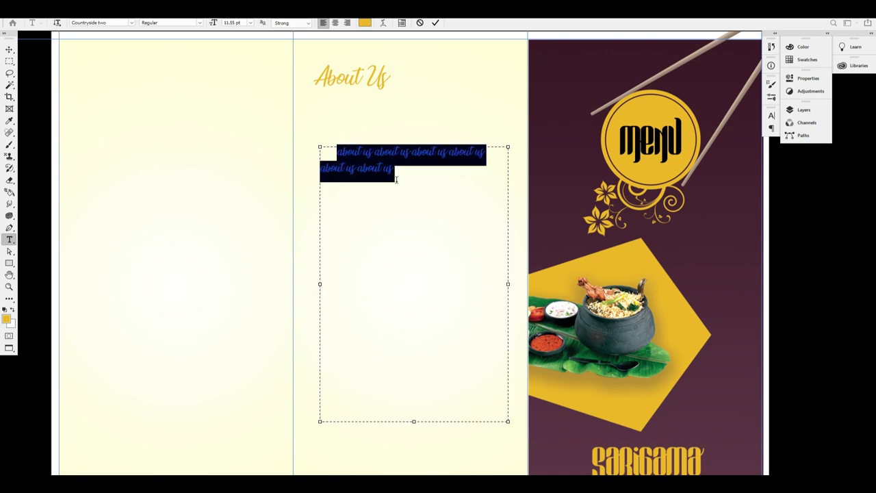
{"action": "left_click", "coordinate": [396, 179]}
{"action": "key", "text": "ctrl+v"}
{"action": "key", "text": "ctrl+v"}
{"action": "key", "text": "ctrl+v"}
{"action": "key", "text": "ctrl+v"}
{"action": "key", "text": "ctrl+v"}
{"action": "key", "text": "ctrl+v"}
{"action": "key", "text": "ctrl+v"}
{"action": "key", "text": "ctrl+v"}
{"action": "key", "text": "ctrl+v"}
{"action": "key", "text": "ctrl+v"}
{"action": "key", "text": "ctrl+v"}
{"action": "key", "text": "ctrl+v"}
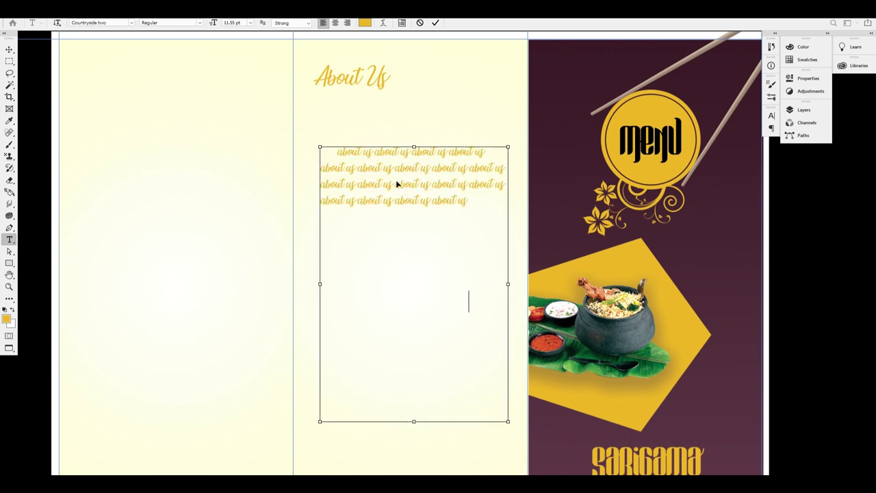
{"action": "key", "text": "ctrl+v"}
{"action": "key", "text": "ctrl+v"}
{"action": "key", "text": "ctrl+v"}
{"action": "key", "text": "ctrl+v"}
{"action": "key", "text": "ctrl+v"}
{"action": "key", "text": "ctrl+v"}
{"action": "key", "text": "ctrl+v"}
{"action": "key", "text": "ctrl+v"}
{"action": "key", "text": "ctrl+v"}
{"action": "key", "text": "ctrl+v"}
{"action": "key", "text": "ctrl+v"}
{"action": "key", "text": "ctrl+v"}
{"action": "key", "text": "ctrl+v"}
{"action": "key", "text": "ctrl+v"}
{"action": "key", "text": "ctrl+v"}
{"action": "key", "text": "ctrl+v"}
{"action": "key", "text": "ctrl+v"}
{"action": "key", "text": "ctrl+v"}
{"action": "key", "text": "ctrl+v"}
{"action": "key", "text": "ctrl+v"}
Start a second paragraph and fill the rest of the text box with repeated "about us" phrases.
{"action": "key", "text": "Return"}
{"action": "key", "text": "ctrl+v"}
{"action": "key", "text": "ctrl+v"}
{"action": "key", "text": "ctrl+v"}
{"action": "key", "text": "ctrl+v"}
{"action": "key", "text": "ctrl+v"}
{"action": "key", "text": "ctrl+v"}
{"action": "key", "text": "ctrl+v"}
{"action": "key", "text": "ctrl+v"}
{"action": "key", "text": "ctrl+v"}
{"action": "key", "text": "ctrl+v"}
{"action": "key", "text": "ctrl+v"}
{"action": "key", "text": "ctrl+v"}
{"action": "key", "text": "ctrl+v"}
{"action": "key", "text": "ctrl+v"}
{"action": "key", "text": "ctrl+v"}
{"action": "key", "text": "ctrl+v"}
{"action": "key", "text": "ctrl+v"}
{"action": "key", "text": "ctrl+v"}
{"action": "key", "text": "ctrl+v"}
{"action": "key", "text": "ctrl+v"}
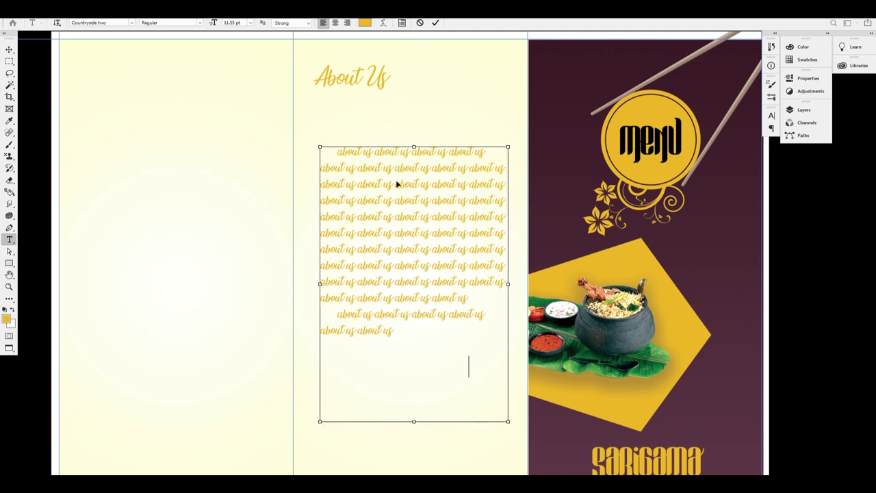
{"action": "key", "text": "ctrl+a"}
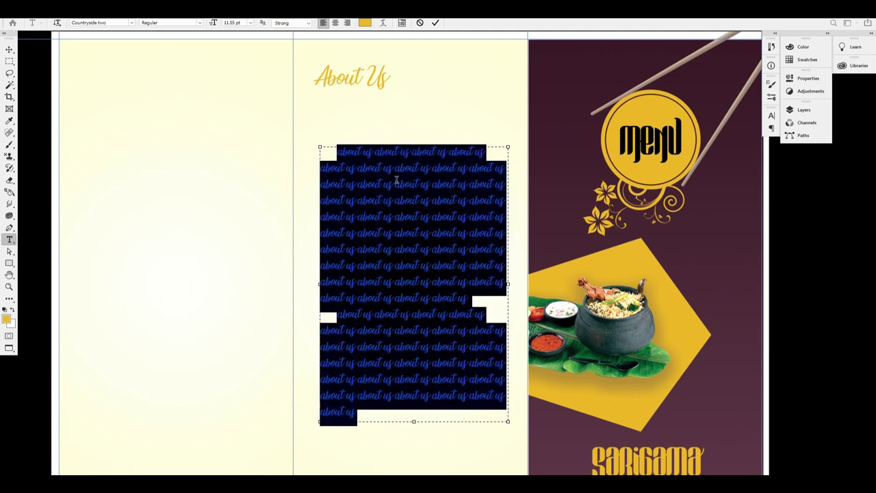
Finish the body text and move it up to sit just below the "About Us" heading.
{"action": "key", "text": "ctrl+Return"}
{"action": "key", "text": "v"}
{"action": "left_click_drag", "start_coordinate": [404, 229], "coordinate": [400, 187]}
{"action": "left_click", "coordinate": [209, 26]}
{"action": "key", "text": "ctrl+d"}
{"action": "key", "text": "Down"}
{"action": "key", "text": "Down"}
{"action": "key", "text": "Down"}
{"action": "key", "text": "Down"}
{"action": "key", "text": "Down"}
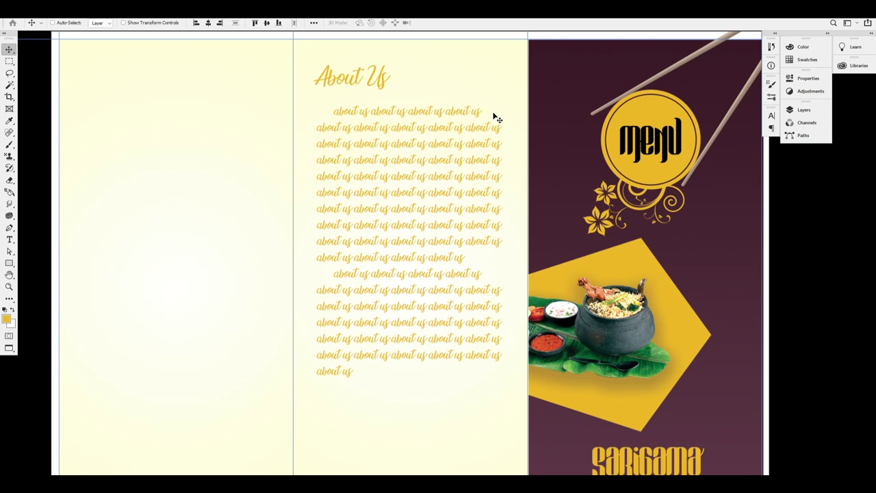
Try moving the Sarigama restaurant name upward on the cover panel, and undo the move.
{"action": "scroll", "coordinate": [771, 319], "scroll_direction": "down", "scroll_amount": 5}
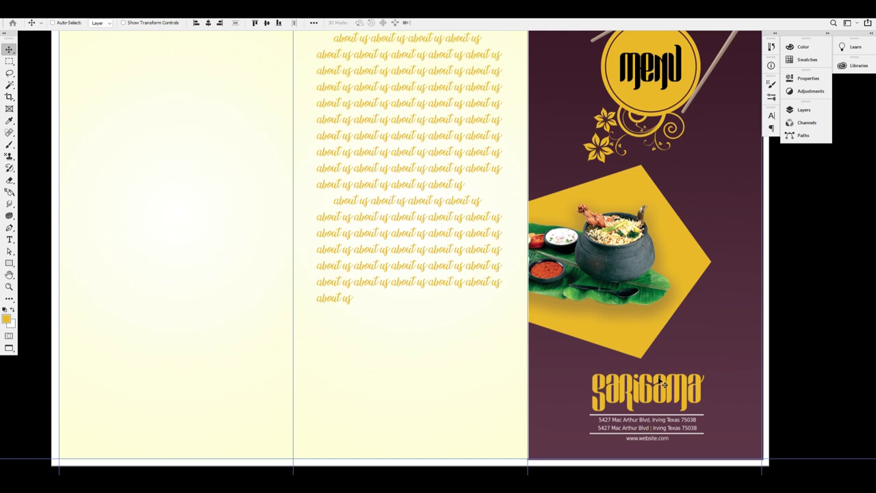
{"action": "right_click", "coordinate": [649, 391]}
{"action": "left_click", "coordinate": [681, 403]}
{"action": "left_click_drag", "start_coordinate": [668, 380], "coordinate": [668, 357]}
{"action": "key", "text": "ctrl+z"}
Add the address lines and divider lines to the selection, undoing each trial move of the footer block.
{"action": "left_click", "coordinate": [661, 431], "text": "ctrl"}
{"action": "right_click", "coordinate": [656, 399], "text": "shift"}
{"action": "left_click", "coordinate": [682, 412]}
{"action": "left_click_drag", "start_coordinate": [670, 425], "coordinate": [673, 414]}
{"action": "key", "text": "ctrl+z"}
{"action": "right_click", "coordinate": [664, 409], "text": "shift"}
{"action": "left_click", "coordinate": [687, 423]}
{"action": "key", "text": "ctrl+z"}
{"action": "right_click", "coordinate": [661, 424], "text": "shift"}
{"action": "left_click", "coordinate": [689, 440]}
{"action": "left_click_drag", "start_coordinate": [673, 449], "coordinate": [681, 424]}
{"action": "key", "text": "ctrl+z"}
Complete the selection of the cover's footer elements with the website line and shift the block slightly upward.
{"action": "right_click", "coordinate": [672, 435], "text": "shift"}
{"action": "right_click", "coordinate": [673, 388]}
{"action": "left_click", "coordinate": [692, 399]}
{"action": "key", "text": "shift+Up"}
{"action": "key", "text": "shift+Up"}
{"action": "key", "text": "ctrl+z"}
{"action": "right_click", "coordinate": [657, 444], "text": "shift"}
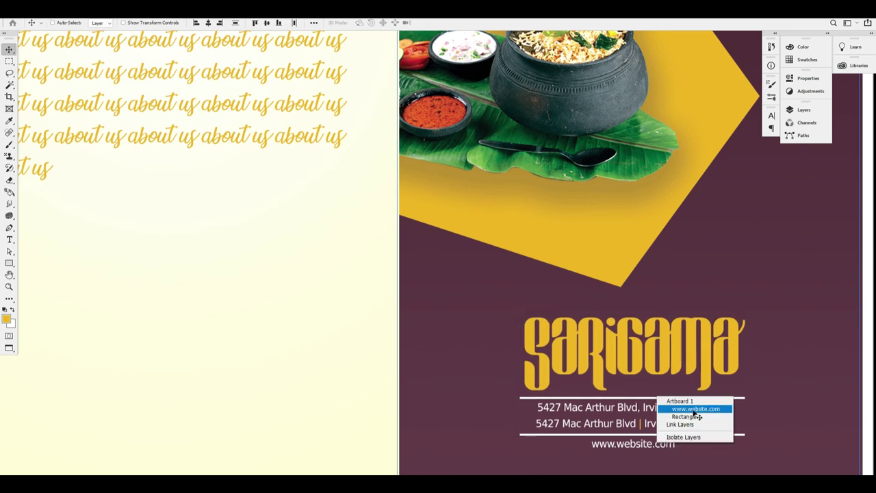
{"action": "left_click", "coordinate": [694, 411]}
{"action": "left_click_drag", "start_coordinate": [656, 418], "coordinate": [661, 394]}
{"action": "key", "text": "ctrl+0"}
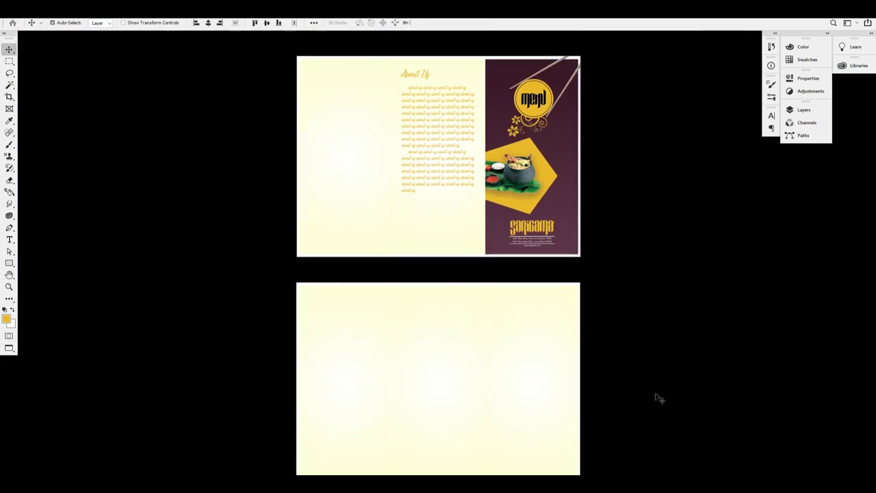
Duplicate the cover's footer block onto the middle panel below the About Us text, undoing a trial move of the copy.
{"action": "mouse_move", "coordinate": [546, 255]}
{"action": "left_mouse_down"}
{"action": "mouse_move", "coordinate": [445, 247]}
{"action": "mouse_move", "coordinate": [540, 256]}
{"action": "left_mouse_up"}
{"action": "key", "text": "ctrl+shift+]"}
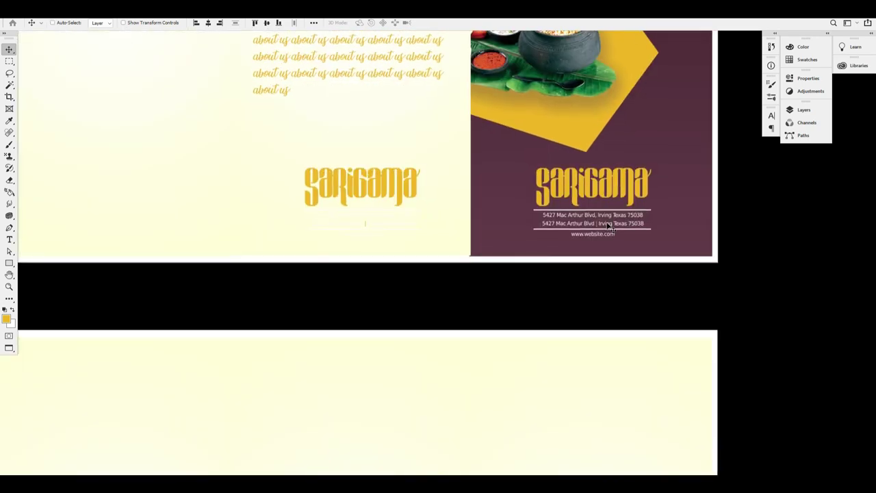
{"action": "left_click_drag", "start_coordinate": [363, 190], "coordinate": [359, 187]}
{"action": "key", "text": "ctrl+z"}
Select the copied Sarigama name's layer and set the background color to the dark purple sampled from the cover.
{"action": "right_click", "coordinate": [356, 149]}
{"action": "left_click", "coordinate": [334, 181]}
{"action": "right_click", "coordinate": [340, 192]}
{"action": "left_click", "coordinate": [360, 201]}
{"action": "right_click", "coordinate": [344, 189]}
{"action": "left_click", "coordinate": [385, 206]}
{"action": "left_click", "coordinate": [12, 325]}
{"action": "left_click", "coordinate": [651, 141]}
{"action": "left_click", "coordinate": [438, 139]}
Draw a rectangle about 834 × 382 px around the copied footer block and fill it with the cover's dark purple.
{"action": "left_click", "coordinate": [9, 263]}
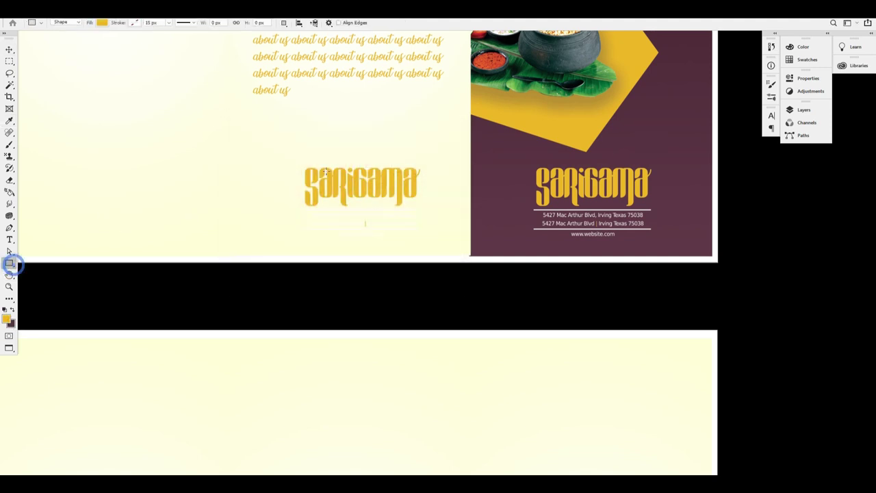
{"action": "left_click_drag", "start_coordinate": [272, 156], "coordinate": [448, 236]}
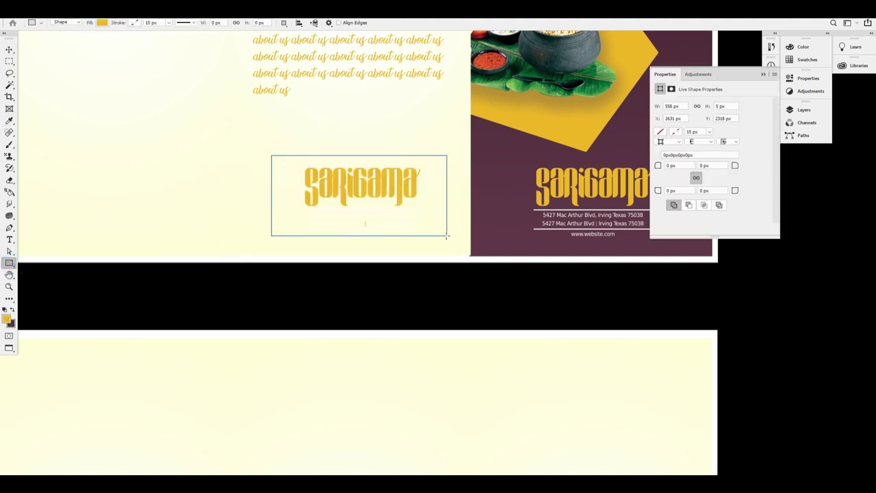
{"action": "left_click", "coordinate": [100, 23]}
{"action": "left_click", "coordinate": [142, 43]}
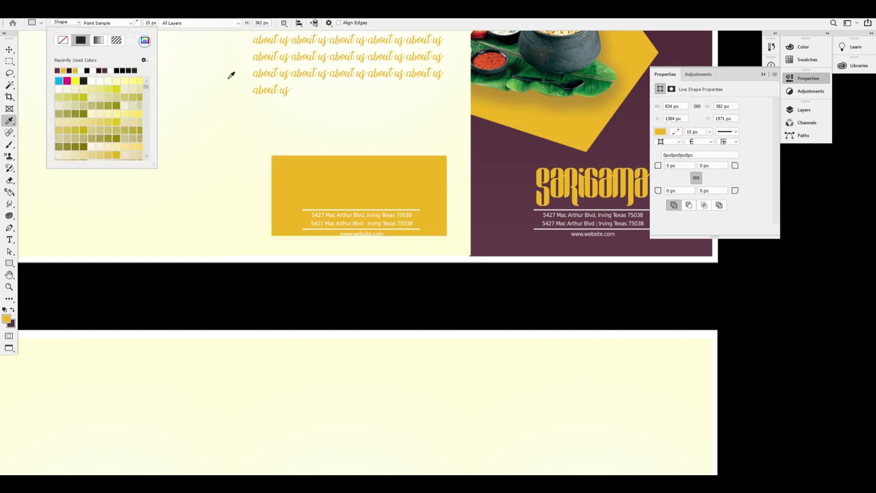
{"action": "left_click", "coordinate": [495, 142]}
{"action": "key", "text": "Return"}
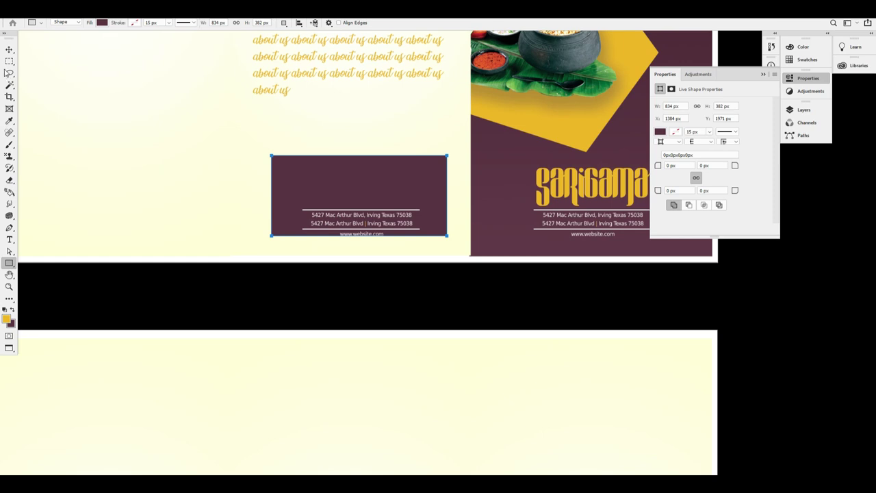
Send the purple rectangle behind the Sarigama name and shift it horizontally to X 1404 px around the footer text.
{"action": "left_click", "coordinate": [9, 50]}
{"action": "left_click", "coordinate": [207, 23]}
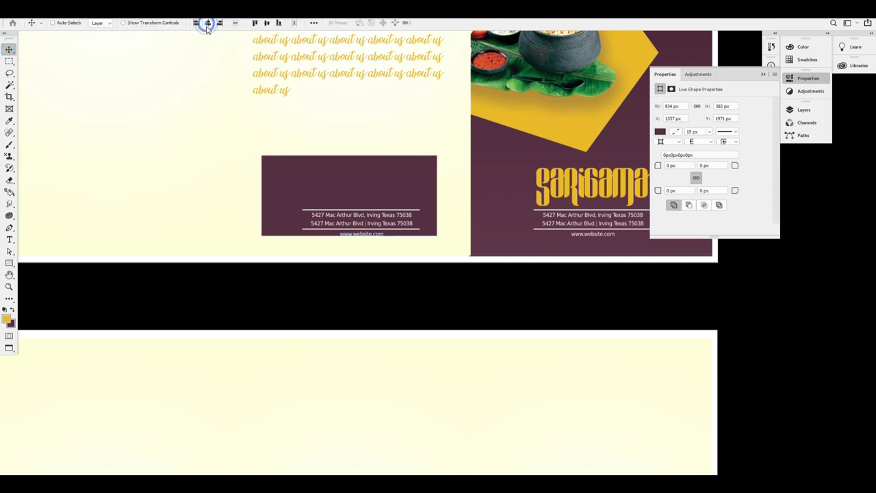
{"action": "key", "text": "ctrl+["}
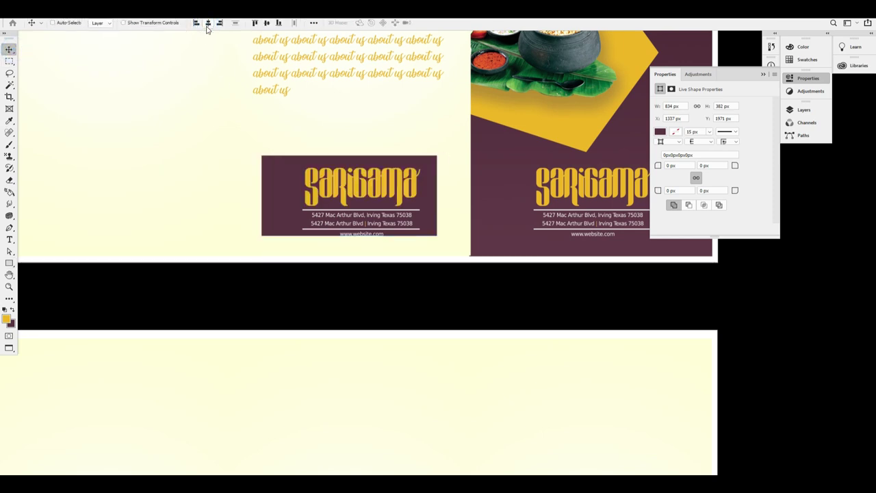
{"action": "left_click_drag", "start_coordinate": [424, 210], "coordinate": [439, 205]}
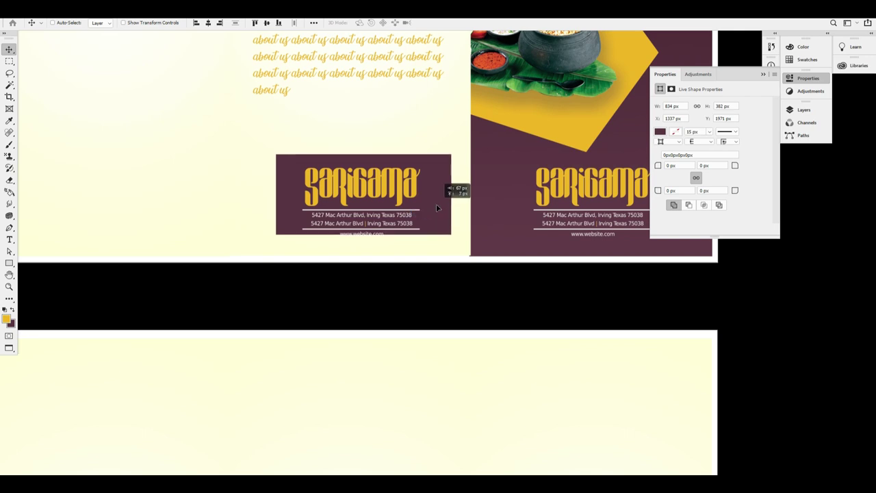
Try centering the purple rectangle vertically on the artboard, and nudge it back down behind the copied footer block to Y 1999 px.
{"action": "left_click", "coordinate": [266, 24]}
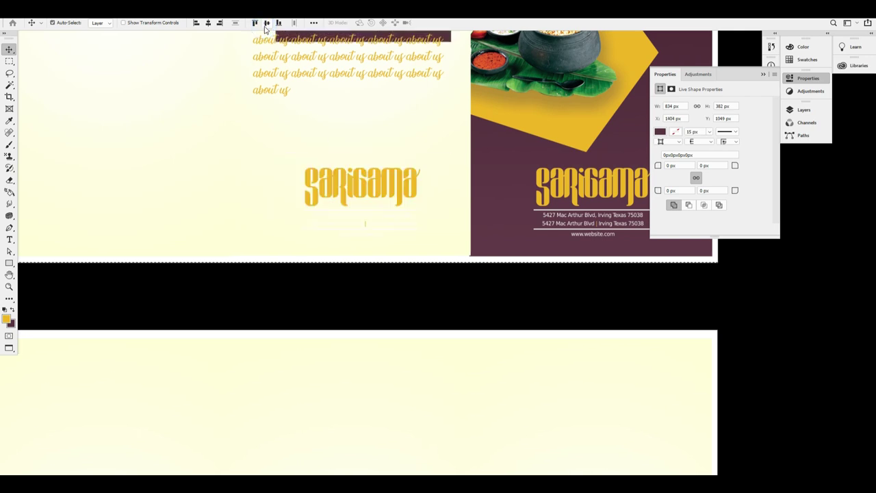
{"action": "key", "text": "shift+Down"}
{"action": "key", "text": "shift+Down"}
{"action": "key", "text": "shift+Down"}
{"action": "key", "text": "shift+Down"}
{"action": "key", "text": "shift+Down"}
{"action": "key", "text": "shift+Down"}
{"action": "key", "text": "shift+Down"}
{"action": "key", "text": "shift+Down"}
{"action": "key", "text": "shift+Down"}
{"action": "key", "text": "shift+Down"}
{"action": "key", "text": "shift+Down"}
{"action": "key", "text": "shift+Down"}
{"action": "key", "text": "shift+Down"}
{"action": "key", "text": "shift+Down"}
{"action": "key", "text": "shift+Down"}
{"action": "key", "text": "shift+Down"}
{"action": "key", "text": "shift+Down"}
{"action": "key", "text": "shift+Down"}
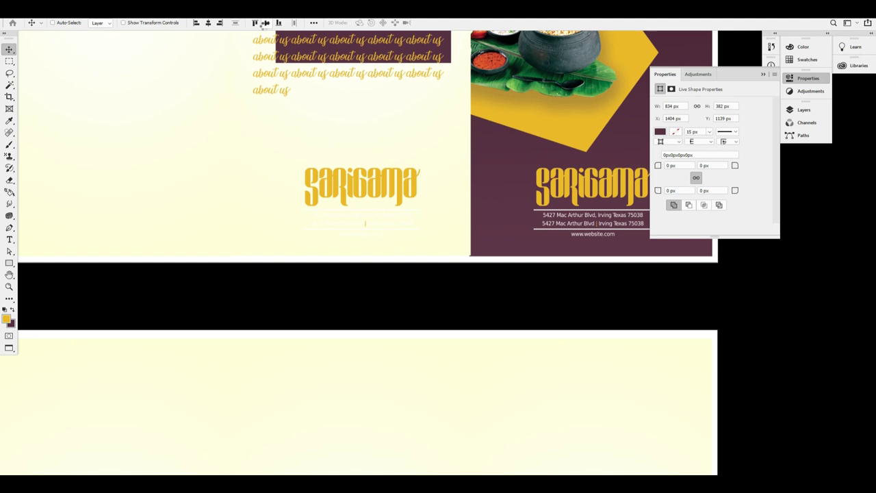
{"action": "key", "text": "shift+Down"}
{"action": "key", "text": "shift+Down"}
{"action": "key", "text": "shift+Down"}
{"action": "key", "text": "shift+Down"}
{"action": "key", "text": "shift+Down"}
{"action": "key", "text": "shift+Down"}
{"action": "key", "text": "shift+Down"}
{"action": "key", "text": "shift+Down"}
{"action": "key", "text": "shift+Down"}
{"action": "key", "text": "shift+Down"}
{"action": "key", "text": "shift+Down"}
{"action": "key", "text": "shift+Down"}
{"action": "key", "text": "shift+Down"}
{"action": "key", "text": "shift+Down"}
{"action": "key", "text": "shift+Down"}
{"action": "key", "text": "shift+Down"}
{"action": "key", "text": "shift+Down"}
{"action": "key", "text": "shift+Down"}
{"action": "key", "text": "shift+Down"}
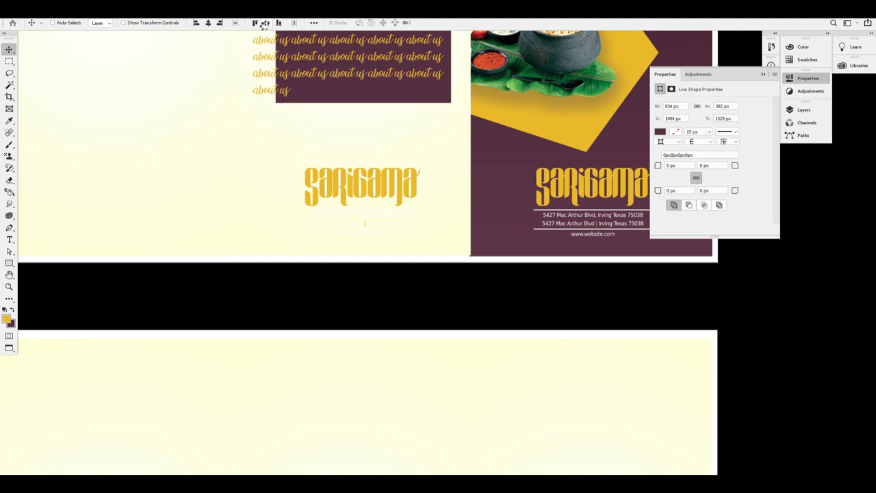
{"action": "key", "text": "shift+Down"}
{"action": "key", "text": "shift+Down"}
{"action": "key", "text": "shift+Down"}
{"action": "key", "text": "shift+Down"}
{"action": "key", "text": "shift+Down"}
{"action": "key", "text": "shift+Down"}
{"action": "key", "text": "shift+Down"}
{"action": "key", "text": "shift+Down"}
{"action": "key", "text": "shift+Down"}
{"action": "key", "text": "shift+Down"}
{"action": "key", "text": "shift+Down"}
{"action": "key", "text": "shift+Down"}
{"action": "key", "text": "shift+Down"}
{"action": "key", "text": "shift+Down"}
{"action": "key", "text": "shift+Down"}
{"action": "key", "text": "shift+Down"}
{"action": "key", "text": "shift+Down"}
{"action": "key", "text": "shift+Down"}
{"action": "key", "text": "shift+Down"}
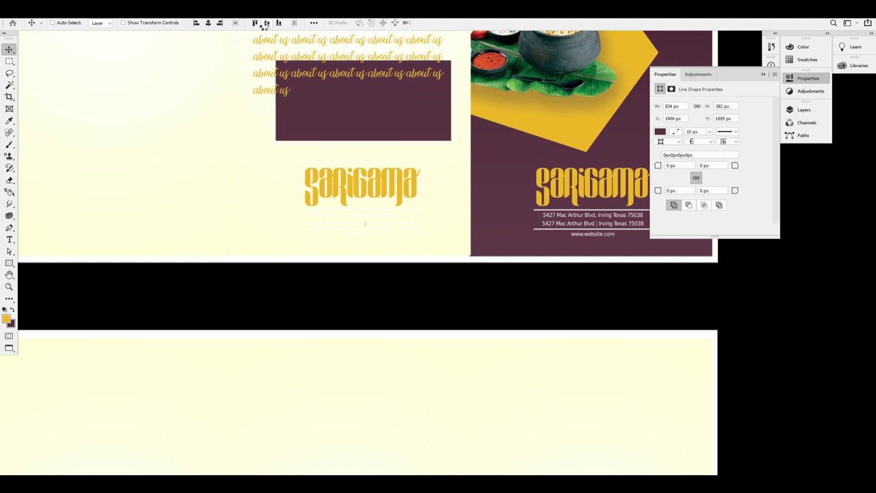
{"action": "key", "text": "shift+Down"}
{"action": "key", "text": "shift+Down"}
{"action": "key", "text": "shift+Down"}
{"action": "key", "text": "shift+Down"}
{"action": "key", "text": "shift+Down"}
{"action": "key", "text": "shift+Down"}
{"action": "key", "text": "shift+Down"}
{"action": "key", "text": "shift+Down"}
{"action": "key", "text": "shift+Down"}
{"action": "key", "text": "shift+Down"}
{"action": "key", "text": "shift+Down"}
{"action": "key", "text": "shift+Down"}
{"action": "key", "text": "shift+Down"}
{"action": "key", "text": "shift+Down"}
{"action": "key", "text": "shift+Down"}
{"action": "key", "text": "shift+Down"}
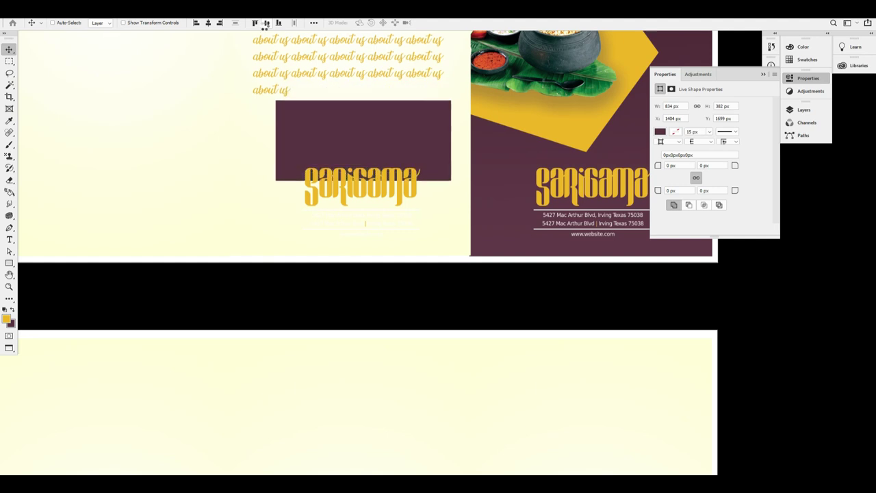
{"action": "key", "text": "shift+Down"}
{"action": "key", "text": "shift+Down"}
{"action": "key", "text": "shift+Down"}
{"action": "key", "text": "shift+Down"}
{"action": "key", "text": "shift+Down"}
{"action": "key", "text": "shift+Down"}
{"action": "key", "text": "shift+Down"}
{"action": "key", "text": "shift+Down"}
{"action": "key", "text": "shift+Down"}
{"action": "key", "text": "shift+Down"}
{"action": "key", "text": "shift+Down"}
{"action": "key", "text": "shift+Down"}
{"action": "key", "text": "shift+Down"}
{"action": "key", "text": "shift+Down"}
{"action": "key", "text": "shift+Down"}
{"action": "key", "text": "shift+Down"}
{"action": "key", "text": "shift+Down"}
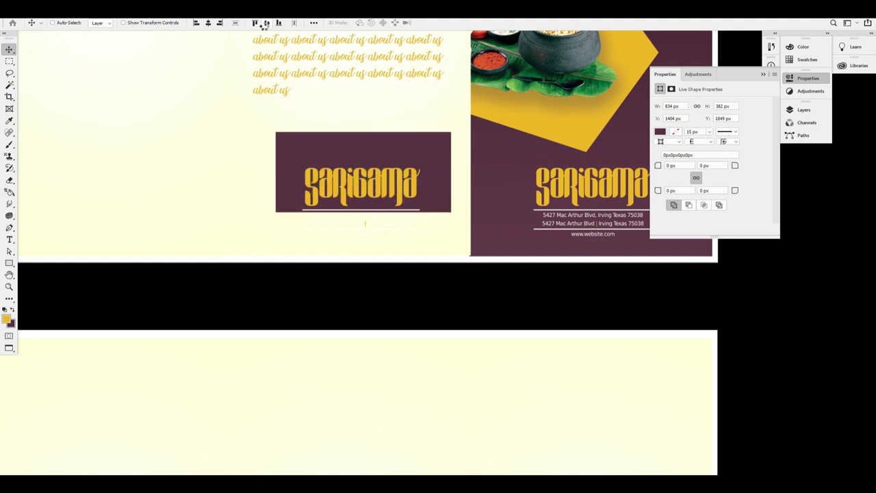
{"action": "key", "text": "shift+Down"}
{"action": "key", "text": "shift+Down"}
{"action": "key", "text": "shift+Down"}
{"action": "key", "text": "shift+Down"}
{"action": "key", "text": "shift+Down"}
{"action": "key", "text": "shift+Down"}
{"action": "key", "text": "shift+Down"}
{"action": "key", "text": "shift+Down"}
{"action": "key", "text": "shift+Down"}
{"action": "key", "text": "shift+Down"}
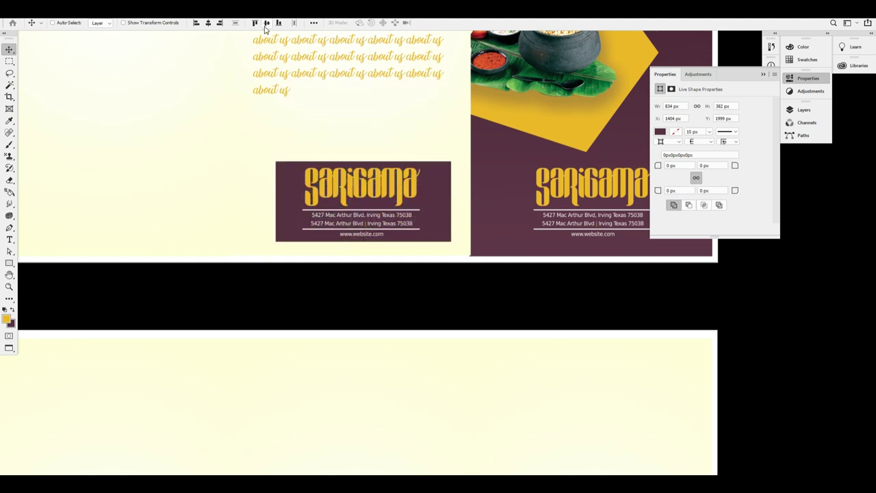
Fine-tune the purple rectangle's vertical position around the copied footer block to Y 1992 px.
{"action": "key", "text": "shift+Up"}
{"action": "key", "text": "shift+Up"}
{"action": "key", "text": "shift+Up"}
{"action": "key", "text": "shift+Up"}
{"action": "key", "text": "shift+Up"}
{"action": "key", "text": "shift+Up"}
{"action": "key", "text": "shift+Down"}
{"action": "key", "text": "Down"}
{"action": "key", "text": "Down"}
{"action": "key", "text": "Down"}
{"action": "key", "text": "Down"}
{"action": "key", "text": "Down"}
{"action": "key", "text": "Down"}
{"action": "key", "text": "Up"}
{"action": "key", "text": "Down"}
{"action": "key", "text": "Up"}
{"action": "key", "text": "Up"}
{"action": "key", "text": "Up"}
Unlink the purple rectangle's corner radii and round only its top-left and bottom-right corners to 150 px.
{"action": "key", "text": "ctrl+plus"}
{"action": "key", "text": "ctrl+plus"}
{"action": "key", "text": "ctrl+plus"}
{"action": "scroll", "coordinate": [288, 65], "scroll_direction": "up", "scroll_amount": 1}
{"action": "key", "text": "ctrl+minus"}
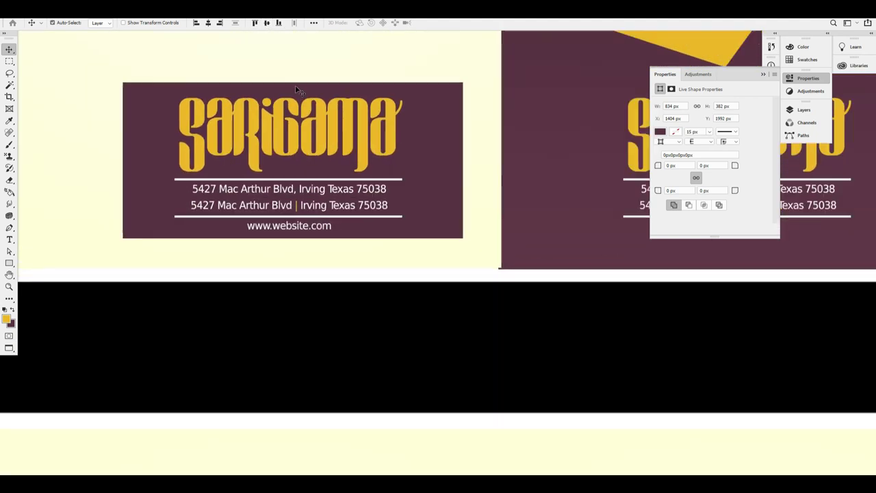
{"action": "left_click", "coordinate": [698, 182]}
{"action": "left_click_drag", "start_coordinate": [687, 165], "coordinate": [656, 166]}
{"action": "type", "text": "150"}
{"action": "key", "text": "Tab"}
{"action": "key", "text": "Tab"}
{"action": "key", "text": "Tab"}
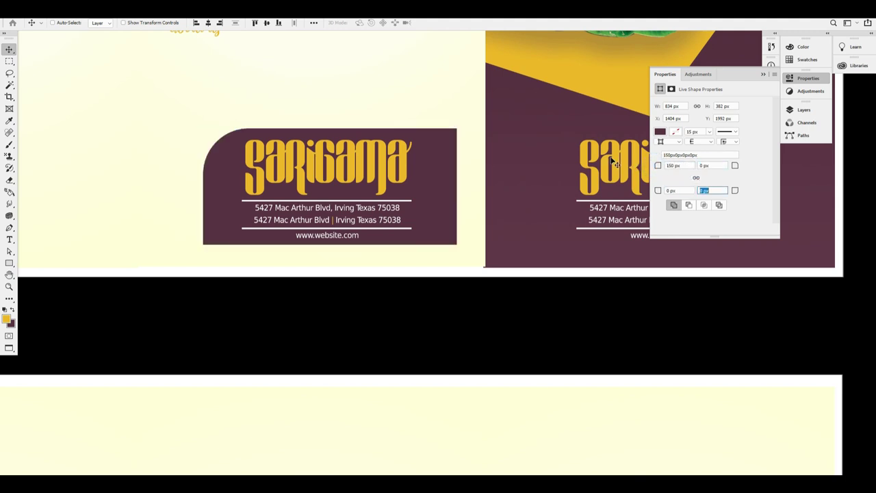
{"action": "key", "text": "Tab"}
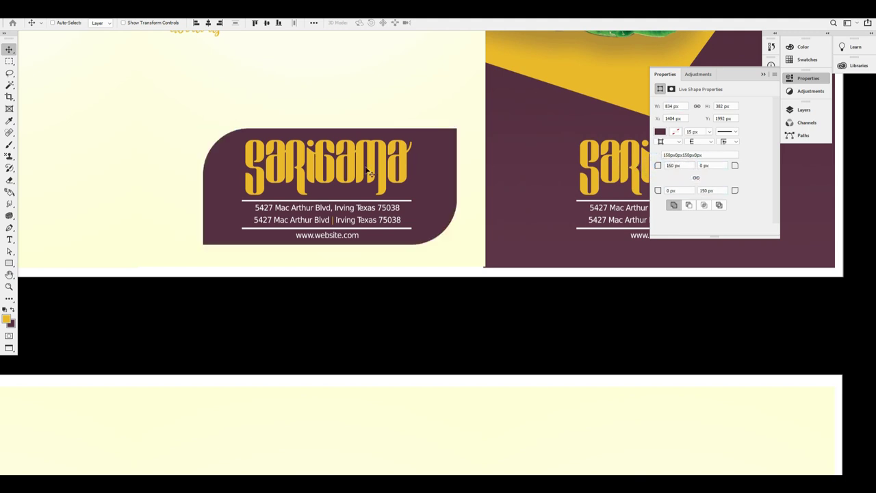
{"action": "key", "text": "c"}
{"action": "scroll", "coordinate": [440, 235], "scroll_direction": "down", "scroll_amount": 1}
{"action": "scroll", "coordinate": [452, 248], "scroll_direction": "up", "scroll_amount": 3}
{"action": "scroll", "coordinate": [467, 262], "scroll_direction": "down", "scroll_amount": 2}
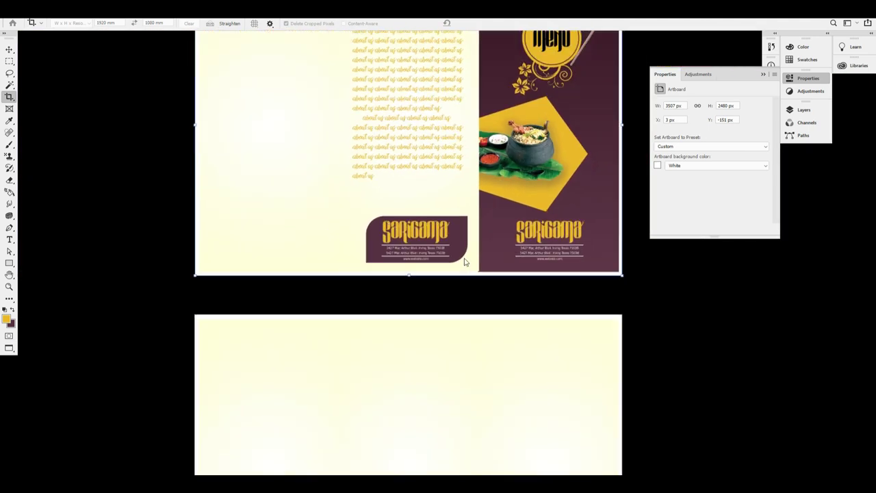
Reduce the About Us body text to 9.55 pt and insert a blank line between its two paragraphs.
{"action": "scroll", "coordinate": [490, 229], "scroll_direction": "down", "scroll_amount": 2}
{"action": "scroll", "coordinate": [494, 100], "scroll_direction": "up", "scroll_amount": 3}
{"action": "scroll", "coordinate": [494, 100], "scroll_direction": "up", "scroll_amount": 1}
{"action": "left_click", "coordinate": [815, 81]}
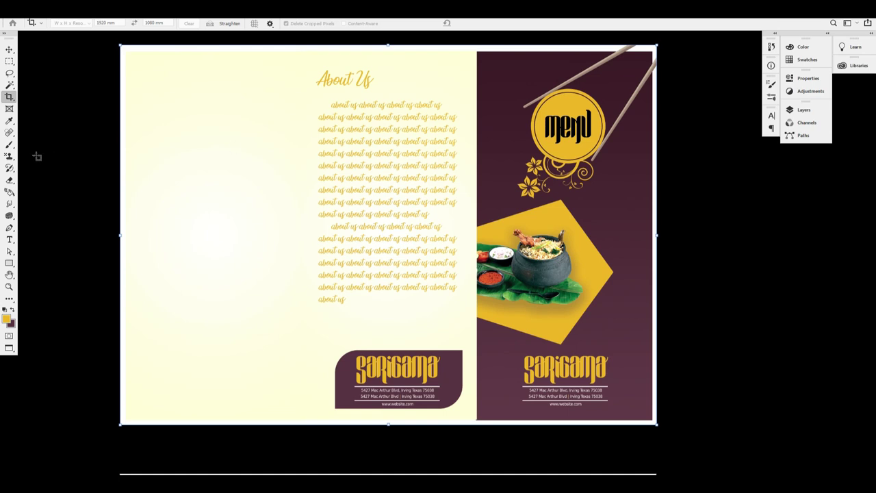
{"action": "double_click", "coordinate": [379, 190]}
{"action": "key", "text": "ctrl+a"}
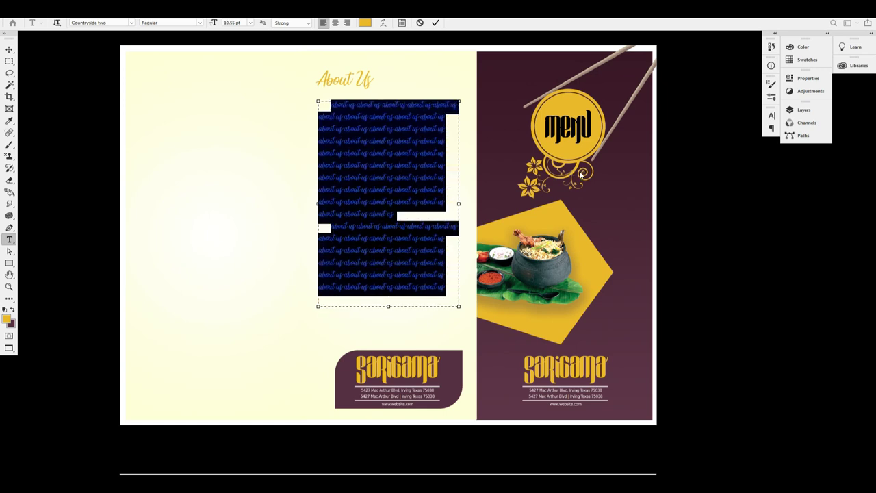
{"action": "key", "text": "ctrl+shift+comma"}
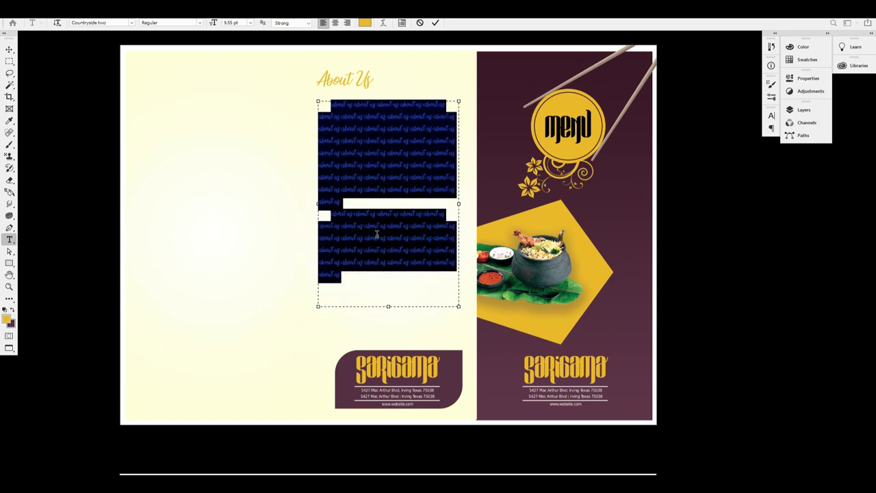
{"action": "left_click", "coordinate": [395, 219]}
{"action": "key", "text": "Return"}
Set the colour of all the About Us body text to black.
{"action": "key", "text": "ctrl+a"}
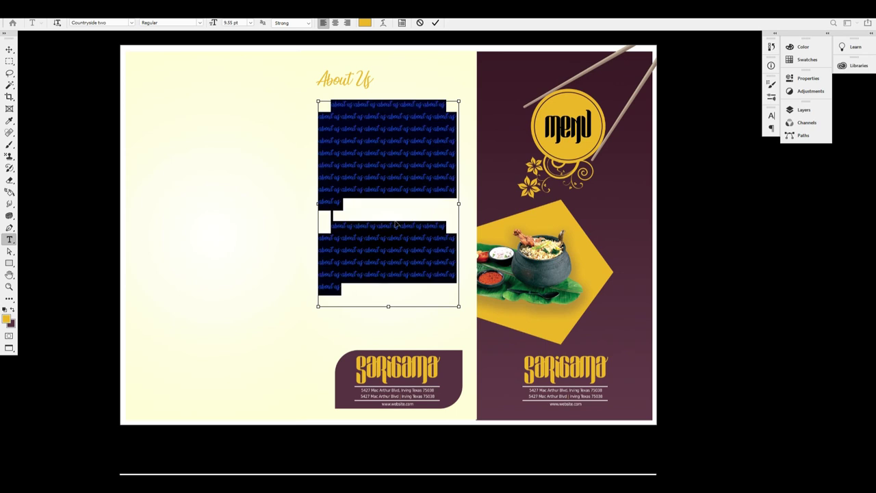
{"action": "key", "text": "ctrl+t"}
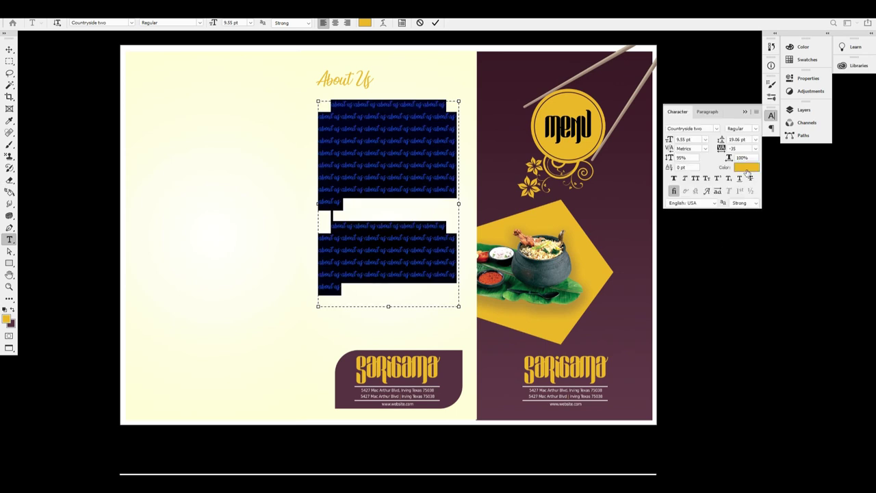
{"action": "left_click", "coordinate": [747, 170]}
{"action": "left_click_drag", "start_coordinate": [312, 208], "coordinate": [462, 333]}
{"action": "key", "text": "Return"}
Recolour the About Us heading with the dark purple background colour.
{"action": "left_click", "coordinate": [370, 92]}
{"action": "left_click_drag", "start_coordinate": [374, 81], "coordinate": [283, 84]}
{"action": "left_click", "coordinate": [398, 59]}
{"action": "key", "text": "v"}
{"action": "left_click", "coordinate": [371, 59], "text": "ctrl"}
{"action": "scroll", "coordinate": [377, 213], "scroll_direction": "up", "scroll_amount": 1}
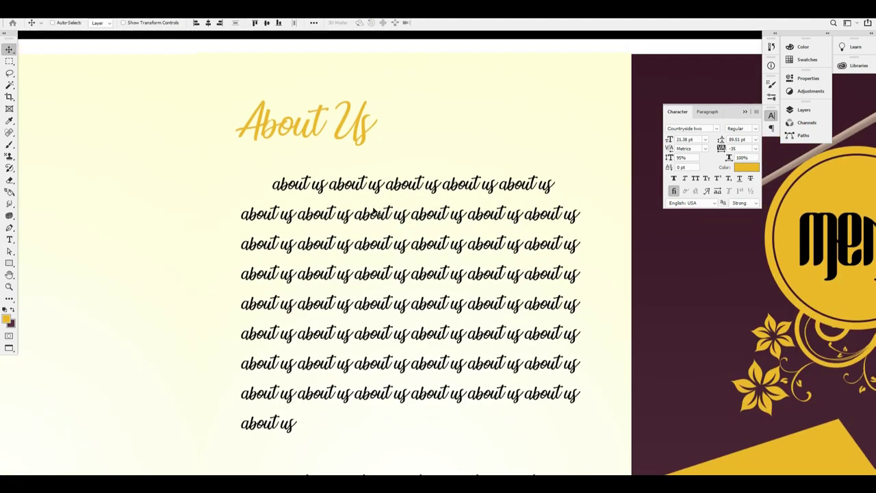
{"action": "key", "text": "ctrl+BackSpace"}
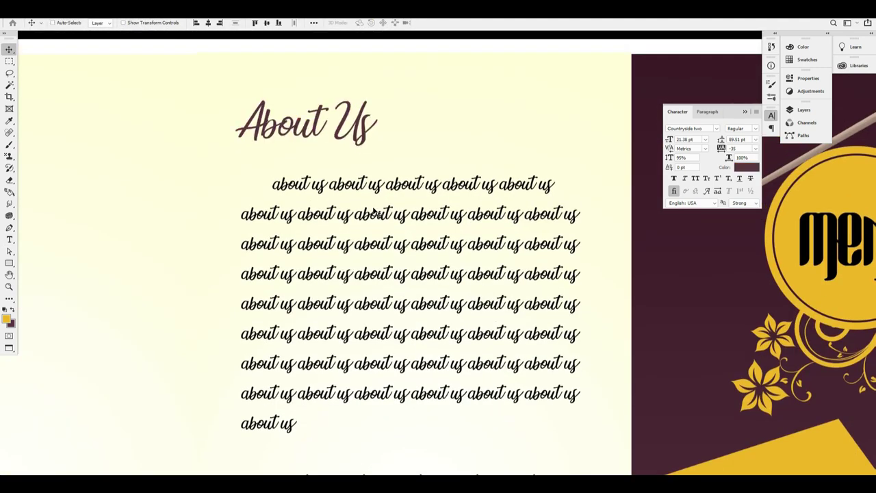
Scale a copy of the About Us heading to 142.40% and place it faded behind the smaller purple heading.
{"action": "scroll", "coordinate": [374, 213], "scroll_direction": "up", "scroll_amount": 2}
{"action": "key", "text": "ctrl+t"}
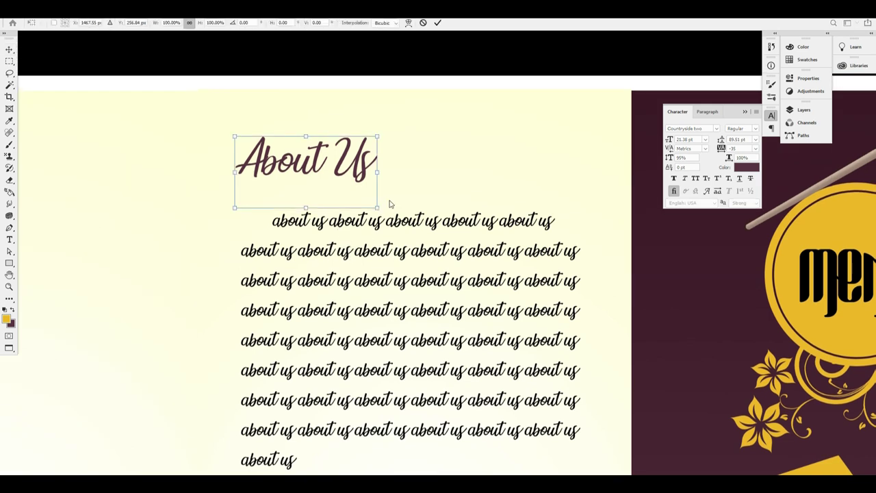
{"action": "left_click_drag", "start_coordinate": [377, 203], "coordinate": [436, 237]}
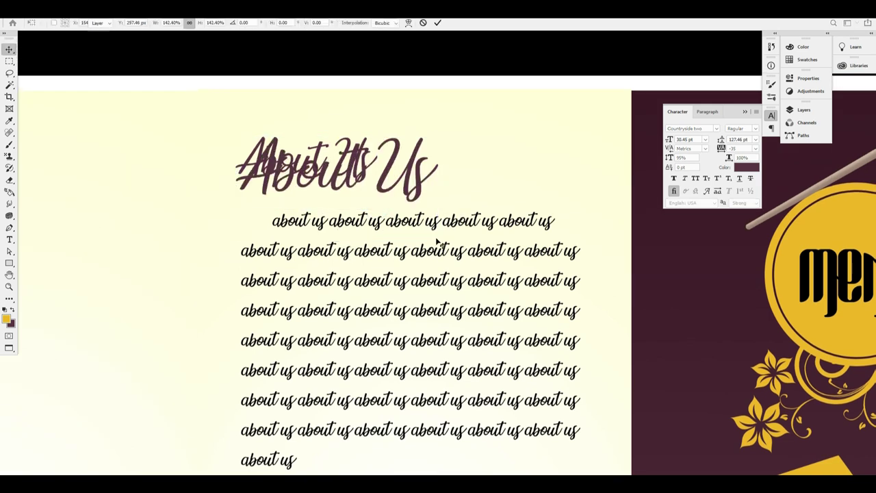
{"action": "key", "text": "Return"}
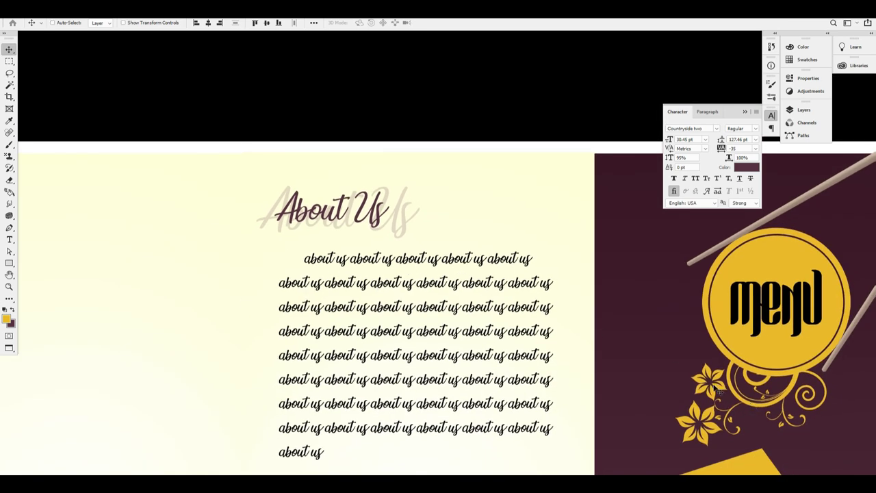
Duplicate the flower ornament from the cover's Menu badge beside the About Us heading and rotate the copy to 70.54°.
{"action": "right_click", "coordinate": [713, 393]}
{"action": "left_click", "coordinate": [742, 414]}
{"action": "left_click_drag", "start_coordinate": [709, 380], "coordinate": [423, 192]}
{"action": "key", "text": "ctrl+t"}
{"action": "left_click_drag", "start_coordinate": [559, 253], "coordinate": [302, 331]}
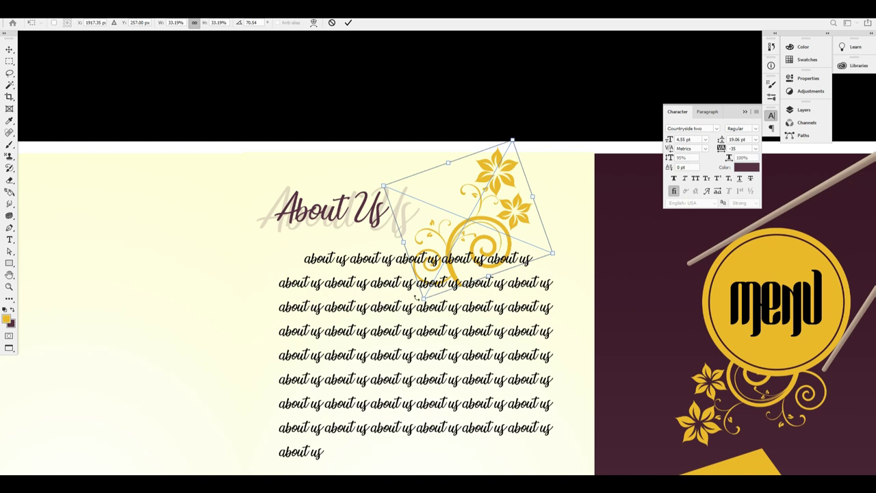
Turn the flower ornament copy by 180° rotations and free rotation to -69.80°, and lower it beside the About Us heading.
{"action": "right_click", "coordinate": [487, 186]}
{"action": "left_click", "coordinate": [538, 262]}
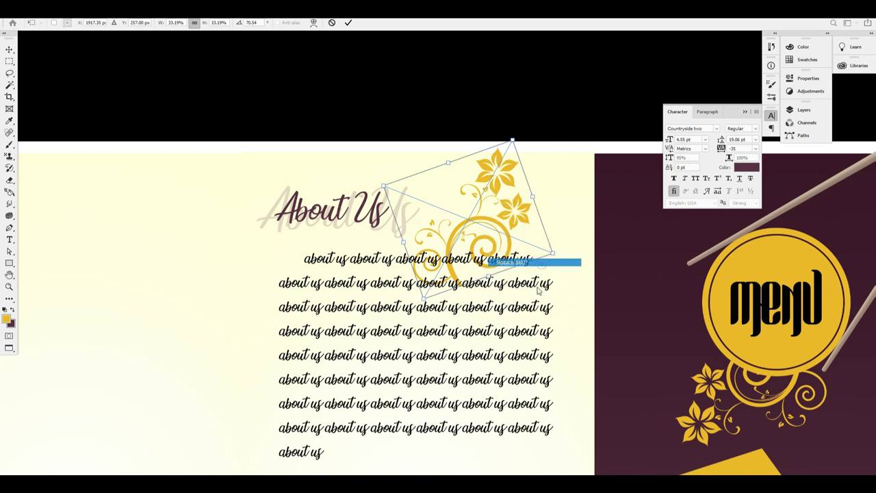
{"action": "left_click_drag", "start_coordinate": [519, 218], "coordinate": [465, 278]}
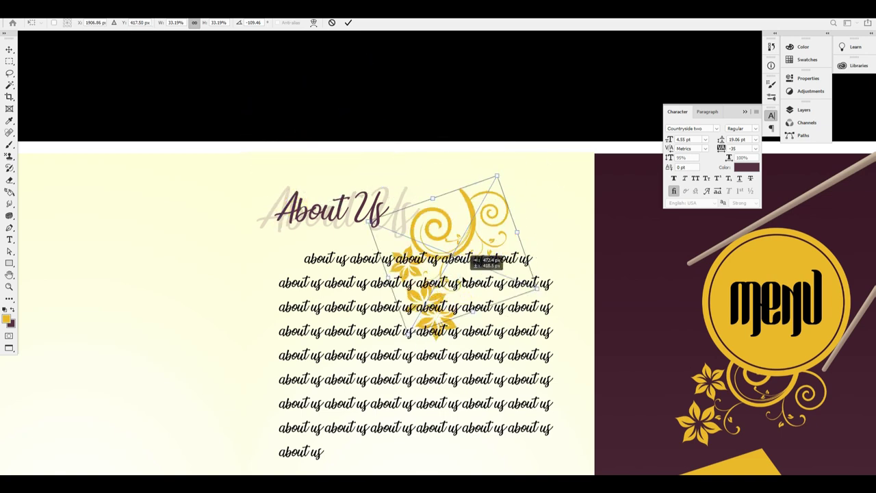
{"action": "left_click_drag", "start_coordinate": [551, 294], "coordinate": [419, 194]}
{"action": "right_click", "coordinate": [441, 264]}
{"action": "left_click", "coordinate": [489, 342]}
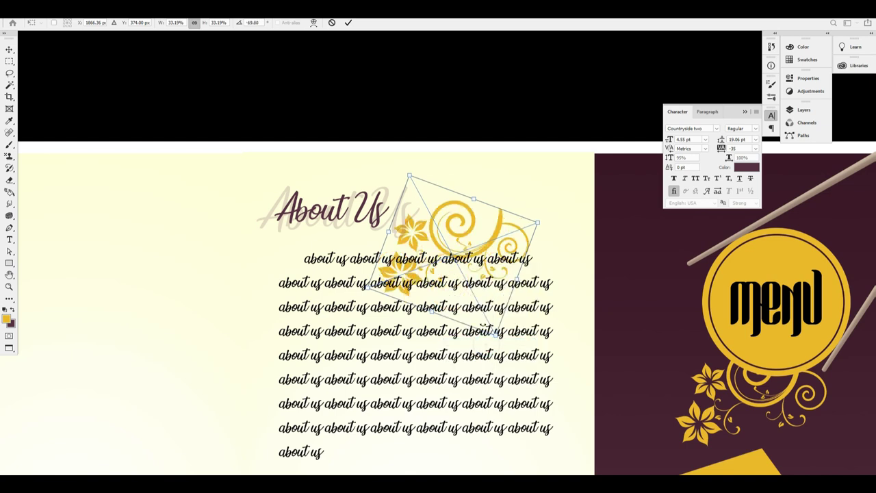
Flip the flower ornament copy horizontally and shift it closer to the end of the About Us heading.
{"action": "right_click", "coordinate": [531, 239]}
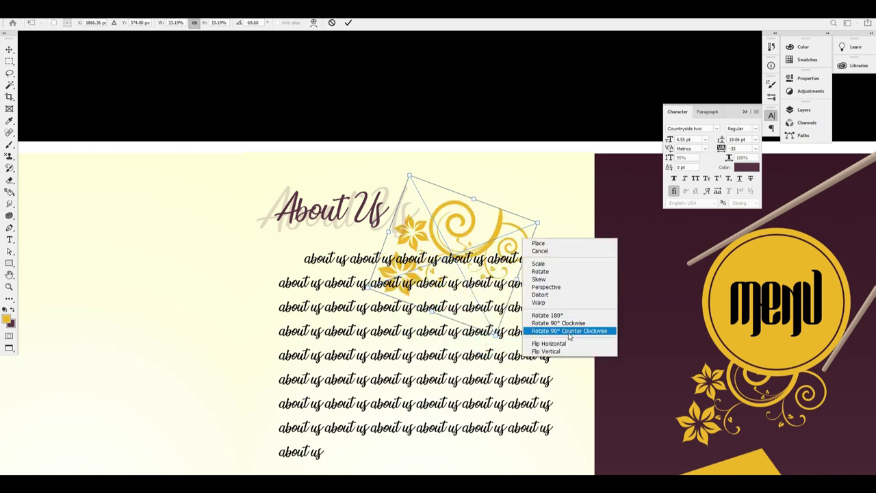
{"action": "left_click", "coordinate": [570, 343]}
{"action": "key", "text": "Return"}
{"action": "left_click_drag", "start_coordinate": [487, 243], "coordinate": [473, 254]}
Scale the flower ornament copy down to 24.94% width and 26.91% height, and rotate it to 37.25° at the heading's end.
{"action": "key", "text": "ctrl+t"}
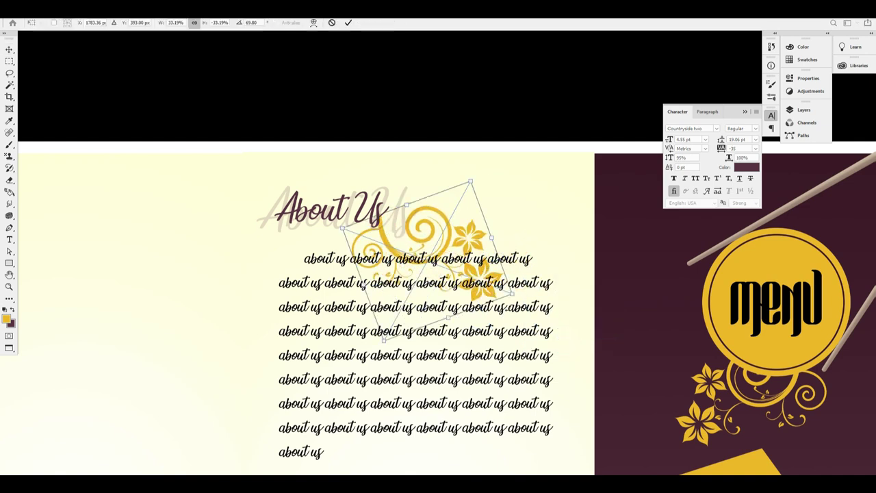
{"action": "left_click_drag", "start_coordinate": [513, 293], "coordinate": [489, 239]}
{"action": "key", "text": "Return"}
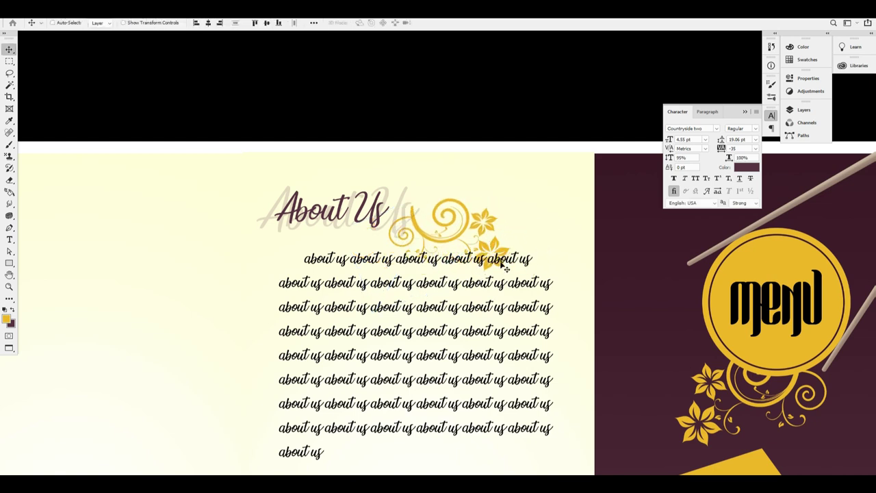
{"action": "key", "text": "ctrl+t"}
{"action": "left_click_drag", "start_coordinate": [525, 286], "coordinate": [491, 225]}
{"action": "key", "text": "Return"}
Try to enlarge the flower ornament beside the About Us heading.
{"action": "scroll", "coordinate": [548, 250], "scroll_direction": "down", "scroll_amount": 2}
{"action": "key", "text": "ctrl+t"}
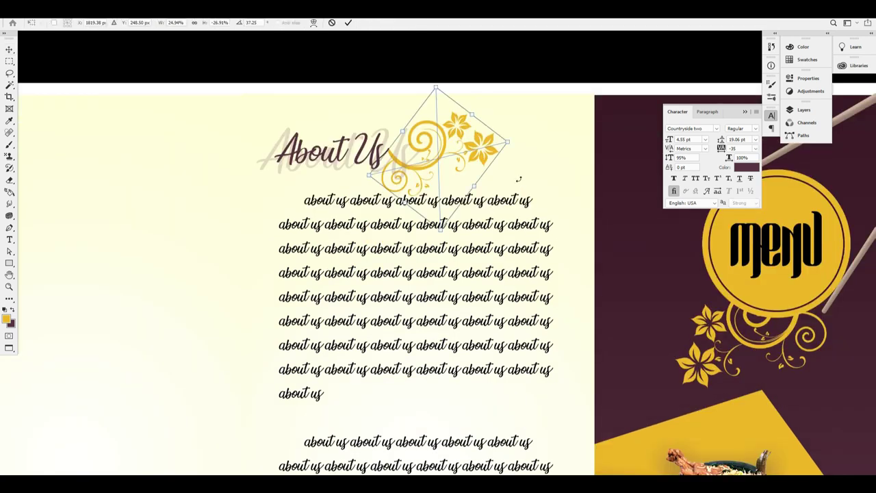
{"action": "left_click_drag", "start_coordinate": [474, 186], "coordinate": [524, 213]}
{"action": "key", "text": "ctrl+z"}
{"action": "key", "text": "Escape"}
Enlarge the flower ornament to about 39% width and 42% height, and shift it slightly upward beside the heading.
{"action": "key", "text": "ctrl+t"}
{"action": "left_click_drag", "start_coordinate": [507, 140], "coordinate": [590, 160]}
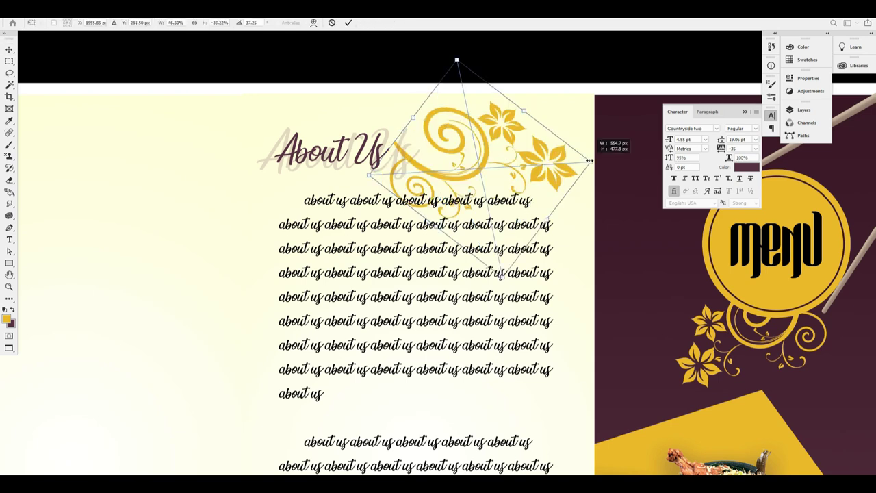
{"action": "key", "text": "ctrl+z"}
{"action": "left_click_drag", "start_coordinate": [475, 186], "coordinate": [526, 205]}
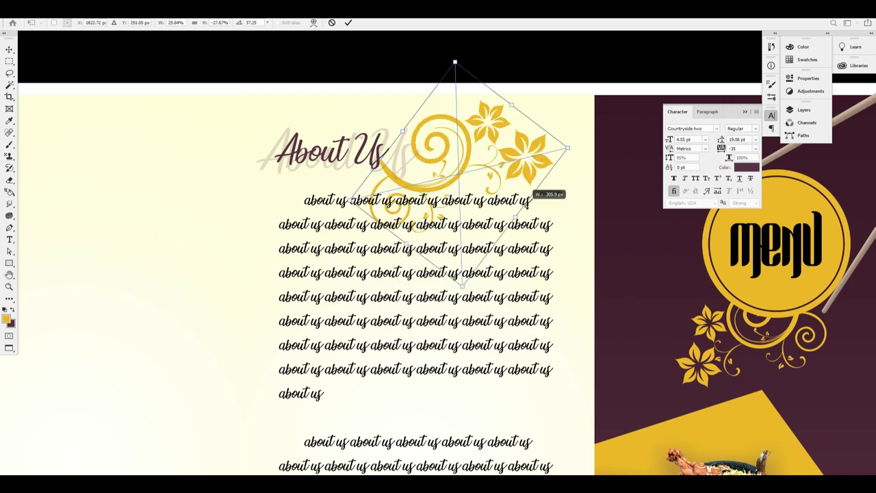
{"action": "key", "text": "Return"}
{"action": "mouse_move", "coordinate": [455, 168]}
{"action": "left_mouse_down"}
{"action": "mouse_move", "coordinate": [493, 161]}
{"action": "mouse_move", "coordinate": [448, 161]}
{"action": "left_mouse_up"}
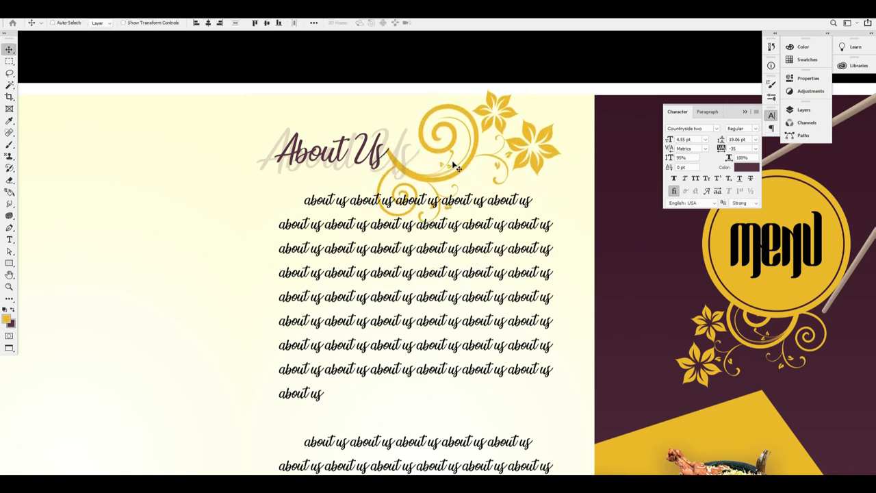
Move the About Us body text down about 180 px, and lower it slightly further toward the contact block.
{"action": "key", "text": "ctrl+minus"}
{"action": "left_click_drag", "start_coordinate": [457, 278], "coordinate": [470, 313]}
{"action": "key", "text": "ctrl+z"}
{"action": "key", "text": "shift+Down"}
{"action": "key", "text": "shift+Down"}
{"action": "key", "text": "shift+Down"}
{"action": "key", "text": "shift+Down"}
{"action": "key", "text": "shift+Down"}
{"action": "key", "text": "shift+Down"}
{"action": "key", "text": "shift+Down"}
{"action": "key", "text": "shift+Down"}
{"action": "key", "text": "shift+Down"}
{"action": "key", "text": "shift+Down"}
{"action": "key", "text": "shift+Down"}
{"action": "key", "text": "shift+Down"}
{"action": "key", "text": "shift+Down"}
{"action": "key", "text": "shift+Down"}
{"action": "key", "text": "shift+Down"}
{"action": "key", "text": "shift+Down"}
{"action": "key", "text": "shift+Down"}
{"action": "key", "text": "shift+Down"}
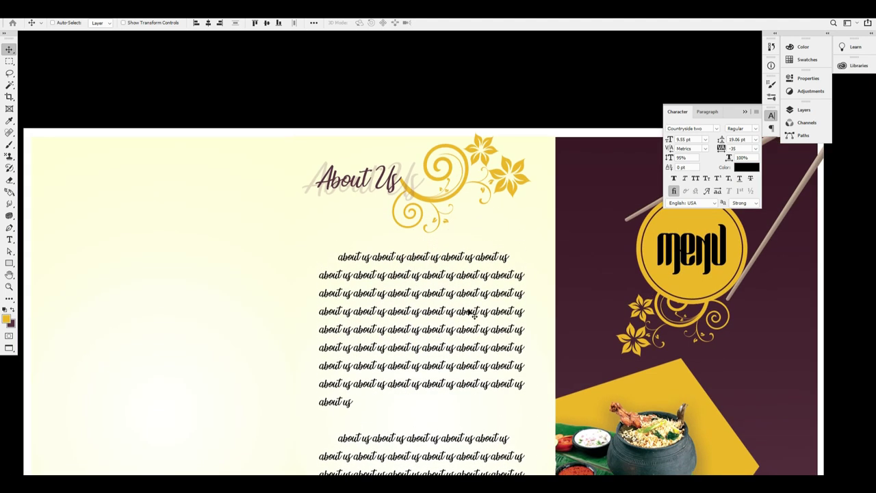
{"action": "scroll", "coordinate": [451, 266], "scroll_direction": "down", "scroll_amount": 1}
{"action": "scroll", "coordinate": [532, 248], "scroll_direction": "down", "scroll_amount": 2}
{"action": "key", "text": "ctrl+minus"}
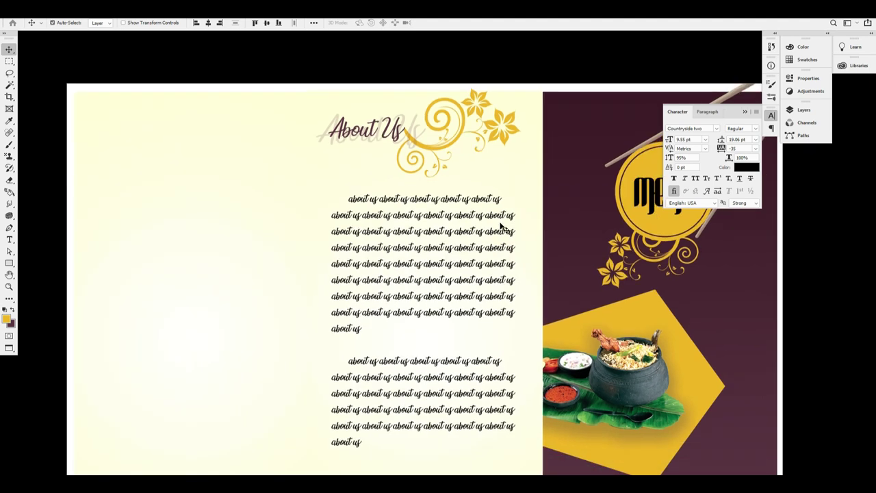
{"action": "scroll", "coordinate": [477, 292], "scroll_direction": "down", "scroll_amount": 1}
{"action": "left_click_drag", "start_coordinate": [453, 321], "coordinate": [454, 334]}
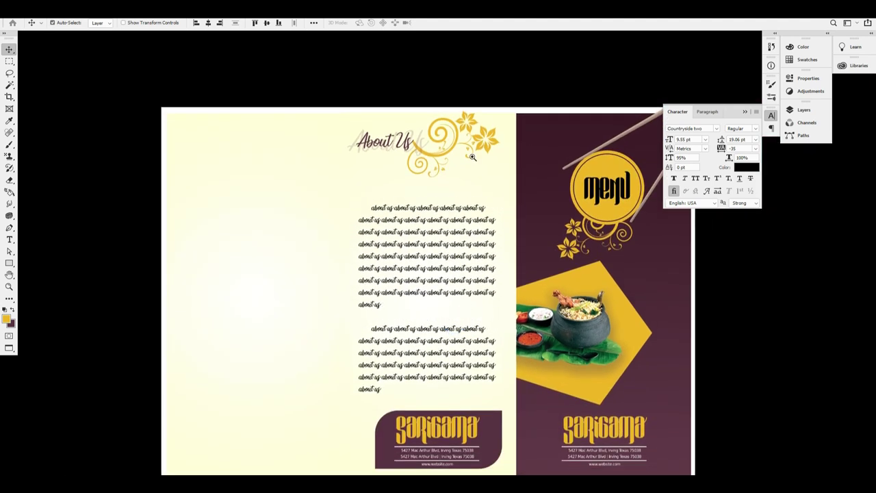
Move both About Us heading layers and the flower ornament down together, and show the guides.
{"action": "left_click", "coordinate": [470, 156], "text": "ctrl"}
{"action": "right_click", "coordinate": [378, 140]}
{"action": "left_click", "coordinate": [397, 148]}
{"action": "right_click", "coordinate": [386, 136]}
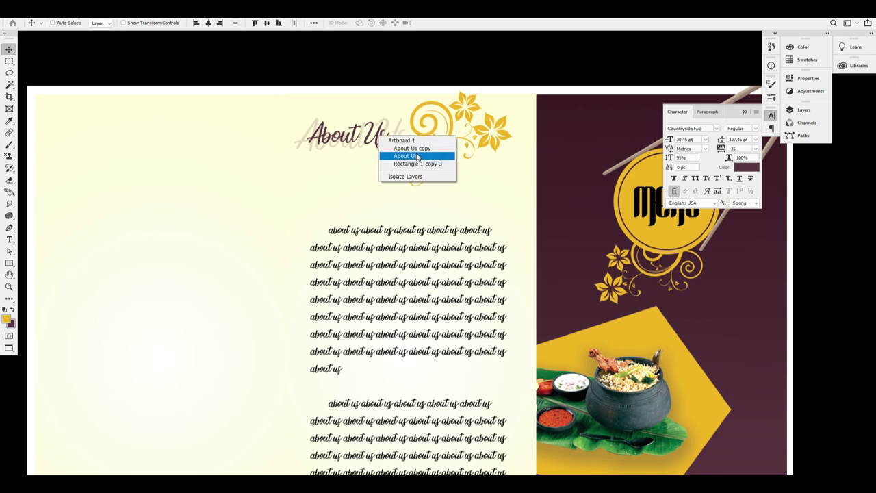
{"action": "left_click", "coordinate": [415, 149]}
{"action": "right_click", "coordinate": [424, 128]}
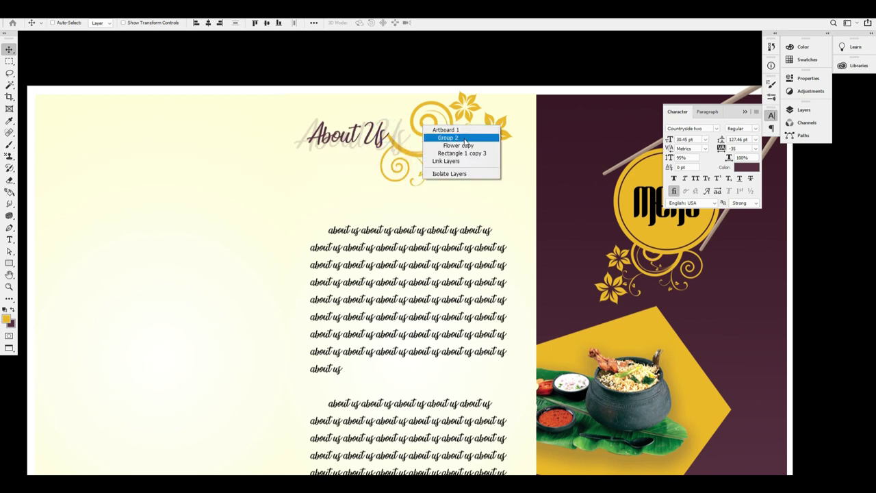
{"action": "left_click", "coordinate": [461, 138]}
{"action": "left_click_drag", "start_coordinate": [460, 138], "coordinate": [444, 146]}
{"action": "key", "text": "ctrl+semicolon"}
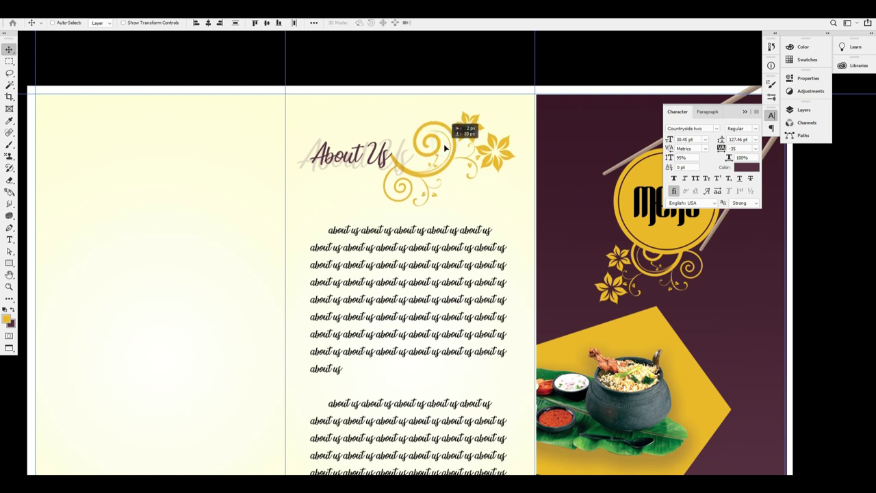
Enlarge the flower ornament to about 49% width, rotate it counterclockwise, and place it in the middle panel's top-right corner.
{"action": "right_click", "coordinate": [442, 153]}
{"action": "left_click", "coordinate": [473, 163]}
{"action": "key", "text": "ctrl+t"}
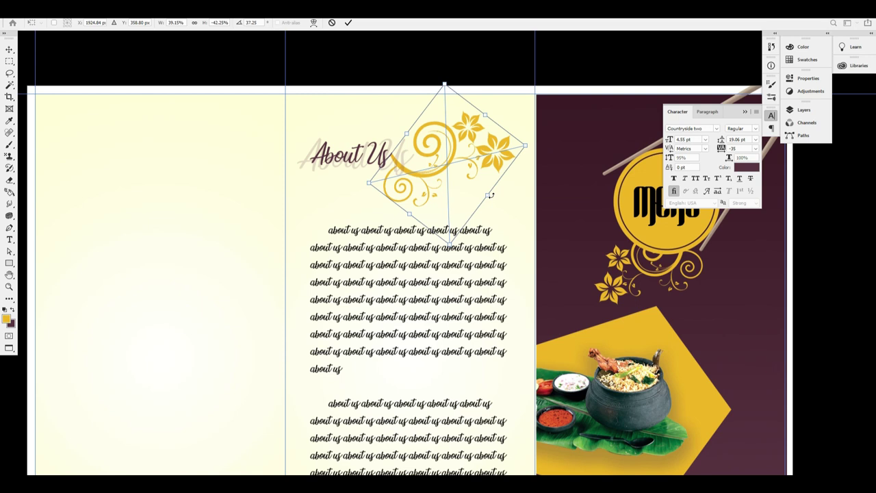
{"action": "left_click_drag", "start_coordinate": [491, 195], "coordinate": [510, 214]}
{"action": "left_click_drag", "start_coordinate": [501, 175], "coordinate": [498, 150]}
{"action": "left_click_drag", "start_coordinate": [526, 229], "coordinate": [547, 192]}
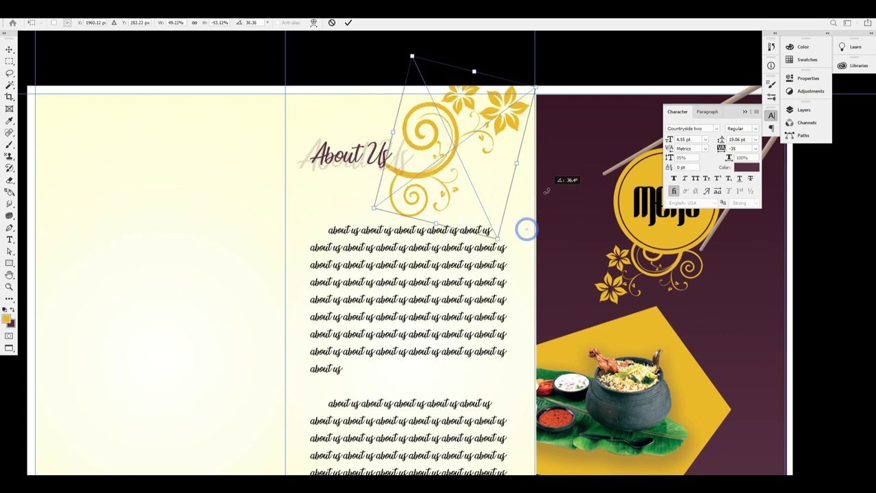
{"action": "left_click_drag", "start_coordinate": [495, 172], "coordinate": [500, 160]}
{"action": "key", "text": "Return"}
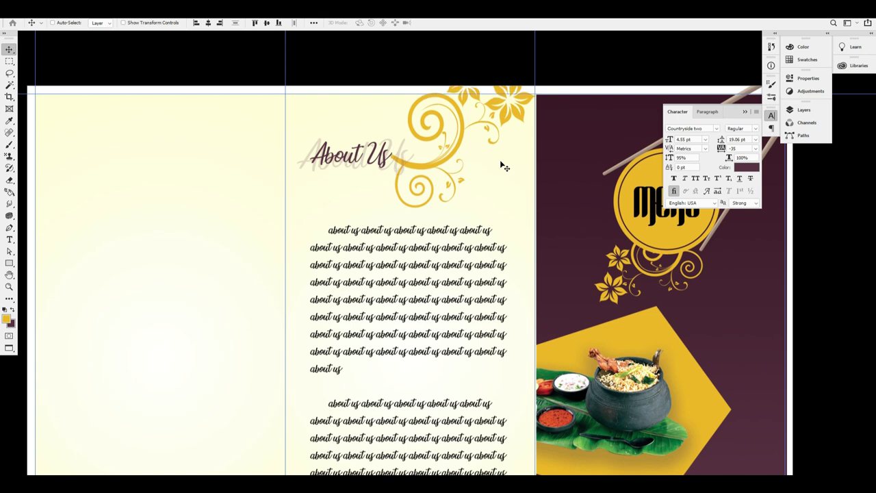
Move the copied footer text group and its purple rectangle together up and left within the middle panel.
{"action": "key", "text": "ctrl+minus"}
{"action": "scroll", "coordinate": [520, 205], "scroll_direction": "down", "scroll_amount": 3}
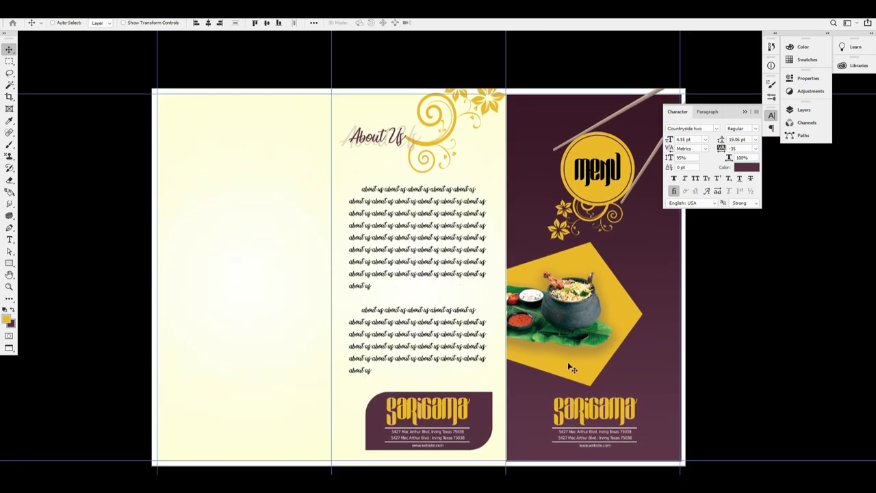
{"action": "right_click", "coordinate": [440, 424]}
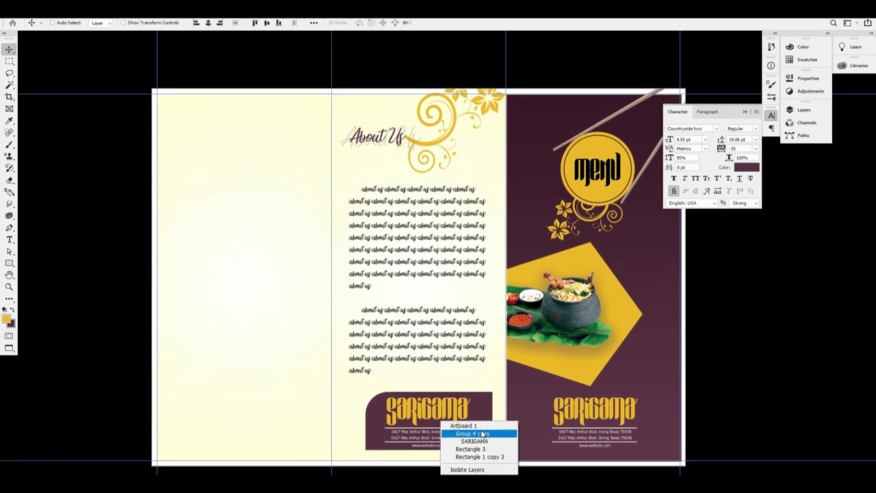
{"action": "left_click", "coordinate": [483, 434]}
{"action": "right_click", "coordinate": [445, 405]}
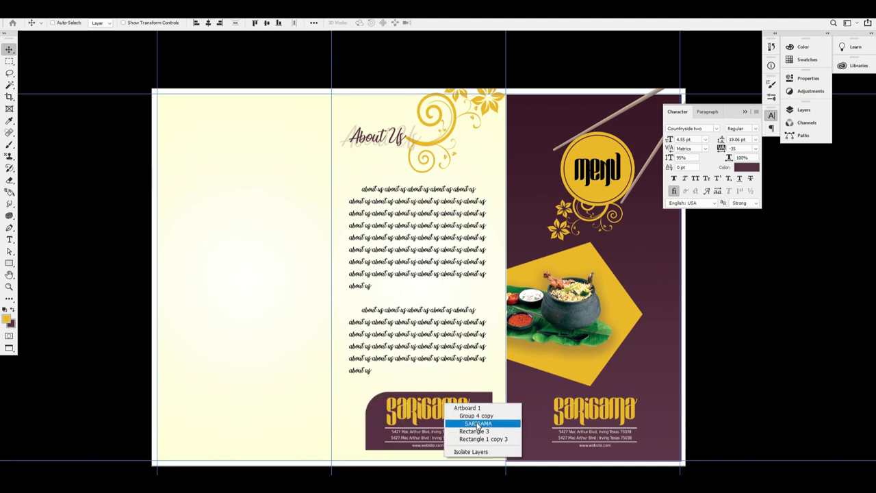
{"action": "left_click", "coordinate": [478, 423]}
{"action": "right_click", "coordinate": [480, 409]}
{"action": "left_click", "coordinate": [506, 422]}
{"action": "left_click_drag", "start_coordinate": [457, 419], "coordinate": [447, 415]}
Fine-tune the contact block's horizontal position to centre it between the middle panel's guides.
{"action": "key", "text": "shift+Left"}
{"action": "key", "text": "shift+Right"}
{"action": "key", "text": "shift+Right"}
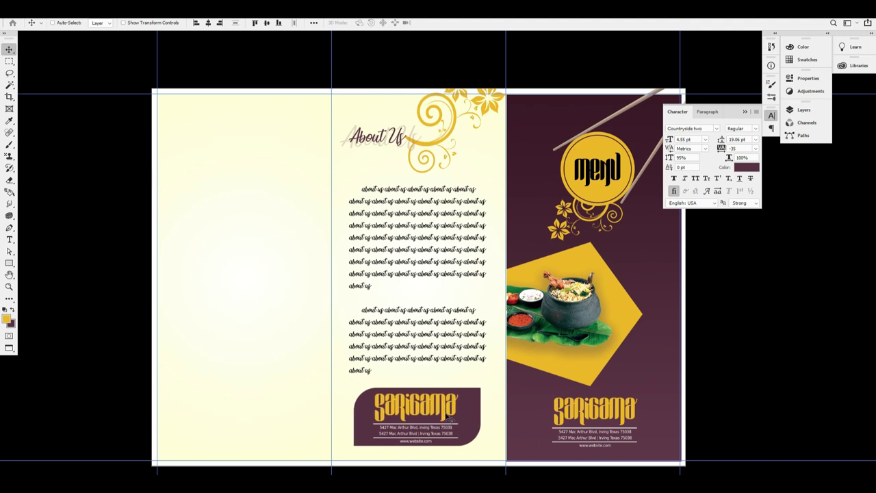
{"action": "key", "text": "shift+Left"}
{"action": "key", "text": "Right"}
{"action": "key", "text": "Right"}
{"action": "key", "text": "Right"}
{"action": "left_click_drag", "start_coordinate": [450, 418], "coordinate": [450, 419]}
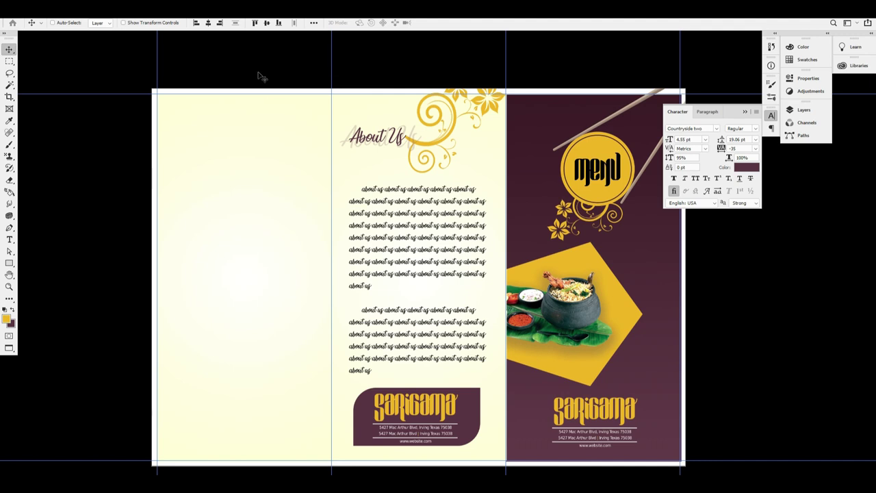
{"action": "right_click", "coordinate": [272, 191]}
{"action": "left_click", "coordinate": [293, 190]}
{"action": "left_click", "coordinate": [232, 182]}
{"action": "key", "text": "f"}
{"action": "key", "text": "f"}
{"action": "key", "text": "f"}
{"action": "key", "text": "f"}
{"action": "key", "text": "f"}
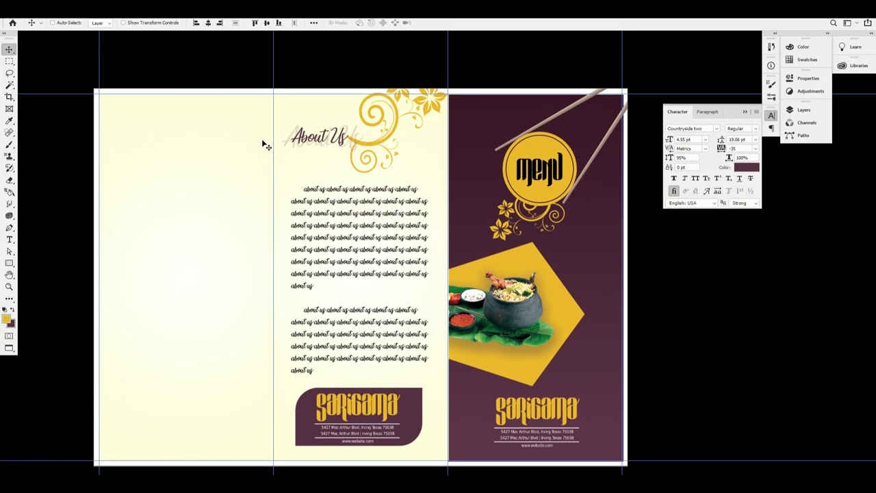
{"action": "scroll", "coordinate": [237, 201], "scroll_direction": "down", "scroll_amount": 2}
{"action": "right_click", "coordinate": [202, 195]}
{"action": "left_click", "coordinate": [233, 207]}
{"action": "key", "text": "Tab"}
{"action": "key", "text": "Tab"}
{"action": "key", "text": "Tab"}
{"action": "key", "text": "f"}
{"action": "left_click", "coordinate": [182, 180]}
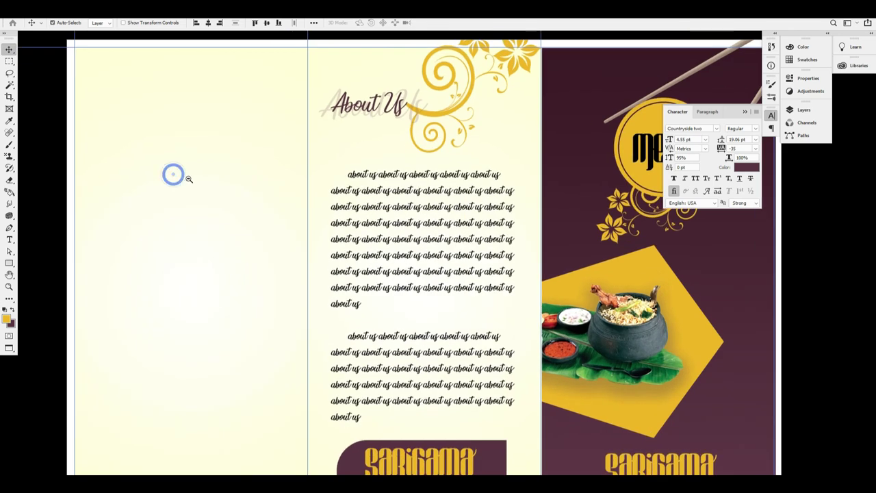
{"action": "scroll", "coordinate": [214, 205], "scroll_direction": "up", "scroll_amount": 1}
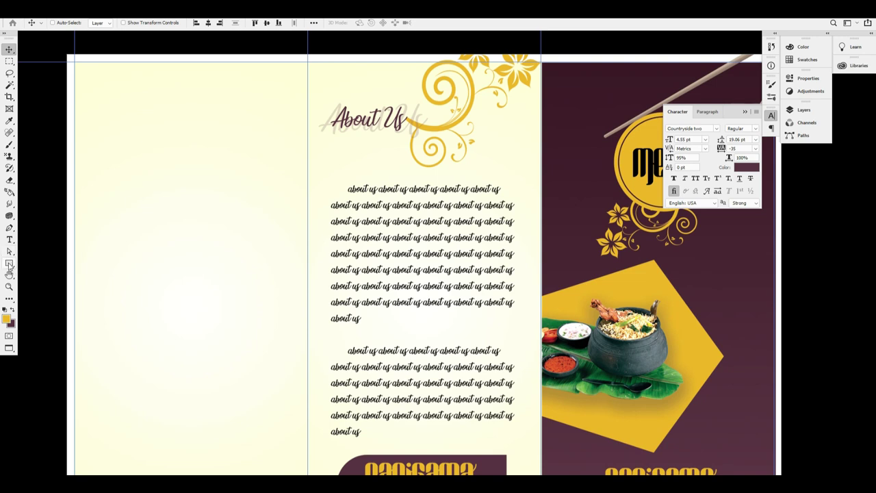
Draw an 866 × 708 px rectangle in the left panel with a white fill and no stroke.
{"action": "left_click", "coordinate": [9, 268]}
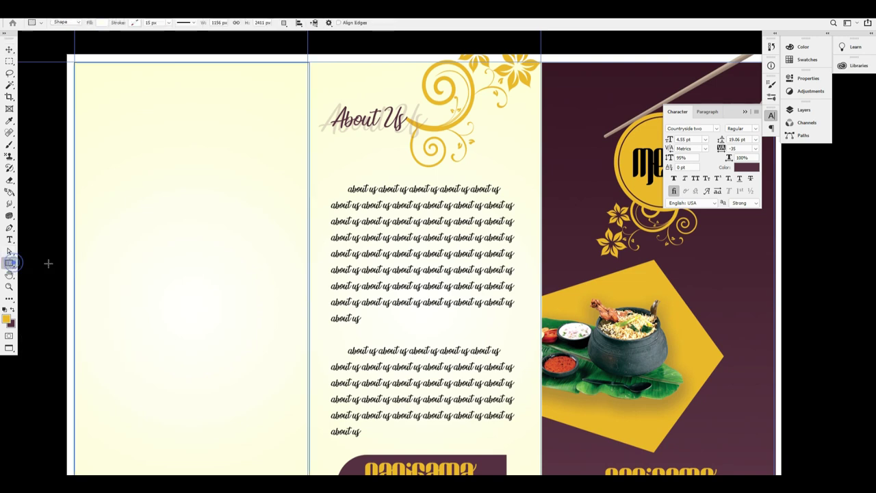
{"action": "left_click_drag", "start_coordinate": [111, 156], "coordinate": [287, 300]}
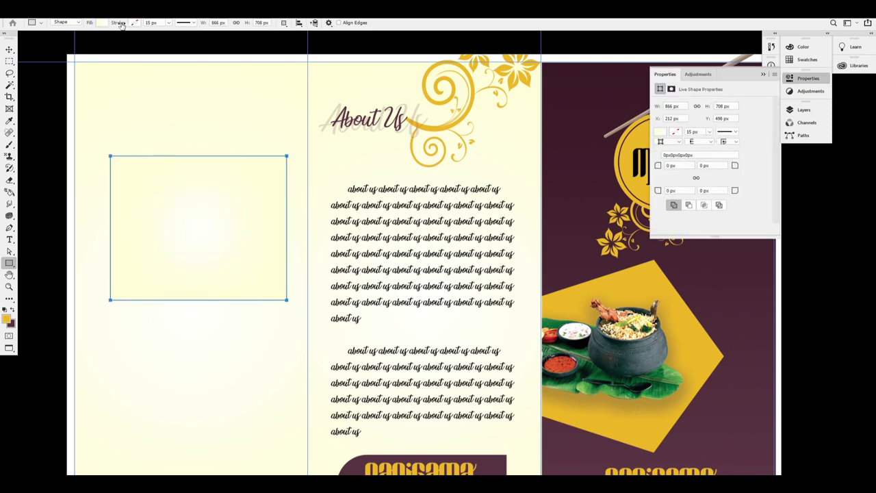
{"action": "left_click", "coordinate": [98, 25]}
{"action": "left_click", "coordinate": [62, 39]}
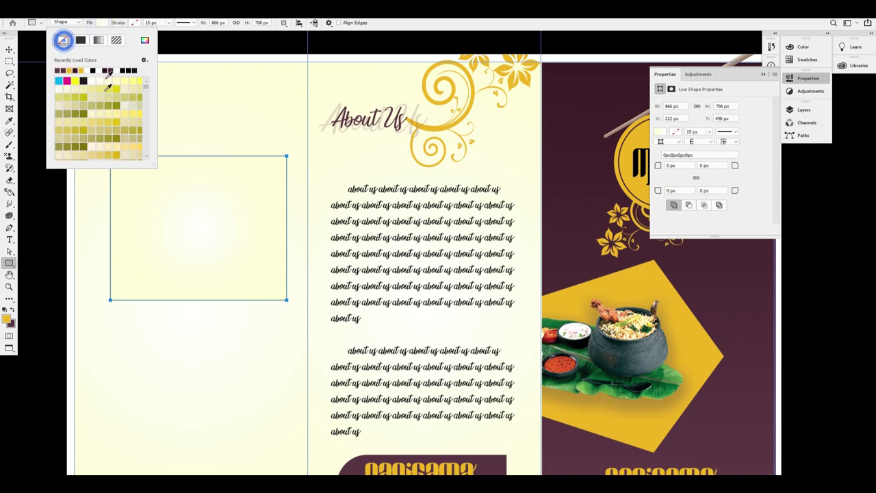
{"action": "left_click", "coordinate": [99, 72]}
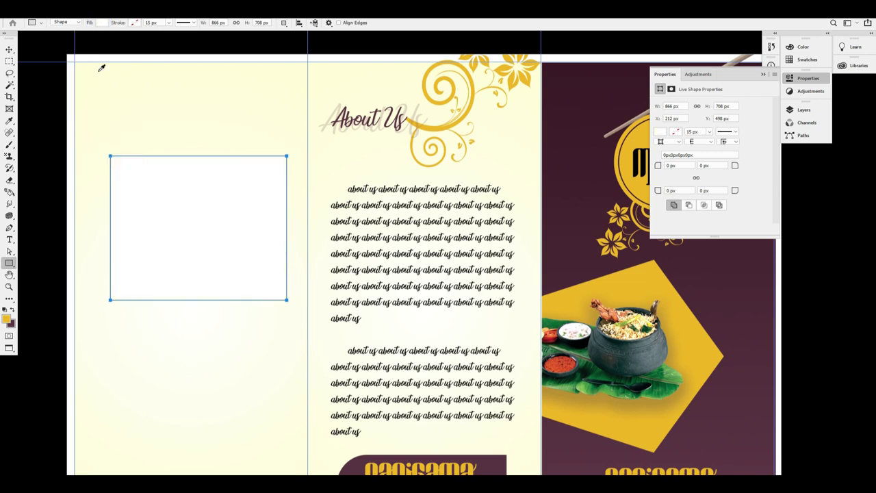
{"action": "left_click", "coordinate": [136, 23]}
{"action": "left_click", "coordinate": [98, 42]}
{"action": "left_click", "coordinate": [10, 51]}
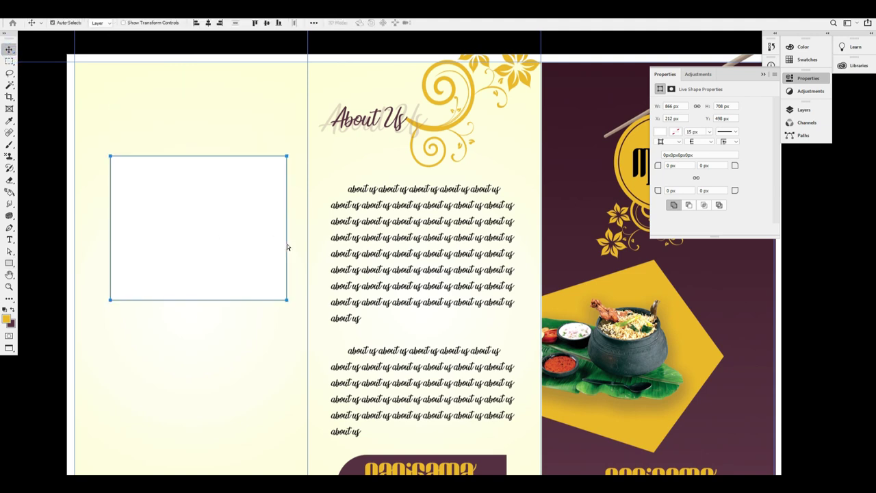
Make a smaller 413 × 316 px rectangle inside the white frame's upper-left corner, filled with golden yellow at full opacity.
{"action": "key", "text": "ctrl+t"}
{"action": "left_click_drag", "start_coordinate": [287, 300], "coordinate": [162, 200]}
{"action": "key", "text": "Return"}
{"action": "key", "text": "ctrl+BackSpace"}
{"action": "key", "text": "alt+BackSpace"}
{"action": "key", "text": "2"}
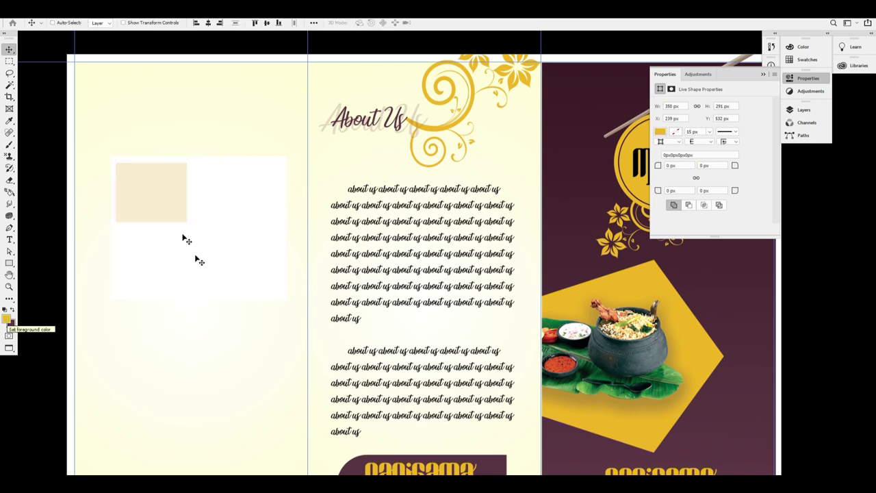
{"action": "key", "text": "0"}
{"action": "left_click_drag", "start_coordinate": [182, 201], "coordinate": [203, 226]}
{"action": "key", "text": "ctrl+t"}
{"action": "key", "text": "Return"}
Duplicate the yellow rectangle alongside the first and copy the pair below to form a two-by-two grid.
{"action": "left_click_drag", "start_coordinate": [124, 208], "coordinate": [346, 203]}
{"action": "right_click", "coordinate": [353, 194]}
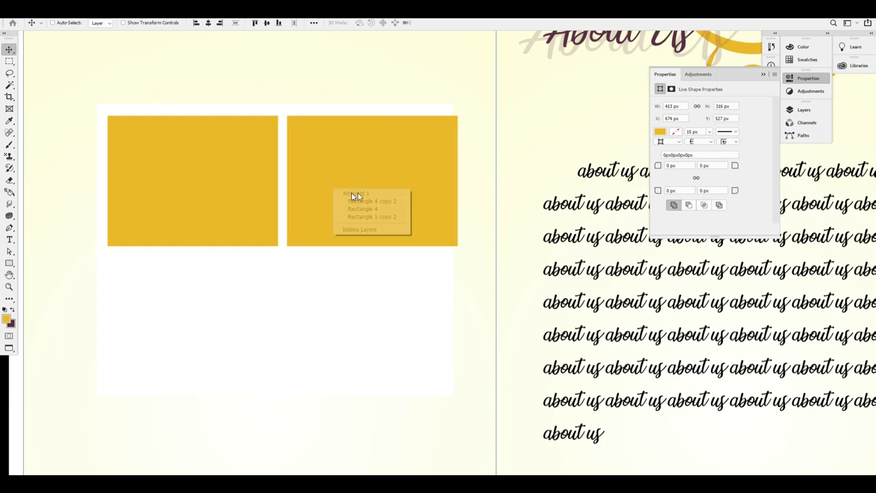
{"action": "left_click", "coordinate": [366, 200]}
{"action": "right_click", "coordinate": [248, 164]}
{"action": "left_click", "coordinate": [275, 177]}
{"action": "right_click", "coordinate": [373, 163]}
{"action": "left_click", "coordinate": [401, 175], "text": "shift"}
{"action": "left_click_drag", "start_coordinate": [358, 156], "coordinate": [372, 296]}
Select all four yellow rectangles and resize them together to fit inside the white frame.
{"action": "right_click", "coordinate": [208, 195]}
{"action": "left_click", "coordinate": [240, 203]}
{"action": "right_click", "coordinate": [367, 196]}
{"action": "left_click", "coordinate": [402, 201]}
{"action": "right_click", "coordinate": [336, 273]}
{"action": "left_click", "coordinate": [374, 285], "text": "shift"}
{"action": "right_click", "coordinate": [238, 281]}
{"action": "left_click", "coordinate": [278, 294], "text": "shift"}
{"action": "left_click_drag", "start_coordinate": [232, 288], "coordinate": [254, 234]}
{"action": "key", "text": "ctrl+z"}
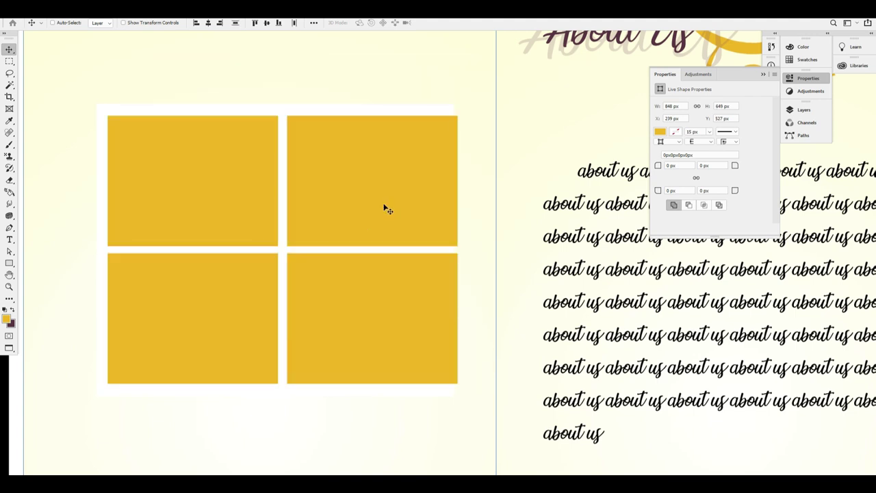
{"action": "key", "text": "ctrl+t"}
{"action": "left_click_drag", "start_coordinate": [453, 251], "coordinate": [444, 249]}
{"action": "left_click_drag", "start_coordinate": [277, 385], "coordinate": [278, 387]}
{"action": "key", "text": "Return"}
Nudge the four yellow rectangles to even out the white border around them.
{"action": "key", "text": "Left"}
{"action": "key", "text": "Left"}
{"action": "key", "text": "Up"}
{"action": "key", "text": "Up"}
{"action": "key", "text": "Right"}
{"action": "key", "text": "Up"}
{"action": "key", "text": "Up"}
{"action": "key", "text": "Up"}
{"action": "key", "text": "Down"}
{"action": "key", "text": "Left"}
Combine the white frame with the yellow rectangles and move the whole grid right and slightly down in the left panel.
{"action": "right_click", "coordinate": [451, 111]}
{"action": "left_click", "coordinate": [487, 121]}
{"action": "left_click_drag", "start_coordinate": [321, 148], "coordinate": [411, 173]}
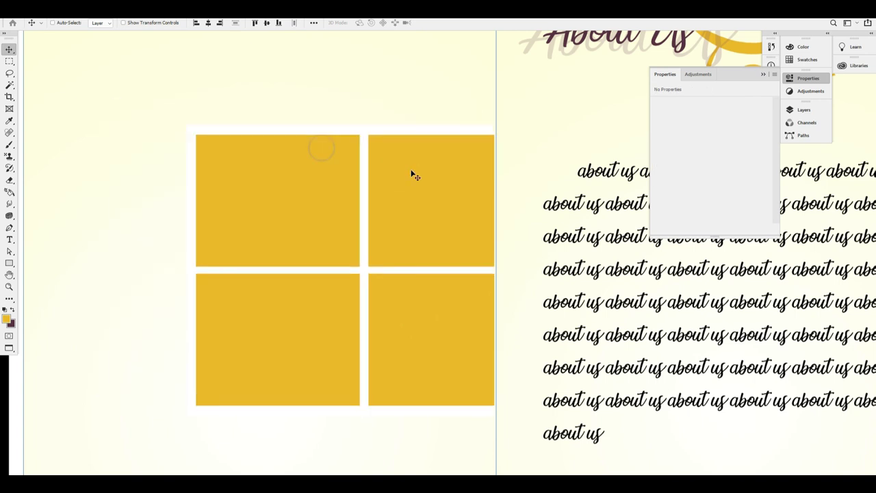
{"action": "key", "text": "ctrl+minus"}
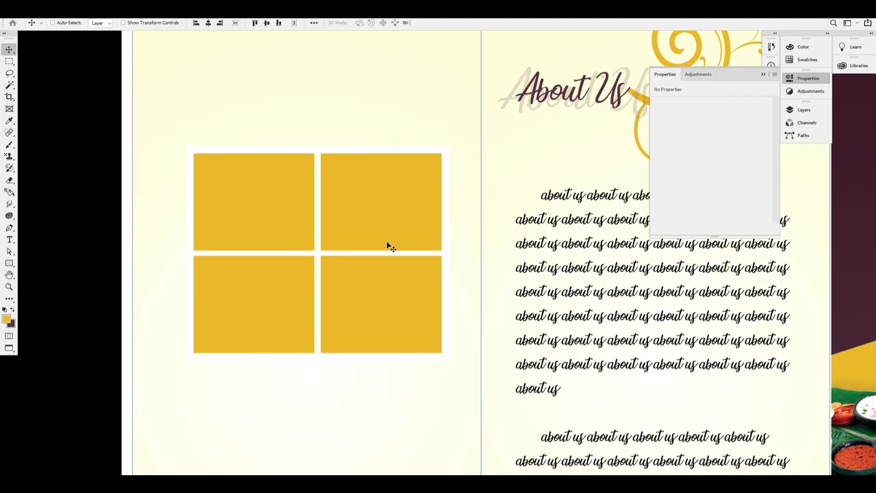
{"action": "left_click", "coordinate": [807, 78]}
{"action": "left_click_drag", "start_coordinate": [397, 191], "coordinate": [385, 236]}
{"action": "key", "text": "ctrl+z"}
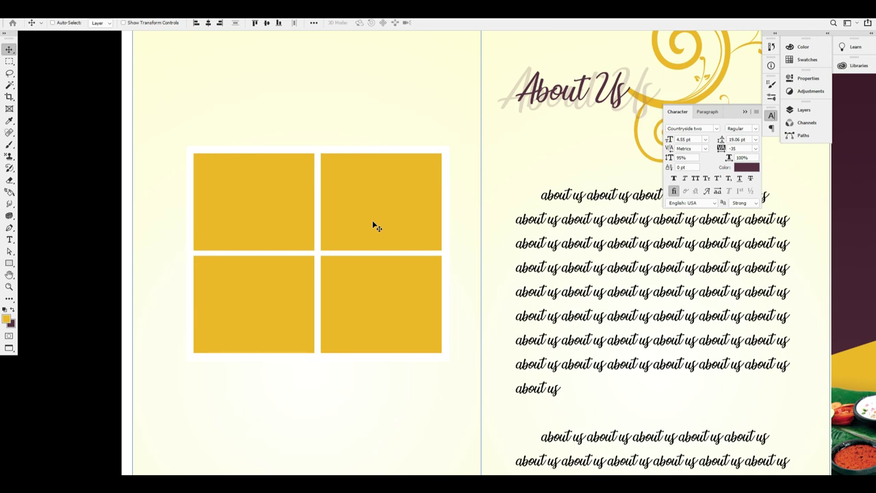
Duplicate the white frame rectangle slightly up and left, and fill the copy with the dark purple background colour.
{"action": "right_click", "coordinate": [191, 154]}
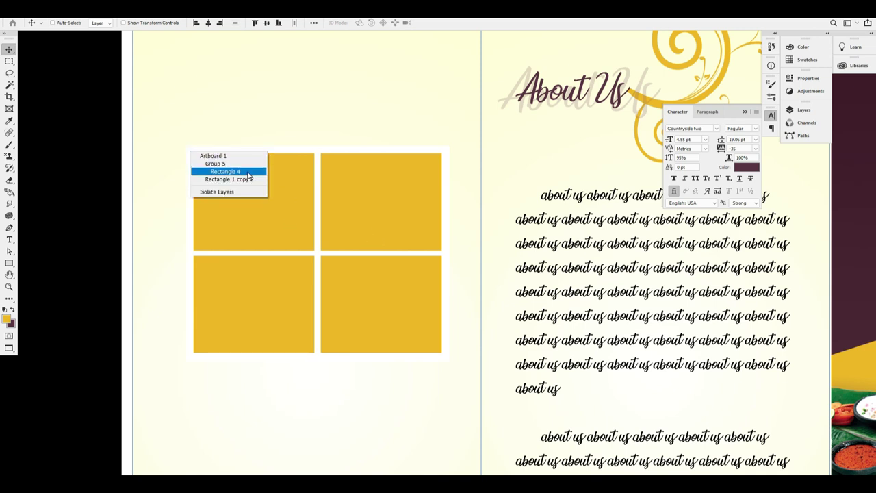
{"action": "left_click", "coordinate": [248, 173]}
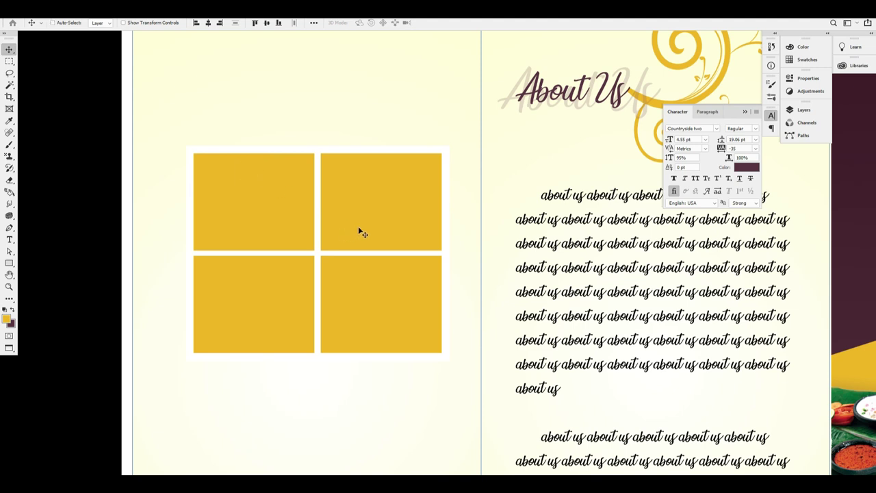
{"action": "left_click_drag", "start_coordinate": [336, 230], "coordinate": [330, 200]}
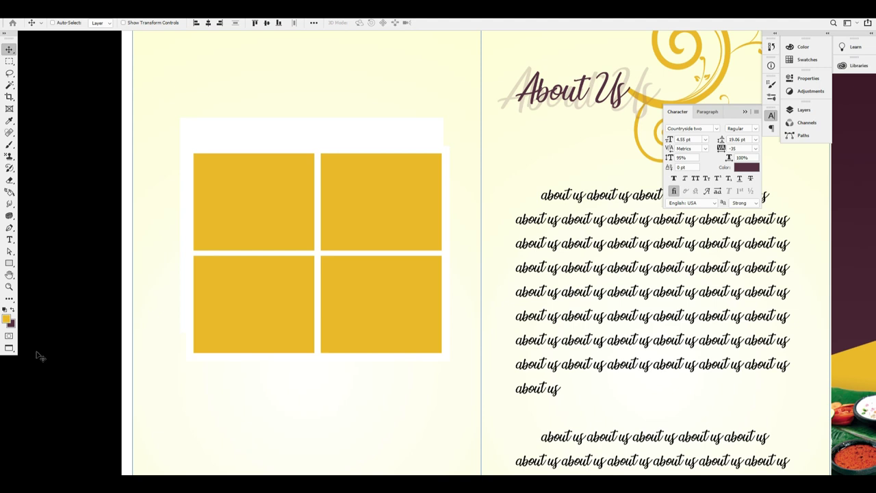
{"action": "key", "text": "ctrl+BackSpace"}
{"action": "key", "text": "alt+BackSpace"}
{"action": "key", "text": "ctrl+BackSpace"}
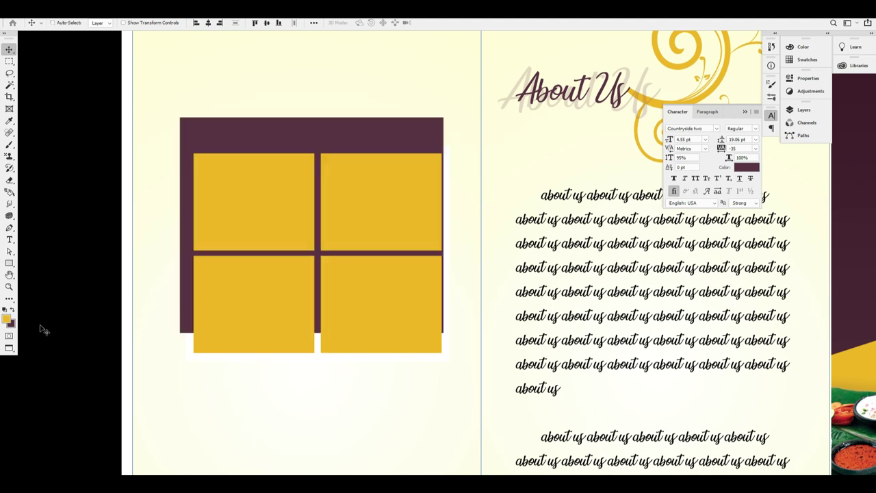
Place the purple rectangle behind the white frame, offset slightly up and left of it.
{"action": "left_click_drag", "start_coordinate": [366, 139], "coordinate": [366, 182]}
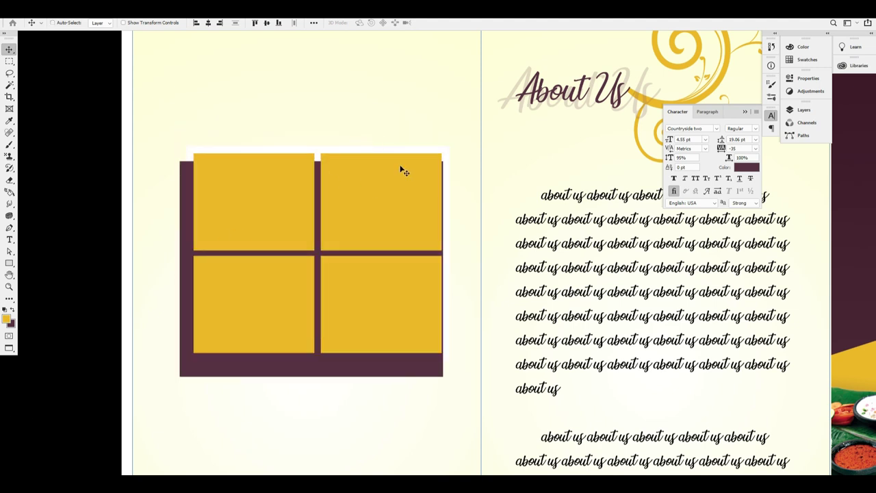
{"action": "key", "text": "ctrl+z"}
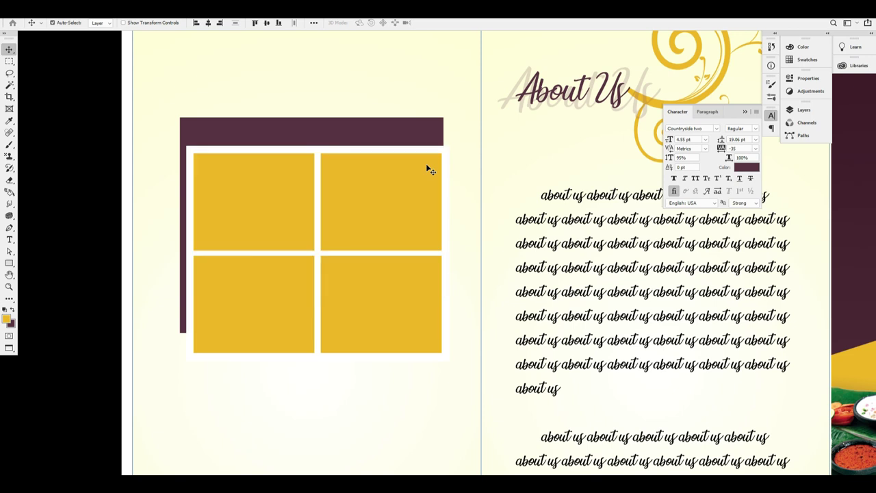
{"action": "left_click_drag", "start_coordinate": [425, 130], "coordinate": [432, 159]}
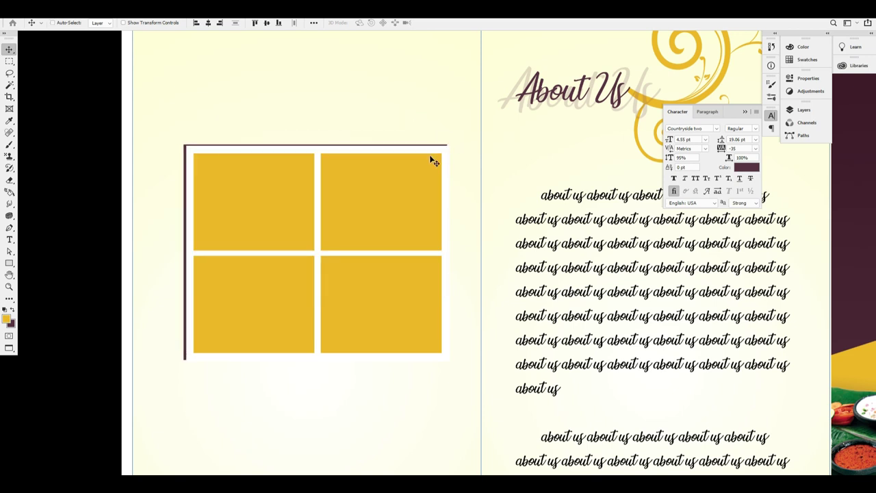
Convert the purple rectangle to a smart object and apply a Gaussian Blur with a radius of about 33 pixels.
{"action": "left_click", "coordinate": [143, 14]}
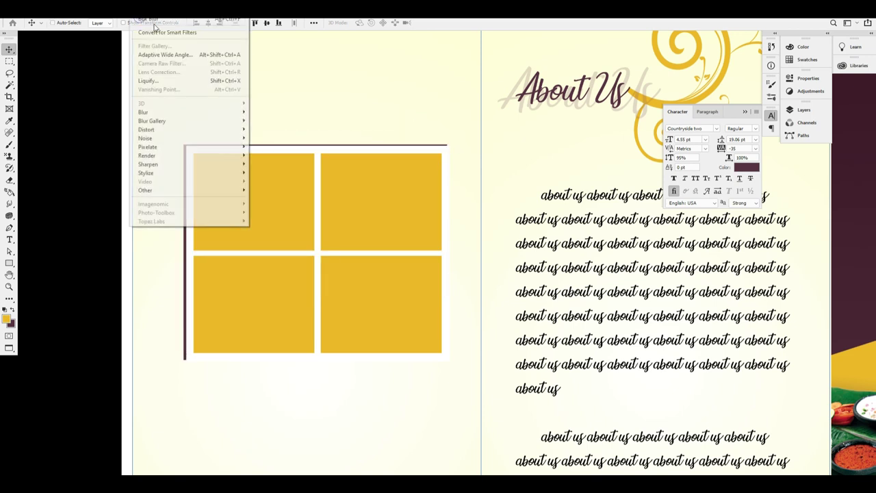
{"action": "left_click", "coordinate": [172, 112]}
{"action": "left_click", "coordinate": [291, 148]}
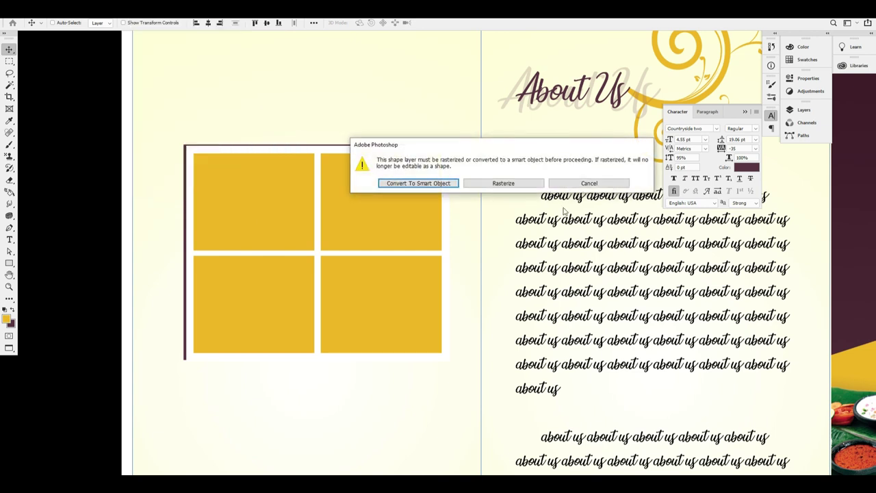
{"action": "left_click", "coordinate": [437, 185]}
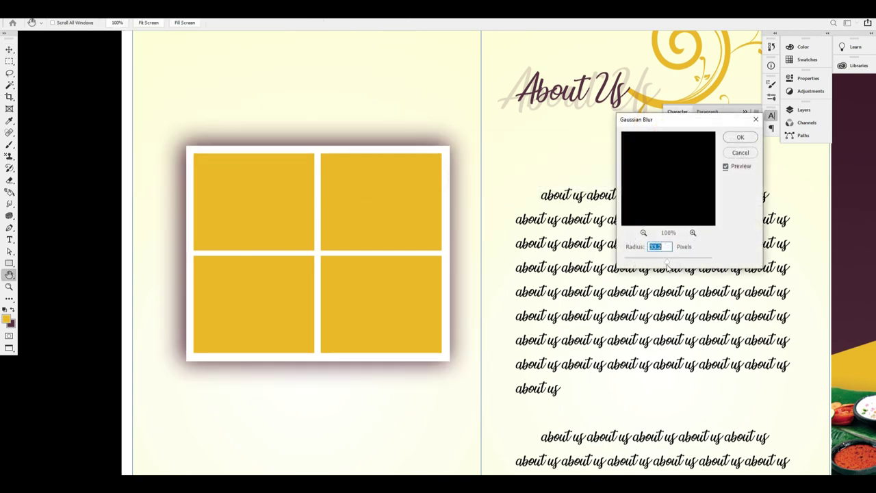
{"action": "key", "text": "Return"}
{"action": "key", "text": "v"}
Distort the blurred purple shadow so its upper-left and lower-right corners extend beyond the frame and the other two tuck behind it.
{"action": "key", "text": "ctrl+t"}
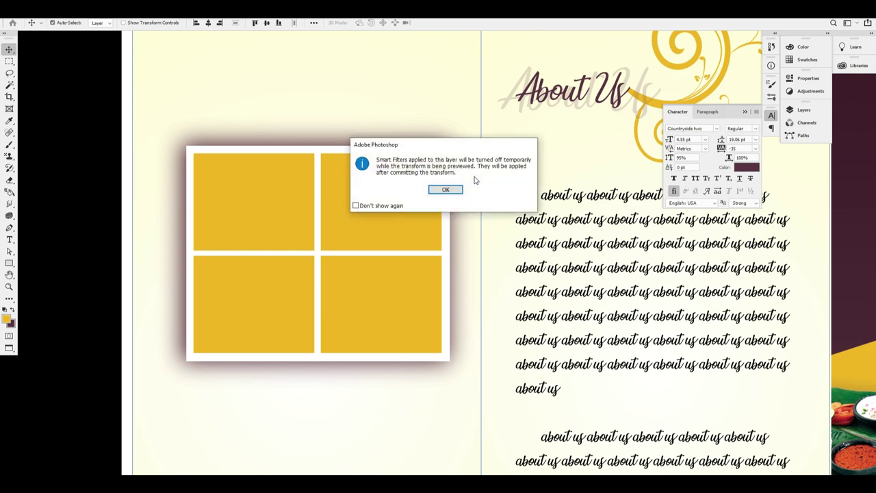
{"action": "left_click", "coordinate": [445, 190]}
{"action": "right_click", "coordinate": [421, 197]}
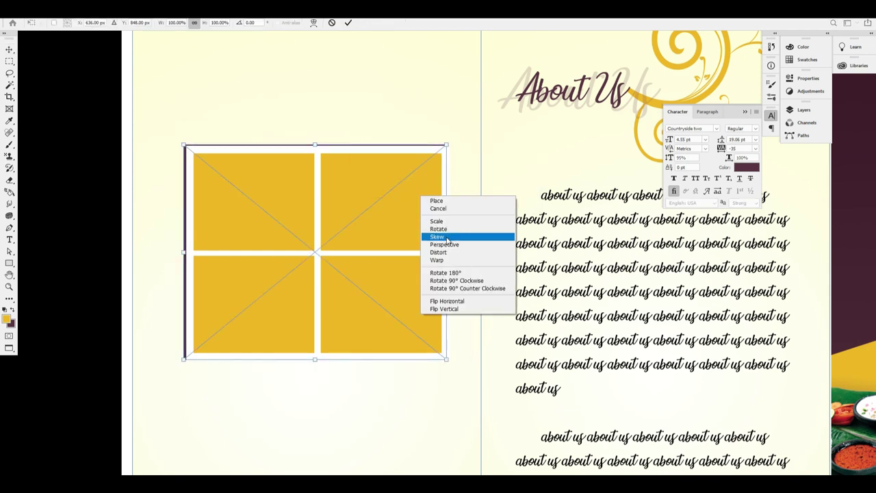
{"action": "left_click", "coordinate": [442, 252]}
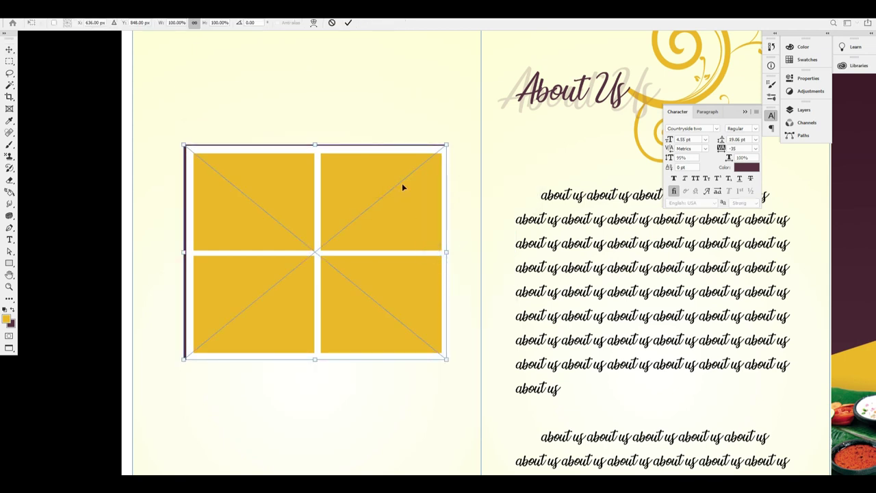
{"action": "left_click_drag", "start_coordinate": [184, 146], "coordinate": [179, 134]}
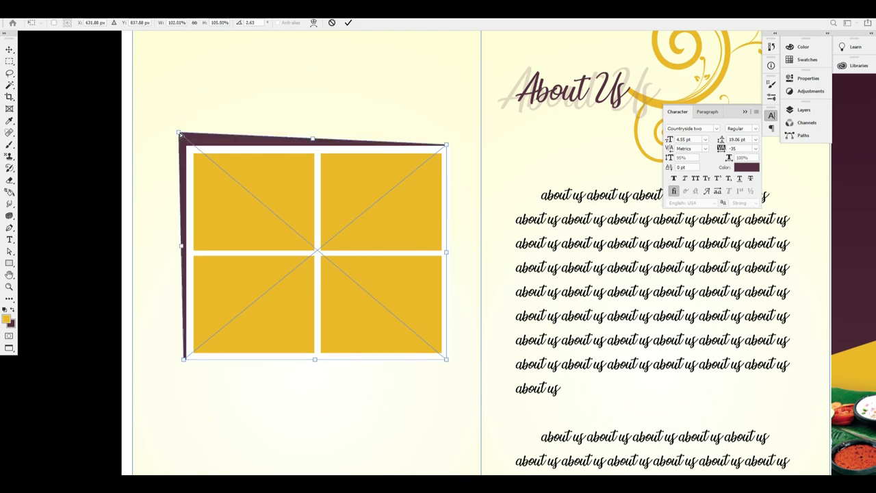
{"action": "left_click_drag", "start_coordinate": [445, 145], "coordinate": [434, 155]}
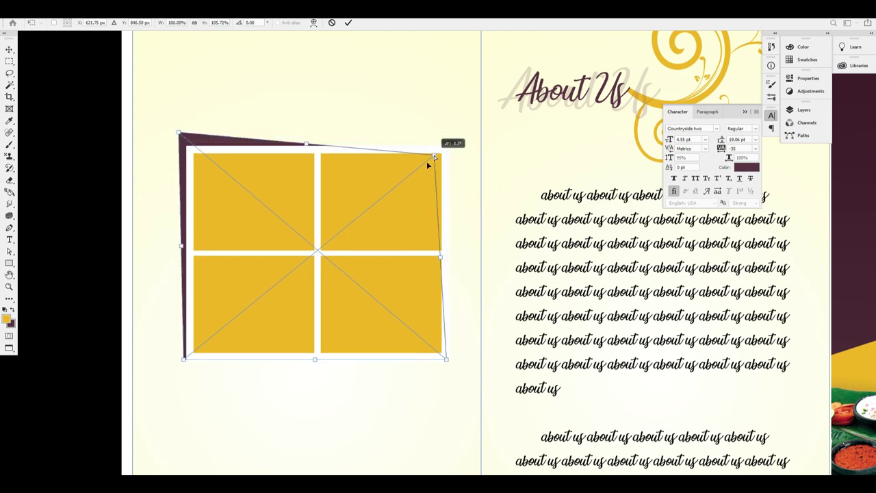
{"action": "left_click_drag", "start_coordinate": [184, 361], "coordinate": [205, 351]}
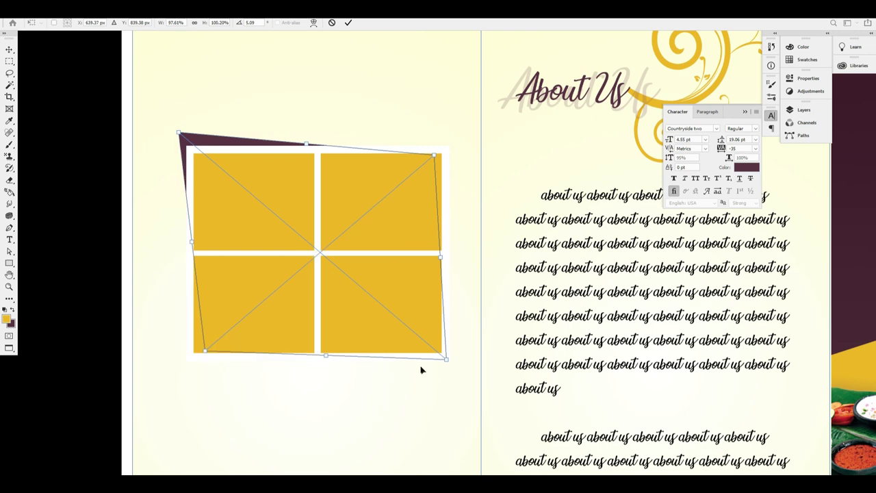
{"action": "left_click_drag", "start_coordinate": [450, 362], "coordinate": [460, 370]}
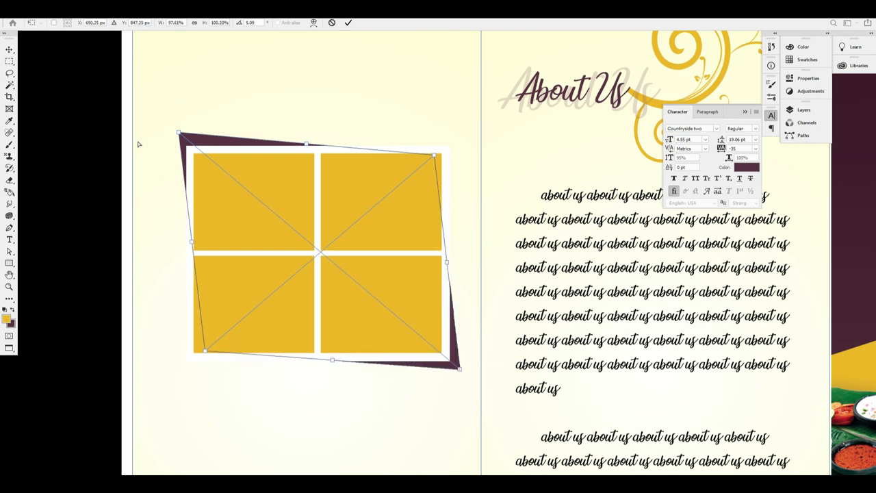
{"action": "left_click_drag", "start_coordinate": [180, 134], "coordinate": [178, 140]}
{"action": "key", "text": "Return"}
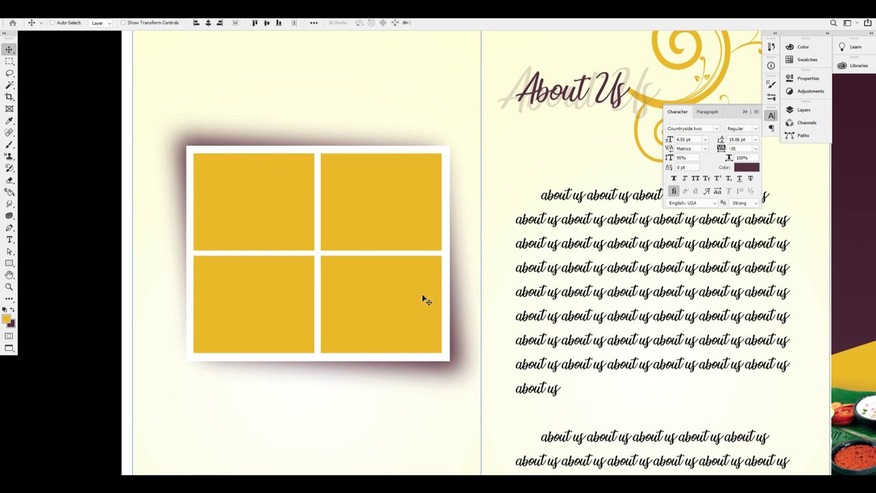
Duplicate the blurred purple shadow and flip the copy vertically to cover the frame's other two corners.
{"action": "scroll", "coordinate": [463, 341], "scroll_direction": "down", "scroll_amount": 3}
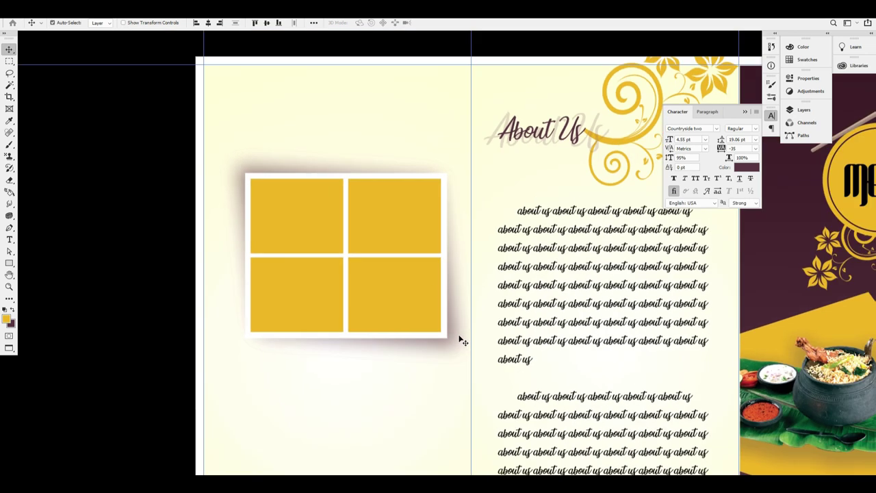
{"action": "key", "text": "ctrl+t"}
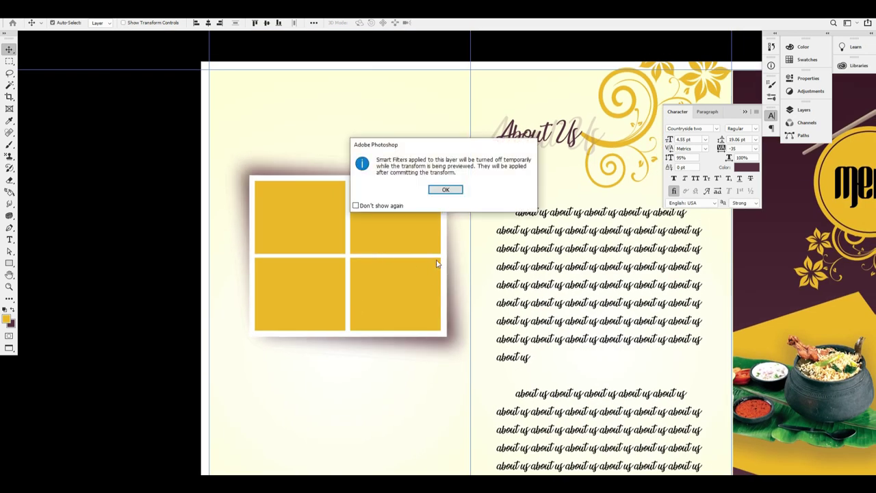
{"action": "left_click", "coordinate": [445, 189]}
{"action": "right_click", "coordinate": [451, 358]}
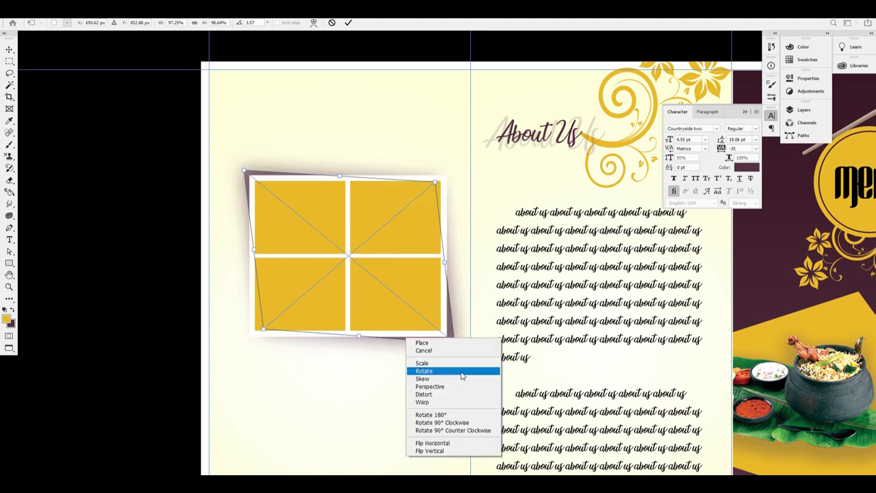
{"action": "left_click", "coordinate": [459, 442]}
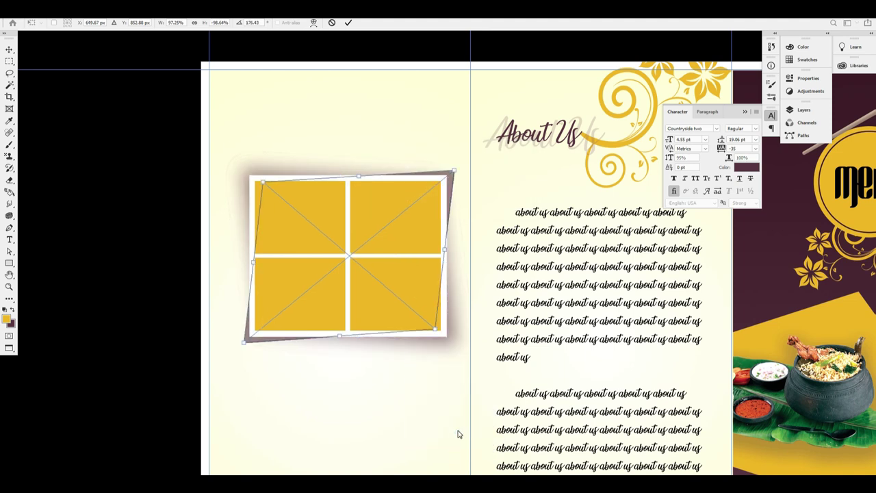
{"action": "key", "text": "Return"}
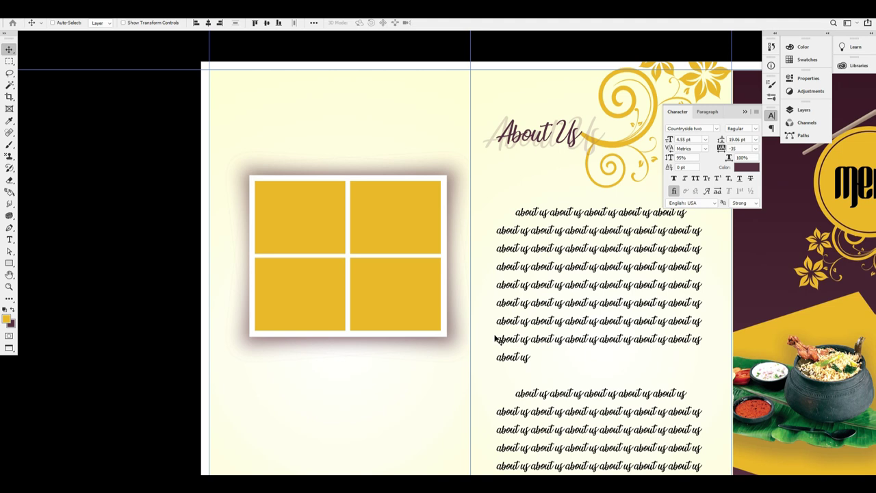
Group the four image boxes with their white frame and both blurred shadows.
{"action": "key", "text": "ctrl+minus"}
{"action": "right_click", "coordinate": [419, 243]}
{"action": "left_click", "coordinate": [450, 256]}
{"action": "left_click_drag", "start_coordinate": [426, 281], "coordinate": [443, 323]}
{"action": "key", "text": "ctrl+z"}
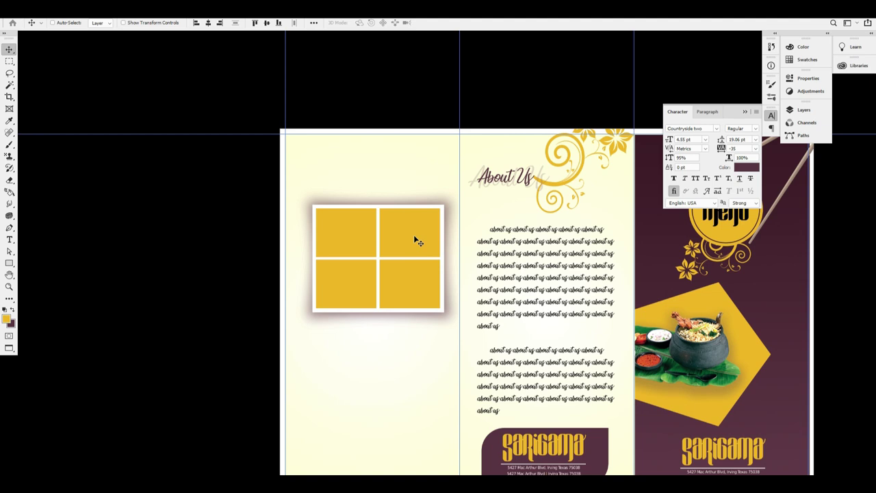
Bring the black flower ornament from the assets document into the left panel, just above the cream background layer.
{"action": "right_click", "coordinate": [423, 154]}
{"action": "left_click", "coordinate": [437, 172]}
{"action": "right_click", "coordinate": [420, 156]}
{"action": "left_click", "coordinate": [410, 169]}
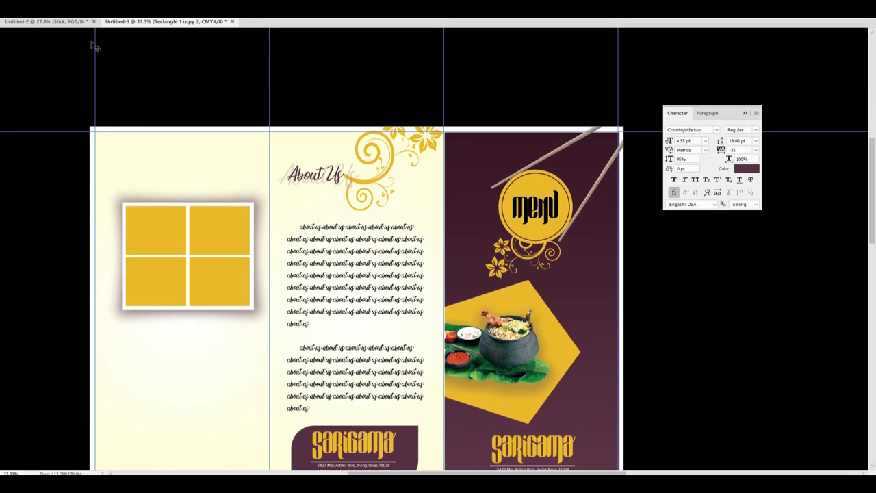
{"action": "left_click", "coordinate": [69, 22]}
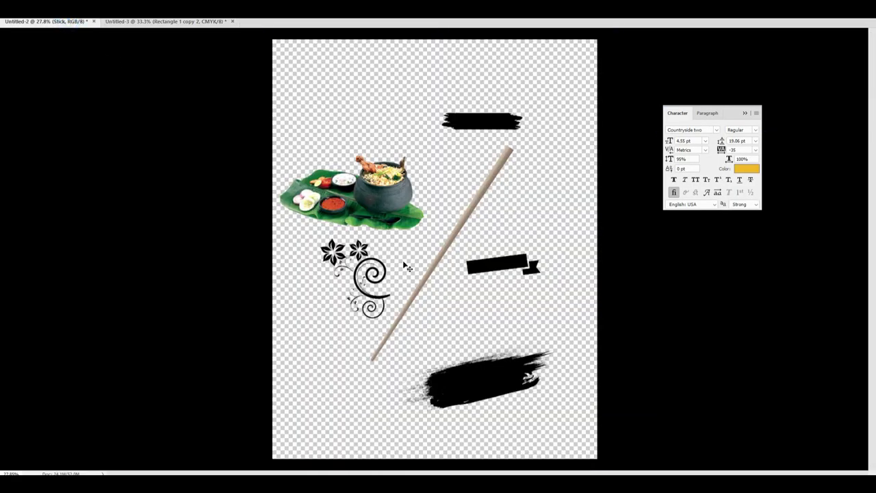
{"action": "left_click_drag", "start_coordinate": [335, 259], "coordinate": [179, 267]}
{"action": "left_click_drag", "start_coordinate": [153, 181], "coordinate": [317, 241]}
{"action": "key", "text": "ctrl+t"}
{"action": "key", "text": "ctrl+z"}
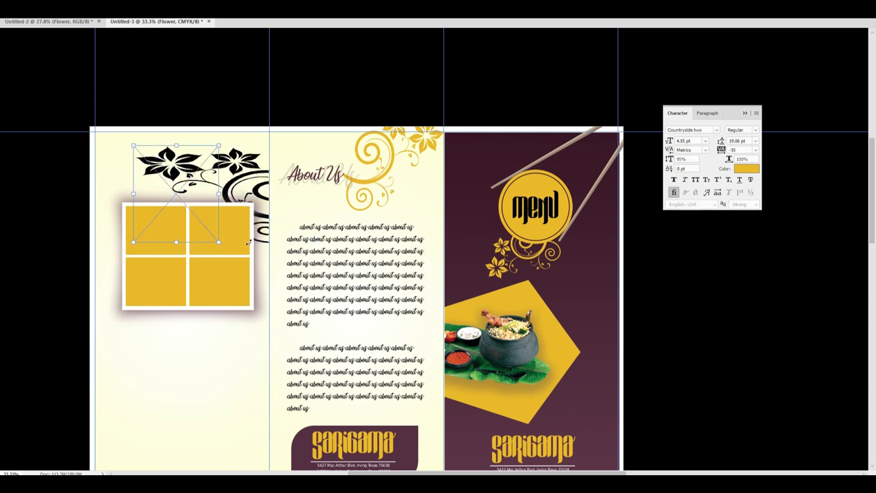
Resize the flower ornament at the left panel's upper-right edge and fade it to 10% opacity.
{"action": "left_click_drag", "start_coordinate": [219, 243], "coordinate": [195, 184]}
{"action": "key", "text": "Return"}
{"action": "key", "text": "2"}
Duplicate the faded flower ornament and scale the copy down behind the image grid's upper-left corner.
{"action": "key", "text": "ctrl+t"}
{"action": "left_click_drag", "start_coordinate": [255, 281], "coordinate": [221, 245]}
{"action": "key", "text": "ctrl+z"}
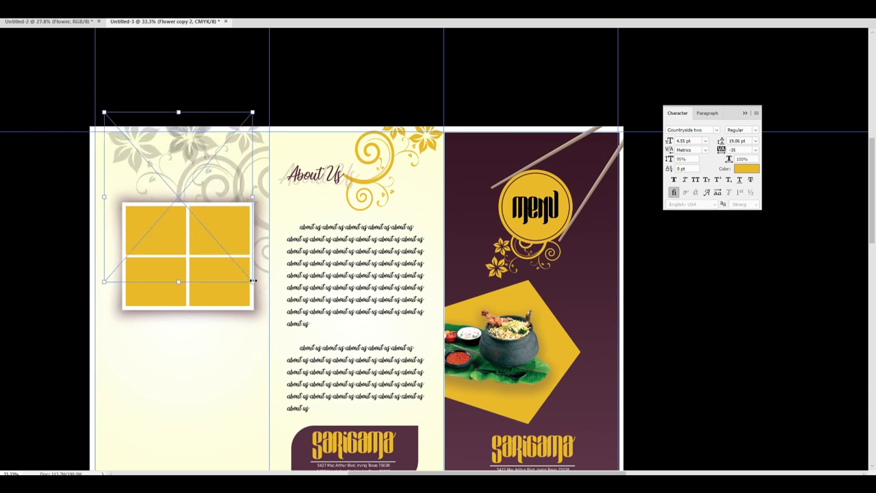
{"action": "left_click_drag", "start_coordinate": [252, 281], "coordinate": [143, 239]}
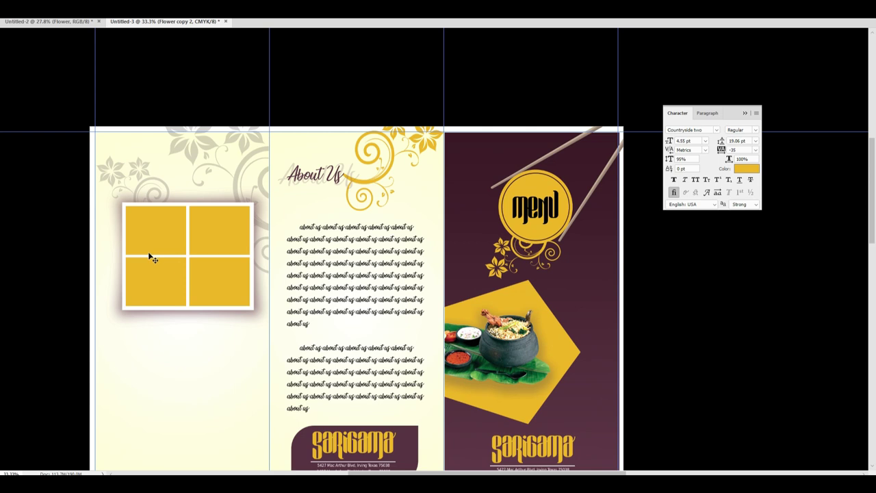
Apply a dark purple Color Overlay to the small flower ornament and set its opacity to 100%.
{"action": "key", "text": "F7"}
{"action": "left_click", "coordinate": [705, 346]}
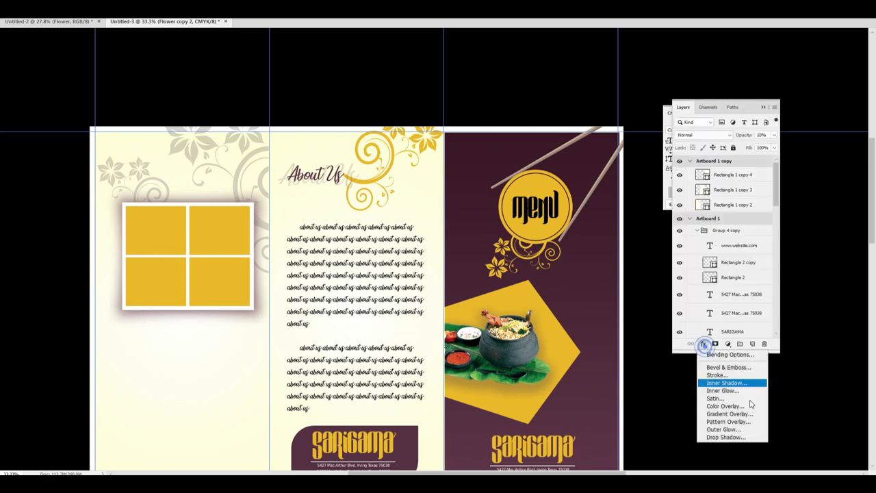
{"action": "left_click", "coordinate": [746, 405]}
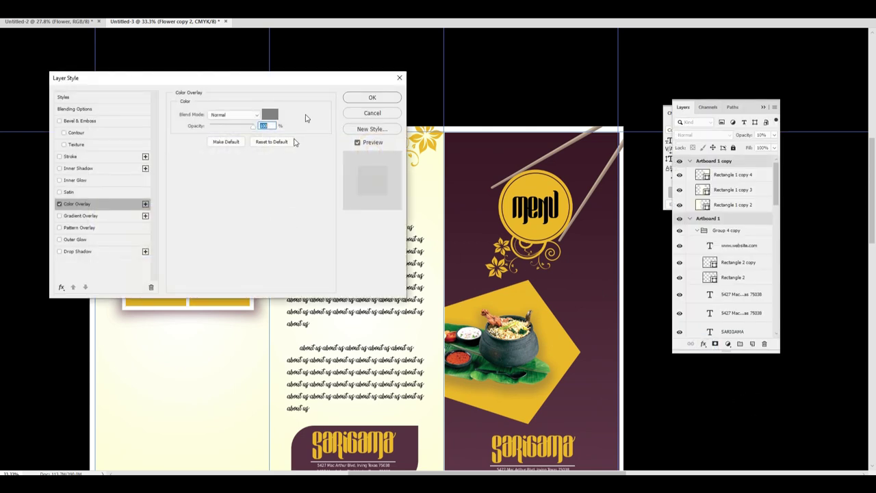
{"action": "left_click", "coordinate": [273, 115]}
{"action": "left_click", "coordinate": [595, 281]}
{"action": "key", "text": "Return"}
{"action": "key", "text": "Return"}
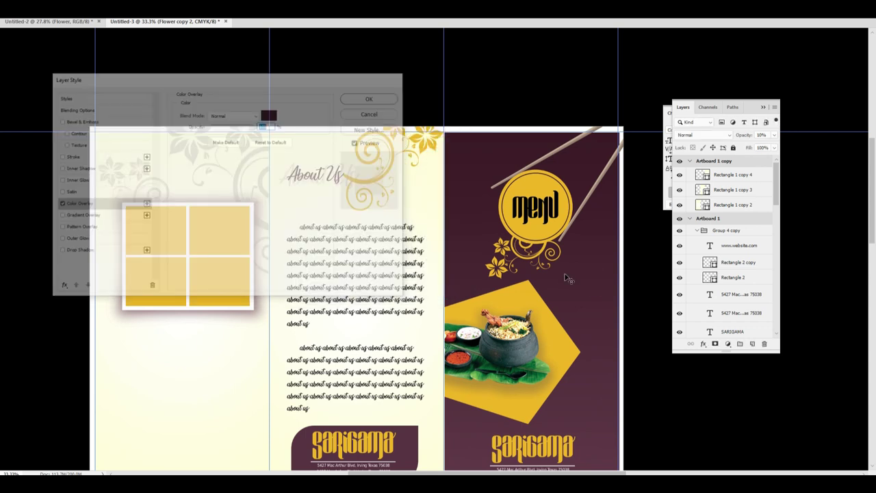
{"action": "key", "text": "0"}
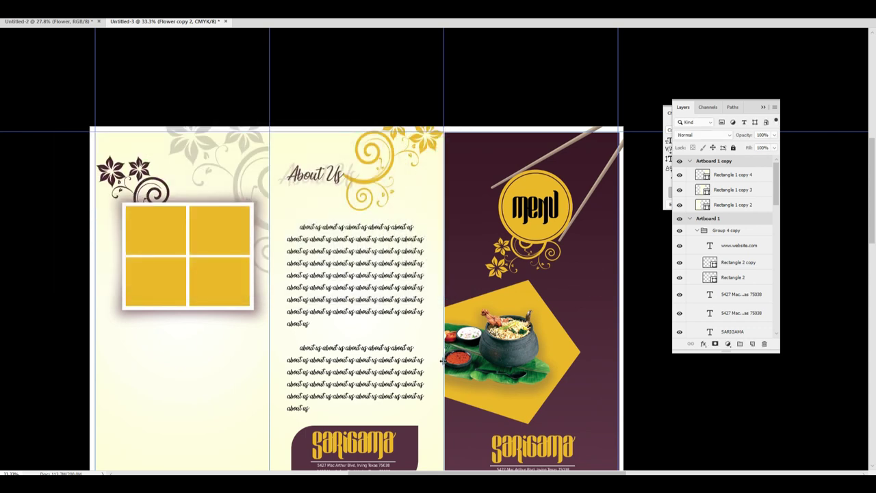
Bring the black ribbon shape from the assets document into the brochure's left panel near the image grid.
{"action": "scroll", "coordinate": [203, 277], "scroll_direction": "down", "scroll_amount": 1}
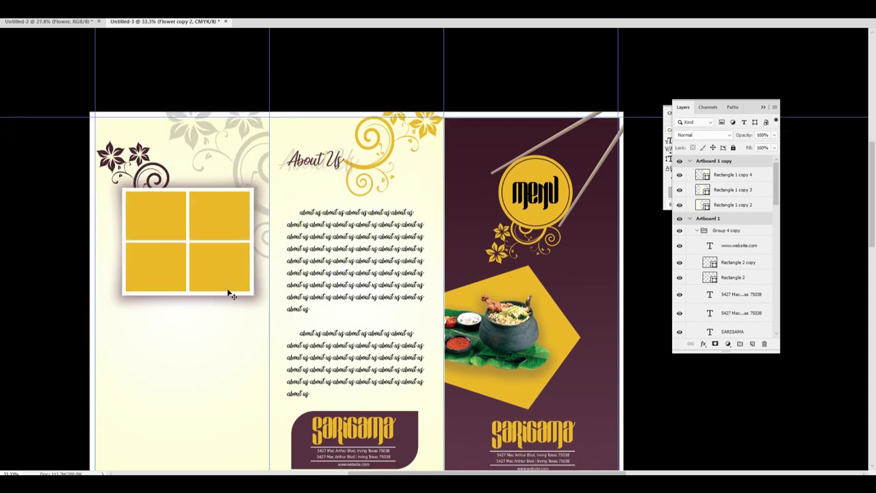
{"action": "key", "text": "ctrl+0"}
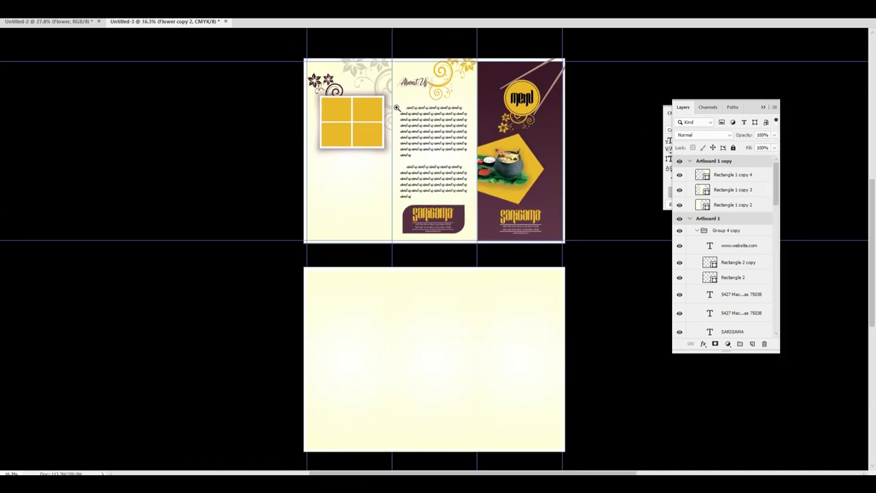
{"action": "scroll", "coordinate": [377, 93], "scroll_direction": "up", "scroll_amount": 5}
{"action": "scroll", "coordinate": [416, 199], "scroll_direction": "up", "scroll_amount": 1}
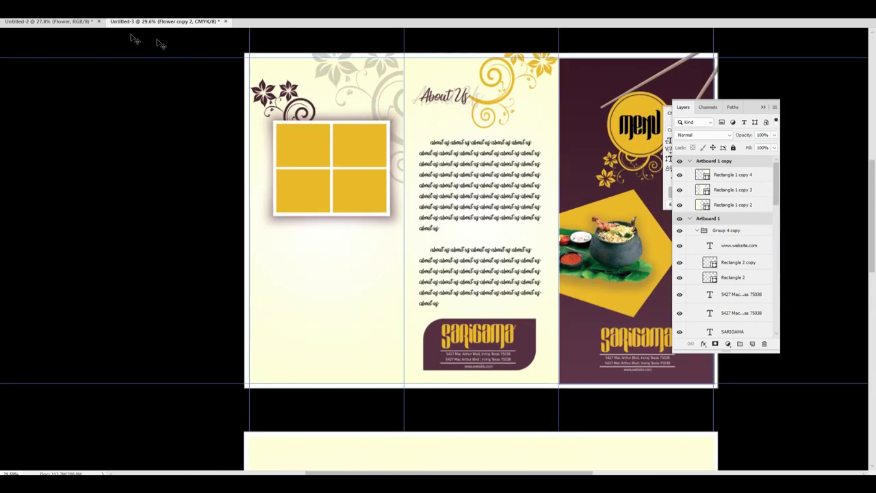
{"action": "left_click", "coordinate": [76, 21]}
{"action": "left_click_drag", "start_coordinate": [512, 263], "coordinate": [396, 215]}
Rotate the ribbon level and position it just below the white frame's lower-right corner.
{"action": "key", "text": "ctrl+1"}
{"action": "key", "text": "ctrl+t"}
{"action": "left_click_drag", "start_coordinate": [308, 278], "coordinate": [299, 287]}
{"action": "left_click_drag", "start_coordinate": [230, 223], "coordinate": [270, 186]}
{"action": "key", "text": "Return"}
{"action": "key", "text": "Right"}
{"action": "key", "text": "Right"}
{"action": "key", "text": "Right"}
{"action": "key", "text": "Right"}
{"action": "key", "text": "Right"}
{"action": "key", "text": "Right"}
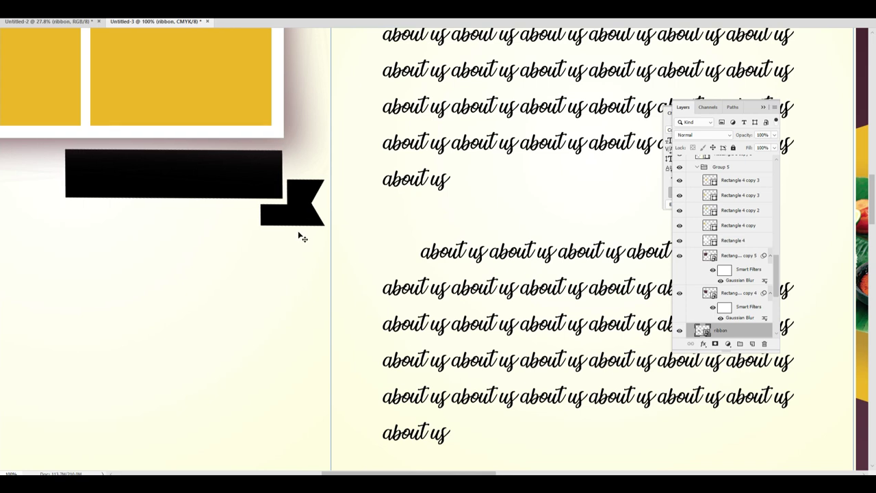
Apply a dark purple Color Overlay to the ribbon.
{"action": "key", "text": "ctrl+0"}
{"action": "scroll", "coordinate": [392, 69], "scroll_direction": "up", "scroll_amount": 4}
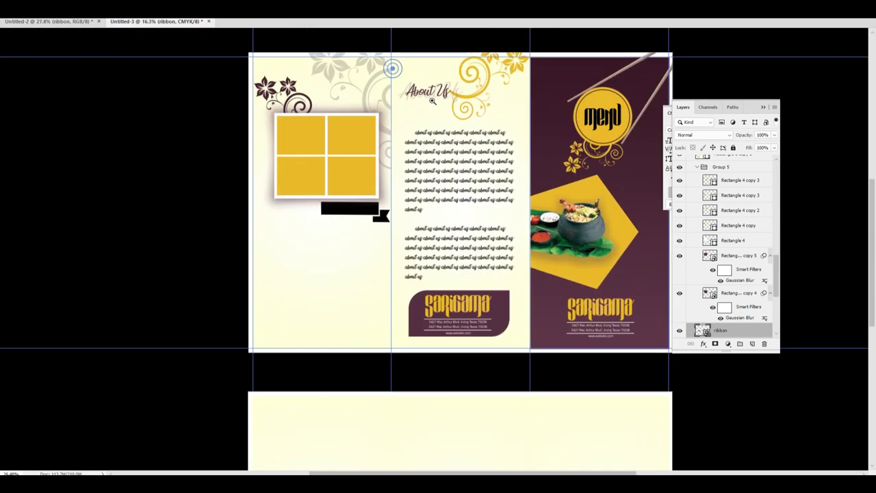
{"action": "left_click", "coordinate": [704, 344]}
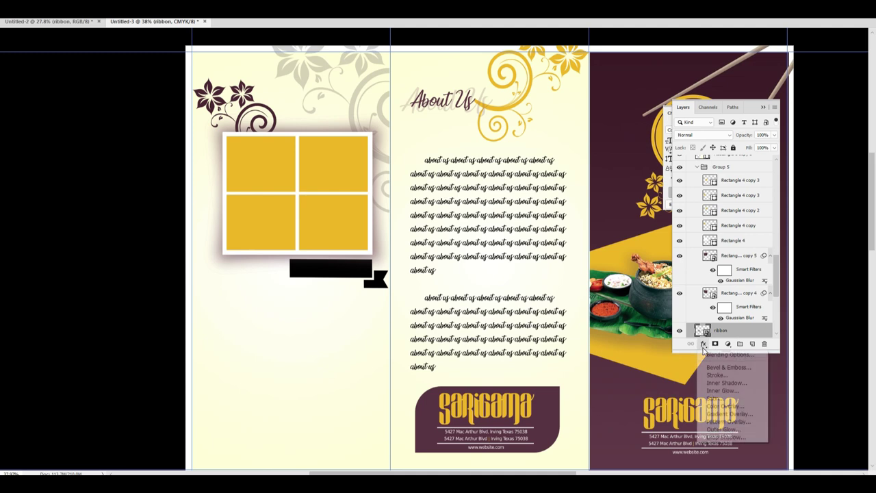
{"action": "left_click", "coordinate": [737, 407]}
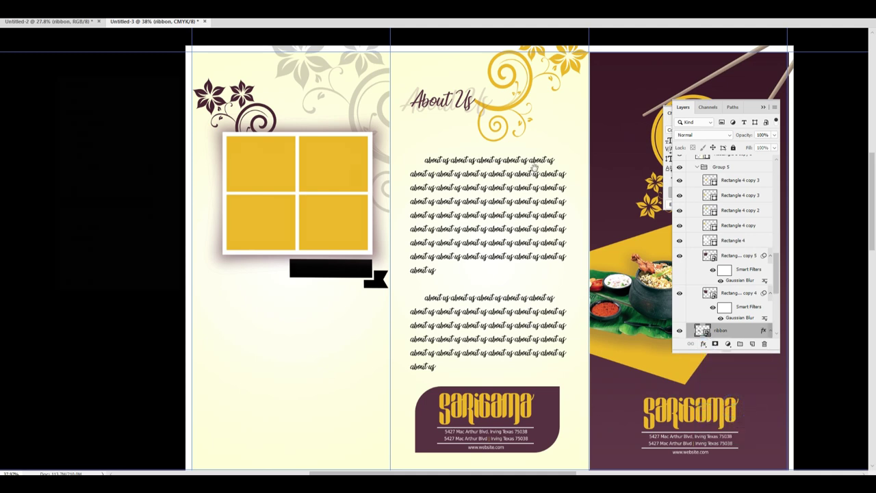
{"action": "key", "text": "Return"}
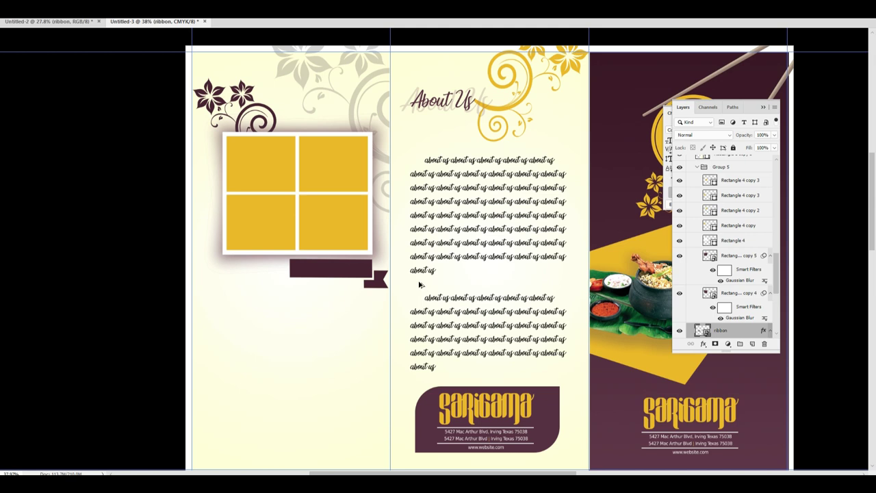
Add a text layer reading "Drinks" below the ribbon.
{"action": "key", "text": "ctrl+plus"}
{"action": "key", "text": "ctrl+plus"}
{"action": "key", "text": "ctrl+plus"}
{"action": "scroll", "coordinate": [287, 263], "scroll_direction": "down", "scroll_amount": 3}
{"action": "key", "text": "Tab"}
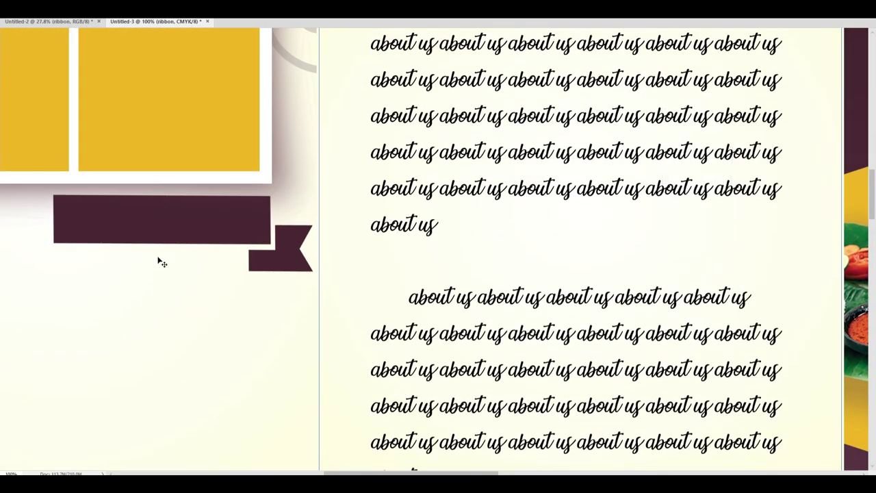
{"action": "left_click", "coordinate": [130, 287]}
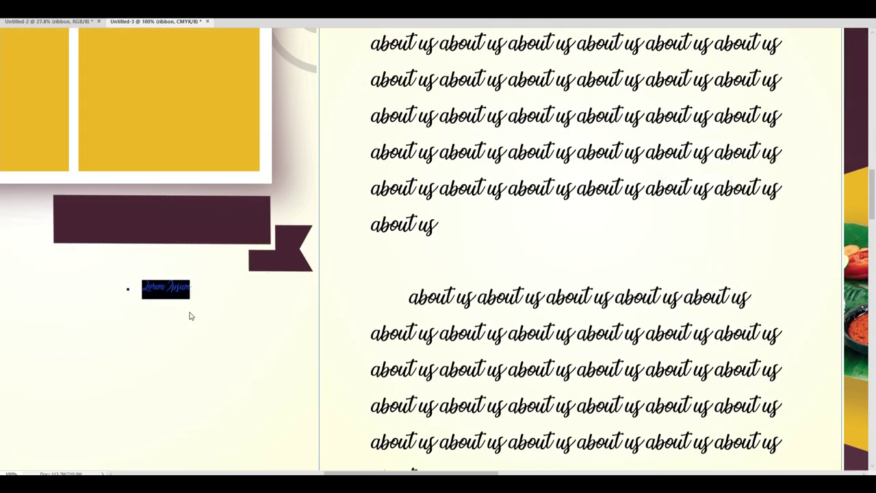
{"action": "type", "text": "DRik"}
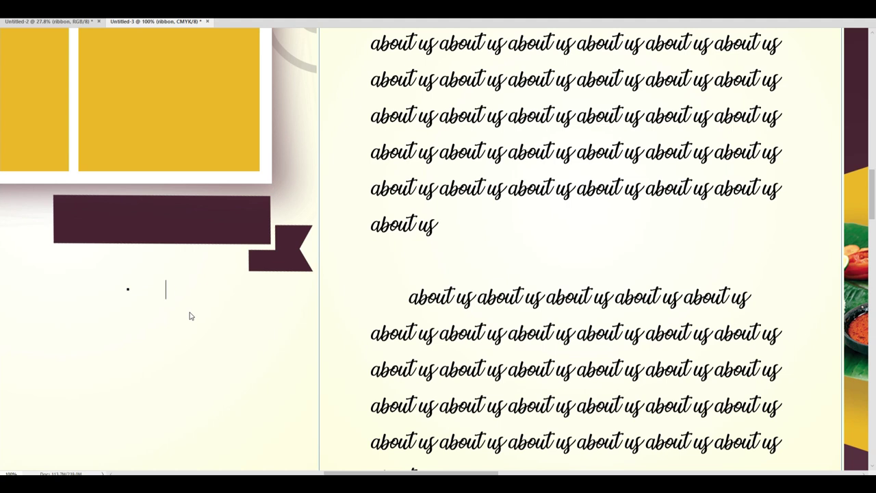
{"action": "type", "text": "ks"}
Enlarge the "Drinks" text and move it onto the purple ribbon.
{"action": "key", "text": "ctrl+a"}
{"action": "key", "text": "ctrl+shift+period"}
{"action": "key", "text": "ctrl+shift+period"}
{"action": "key", "text": "ctrl+Return"}
{"action": "key", "text": "v"}
{"action": "left_click_drag", "start_coordinate": [194, 306], "coordinate": [258, 263]}
Centre the "Drinks" text on the ribbon and fine-tune its fit with Free Transform.
{"action": "key", "text": "Return"}
{"action": "key", "text": "Return"}
{"action": "left_click_drag", "start_coordinate": [232, 234], "coordinate": [200, 233]}
{"action": "key", "text": "ctrl+t"}
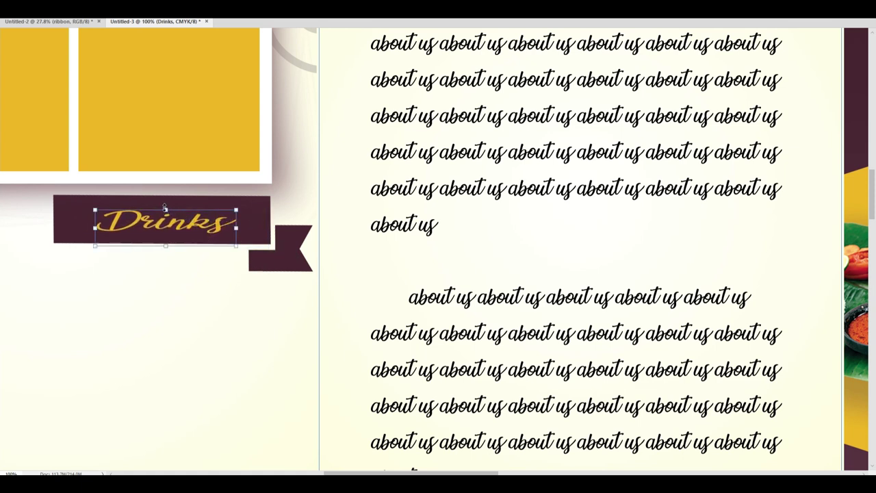
{"action": "left_click_drag", "start_coordinate": [165, 208], "coordinate": [165, 233]}
{"action": "key", "text": "Return"}
Group the image grid, the purple ribbon and the "Drinks" text together.
{"action": "right_click", "coordinate": [250, 215]}
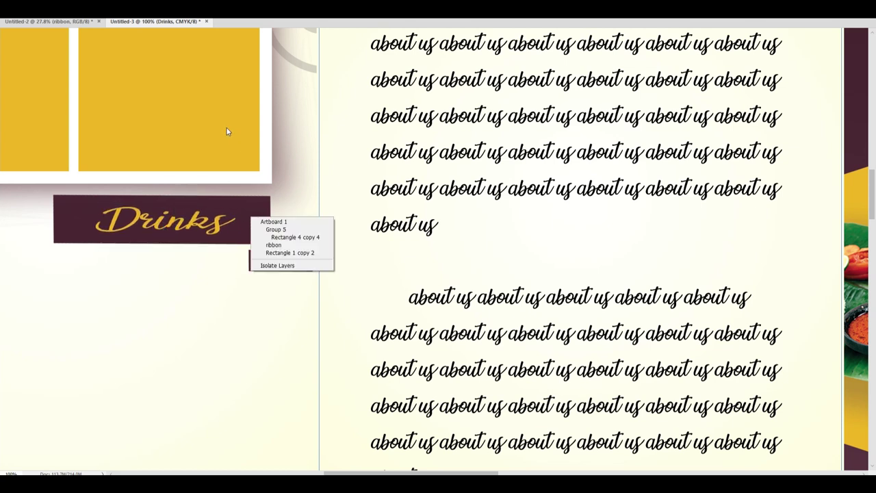
{"action": "left_click", "coordinate": [226, 128]}
{"action": "key", "text": "ctrl+0"}
{"action": "left_click_drag", "start_coordinate": [361, 103], "coordinate": [386, 130]}
{"action": "right_click", "coordinate": [363, 119]}
{"action": "left_click", "coordinate": [398, 131]}
{"action": "key", "text": "ctrl+z"}
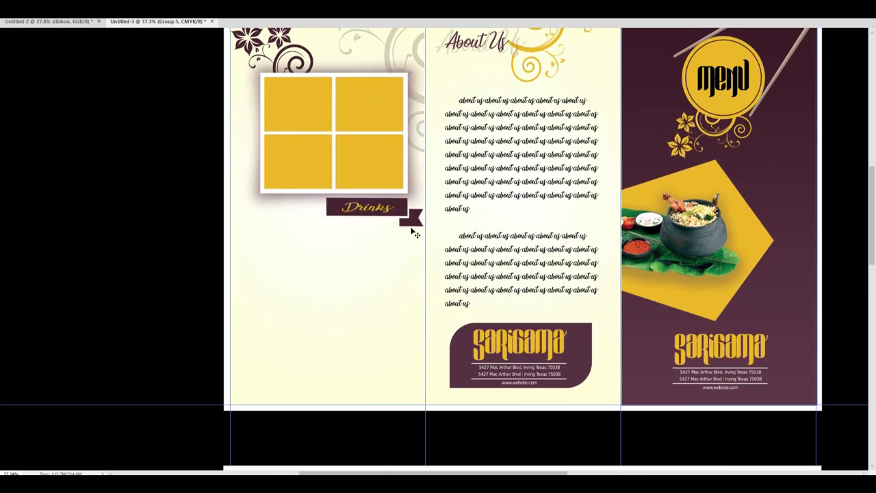
{"action": "right_click", "coordinate": [383, 211]}
{"action": "left_click", "coordinate": [414, 219]}
{"action": "right_click", "coordinate": [401, 209]}
{"action": "left_click", "coordinate": [415, 219]}
{"action": "left_click_drag", "start_coordinate": [382, 177], "coordinate": [381, 199]}
{"action": "key", "text": "ctrl+z"}
{"action": "key", "text": "ctrl+g"}
Rotate the image grid and ribbon group slightly counter-clockwise and shift it a little to the left.
{"action": "key", "text": "ctrl+t"}
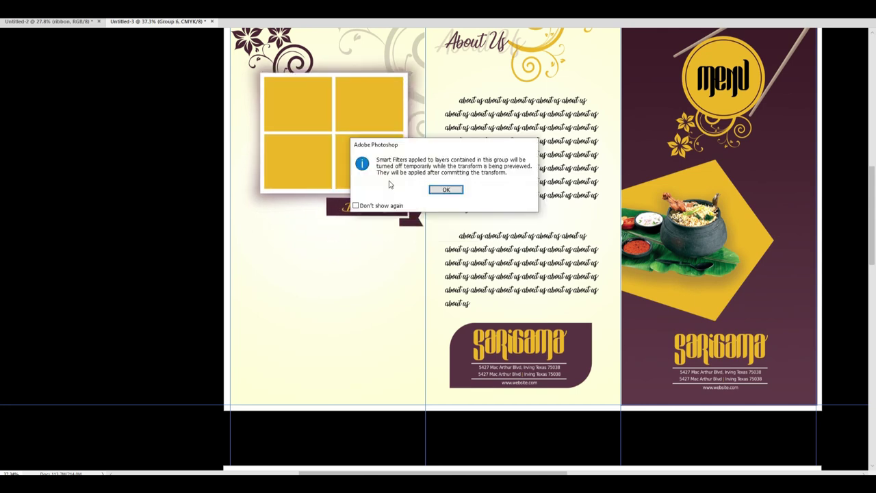
{"action": "left_click", "coordinate": [447, 190]}
{"action": "left_click_drag", "start_coordinate": [444, 246], "coordinate": [452, 223]}
{"action": "key", "text": "Return"}
{"action": "mouse_move", "coordinate": [365, 165]}
{"action": "left_mouse_down"}
{"action": "mouse_move", "coordinate": [343, 167]}
{"action": "mouse_move", "coordinate": [361, 167]}
{"action": "left_mouse_up"}
Scale the tilted grid group down slightly and reposition it within the upper part of the left panel.
{"action": "key", "text": "ctrl+t"}
{"action": "left_click", "coordinate": [448, 189]}
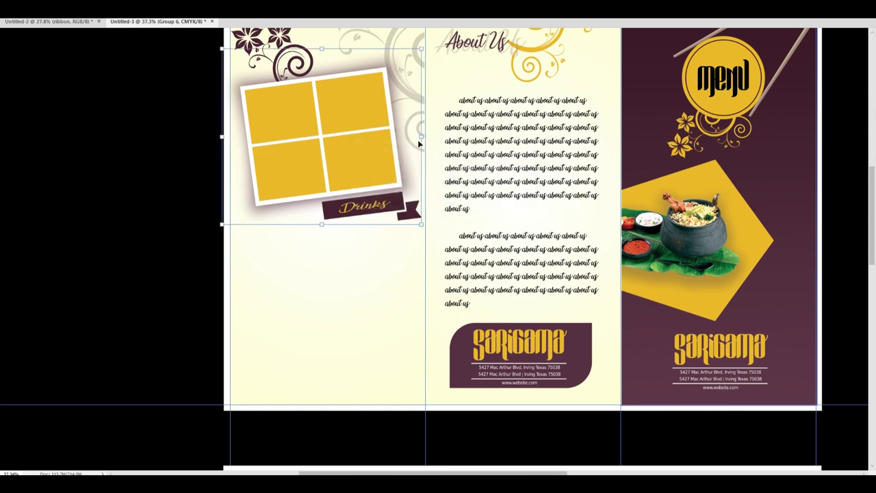
{"action": "left_click_drag", "start_coordinate": [419, 137], "coordinate": [404, 135]}
{"action": "left_click_drag", "start_coordinate": [343, 160], "coordinate": [356, 153]}
{"action": "key", "text": "Return"}
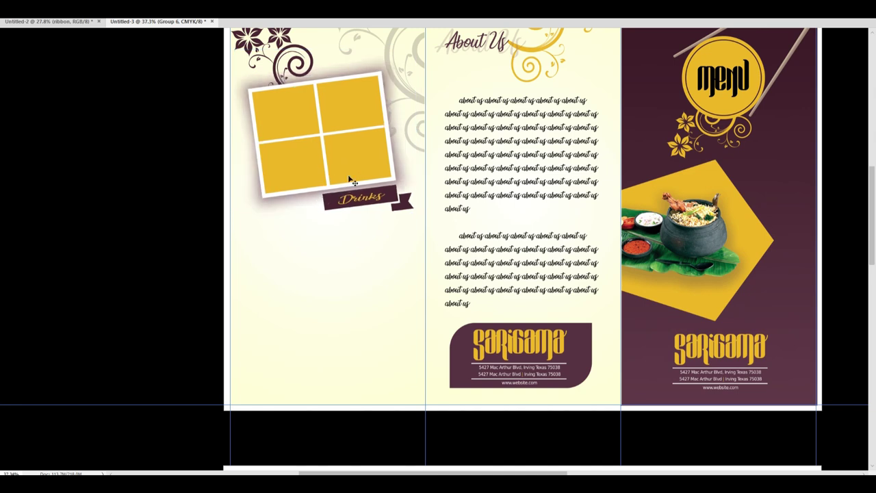
{"action": "key", "text": "ctrl+minus"}
{"action": "key", "text": "ctrl+minus"}
{"action": "key", "text": "ctrl+minus"}
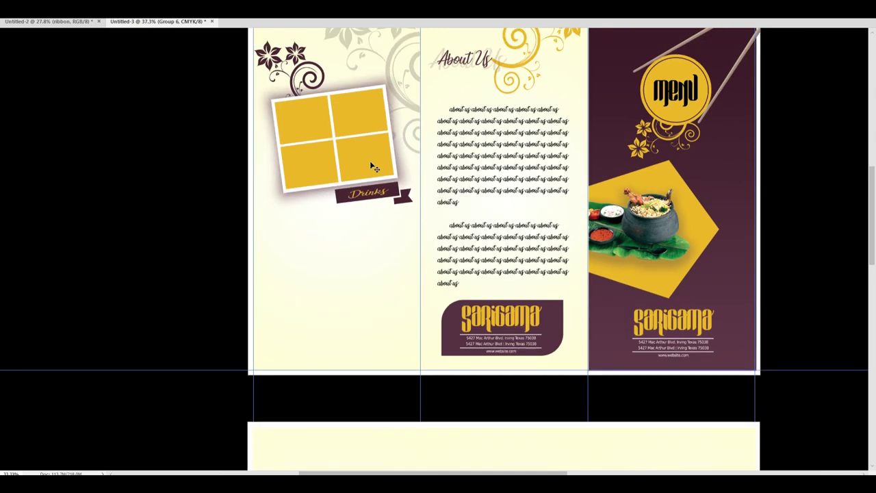
{"action": "left_click_drag", "start_coordinate": [411, 103], "coordinate": [442, 132]}
{"action": "scroll", "coordinate": [433, 168], "scroll_direction": "down", "scroll_amount": 1}
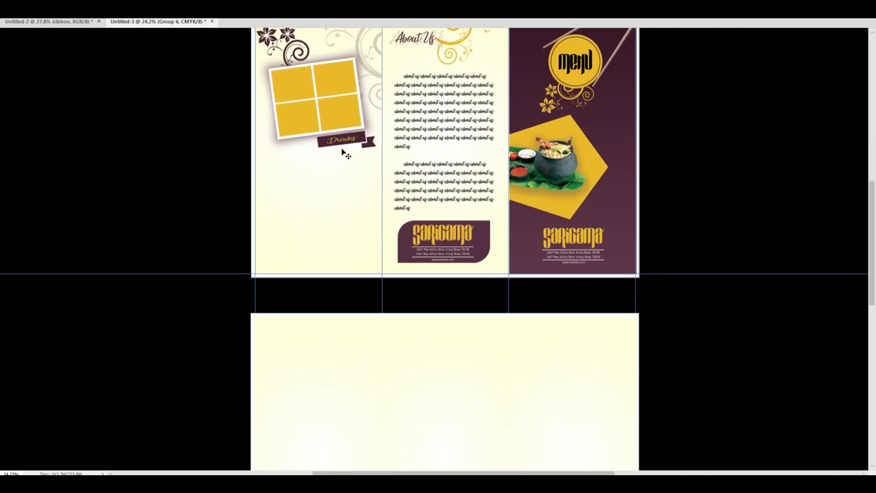
{"action": "left_click_drag", "start_coordinate": [325, 168], "coordinate": [349, 188]}
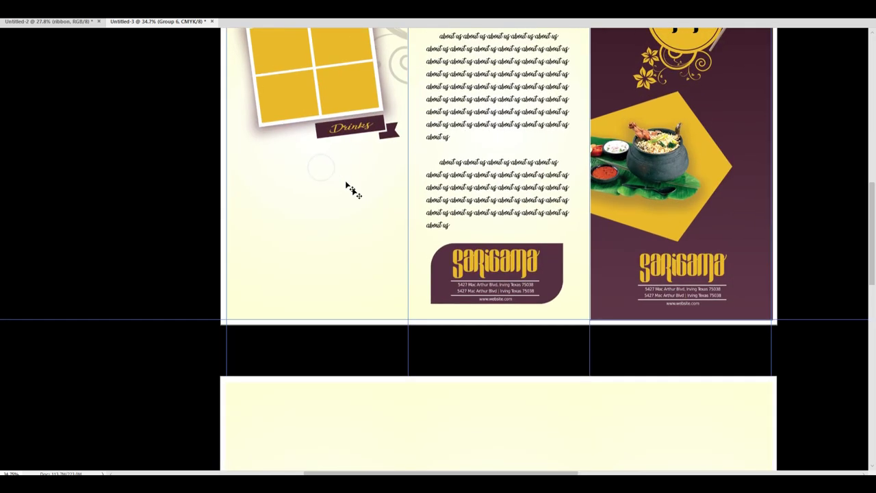
{"action": "left_click_drag", "start_coordinate": [323, 162], "coordinate": [339, 177]}
{"action": "left_click", "coordinate": [249, 187]}
{"action": "key", "text": "ctrl+Return"}
{"action": "key", "text": "ctrl+z"}
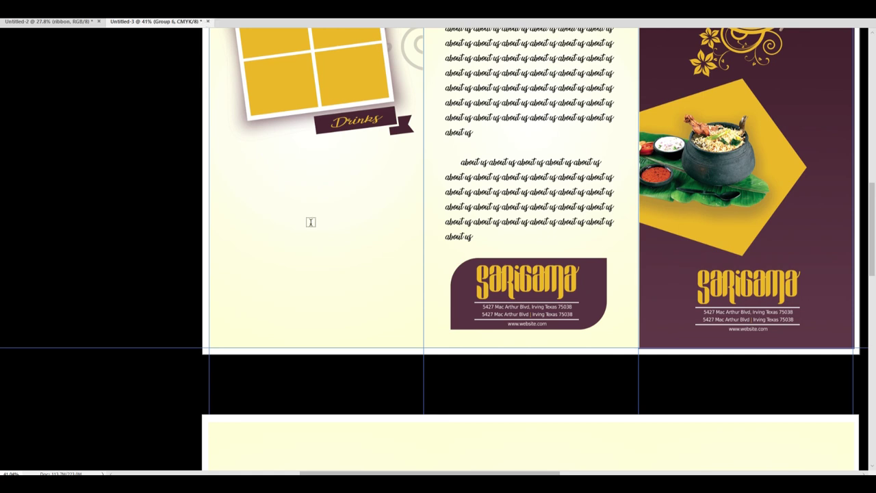
Add a text block below the Drinks ribbon listing Soft Drinks, Mango Juice, Lassi, Tea and Coffee on separate lines.
{"action": "right_click", "coordinate": [347, 229]}
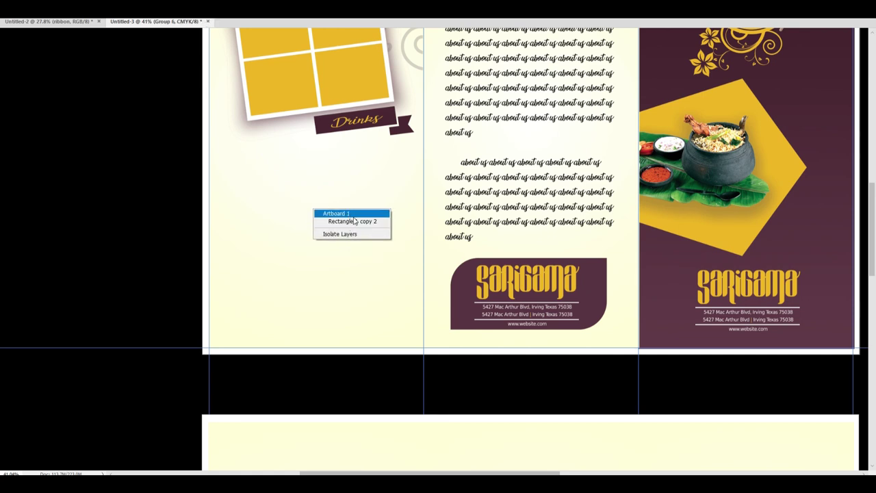
{"action": "left_click", "coordinate": [352, 221]}
{"action": "left_click", "coordinate": [249, 196]}
{"action": "key", "text": "t"}
{"action": "left_click", "coordinate": [268, 215]}
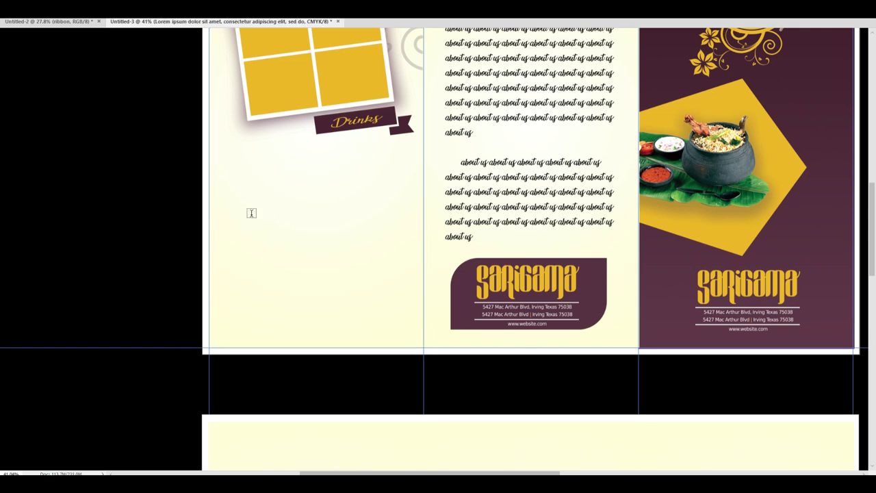
{"action": "left_click", "coordinate": [245, 207]}
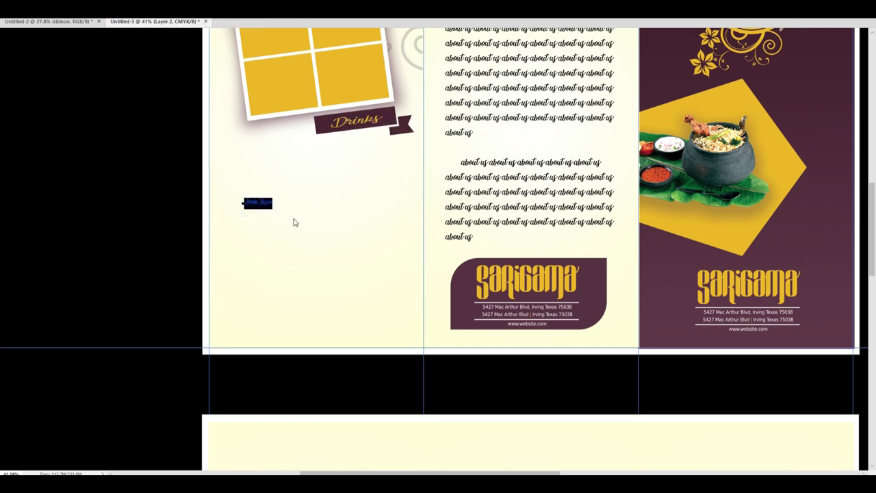
{"action": "type", "text": "a"}
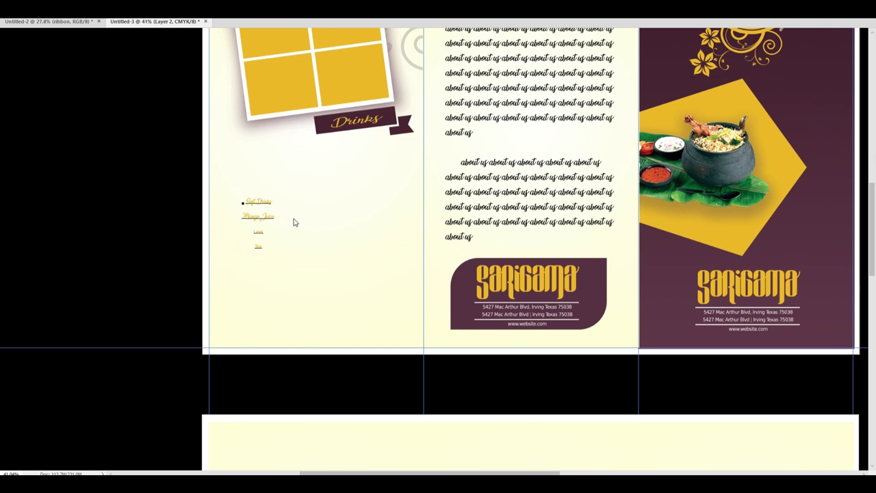
Left-align the drinks list and set its font to Tw Cen MT Regular.
{"action": "key", "text": "ctrl+a"}
{"action": "key", "text": "ctrl+shift+l"}
{"action": "key", "text": "ctrl+shift+period"}
{"action": "key", "text": "ctrl+shift+period"}
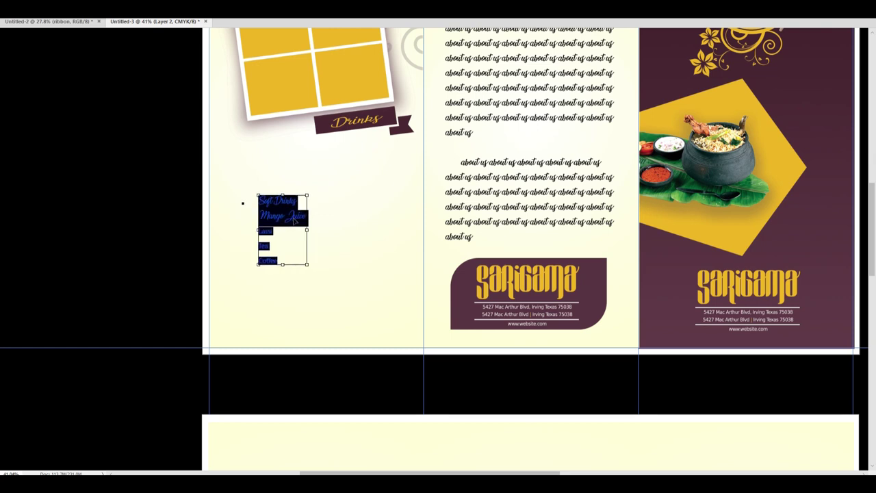
{"action": "key", "text": "ctrl+t"}
{"action": "type", "text": "tw"}
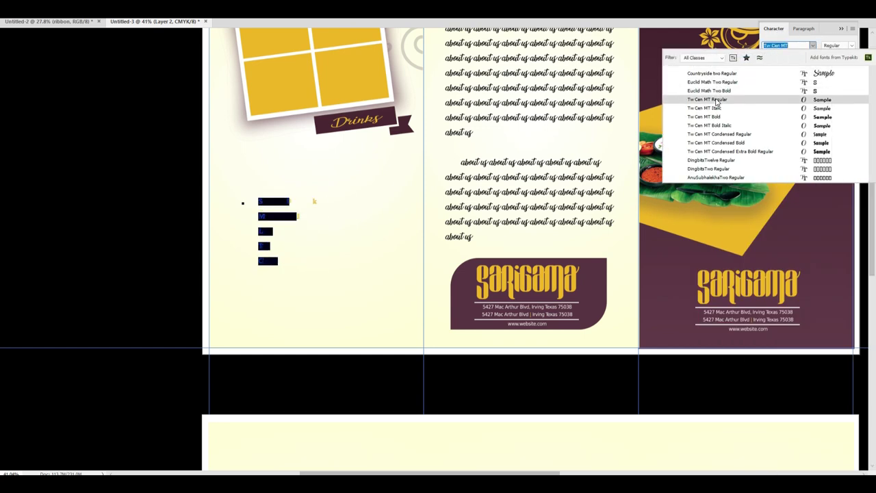
{"action": "left_click", "coordinate": [715, 100]}
Enlarge the whole drinks list text to 15.55 pt.
{"action": "key", "text": "ctrl+h"}
{"action": "left_click", "coordinate": [274, 218]}
{"action": "key", "text": "ctrl+a"}
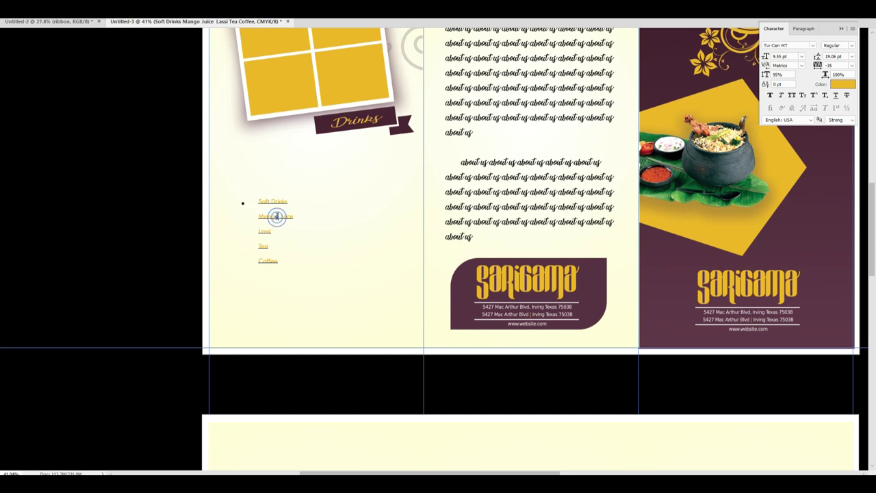
{"action": "key", "text": "ctrl+shift+period"}
{"action": "key", "text": "ctrl+shift+period"}
{"action": "key", "text": "ctrl+shift+comma"}
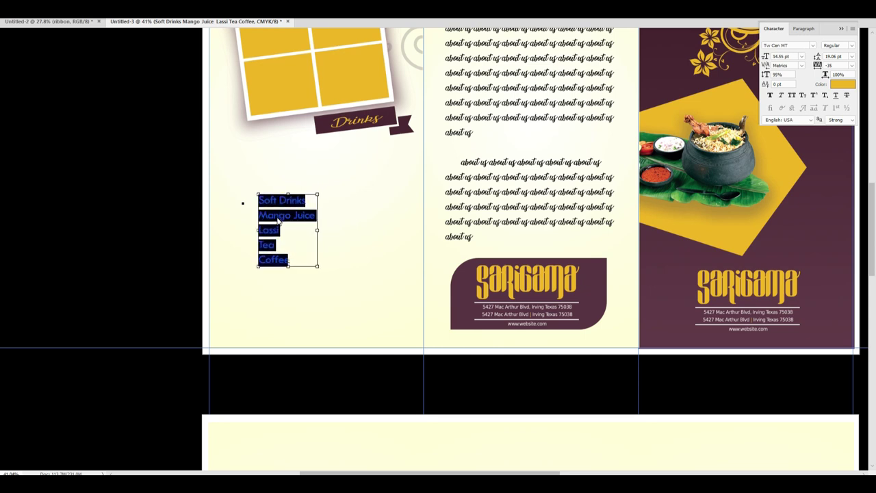
Recolour the drinks list dark purple and duplicate it 600 px to the right as a second column.
{"action": "key", "text": "ctrl+Return"}
{"action": "left_click_drag", "start_coordinate": [278, 219], "coordinate": [371, 226]}
{"action": "key", "text": "alt+BackSpace"}
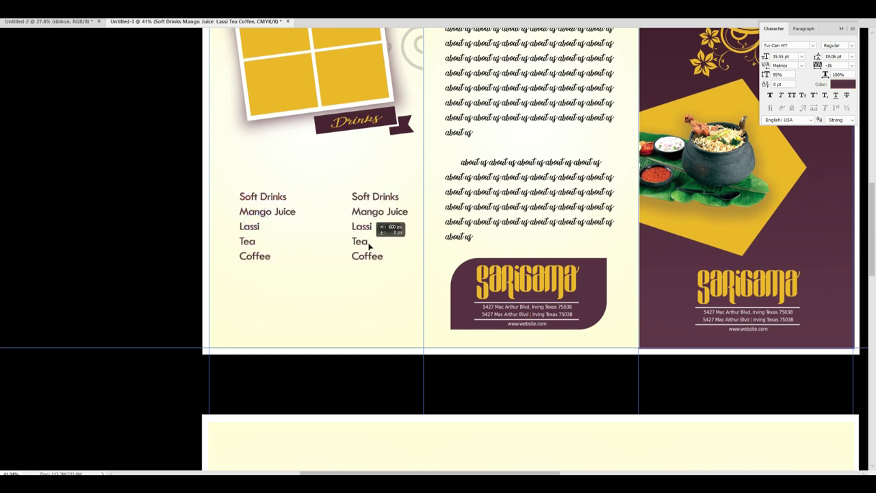
Replace the duplicated column's text with five price lines, each reading "---- $ 1.00".
{"action": "double_click", "coordinate": [378, 223]}
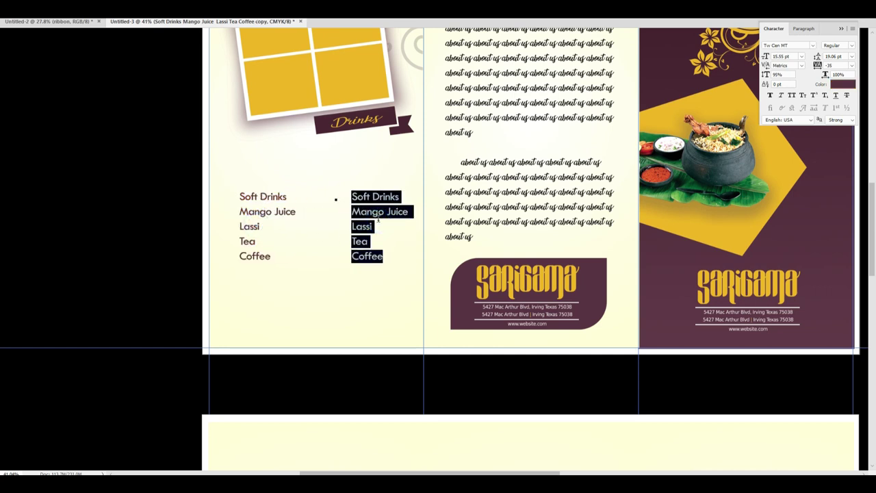
{"action": "key", "text": "BackSpace"}
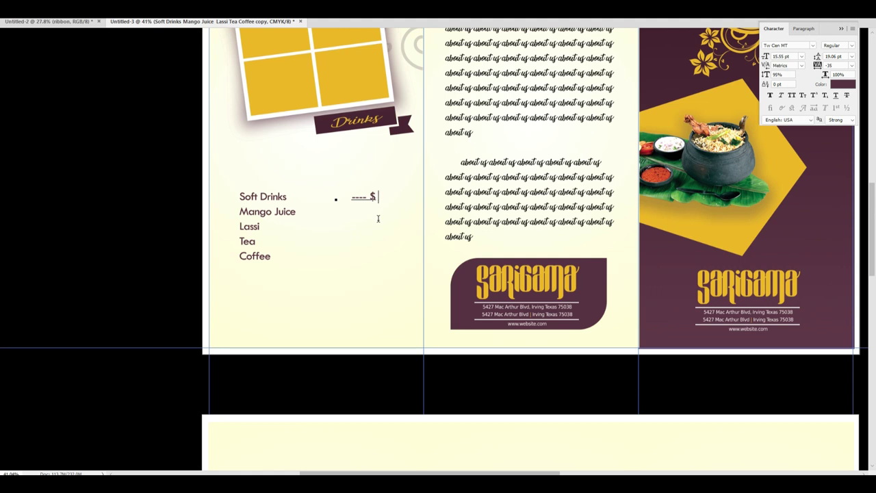
{"action": "key", "text": "ctrl+a"}
{"action": "key", "text": "ctrl+c"}
{"action": "key", "text": "Right"}
{"action": "key", "text": "Return"}
{"action": "key", "text": "ctrl+v"}
{"action": "key", "text": "Return"}
{"action": "key", "text": "Return"}
{"action": "key", "text": "ctrl+v"}
{"action": "key", "text": "Return"}
{"action": "key", "text": "ctrl+v"}
{"action": "key", "text": "Return"}
{"action": "key", "text": "ctrl+v"}
{"action": "key", "text": "ctrl+Return"}
{"action": "key", "text": "ctrl+a"}
{"action": "key", "text": "ctrl+Return"}
Try increasing the line spacing of the drink names in small increments.
{"action": "key", "text": "ctrl+plus"}
{"action": "key", "text": "ctrl+plus"}
{"action": "key", "text": "ctrl+plus"}
{"action": "left_click_drag", "start_coordinate": [248, 235], "coordinate": [486, 261]}
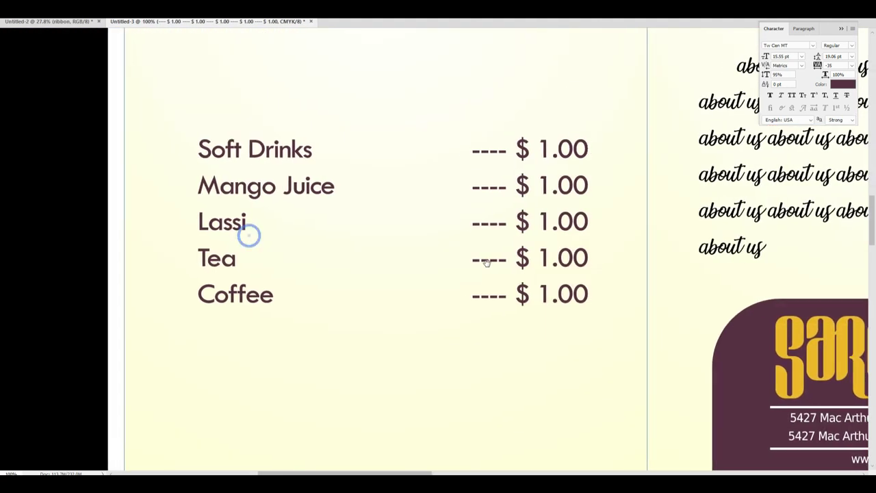
{"action": "left_click_drag", "start_coordinate": [592, 278], "coordinate": [584, 278]}
{"action": "double_click", "coordinate": [232, 203]}
{"action": "key", "text": "ctrl+a"}
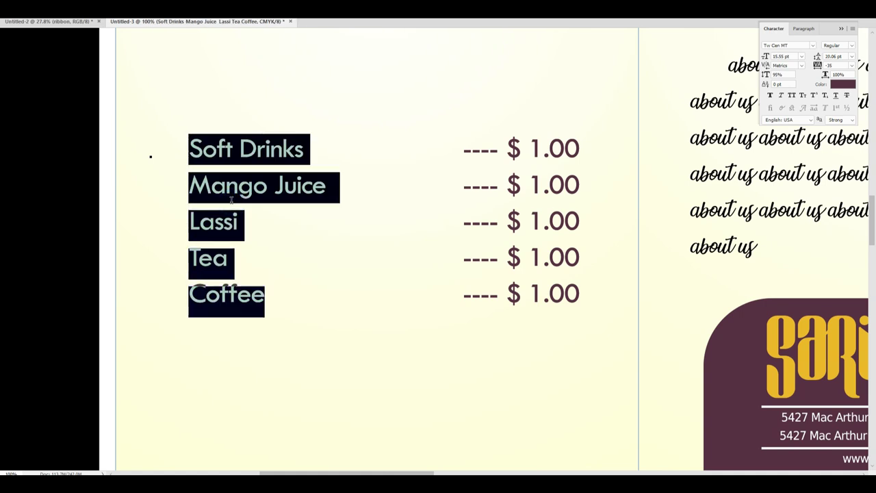
{"action": "key", "text": "alt+Down"}
{"action": "key", "text": "ctrl+Return"}
{"action": "left_click", "coordinate": [252, 199]}
{"action": "key", "text": "ctrl+a"}
{"action": "key", "text": "alt+Down"}
{"action": "key", "text": "ctrl+Return"}
Set the leading of the price column to 30 pt.
{"action": "left_click", "coordinate": [551, 176]}
{"action": "key", "text": "ctrl+a"}
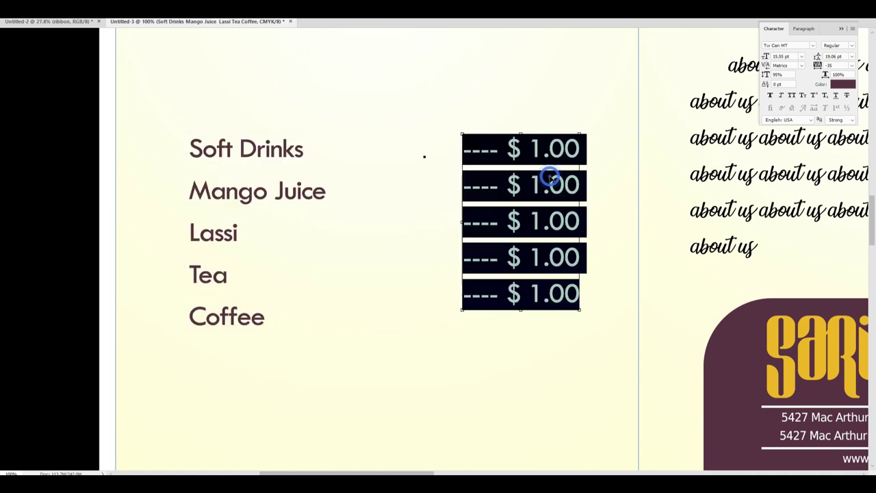
{"action": "key", "text": "alt+Down"}
{"action": "key", "text": "alt+Down"}
{"action": "key", "text": "ctrl+t"}
{"action": "key", "text": "ctrl+t"}
{"action": "left_click_drag", "start_coordinate": [844, 56], "coordinate": [694, 69]}
{"action": "type", "text": "30"}
{"action": "key", "text": "Return"}
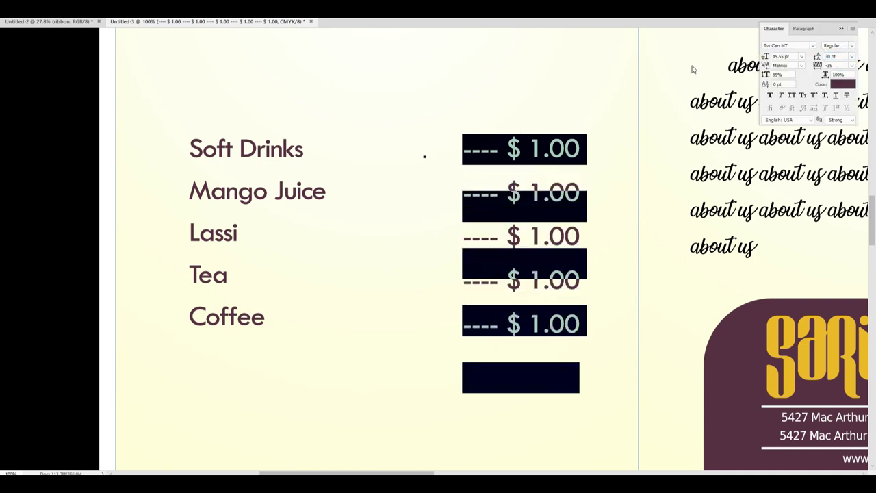
Set the leading of the drink names column to 30 pt so its rows match the prices.
{"action": "key", "text": "ctrl+Return"}
{"action": "left_click", "coordinate": [259, 187]}
{"action": "key", "text": "ctrl+a"}
{"action": "left_click", "coordinate": [836, 65]}
{"action": "key", "text": "shift+Tab"}
{"action": "key", "text": "shift+Tab"}
{"action": "type", "text": "30"}
{"action": "key", "text": "Return"}
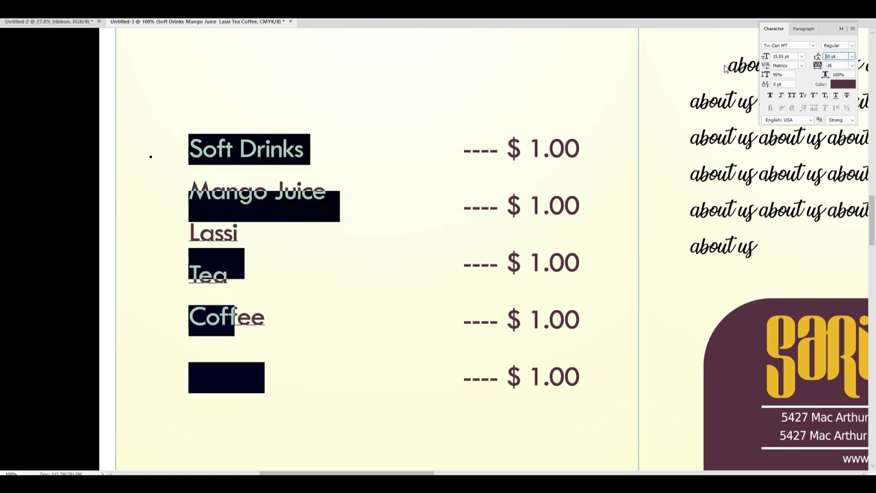
{"action": "key", "text": "ctrl+Return"}
Change the screen mode and bring the hidden tools and panels back on screen with the Move tool active.
{"action": "key", "text": "Tab"}
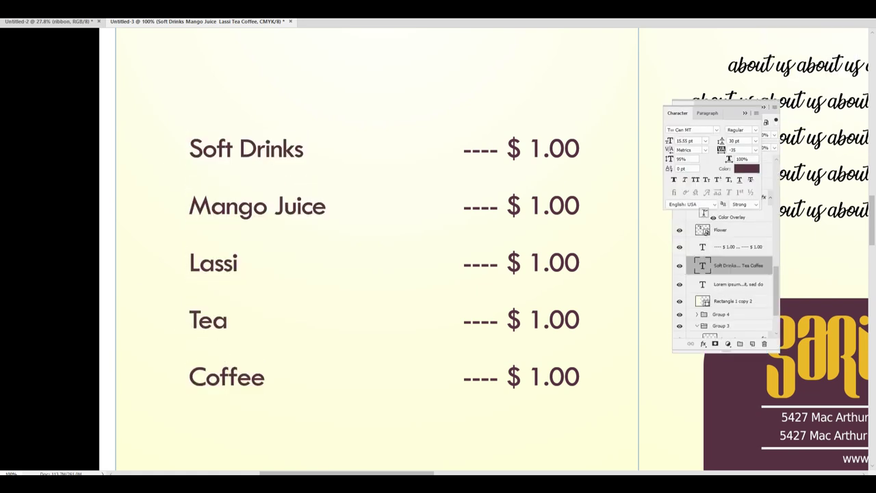
{"action": "left_click", "coordinate": [776, 108]}
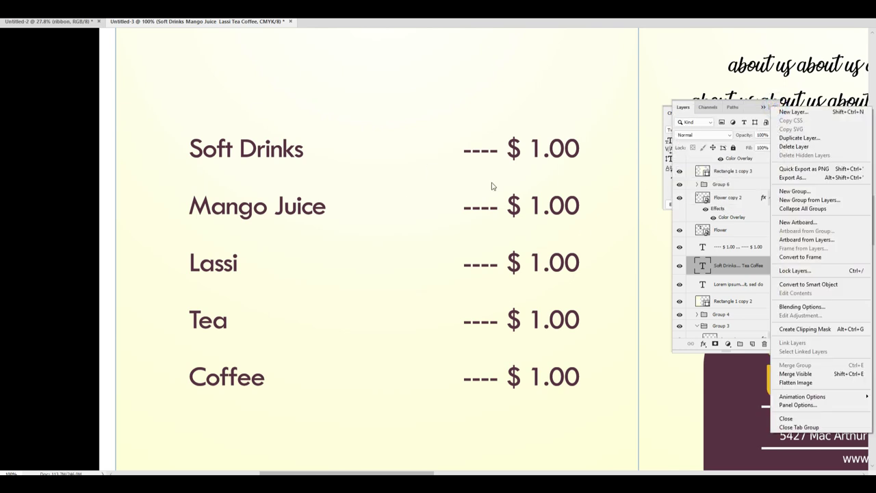
{"action": "left_click", "coordinate": [416, 117]}
{"action": "key", "text": "Tab"}
{"action": "key", "text": "v"}
{"action": "key", "text": "Tab"}
{"action": "key", "text": "f"}
{"action": "key", "text": "Tab"}
{"action": "key", "text": "Tab"}
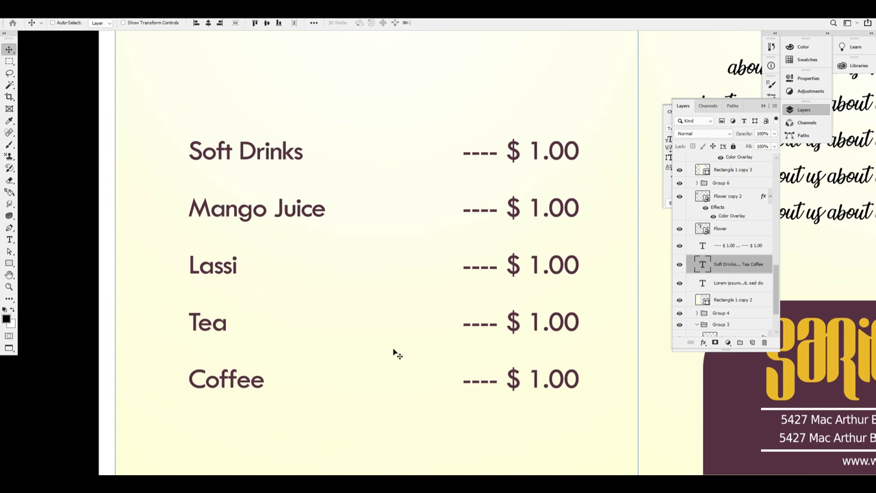
Draw a thin black rectangle of about 860 × 7 px as a divider under the Soft Drinks row.
{"action": "scroll", "coordinate": [177, 353], "scroll_direction": "up", "scroll_amount": 1}
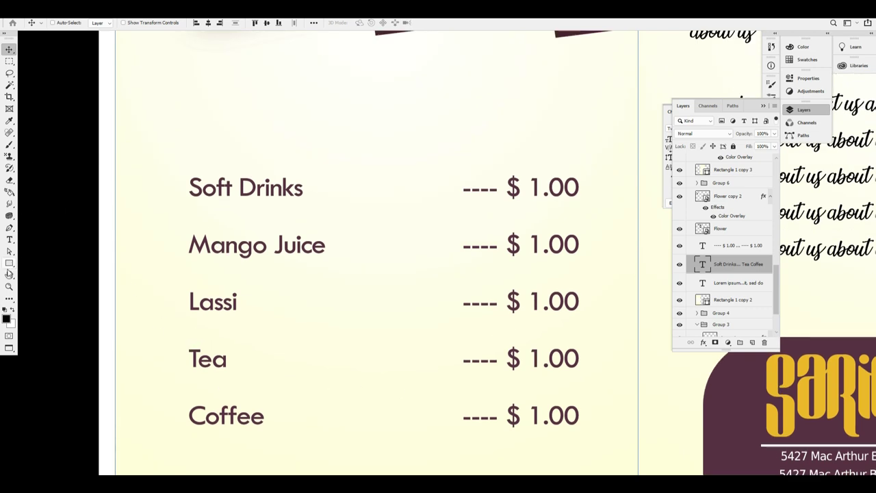
{"action": "left_click", "coordinate": [9, 263]}
{"action": "left_click_drag", "start_coordinate": [190, 205], "coordinate": [583, 208]}
Lower the divider line by 10 px and set its opacity to 60%.
{"action": "left_click", "coordinate": [11, 51]}
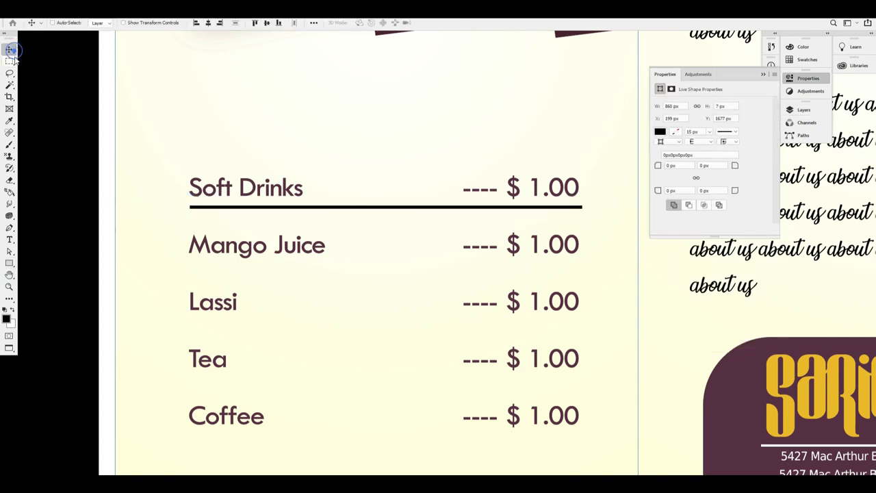
{"action": "key", "text": "shift+Down"}
{"action": "key", "text": "shift+Down"}
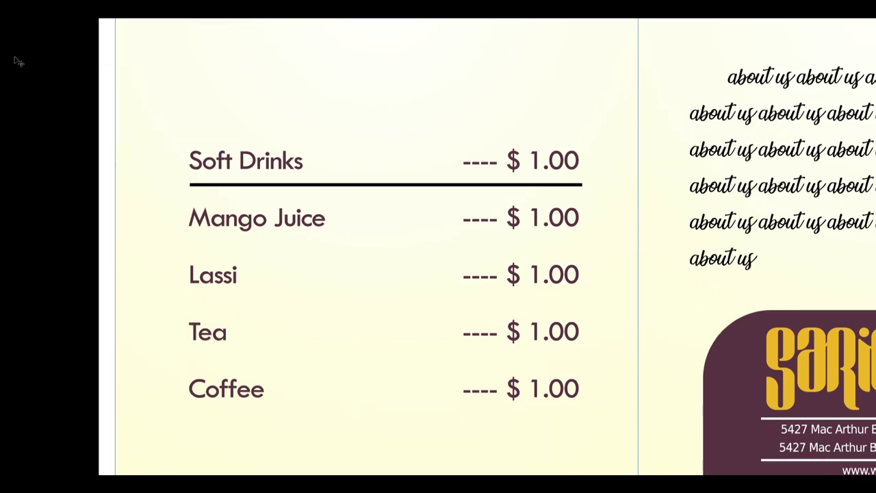
{"action": "key", "text": "6"}
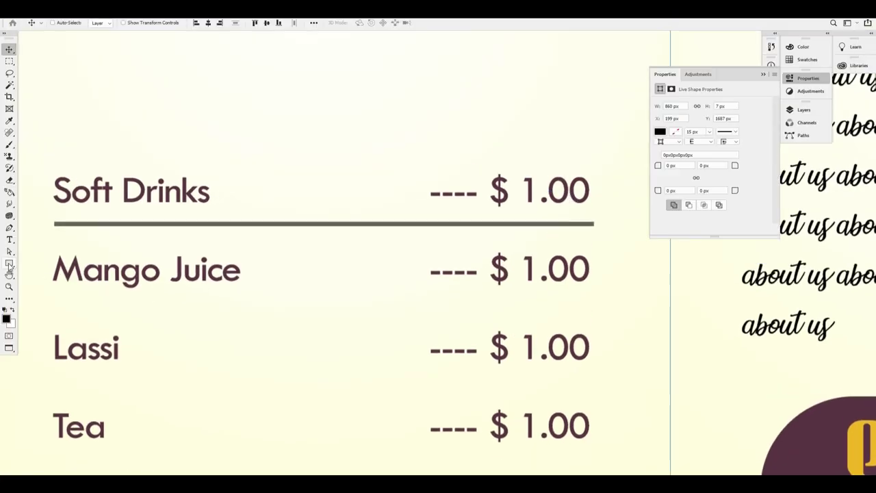
Draw a rectangle of about 282 × 90 px over the Soft Drinks price and fill it golden yellow.
{"action": "left_click", "coordinate": [11, 263]}
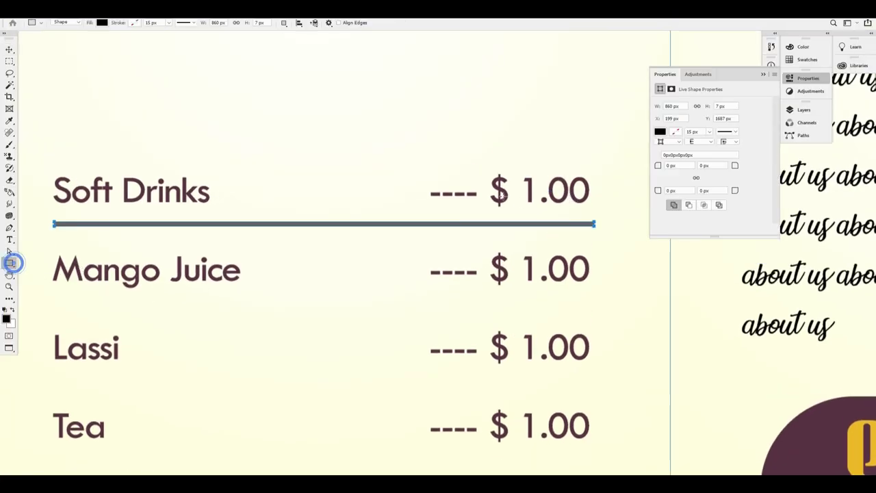
{"action": "left_click_drag", "start_coordinate": [417, 167], "coordinate": [594, 224]}
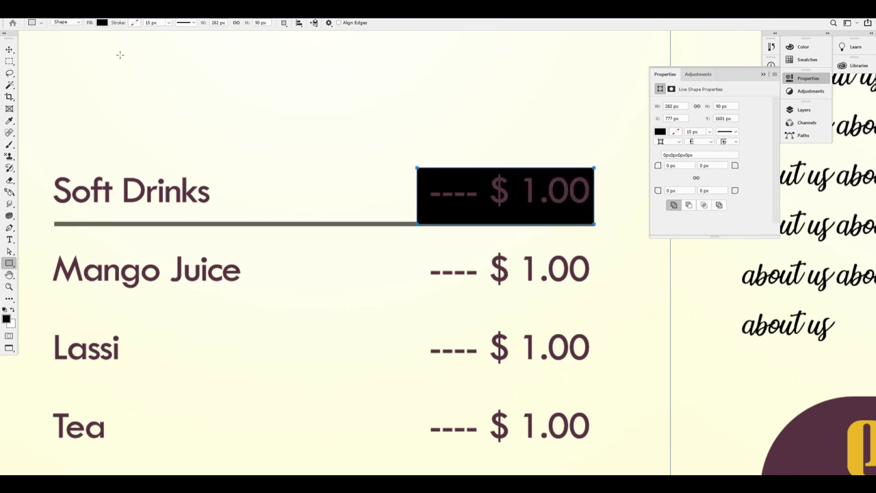
{"action": "left_click", "coordinate": [103, 23]}
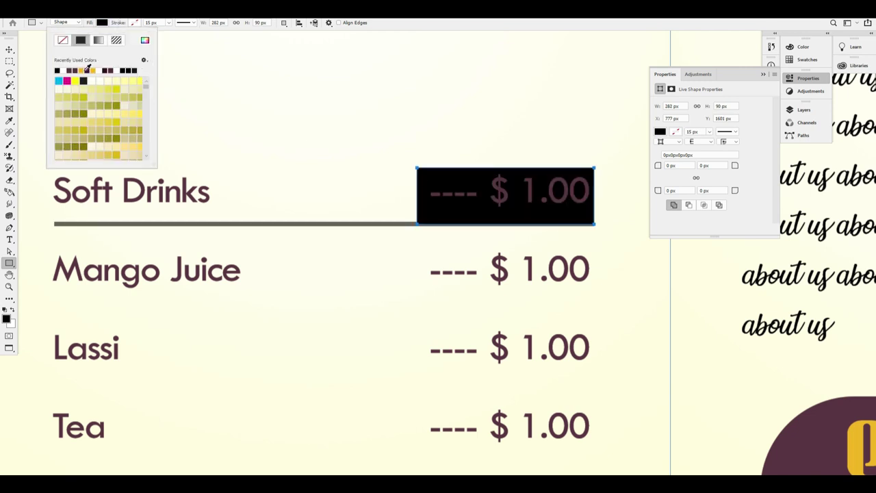
{"action": "left_click", "coordinate": [87, 70]}
{"action": "key", "text": "Return"}
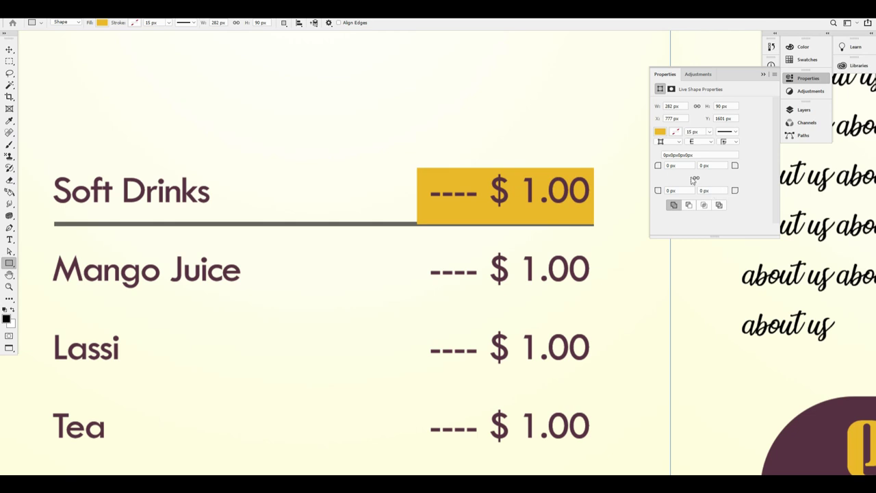
Round the golden rectangle's upper-left corner to 54 px and its lower-right corner to 90 px.
{"action": "left_click", "coordinate": [671, 165]}
{"action": "type", "text": "90"}
{"action": "key", "text": "Tab"}
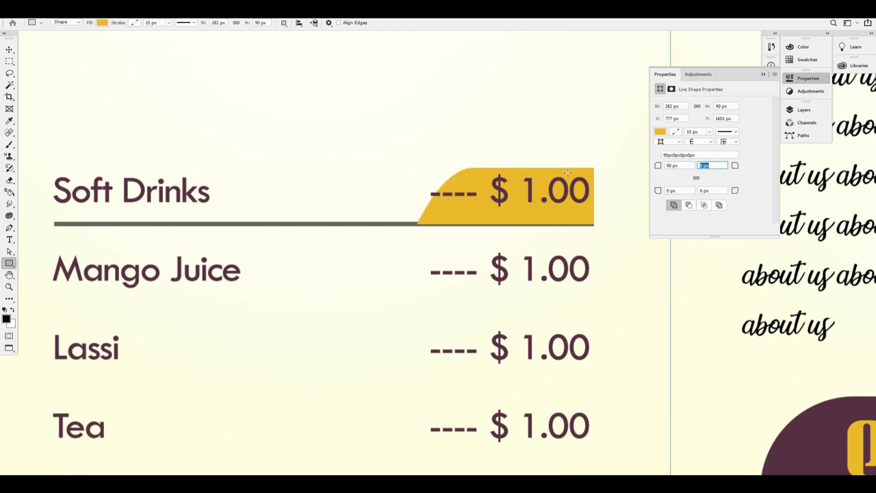
{"action": "key", "text": "Tab"}
{"action": "key", "text": "Tab"}
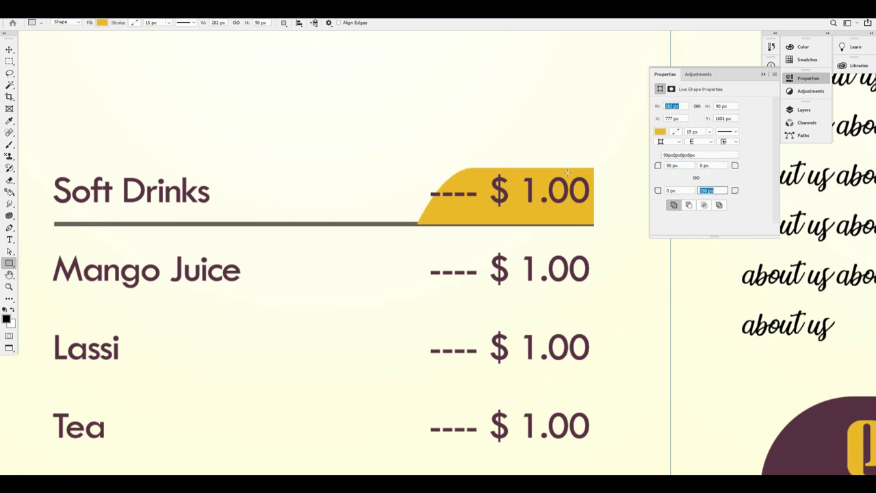
{"action": "key", "text": "Tab"}
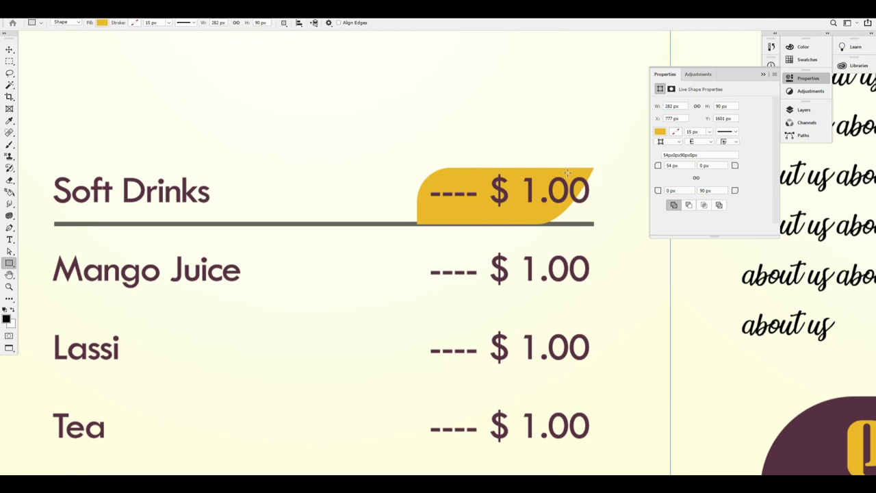
Flip the golden price shape horizontally.
{"action": "key", "text": "ctrl+t"}
{"action": "right_click", "coordinate": [481, 185]}
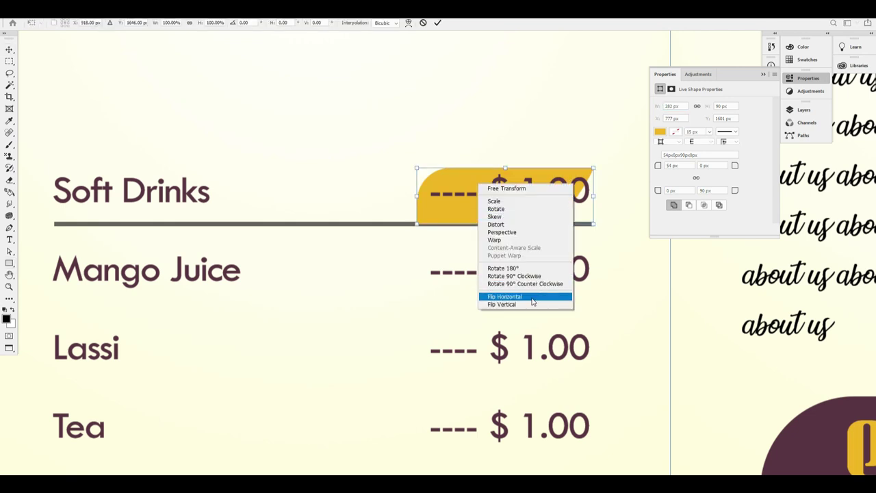
{"action": "left_click", "coordinate": [533, 300]}
{"action": "key", "text": "Return"}
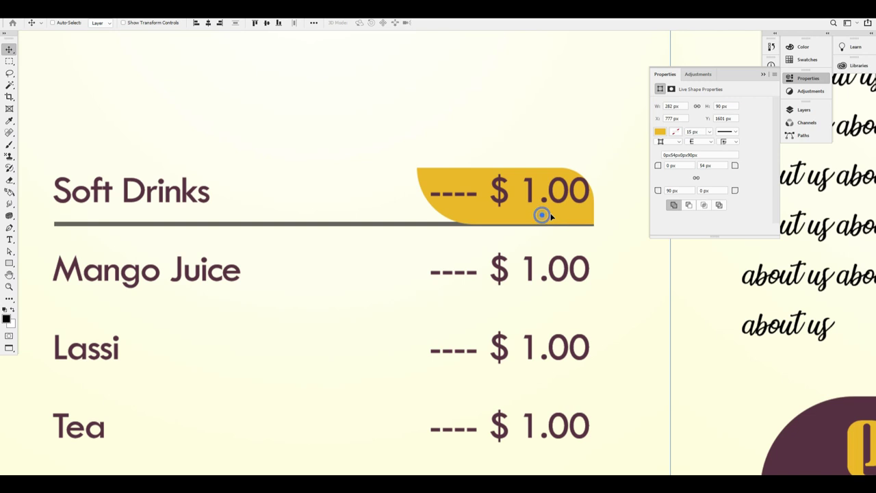
Nudge the golden price shape down 3 px so its base lines up with the divider line.
{"action": "key", "text": "Down"}
{"action": "key", "text": "Down"}
{"action": "key", "text": "Down"}
{"action": "key", "text": "Down"}
{"action": "key", "text": "Down"}
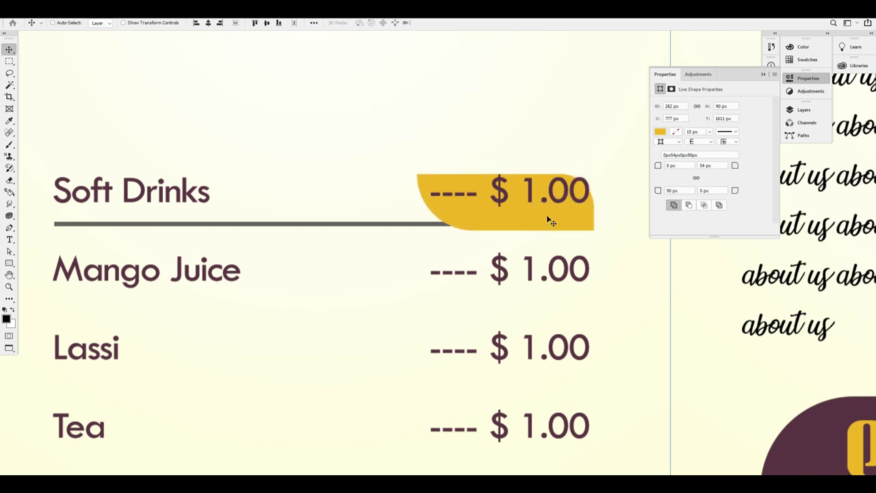
{"action": "key", "text": "Up"}
{"action": "key", "text": "Up"}
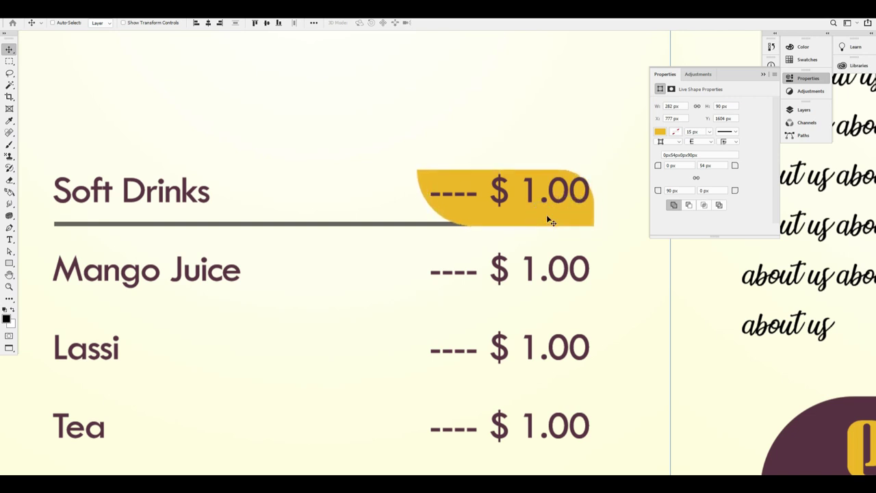
Recolour the divider line under Soft Drinks golden yellow (#f0b51c), sampled from the Sarigama logo.
{"action": "right_click", "coordinate": [298, 230]}
{"action": "left_click", "coordinate": [338, 240]}
{"action": "left_click", "coordinate": [7, 318]}
{"action": "left_click", "coordinate": [865, 447]}
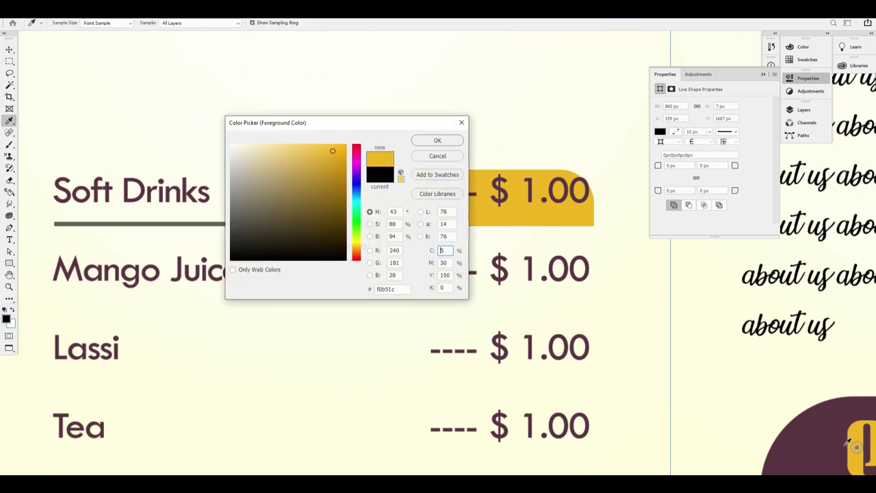
{"action": "key", "text": "Return"}
{"action": "key", "text": "alt+BackSpace"}
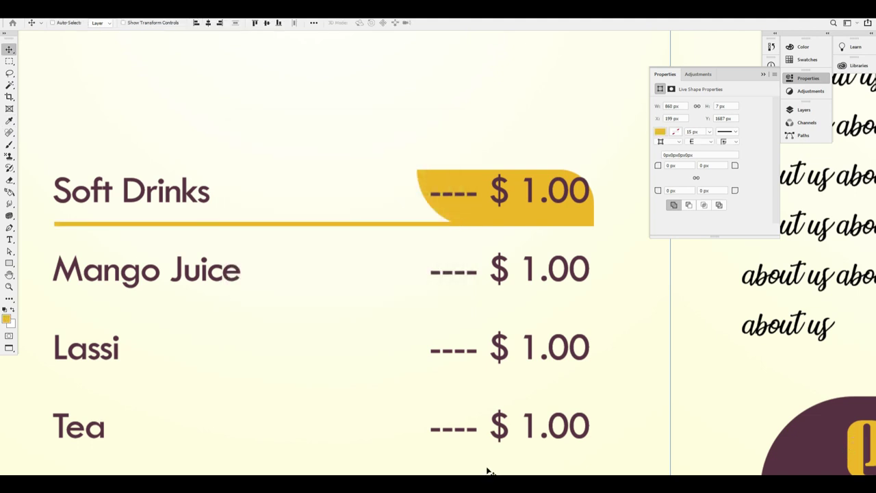
Move the Soft Drinks divider line and its golden price shape together 20 px up.
{"action": "left_click_drag", "start_coordinate": [505, 190], "coordinate": [501, 203]}
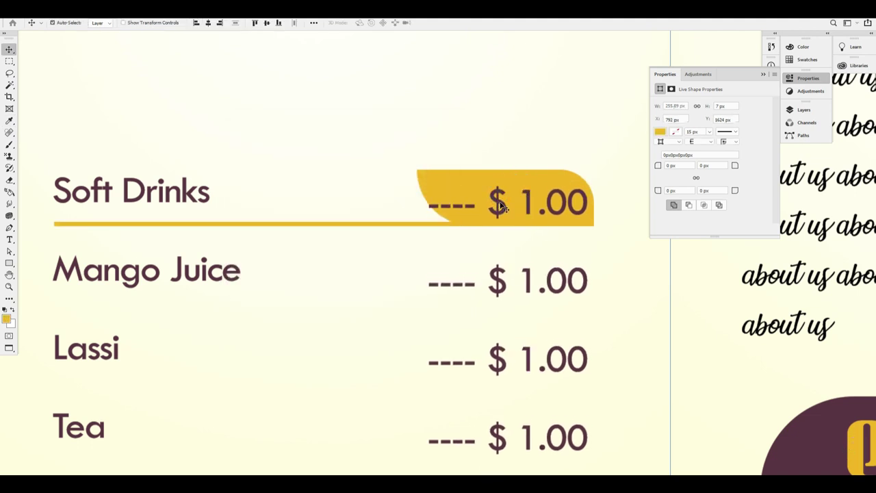
{"action": "key", "text": "ctrl+z"}
{"action": "right_click", "coordinate": [426, 226]}
{"action": "left_click", "coordinate": [457, 235]}
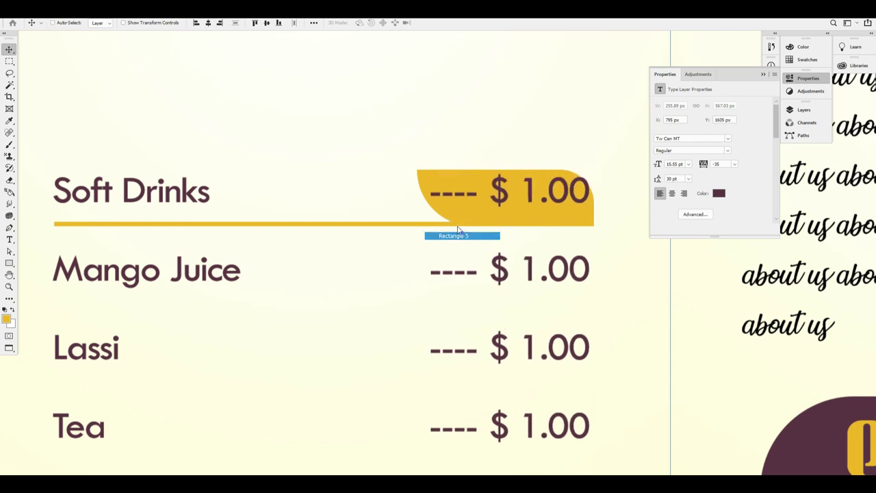
{"action": "right_click", "coordinate": [456, 177]}
{"action": "left_click", "coordinate": [485, 197]}
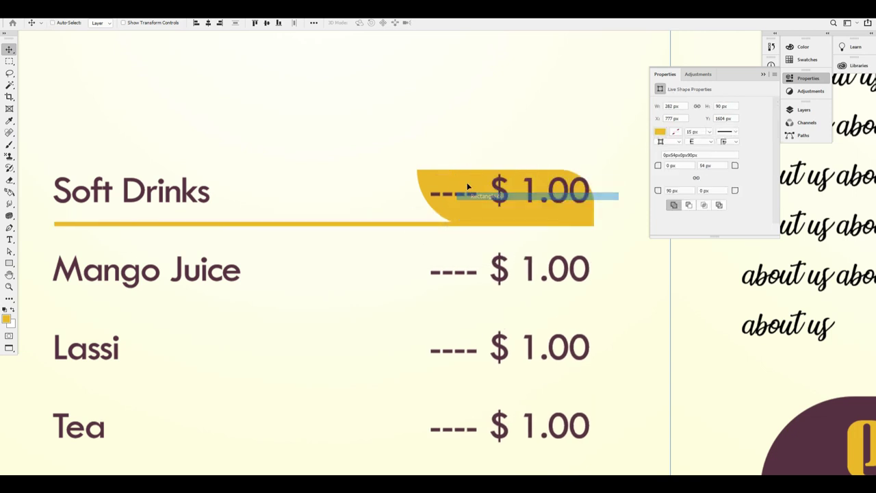
{"action": "key", "text": "shift+Up"}
{"action": "key", "text": "shift+Up"}
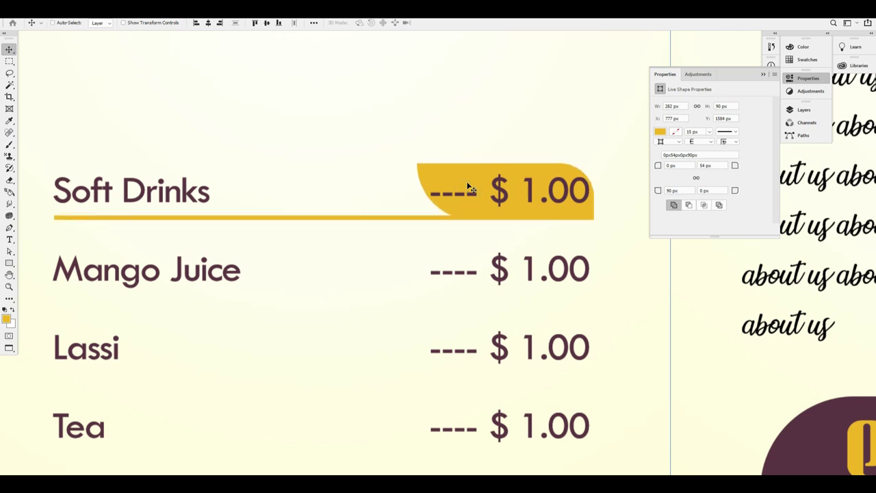
Duplicate the golden price shape and divider line for the Mango Juice, Lassi, Tea and Coffee rows.
{"action": "key", "text": "ctrl+minus"}
{"action": "key", "text": "ctrl+minus"}
{"action": "left_click_drag", "start_coordinate": [478, 220], "coordinate": [502, 373]}
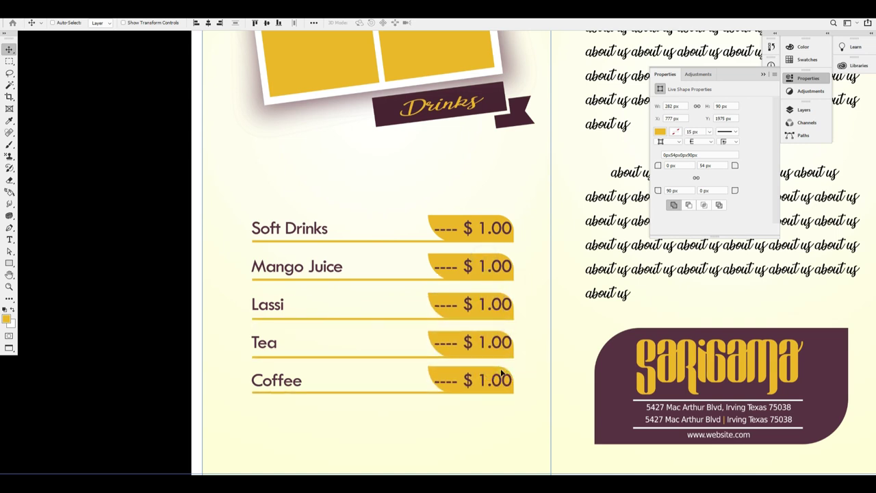
Select the drink names and the price text together, checking the selection with a test move that is undone.
{"action": "right_click", "coordinate": [313, 227]}
{"action": "left_click", "coordinate": [319, 239]}
{"action": "right_click", "coordinate": [446, 234]}
{"action": "left_click", "coordinate": [448, 250]}
{"action": "left_click_drag", "start_coordinate": [463, 235], "coordinate": [461, 214]}
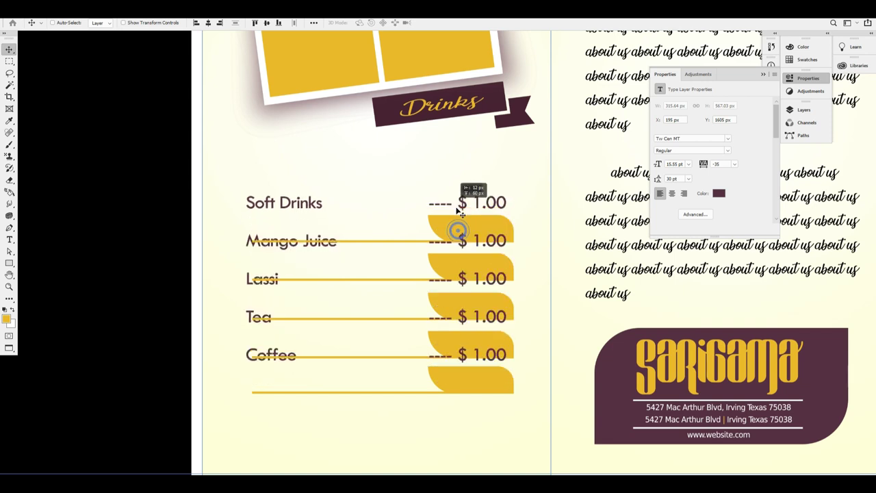
{"action": "key", "text": "ctrl+z"}
Add the Soft Drinks row's golden price shape and divider line to the selected text, checking with a reverted test move.
{"action": "right_click", "coordinate": [452, 233]}
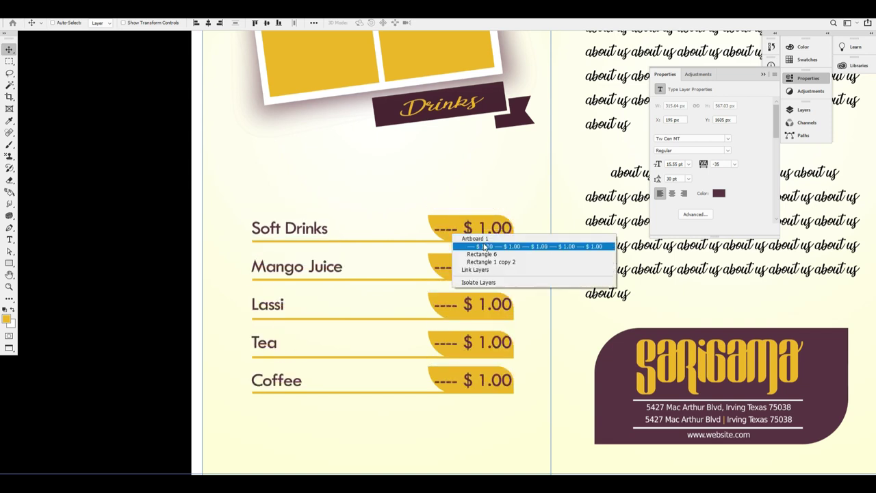
{"action": "left_click", "coordinate": [482, 254]}
{"action": "right_click", "coordinate": [442, 240]}
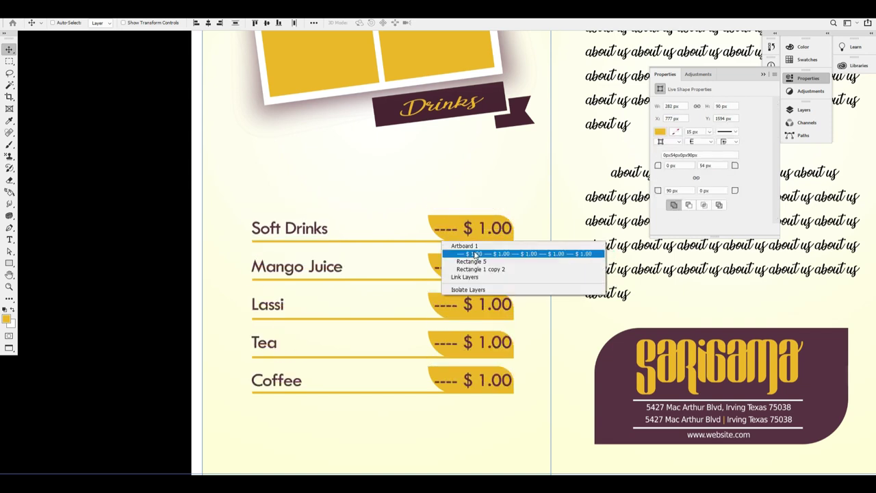
{"action": "left_click", "coordinate": [471, 262]}
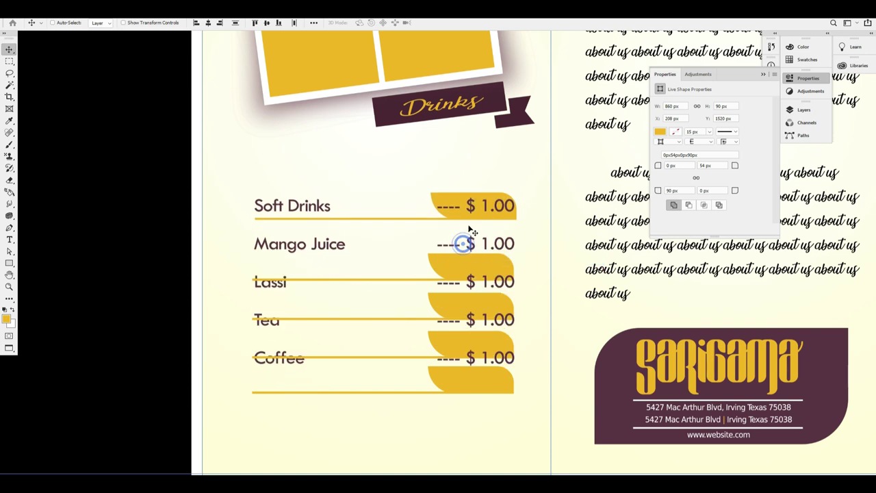
{"action": "right_click", "coordinate": [447, 263]}
{"action": "left_click", "coordinate": [477, 272], "text": "shift"}
{"action": "left_click_drag", "start_coordinate": [474, 270], "coordinate": [471, 252]}
{"action": "key", "text": "ctrl+z"}
Try to add the Mango Juice row's golden price shape to the selection while keeping the panel background out of it.
{"action": "right_click", "coordinate": [464, 267]}
{"action": "left_click", "coordinate": [494, 280]}
{"action": "right_click", "coordinate": [448, 277]}
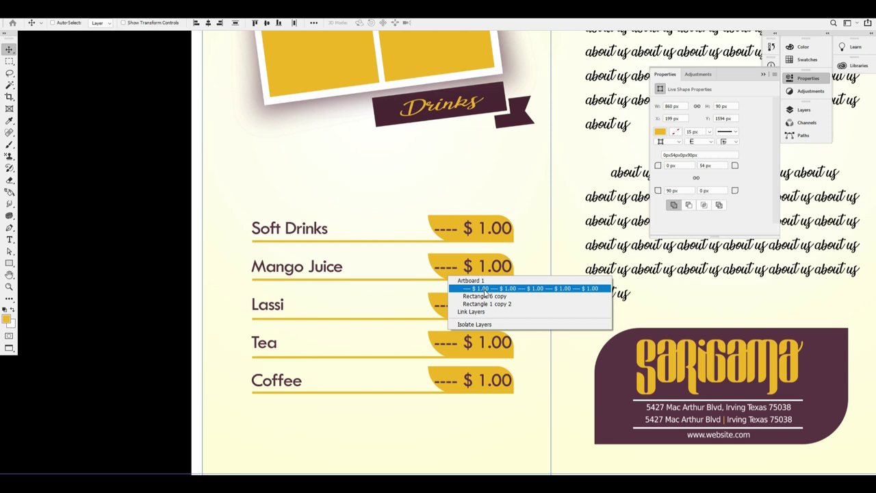
{"action": "left_click", "coordinate": [449, 284]}
{"action": "right_click", "coordinate": [446, 281]}
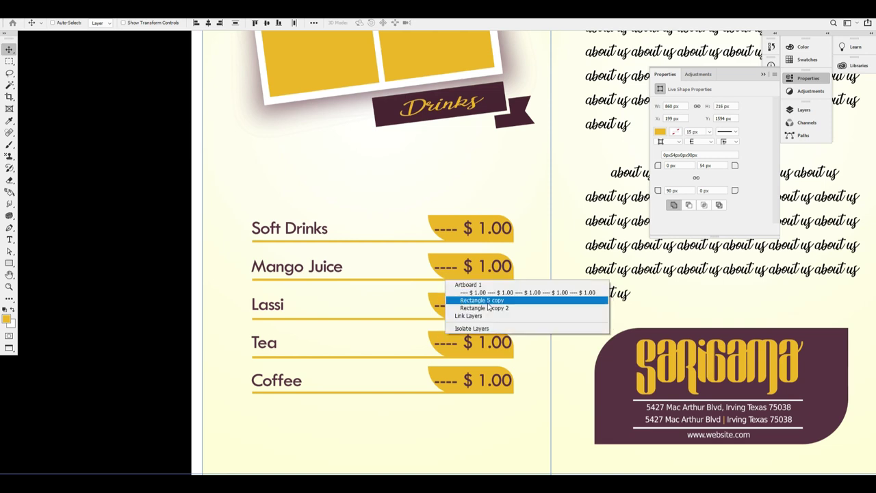
{"action": "left_click", "coordinate": [495, 308], "text": "shift"}
{"action": "left_click_drag", "start_coordinate": [474, 268], "coordinate": [469, 244]}
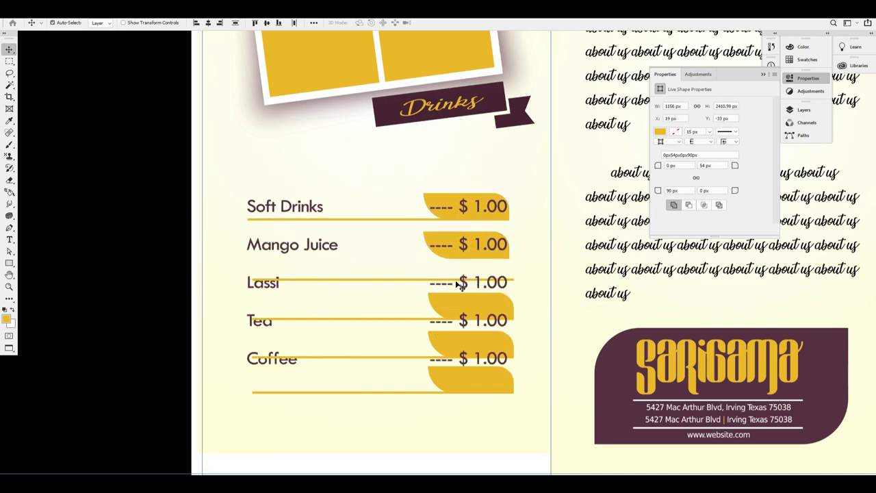
{"action": "key", "text": "ctrl+z"}
{"action": "right_click", "coordinate": [434, 284]}
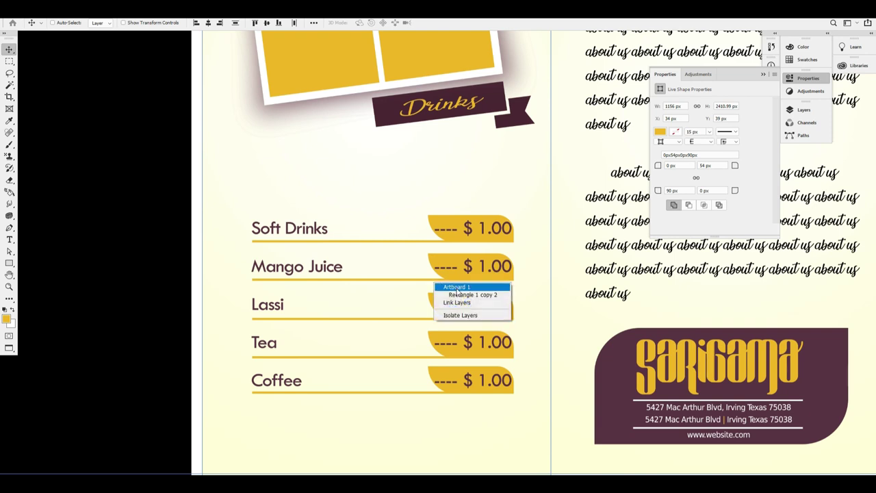
{"action": "left_click", "coordinate": [470, 294]}
{"action": "left_click_drag", "start_coordinate": [472, 300], "coordinate": [459, 244]}
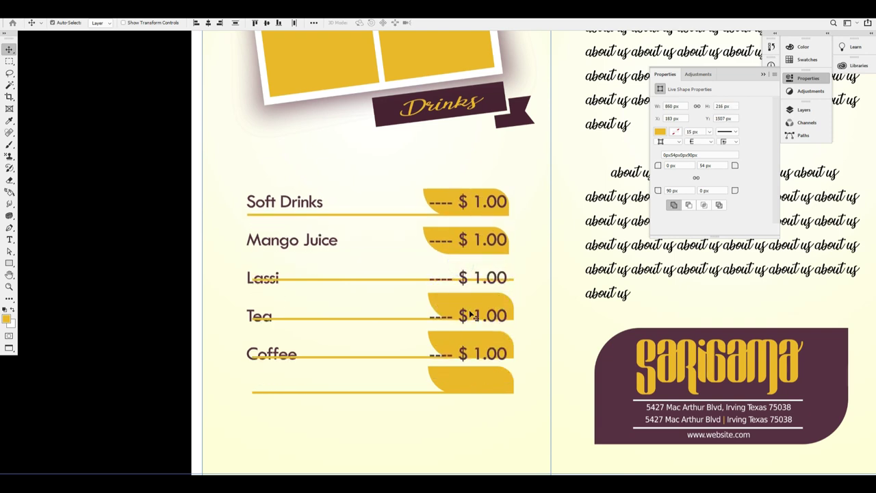
{"action": "key", "text": "ctrl+z"}
{"action": "left_click_drag", "start_coordinate": [474, 283], "coordinate": [489, 279]}
Extend the selection to the Lassi row's golden price shape, leaving the panel background out.
{"action": "right_click", "coordinate": [459, 264]}
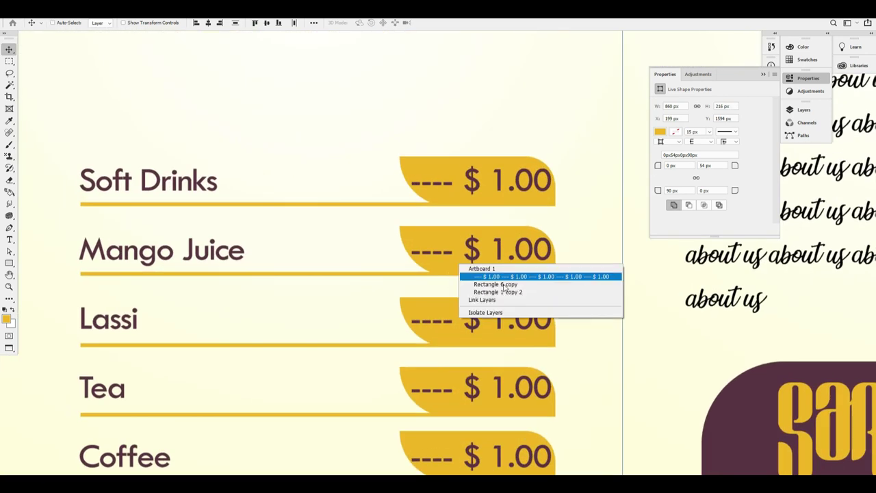
{"action": "left_click", "coordinate": [496, 285]}
{"action": "right_click", "coordinate": [425, 279]}
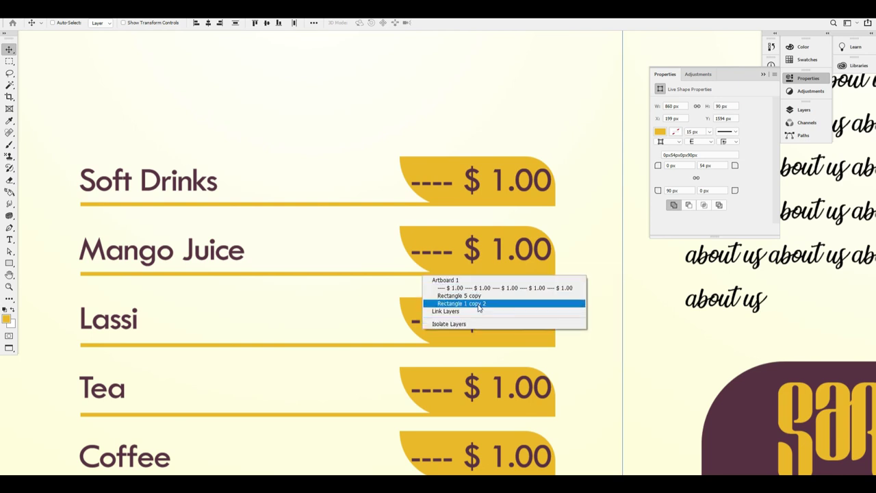
{"action": "left_click", "coordinate": [477, 304]}
{"action": "right_click", "coordinate": [432, 336]}
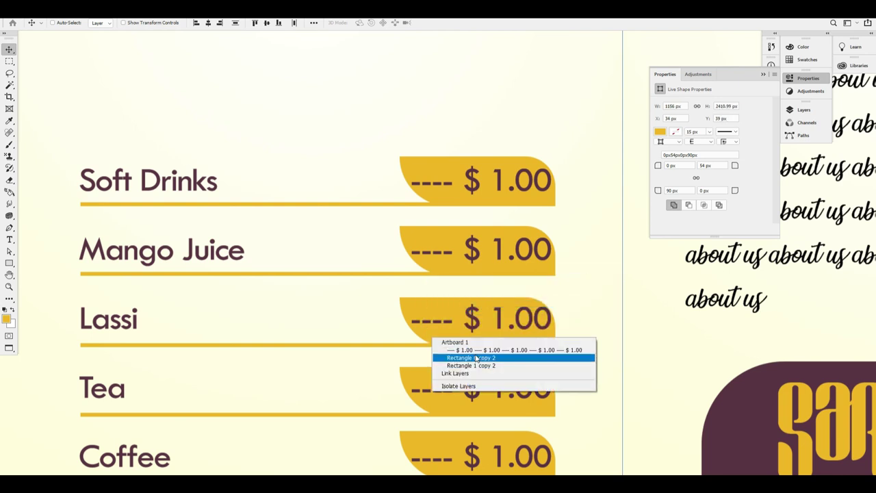
{"action": "left_click", "coordinate": [456, 365]}
{"action": "right_click", "coordinate": [422, 344]}
{"action": "left_click", "coordinate": [460, 372]}
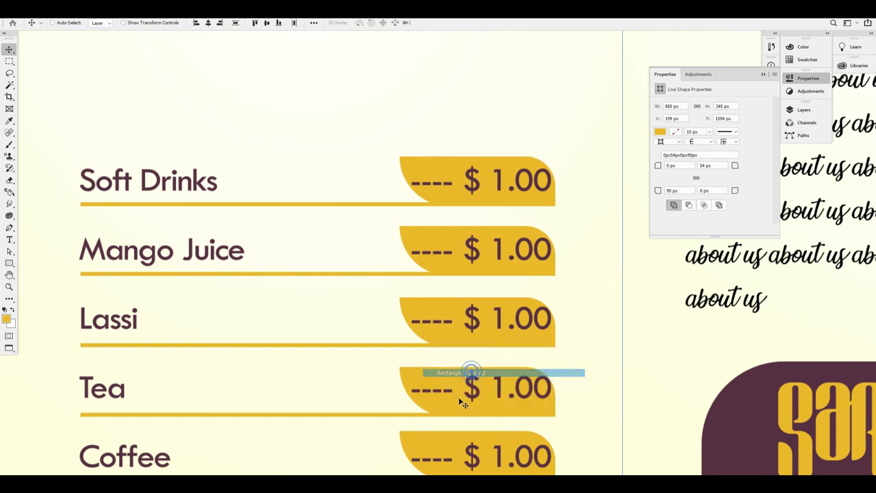
Add the Tea and Coffee golden price shapes to the selection and check it with a test move that is reverted.
{"action": "right_click", "coordinate": [449, 402]}
{"action": "left_click", "coordinate": [504, 432]}
{"action": "right_click", "coordinate": [410, 417]}
{"action": "left_click", "coordinate": [458, 436]}
{"action": "right_click", "coordinate": [443, 389]}
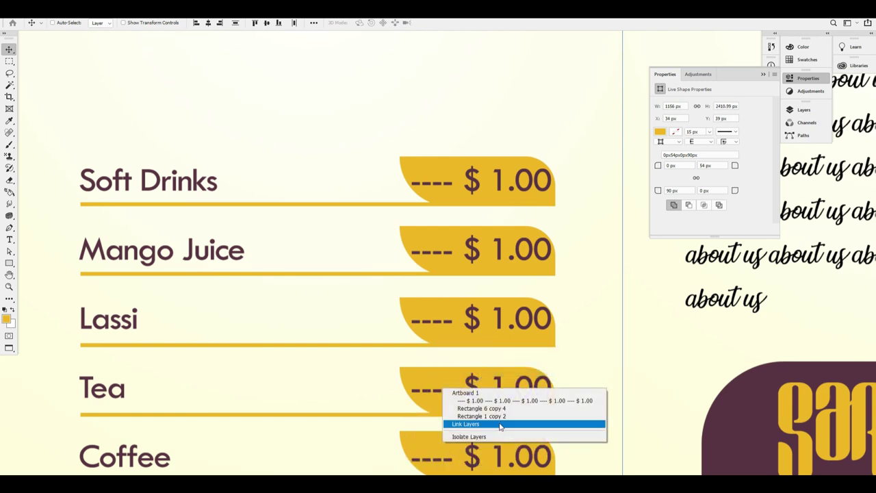
{"action": "left_click", "coordinate": [491, 411]}
{"action": "right_click", "coordinate": [424, 464]}
{"action": "left_click", "coordinate": [460, 452], "text": "shift"}
{"action": "left_click_drag", "start_coordinate": [457, 400], "coordinate": [449, 287]}
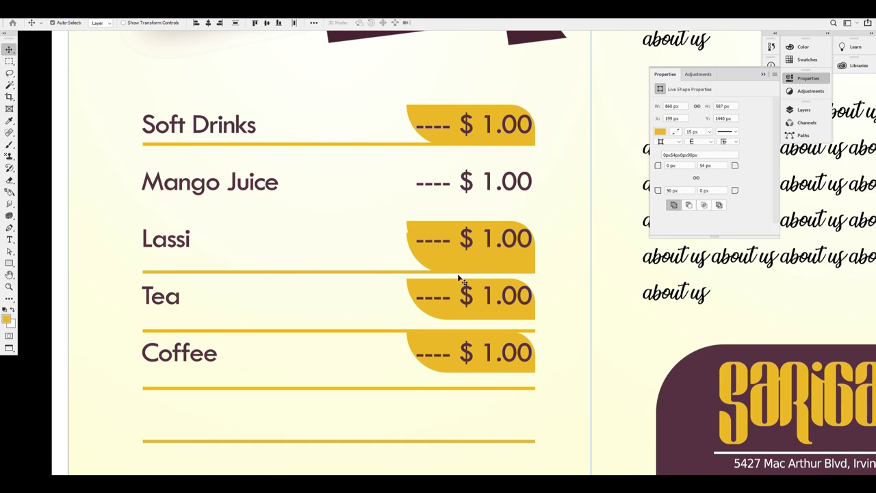
{"action": "left_click_drag", "start_coordinate": [466, 246], "coordinate": [495, 171]}
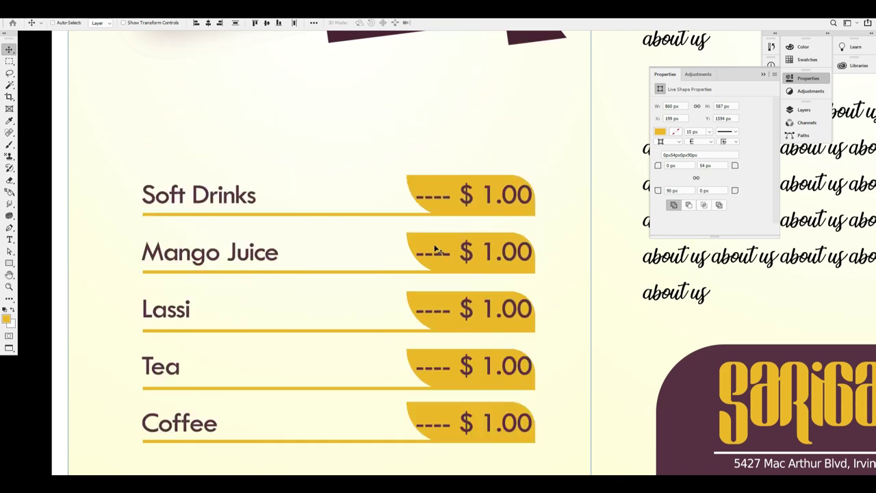
Add the Mango Juice golden price shape and the Mango Juice and Lassi divider lines to the selection.
{"action": "right_click", "coordinate": [419, 241]}
{"action": "left_click", "coordinate": [457, 266]}
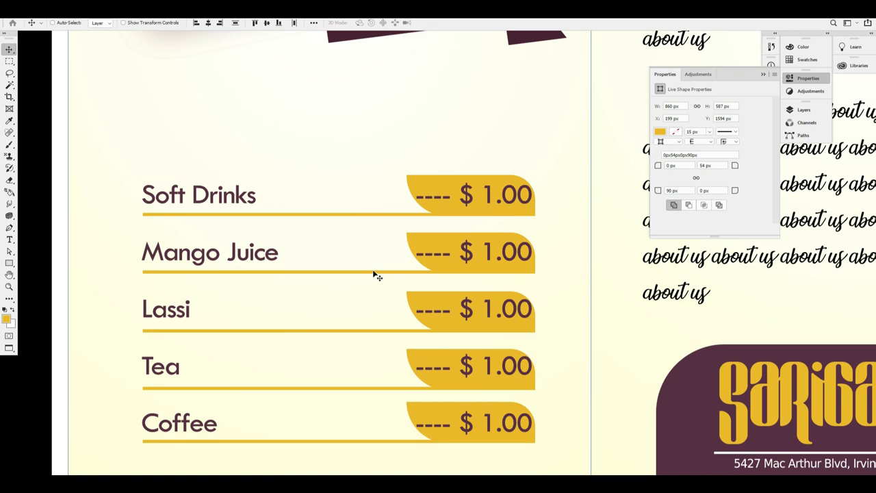
{"action": "right_click", "coordinate": [375, 274]}
{"action": "left_click", "coordinate": [411, 282]}
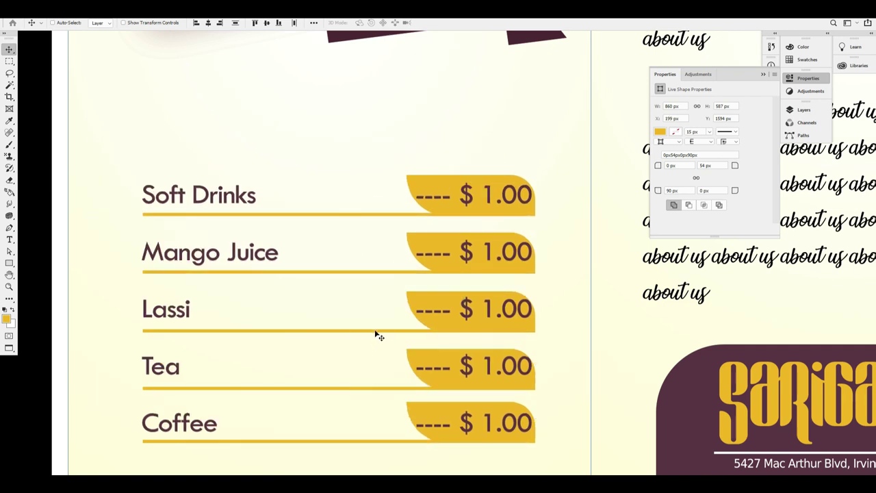
{"action": "right_click", "coordinate": [375, 330]}
{"action": "left_click", "coordinate": [404, 342], "text": "shift"}
{"action": "left_click_drag", "start_coordinate": [393, 332], "coordinate": [344, 307]}
{"action": "key", "text": "ctrl+z"}
Add the Tea and Coffee divider lines to the selection, checking each with a test move that is undone.
{"action": "right_click", "coordinate": [374, 388]}
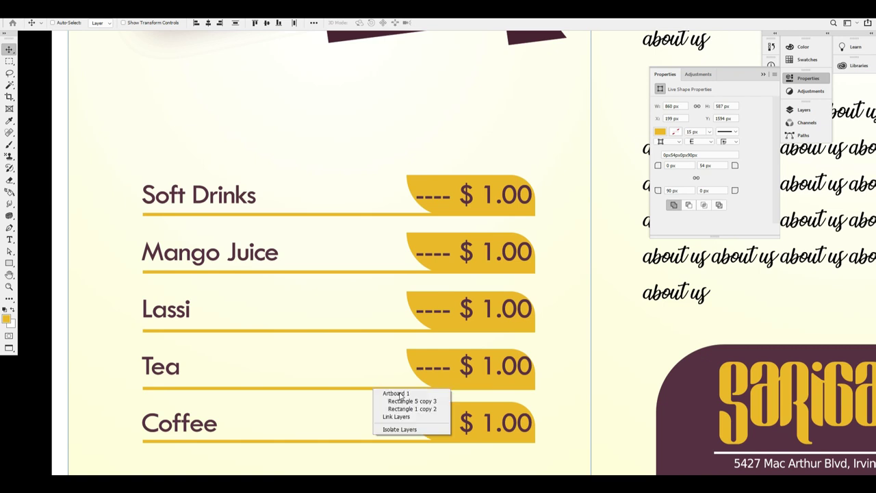
{"action": "left_click", "coordinate": [410, 401], "text": "shift"}
{"action": "left_click_drag", "start_coordinate": [395, 378], "coordinate": [367, 350]}
{"action": "key", "text": "ctrl+z"}
{"action": "right_click", "coordinate": [388, 444]}
{"action": "left_click", "coordinate": [422, 410], "text": "shift"}
{"action": "left_click_drag", "start_coordinate": [425, 423], "coordinate": [350, 375]}
{"action": "key", "text": "ctrl+z"}
Group the selected drinks price list and move it up closer beneath the Drinks ribbon, nudging it slightly left.
{"action": "key", "text": "ctrl+minus"}
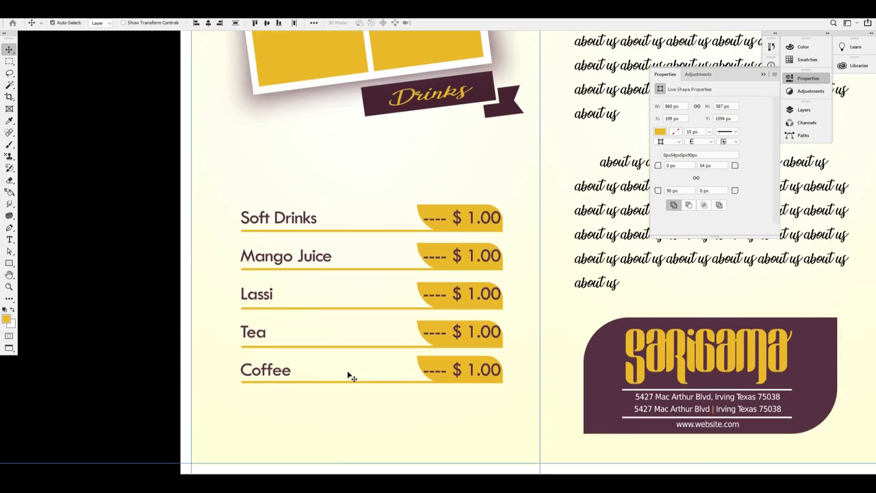
{"action": "left_click", "coordinate": [349, 375]}
{"action": "left_click_drag", "start_coordinate": [474, 256], "coordinate": [476, 216]}
{"action": "key", "text": "ctrl+minus"}
{"action": "left_click_drag", "start_coordinate": [457, 265], "coordinate": [456, 271]}
{"action": "key", "text": "ctrl+minus"}
{"action": "key", "text": "shift+Left"}
{"action": "key", "text": "shift+Left"}
{"action": "key", "text": "Up"}
{"action": "key", "text": "Up"}
{"action": "key", "text": "Up"}
{"action": "key", "text": "Up"}
{"action": "key", "text": "Up"}
{"action": "key", "text": "ctrl+0"}
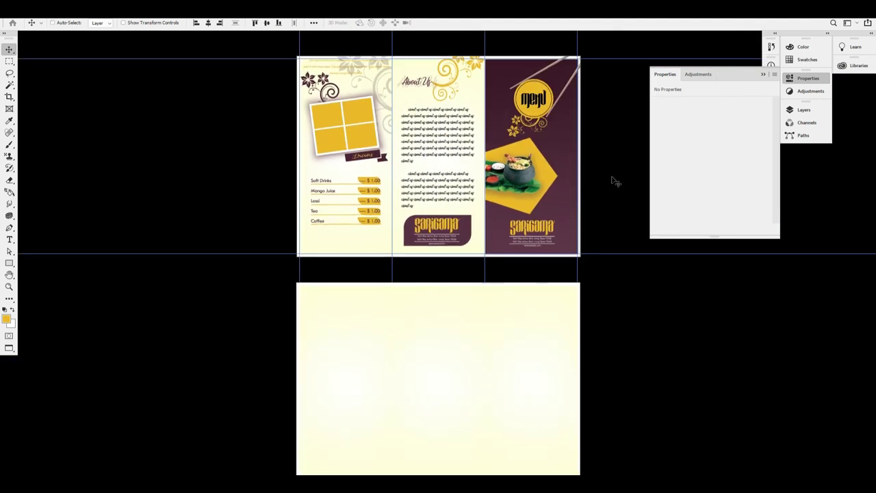
Display the layer list and select Artboard 1.
{"action": "left_click", "coordinate": [812, 81]}
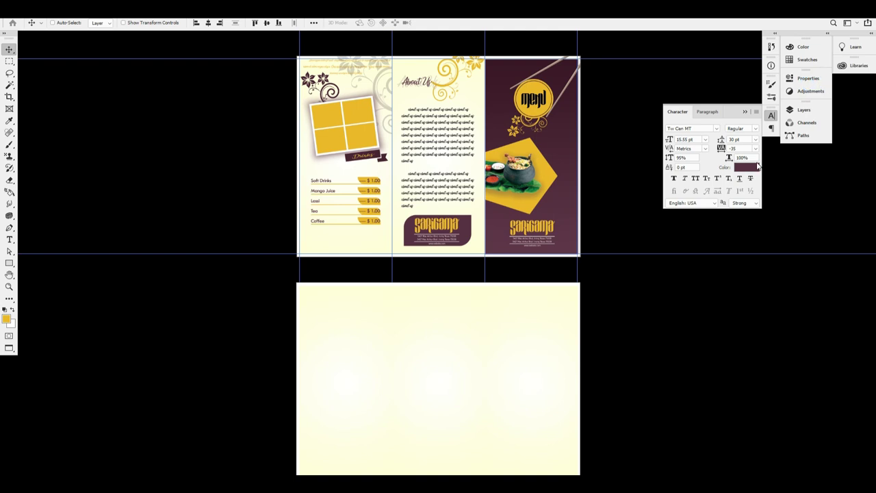
{"action": "key", "text": "F7"}
{"action": "right_click", "coordinate": [328, 122]}
{"action": "left_click", "coordinate": [367, 127]}
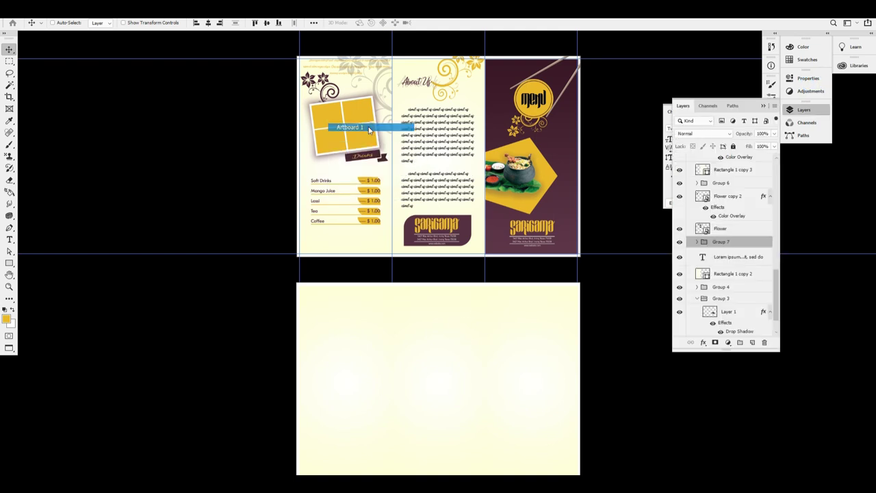
{"action": "key", "text": "ctrl+0"}
{"action": "key", "text": "ctrl+minus"}
{"action": "key", "text": "ctrl+minus"}
{"action": "scroll", "coordinate": [331, 130], "scroll_direction": "down", "scroll_amount": 2}
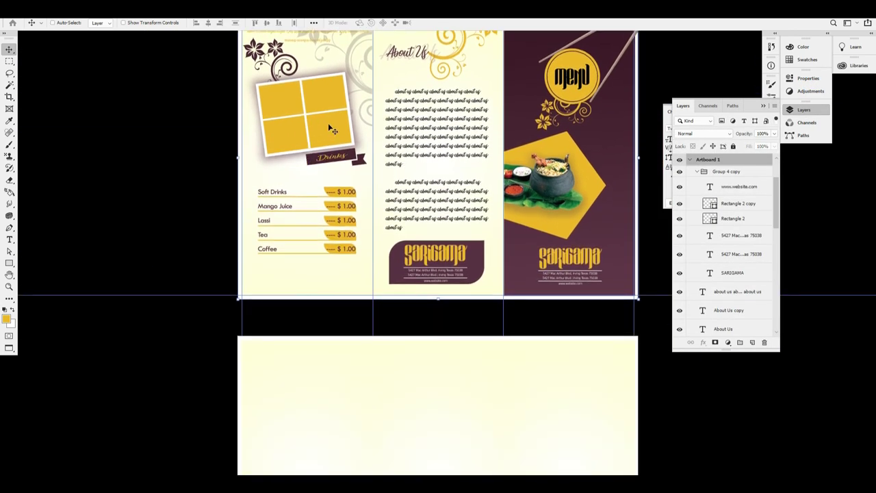
Select the photo grid together with its Drinks ribbon as one group, checking with test moves that are undone.
{"action": "right_click", "coordinate": [312, 114]}
{"action": "left_click", "coordinate": [332, 133]}
{"action": "left_click_drag", "start_coordinate": [313, 112], "coordinate": [322, 154]}
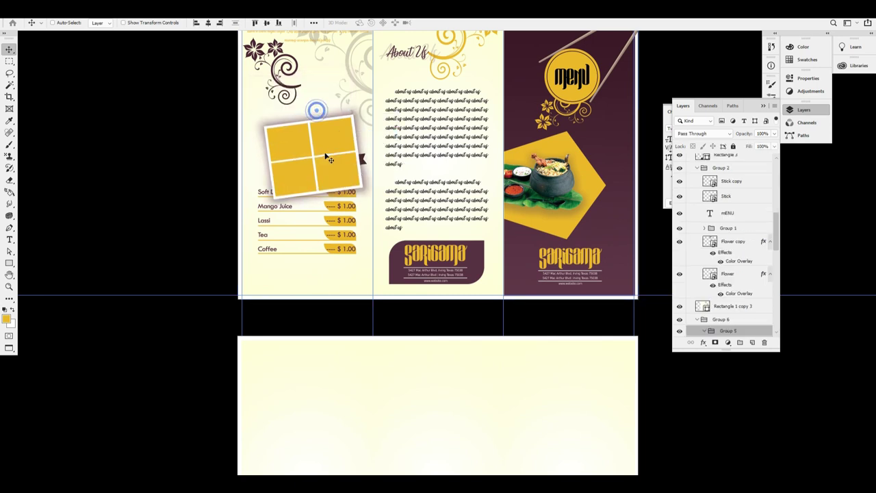
{"action": "key", "text": "ctrl+z"}
{"action": "right_click", "coordinate": [309, 114]}
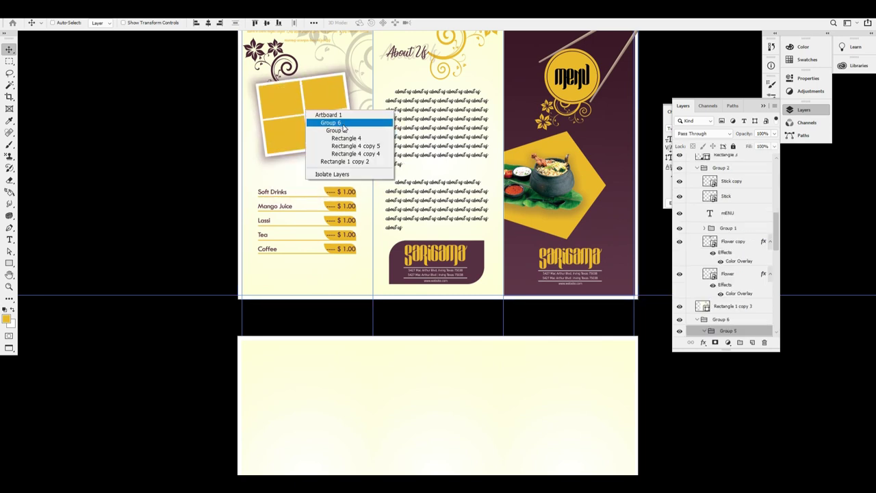
{"action": "left_click", "coordinate": [343, 123]}
{"action": "left_click_drag", "start_coordinate": [330, 106], "coordinate": [335, 149]}
{"action": "key", "text": "ctrl+z"}
Try selecting the upper left panel's photo grid group with its flowers and cream background, checking with a test move that is undone.
{"action": "right_click", "coordinate": [277, 50]}
{"action": "left_click", "coordinate": [306, 63]}
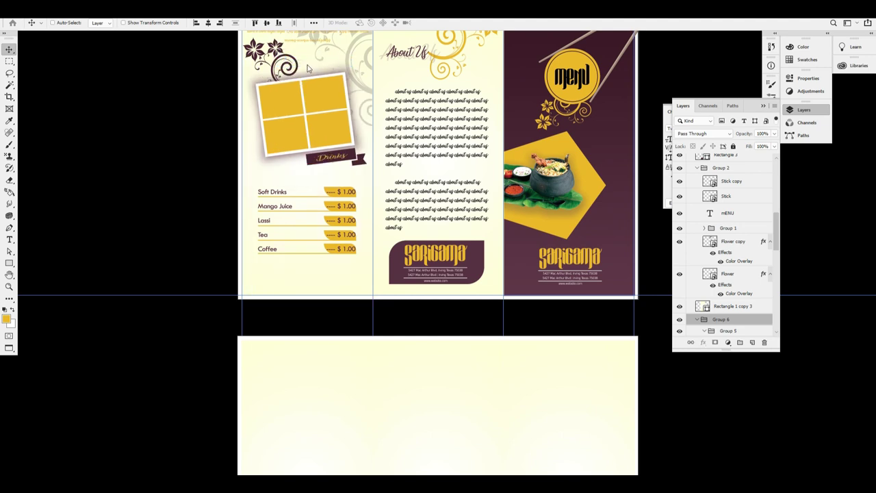
{"action": "right_click", "coordinate": [278, 64]}
{"action": "right_click", "coordinate": [275, 48]}
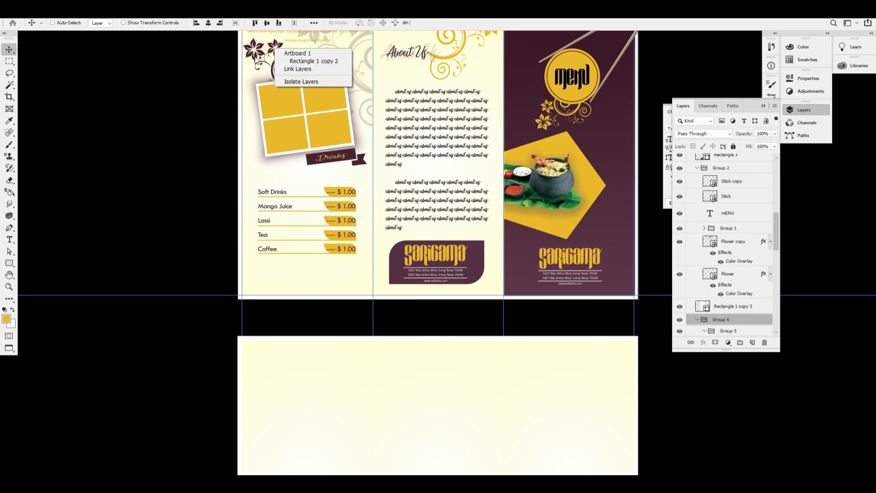
{"action": "left_click", "coordinate": [313, 61]}
{"action": "left_click_drag", "start_coordinate": [350, 158], "coordinate": [369, 203]}
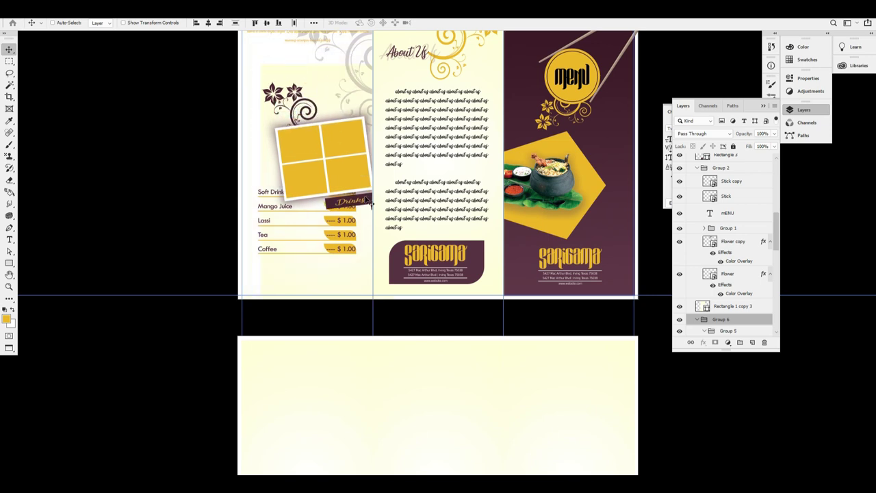
{"action": "key", "text": "ctrl+z"}
Try to place the left panel's drinks content, including the price list group, on the blank lower artboard and undo the attempt.
{"action": "right_click", "coordinate": [341, 193]}
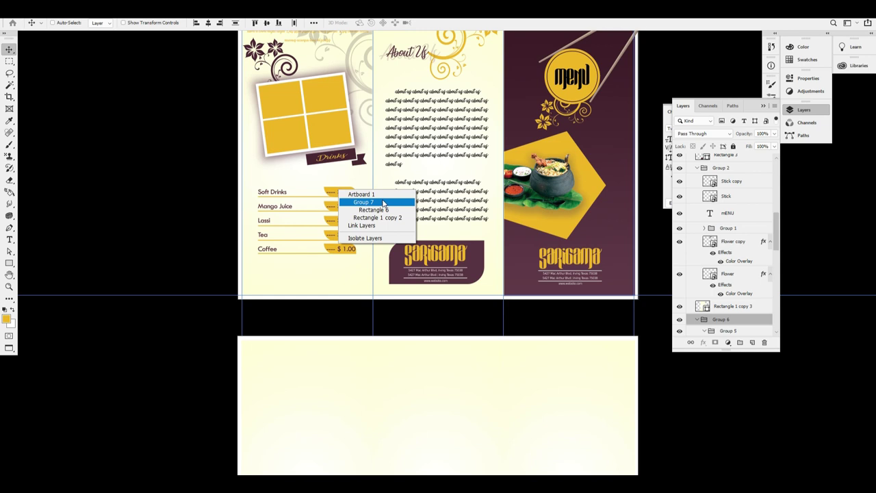
{"action": "left_click", "coordinate": [382, 203]}
{"action": "key", "text": "ctrl+minus"}
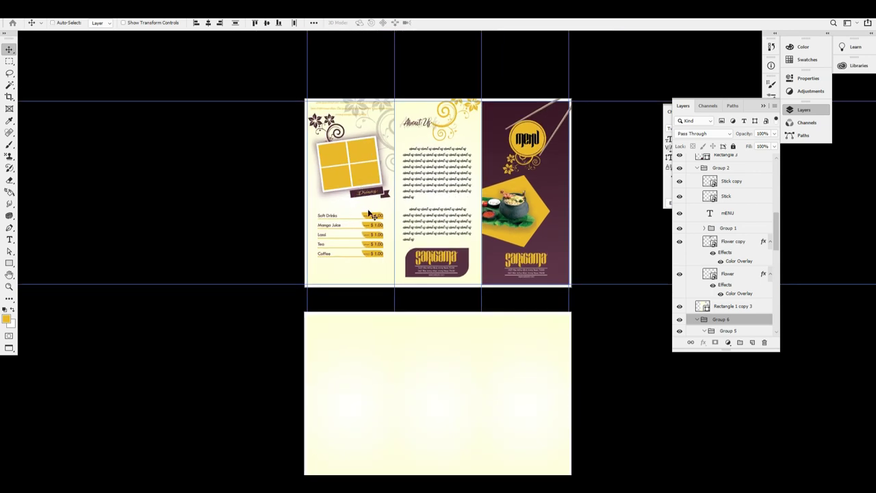
{"action": "key", "text": "ctrl+minus"}
{"action": "key", "text": "ctrl+h"}
{"action": "left_click_drag", "start_coordinate": [386, 184], "coordinate": [391, 374]}
{"action": "key", "text": "shift+Left"}
{"action": "key", "text": "shift+Left"}
{"action": "key", "text": "shift+Left"}
{"action": "right_click", "coordinate": [330, 200]}
{"action": "left_click", "coordinate": [370, 211]}
{"action": "key", "text": "ctrl+z"}
{"action": "left_click_drag", "start_coordinate": [364, 199], "coordinate": [367, 219]}
{"action": "key", "text": "ctrl+z"}
Select the photo grid group and the dark flower ornament along with the price list, checking with a test move that is undone.
{"action": "right_click", "coordinate": [357, 187]}
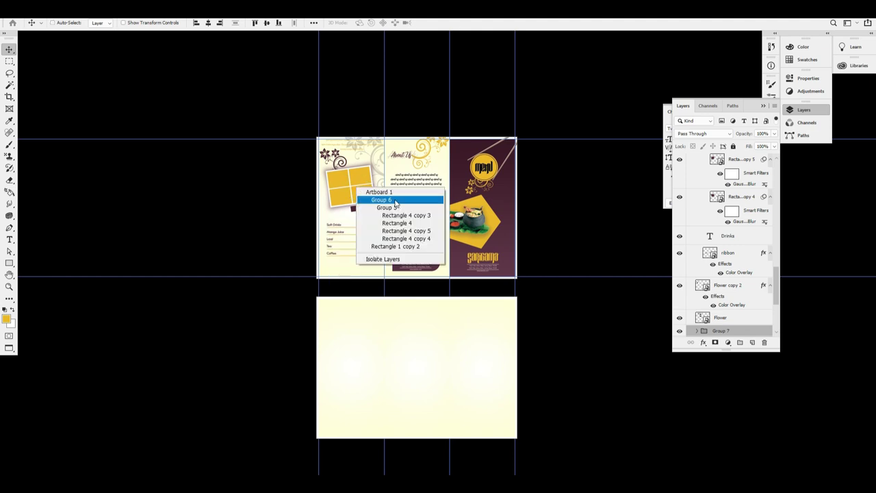
{"action": "left_click", "coordinate": [395, 200]}
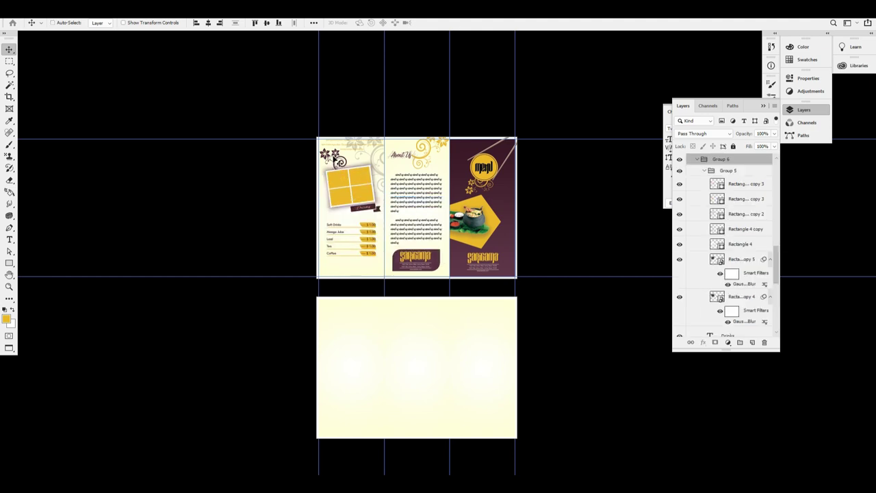
{"action": "right_click", "coordinate": [335, 156]}
{"action": "left_click", "coordinate": [375, 169]}
{"action": "left_click_drag", "start_coordinate": [354, 176], "coordinate": [364, 196]}
{"action": "key", "text": "ctrl+z"}
{"action": "key", "text": "super+space"}
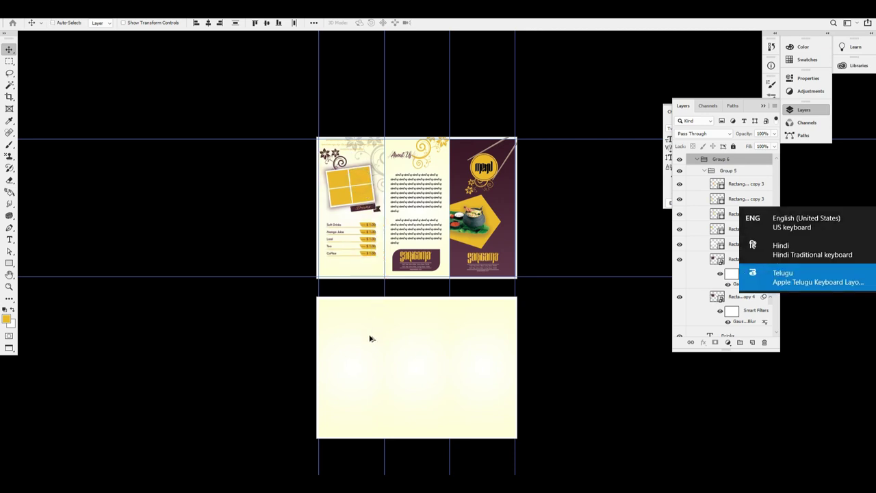
Duplicate the drinks panel content onto the lower artboard and repeat the copy across its other panels.
{"action": "left_click_drag", "start_coordinate": [356, 210], "coordinate": [366, 360]}
{"action": "key", "text": "shift+Down"}
{"action": "key", "text": "shift+Down"}
{"action": "left_click_drag", "start_coordinate": [365, 357], "coordinate": [473, 362]}
{"action": "key", "text": "ctrl+z"}
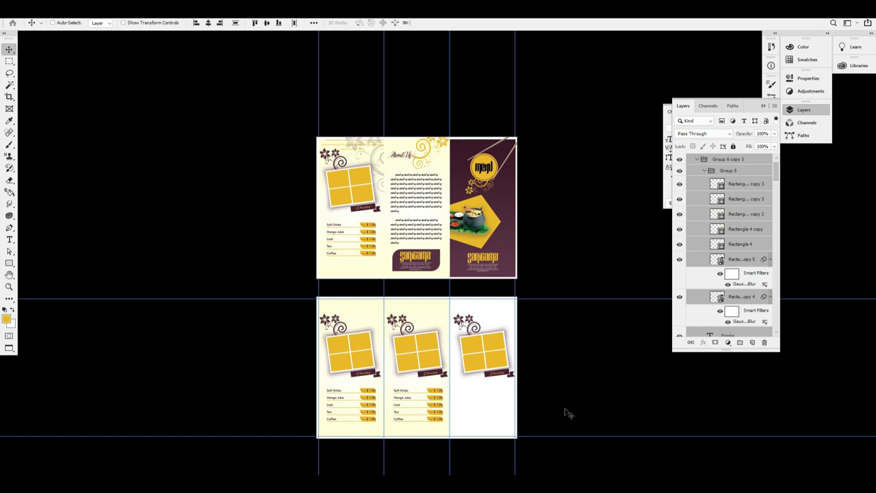
Hide the layer list and complete the lower artboard's third panel with the cream background and the drinks price list.
{"action": "left_click", "coordinate": [808, 110]}
{"action": "left_click", "coordinate": [631, 338]}
{"action": "left_click_drag", "start_coordinate": [504, 381], "coordinate": [575, 368]}
{"action": "scroll", "coordinate": [601, 362], "scroll_direction": "down", "scroll_amount": 2}
{"action": "key", "text": "ctrl+minus"}
{"action": "scroll", "coordinate": [597, 361], "scroll_direction": "down", "scroll_amount": 4}
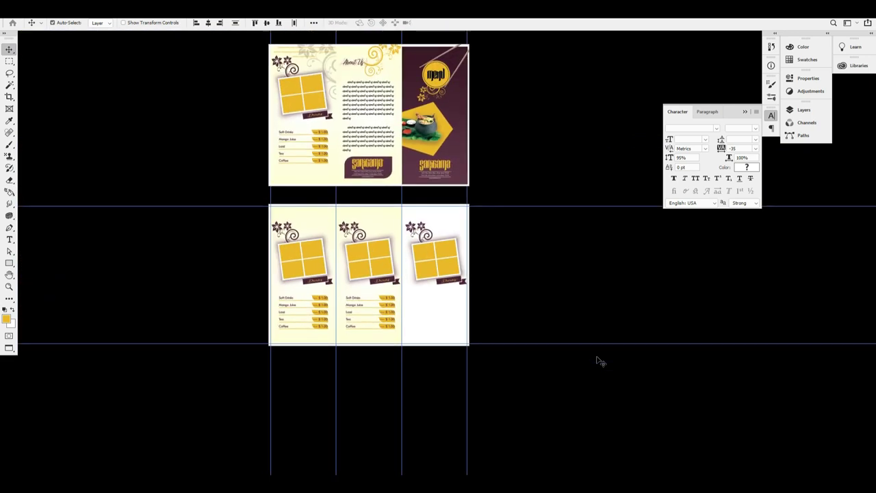
{"action": "scroll", "coordinate": [442, 296], "scroll_direction": "up", "scroll_amount": 5}
{"action": "scroll", "coordinate": [558, 351], "scroll_direction": "down", "scroll_amount": 3}
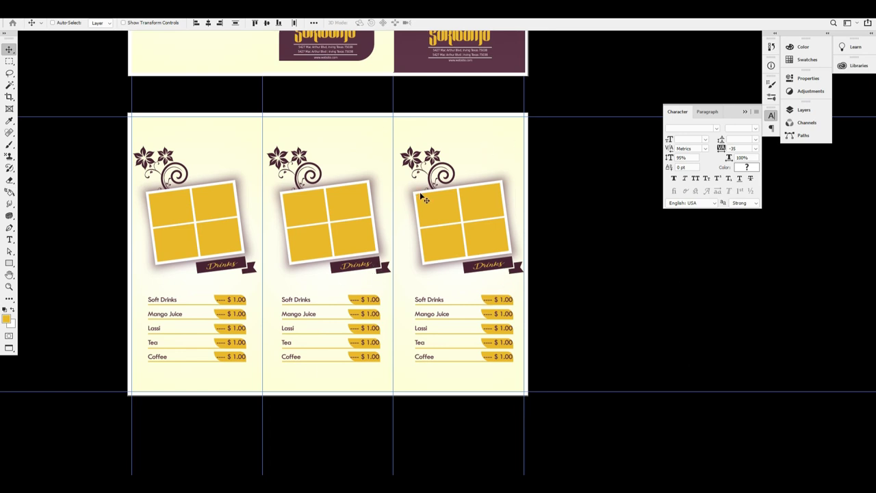
Copy the faded grey flower ornament from the upper left panel to the lower artboard's first panel, keeping it behind the photo grid.
{"action": "scroll", "coordinate": [425, 198], "scroll_direction": "up", "scroll_amount": 2}
{"action": "scroll", "coordinate": [523, 286], "scroll_direction": "up", "scroll_amount": 2}
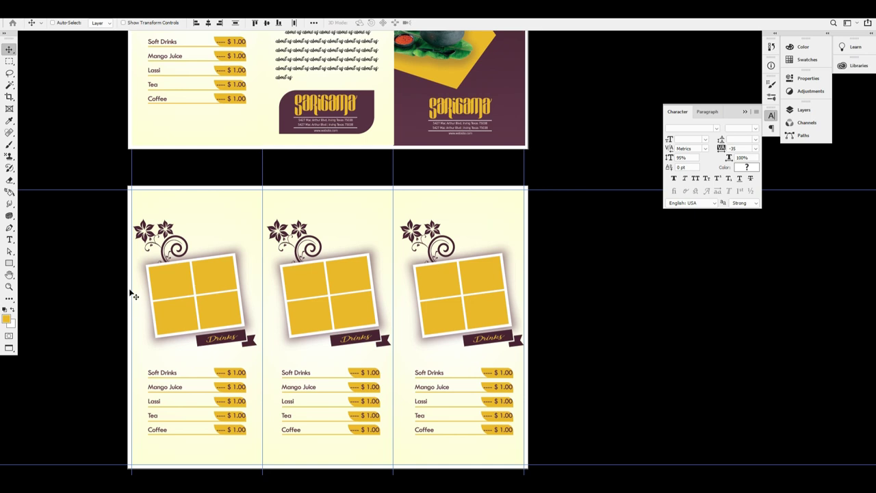
{"action": "scroll", "coordinate": [135, 295], "scroll_direction": "up", "scroll_amount": 8}
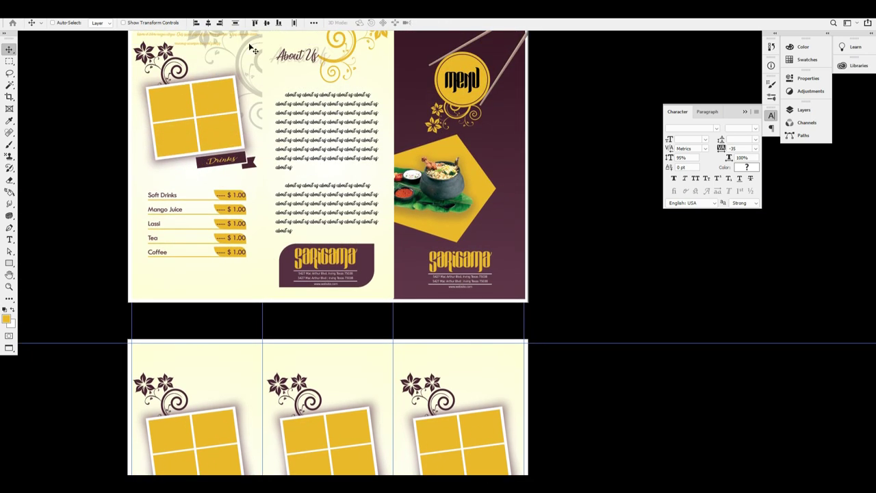
{"action": "right_click", "coordinate": [239, 53]}
{"action": "left_click", "coordinate": [275, 67]}
{"action": "left_click_drag", "start_coordinate": [239, 51], "coordinate": [237, 385]}
{"action": "key", "text": "ctrl+z"}
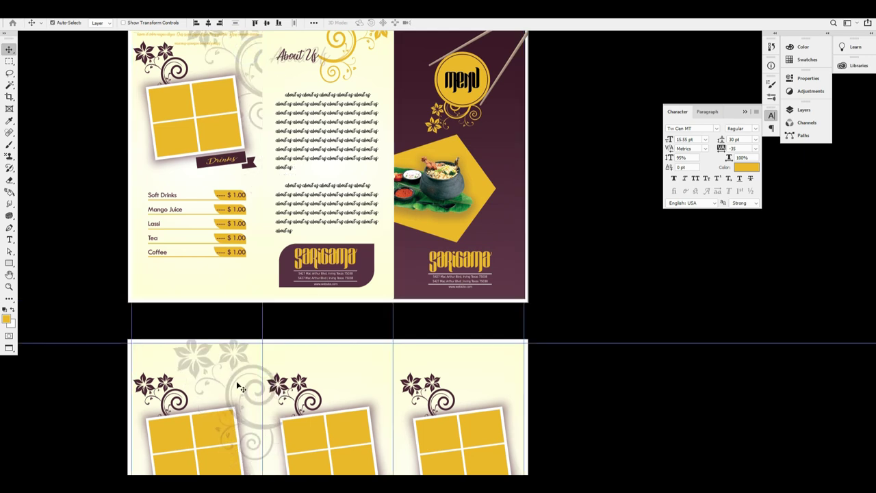
{"action": "key", "text": "ctrl+shift+["}
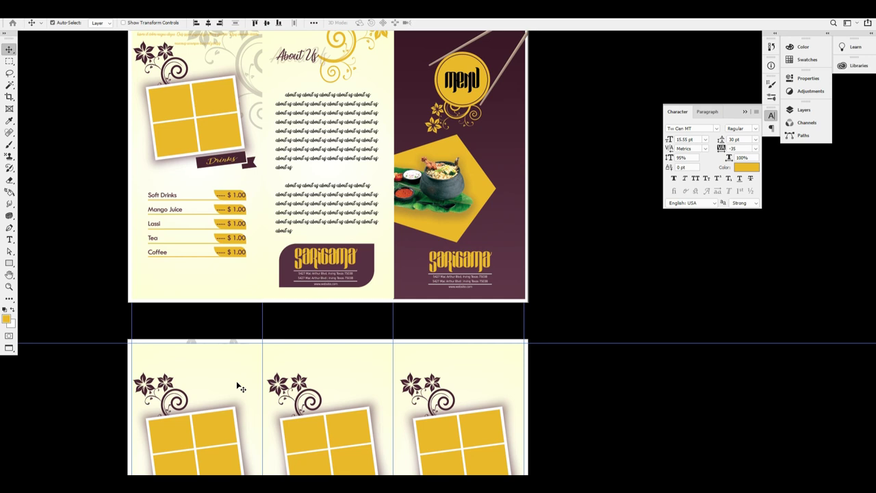
{"action": "key", "text": "ctrl+shift+z"}
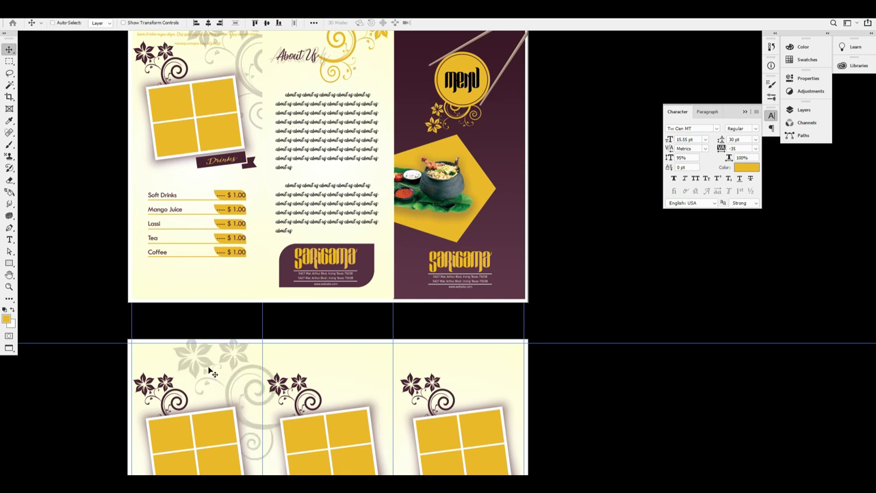
Duplicate the faded grey flower ornament at the head of the lower artboard's second and third panels.
{"action": "scroll", "coordinate": [217, 364], "scroll_direction": "right", "scroll_amount": 2}
{"action": "key", "text": "ctrl+z"}
{"action": "key", "text": "ctrl+shift+z"}
{"action": "scroll", "coordinate": [219, 370], "scroll_direction": "down", "scroll_amount": 5}
{"action": "key", "text": "ctrl+minus"}
{"action": "mouse_move", "coordinate": [342, 275]}
{"action": "left_mouse_down"}
{"action": "mouse_move", "coordinate": [356, 275]}
{"action": "mouse_move", "coordinate": [364, 304]}
{"action": "mouse_move", "coordinate": [364, 290]}
{"action": "mouse_move", "coordinate": [457, 269]}
{"action": "mouse_move", "coordinate": [330, 272]}
{"action": "mouse_move", "coordinate": [342, 277]}
{"action": "left_mouse_up"}
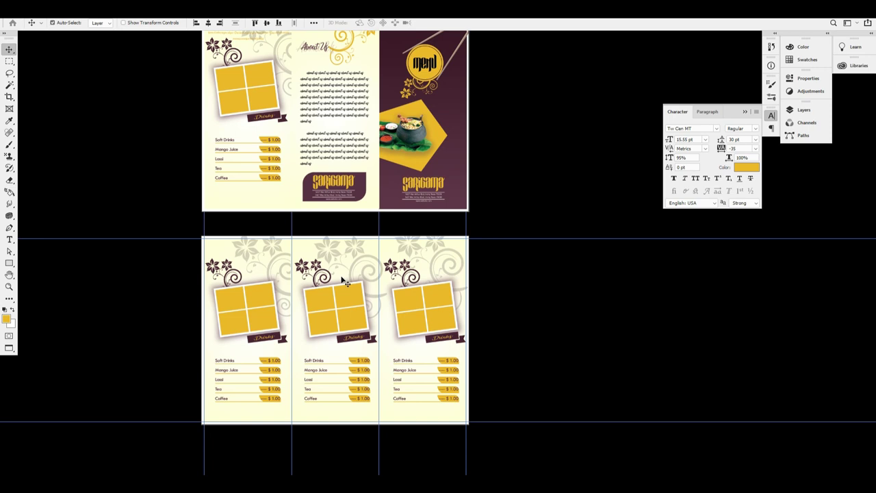
Hide the character settings and examine the layout of both brochure artboards, including the cover panel's edges.
{"action": "scroll", "coordinate": [432, 288], "scroll_direction": "down", "scroll_amount": 1}
{"action": "left_click_drag", "start_coordinate": [428, 383], "coordinate": [482, 355]}
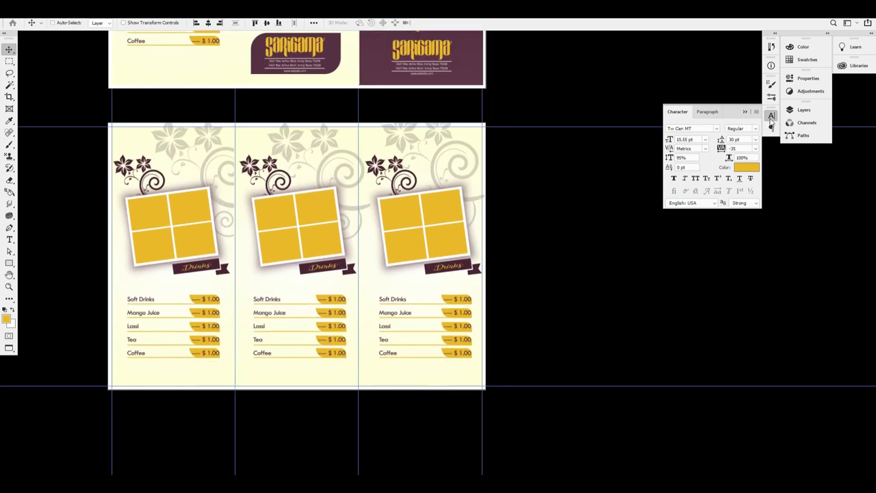
{"action": "left_click", "coordinate": [771, 117]}
{"action": "scroll", "coordinate": [387, 302], "scroll_direction": "up", "scroll_amount": 5}
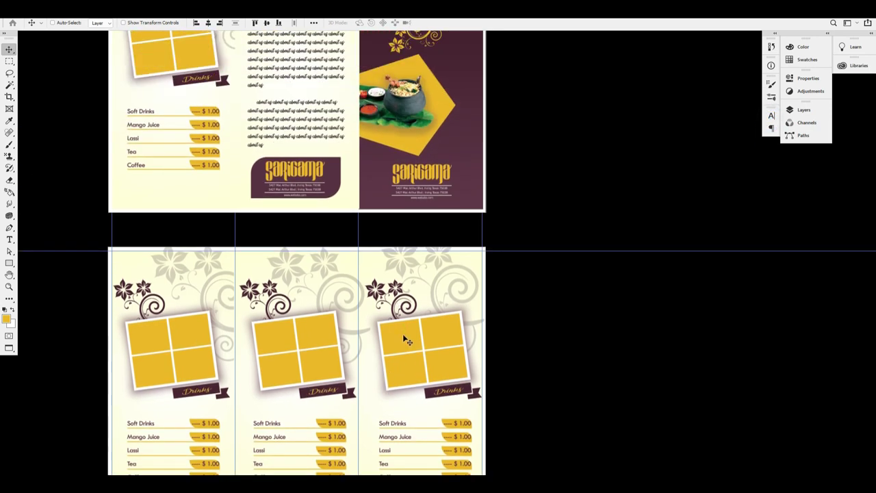
{"action": "scroll", "coordinate": [396, 340], "scroll_direction": "down", "scroll_amount": 1}
{"action": "scroll", "coordinate": [406, 335], "scroll_direction": "up", "scroll_amount": 4}
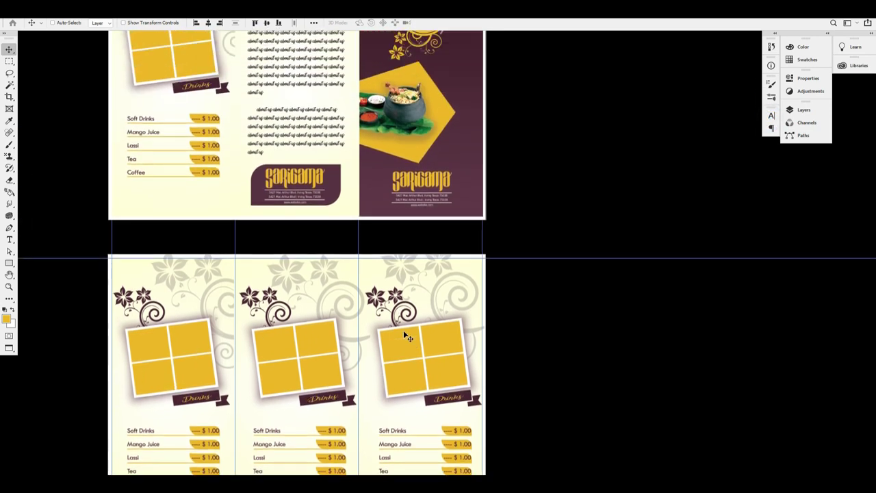
{"action": "scroll", "coordinate": [411, 188], "scroll_direction": "left", "scroll_amount": 4}
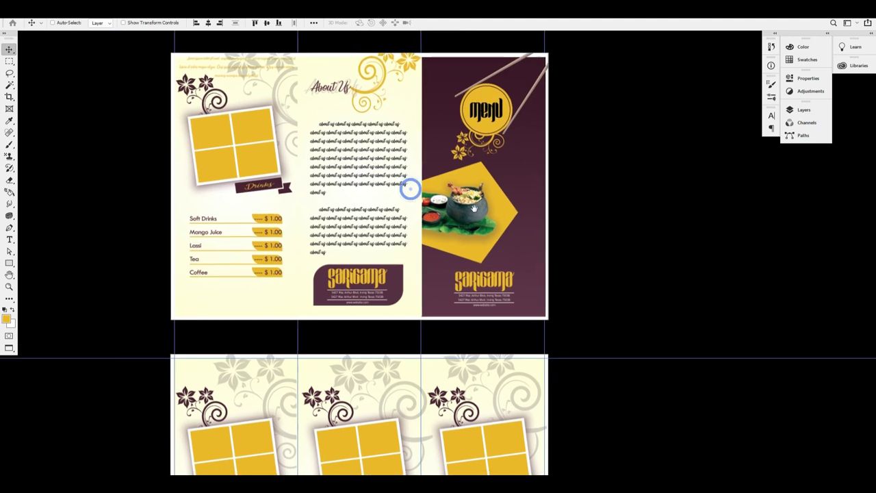
{"action": "scroll", "coordinate": [544, 353], "scroll_direction": "down", "scroll_amount": 1}
{"action": "scroll", "coordinate": [545, 353], "scroll_direction": "down", "scroll_amount": 2}
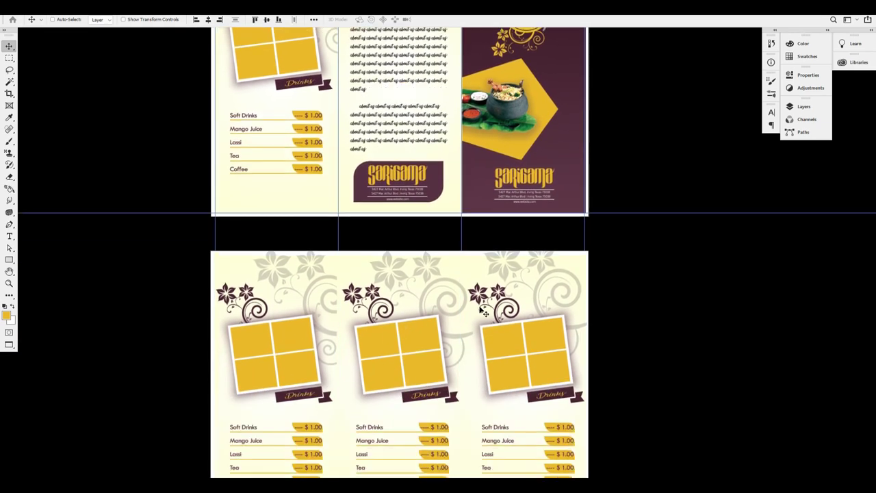
{"action": "scroll", "coordinate": [479, 332], "scroll_direction": "down", "scroll_amount": 1}
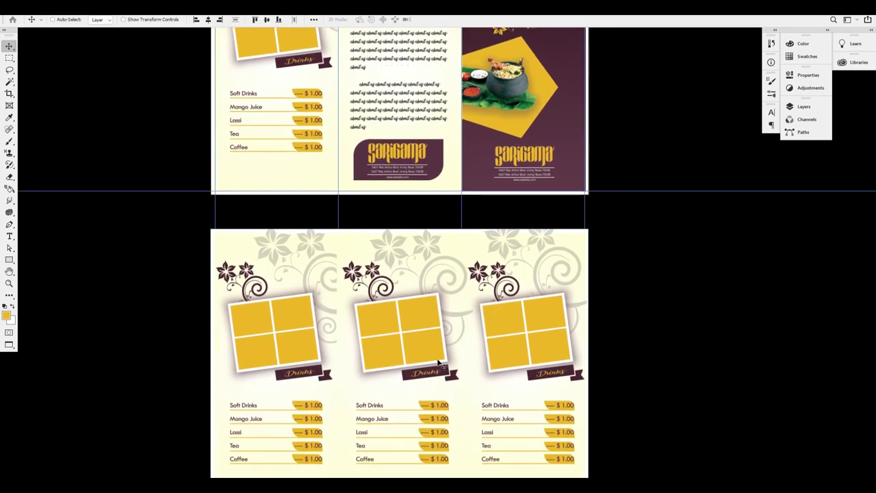
{"action": "scroll", "coordinate": [386, 337], "scroll_direction": "up", "scroll_amount": 7}
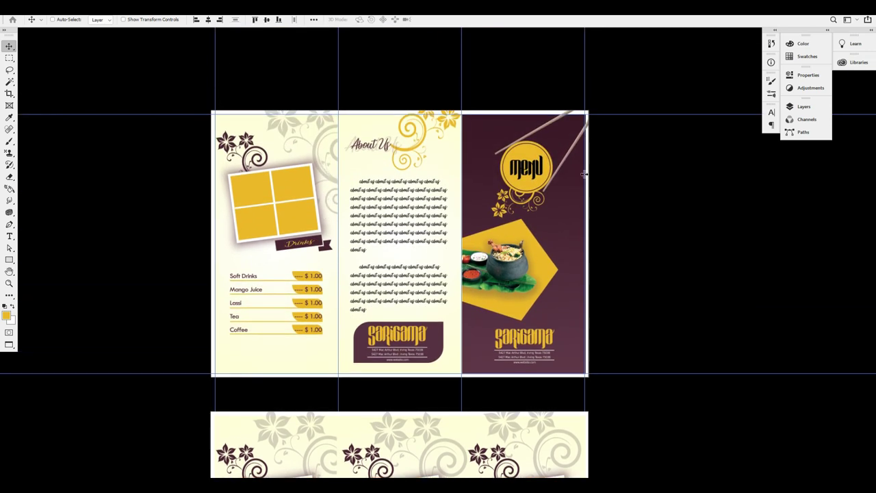
{"action": "scroll", "coordinate": [564, 118], "scroll_direction": "up", "scroll_amount": 2}
{"action": "left_click_drag", "start_coordinate": [560, 200], "coordinate": [642, 184]}
{"action": "key", "text": "ctrl+minus"}
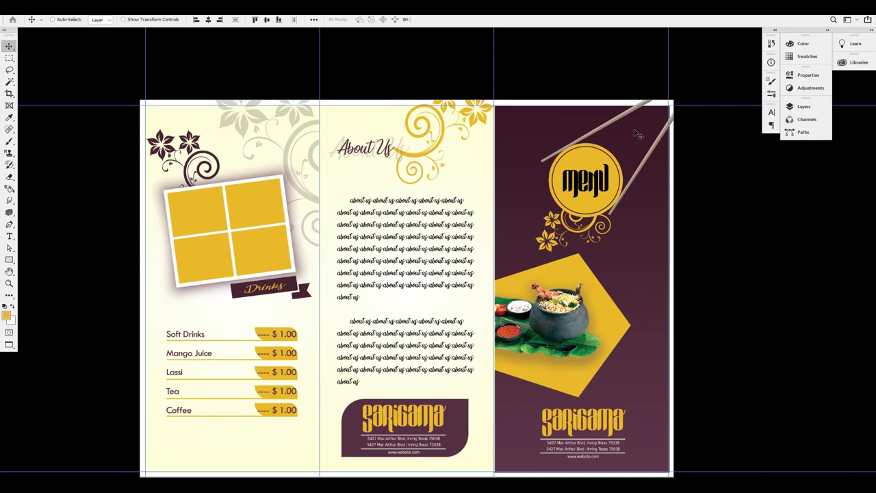
{"action": "scroll", "coordinate": [422, 297], "scroll_direction": "down", "scroll_amount": 10}
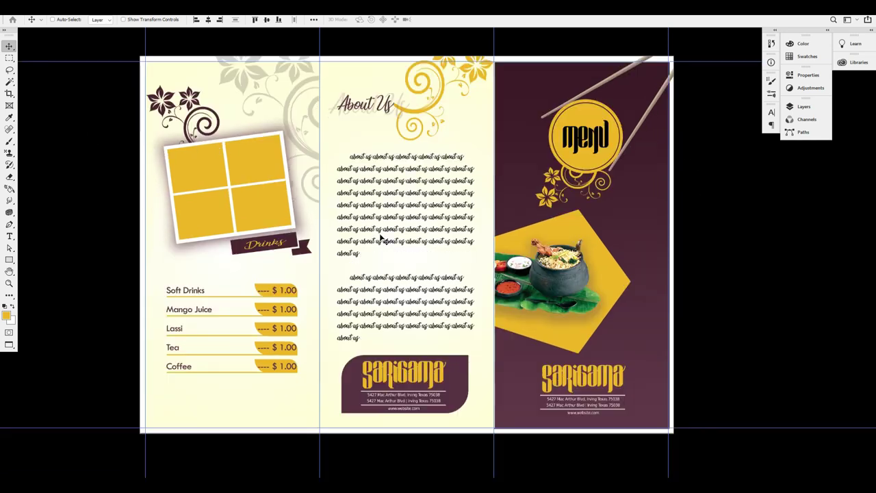
{"action": "scroll", "coordinate": [515, 342], "scroll_direction": "down", "scroll_amount": 3}
{"action": "scroll", "coordinate": [568, 287], "scroll_direction": "up", "scroll_amount": 13}
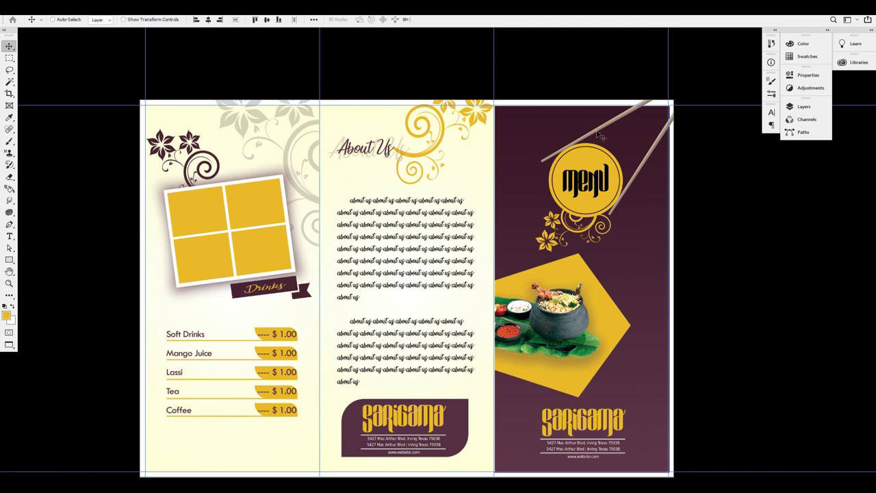
Stretch the purple cover background past the artboard's outer edges to 113.75% width and 110.37% height.
{"action": "right_click", "coordinate": [523, 122]}
{"action": "left_click", "coordinate": [555, 135]}
{"action": "key", "text": "ctrl+t"}
{"action": "left_click_drag", "start_coordinate": [582, 106], "coordinate": [581, 83]}
{"action": "left_click_drag", "start_coordinate": [667, 278], "coordinate": [694, 277]}
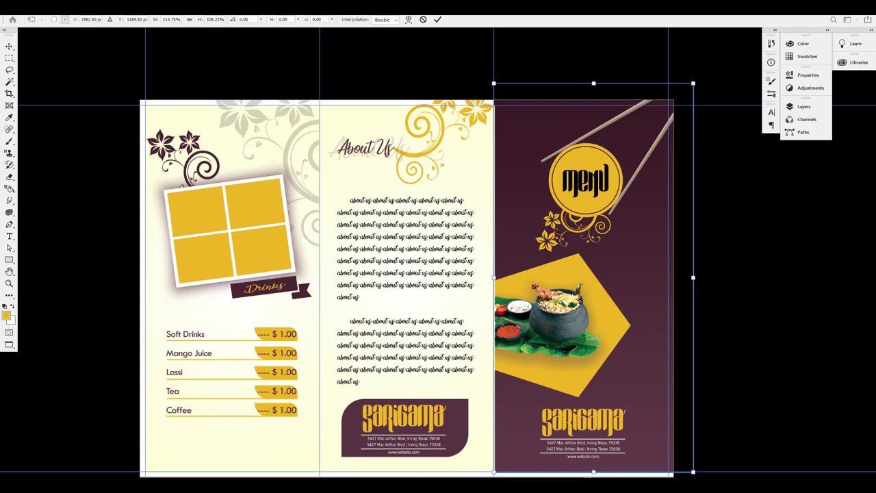
{"action": "left_click_drag", "start_coordinate": [593, 473], "coordinate": [596, 478]}
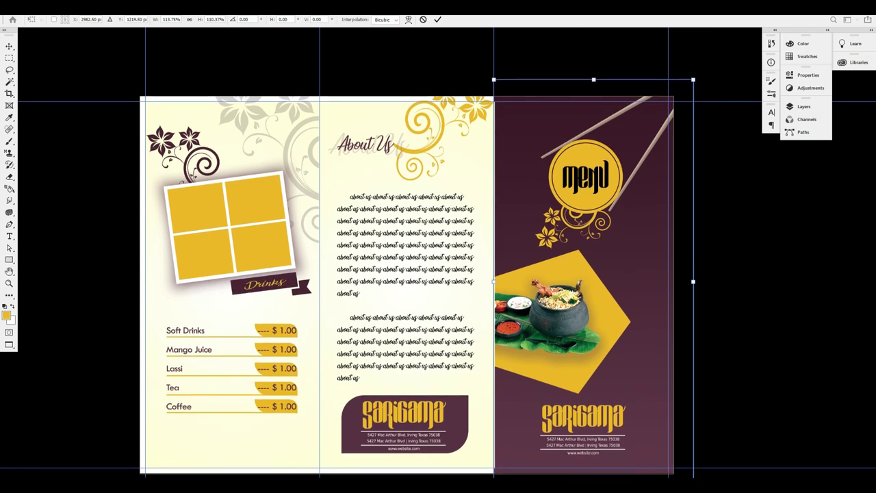
{"action": "key", "text": "Return"}
Stretch the cream background of the About Us panel vertically past the artboard's upper and lower edges.
{"action": "scroll", "coordinate": [613, 456], "scroll_direction": "down", "scroll_amount": 1}
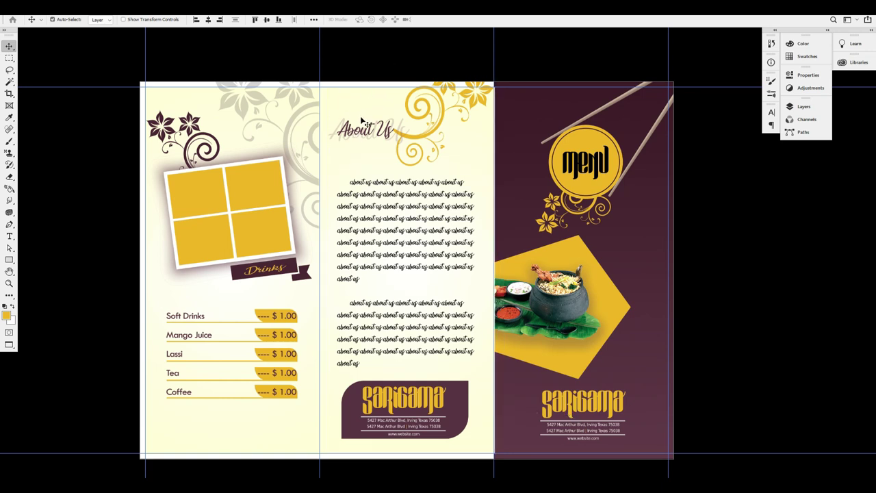
{"action": "key", "text": "ctrl+t"}
{"action": "left_click_drag", "start_coordinate": [407, 87], "coordinate": [406, 75]}
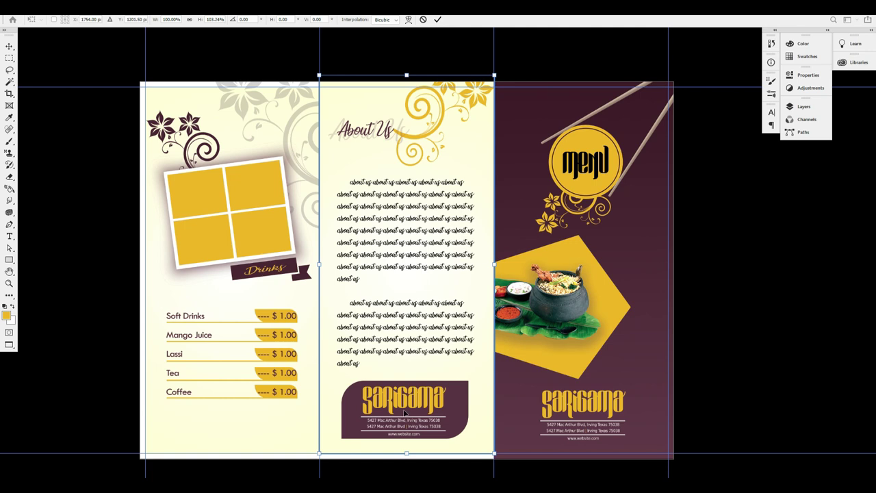
{"action": "left_click_drag", "start_coordinate": [407, 454], "coordinate": [407, 467]}
{"action": "key", "text": "Return"}
Stretch the cream background of the upper drinks panel past the artboard's outer, upper and lower edges.
{"action": "left_click", "coordinate": [190, 99], "text": "ctrl"}
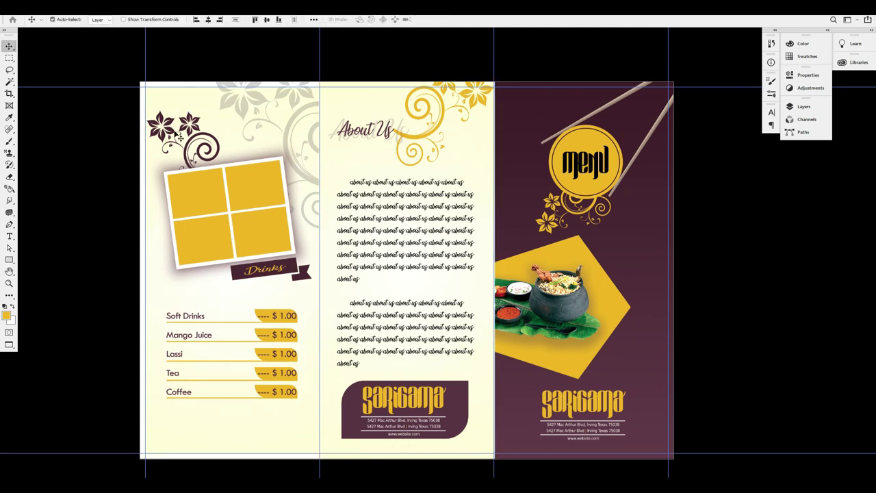
{"action": "key", "text": "ctrl+t"}
{"action": "left_click_drag", "start_coordinate": [143, 89], "coordinate": [133, 71]}
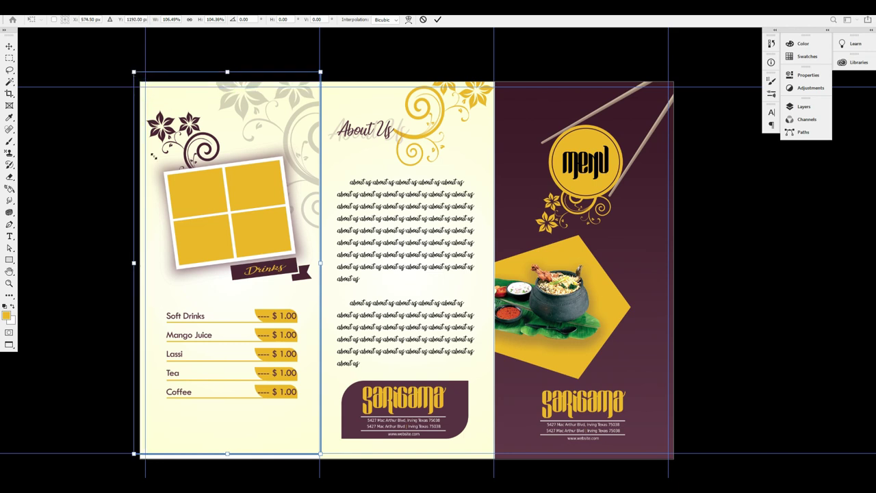
{"action": "left_click_drag", "start_coordinate": [227, 453], "coordinate": [241, 465]}
{"action": "key", "text": "Return"}
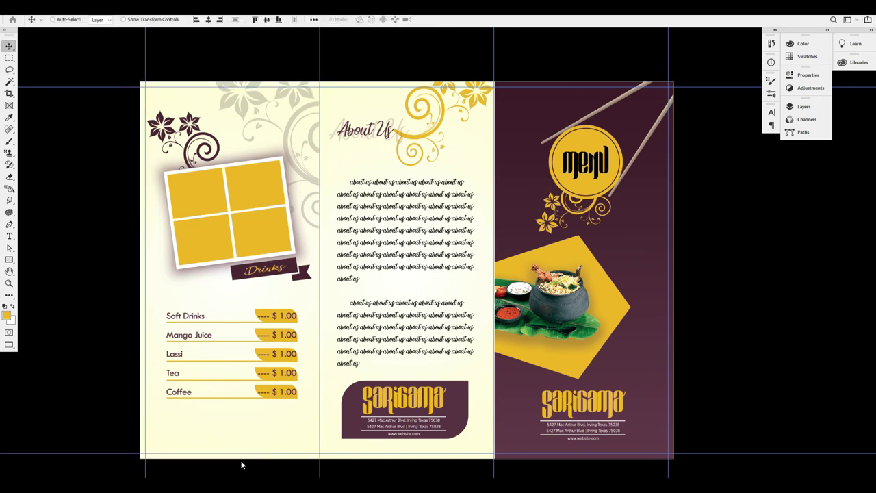
{"action": "key", "text": "ctrl+minus"}
{"action": "scroll", "coordinate": [333, 363], "scroll_direction": "down", "scroll_amount": 6}
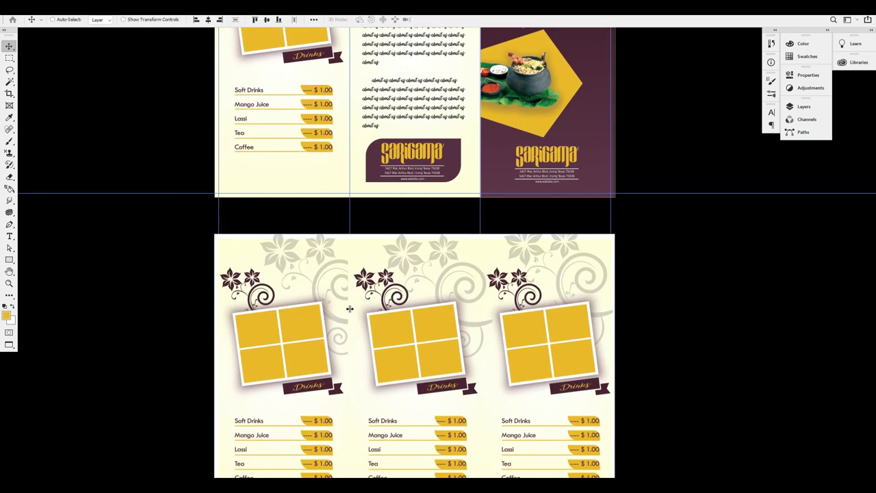
Stretch the cream background of the inside artboard's first drinks panel to 112.80% width and past the outer, upper and lower edges.
{"action": "left_click", "coordinate": [241, 216]}
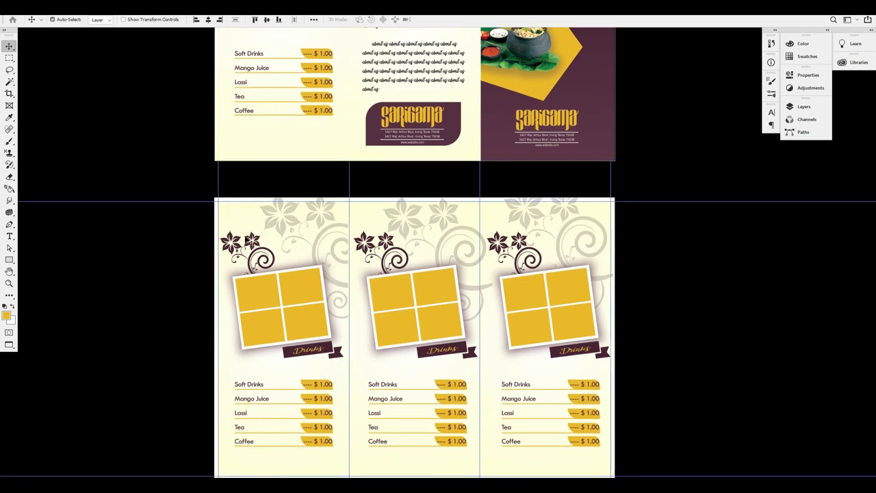
{"action": "key", "text": "ctrl+t"}
{"action": "left_click_drag", "start_coordinate": [215, 338], "coordinate": [202, 339]}
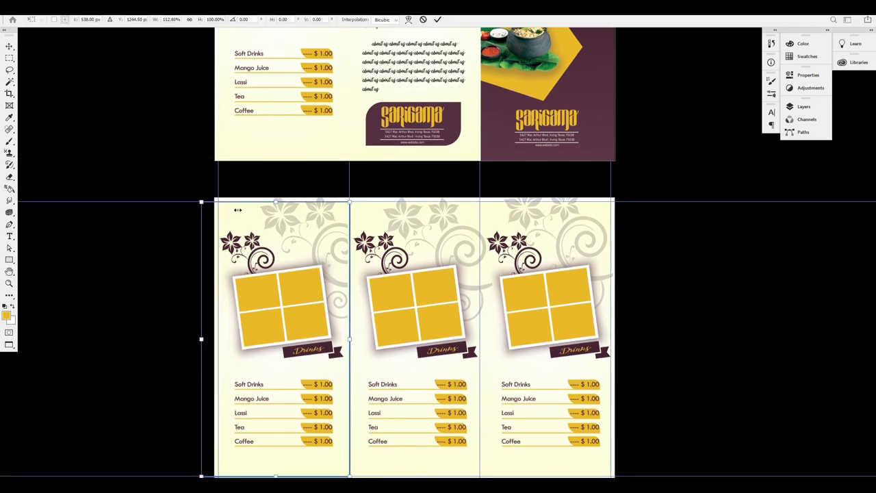
{"action": "left_click_drag", "start_coordinate": [279, 203], "coordinate": [278, 186]}
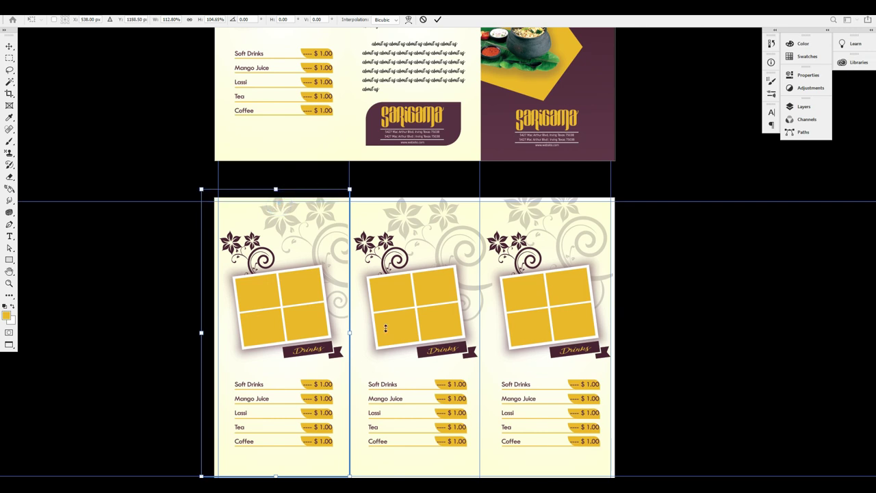
{"action": "key", "text": "ctrl+minus"}
{"action": "left_click_drag", "start_coordinate": [331, 339], "coordinate": [336, 348]}
{"action": "key", "text": "Return"}
Stretch the cream background of the inside artboard's middle drinks panel vertically past the upper and lower edges.
{"action": "left_click", "coordinate": [394, 163], "text": "ctrl"}
{"action": "left_click", "coordinate": [410, 171], "text": "ctrl"}
{"action": "key", "text": "ctrl+t"}
{"action": "left_click_drag", "start_coordinate": [422, 158], "coordinate": [423, 149]}
{"action": "left_click_drag", "start_coordinate": [422, 359], "coordinate": [422, 360]}
{"action": "key", "text": "Return"}
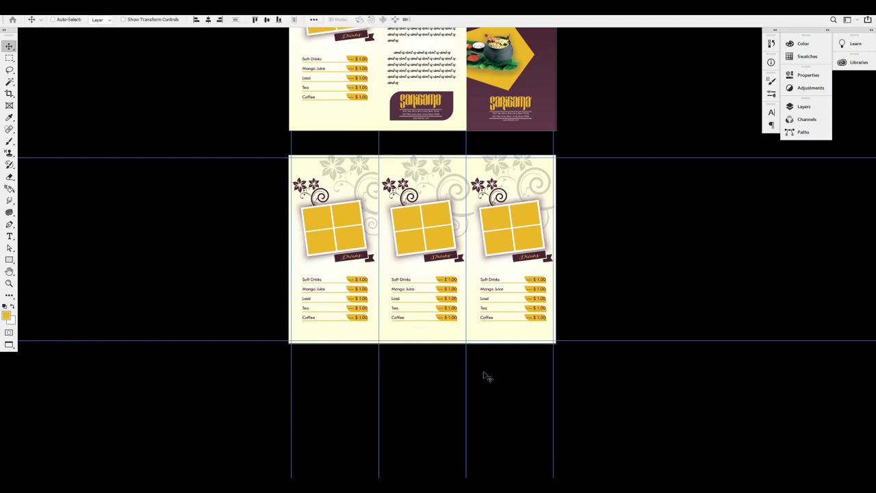
Stretch the cream background of the inside artboard's third drinks panel to 110.90% width and past the outer, upper and lower edges.
{"action": "left_click_drag", "start_coordinate": [542, 165], "coordinate": [563, 149]}
{"action": "key", "text": "ctrl+t"}
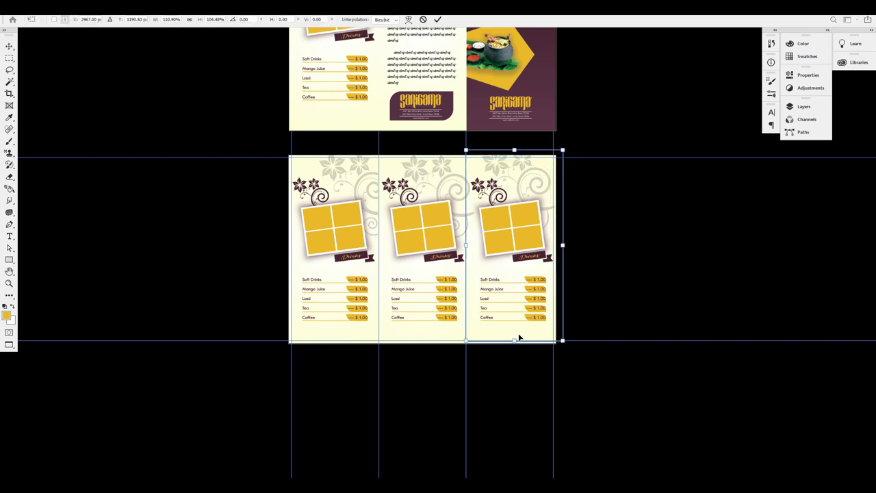
{"action": "left_click_drag", "start_coordinate": [516, 341], "coordinate": [515, 351]}
{"action": "key", "text": "Return"}
Hide the guides and examine the panel backgrounds and layout on both brochure artboards.
{"action": "scroll", "coordinate": [548, 221], "scroll_direction": "up", "scroll_amount": 3}
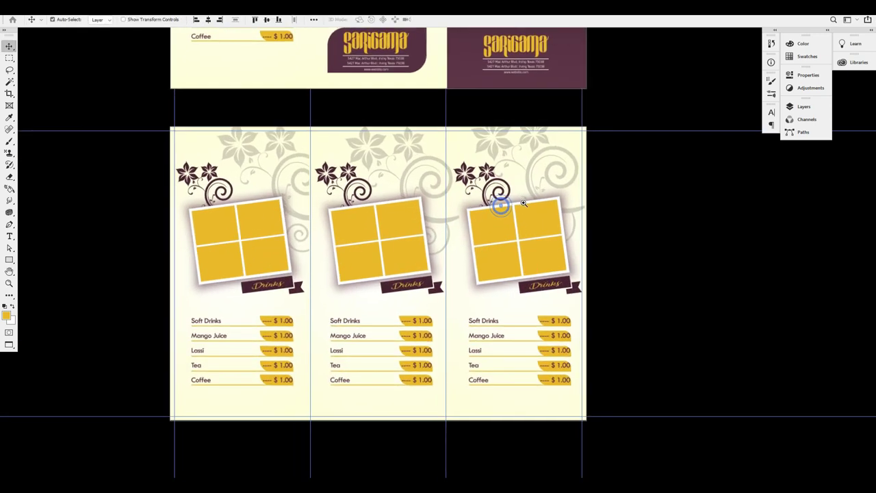
{"action": "key", "text": "ctrl+semicolon"}
{"action": "scroll", "coordinate": [538, 213], "scroll_direction": "up", "scroll_amount": 2}
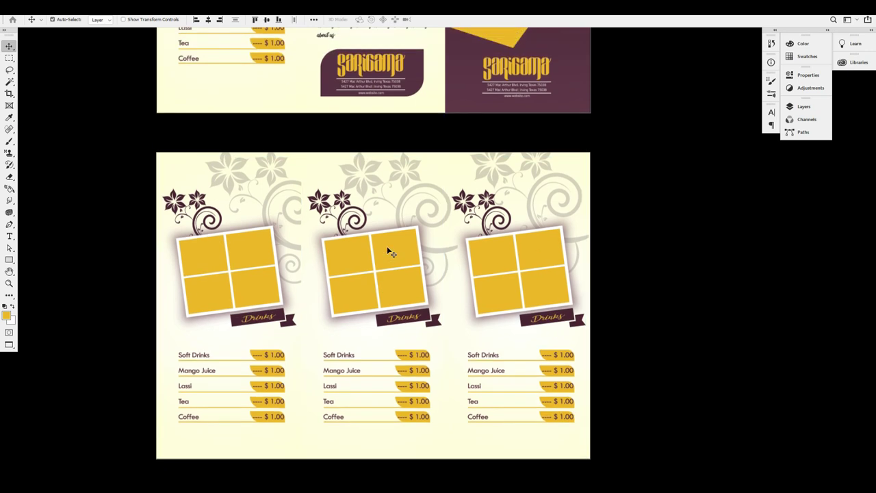
{"action": "scroll", "coordinate": [541, 210], "scroll_direction": "up", "scroll_amount": 2}
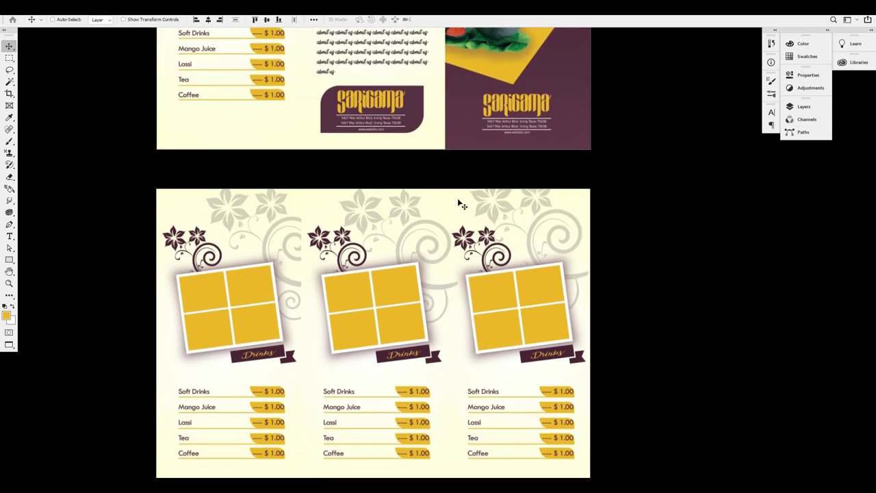
{"action": "scroll", "coordinate": [457, 198], "scroll_direction": "up", "scroll_amount": 10}
{"action": "scroll", "coordinate": [410, 239], "scroll_direction": "up", "scroll_amount": 2}
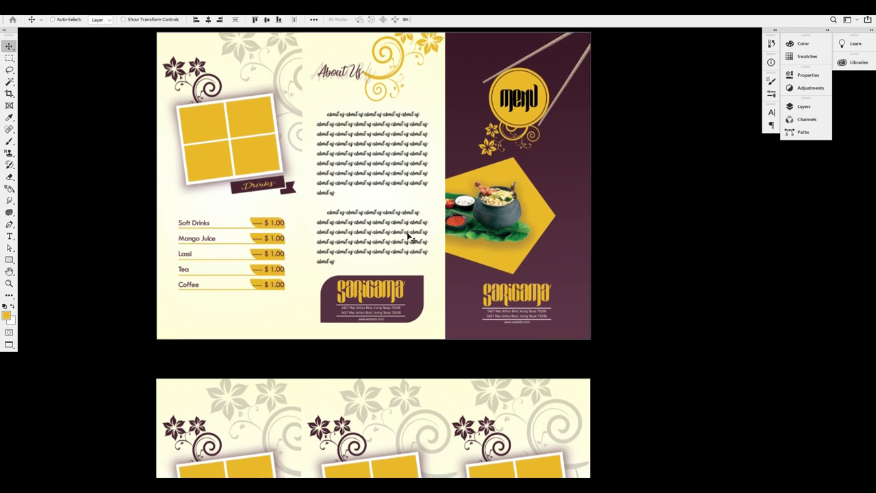